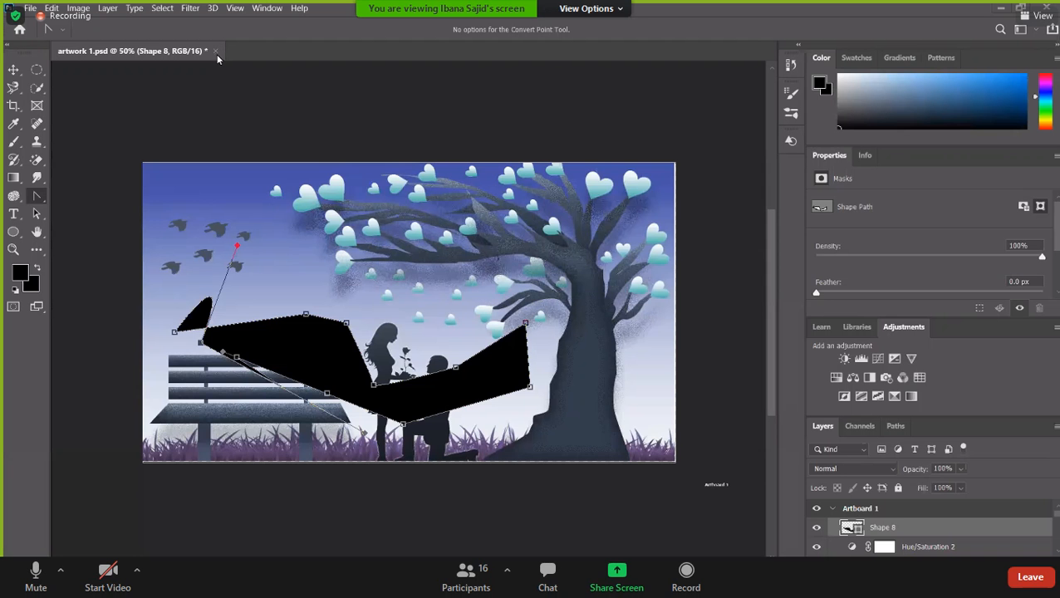
Close artwork 1.psd without saving and create a new 1000 x 1000 px RGB document at 72 ppi with a white background.
left_click(215, 51)
left_click(534, 231)
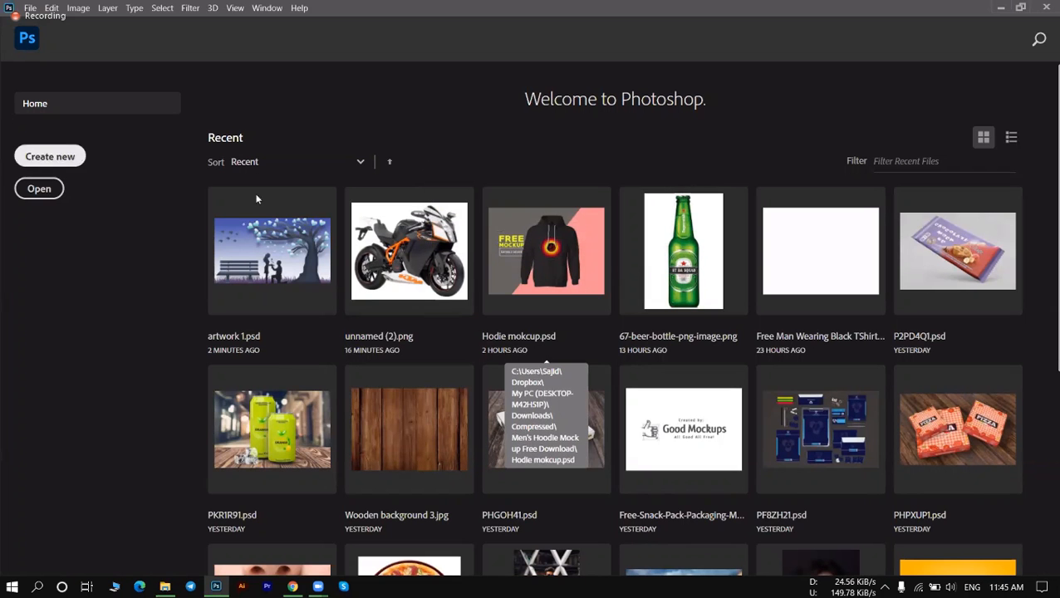
left_click(52, 158)
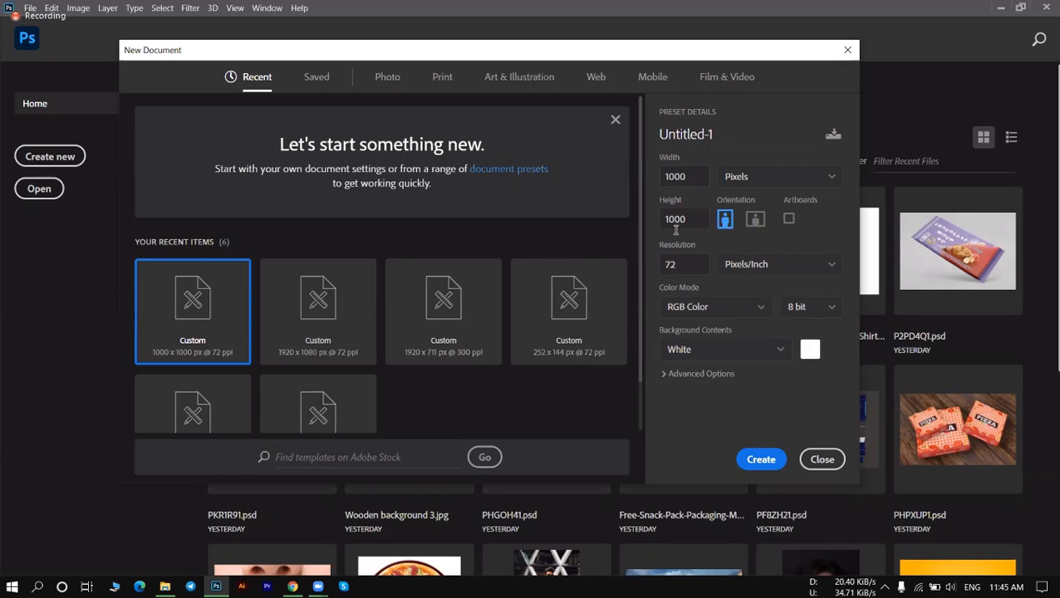
left_click(692, 173)
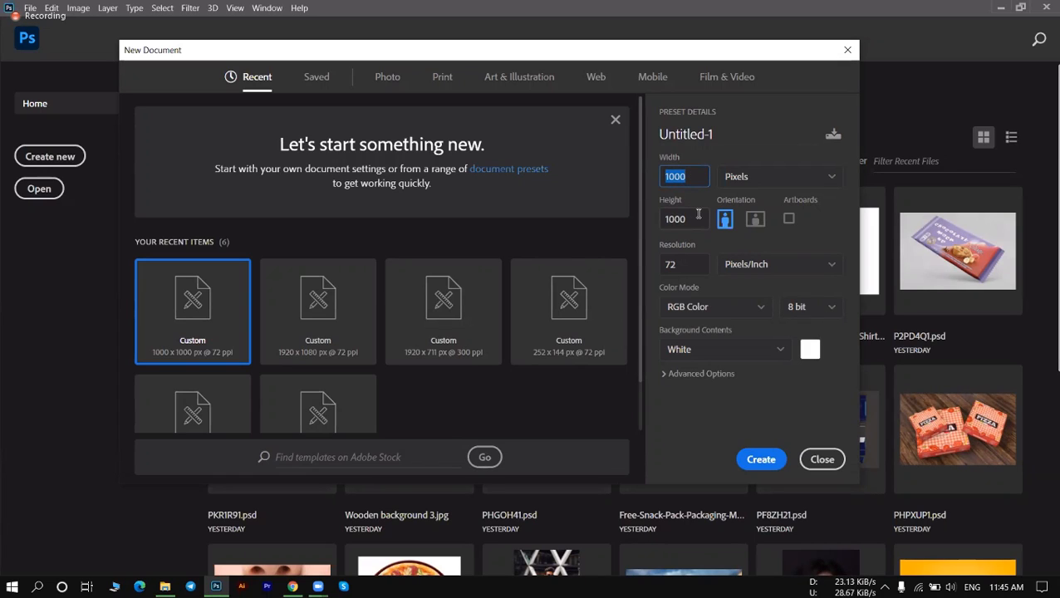
key("Tab")
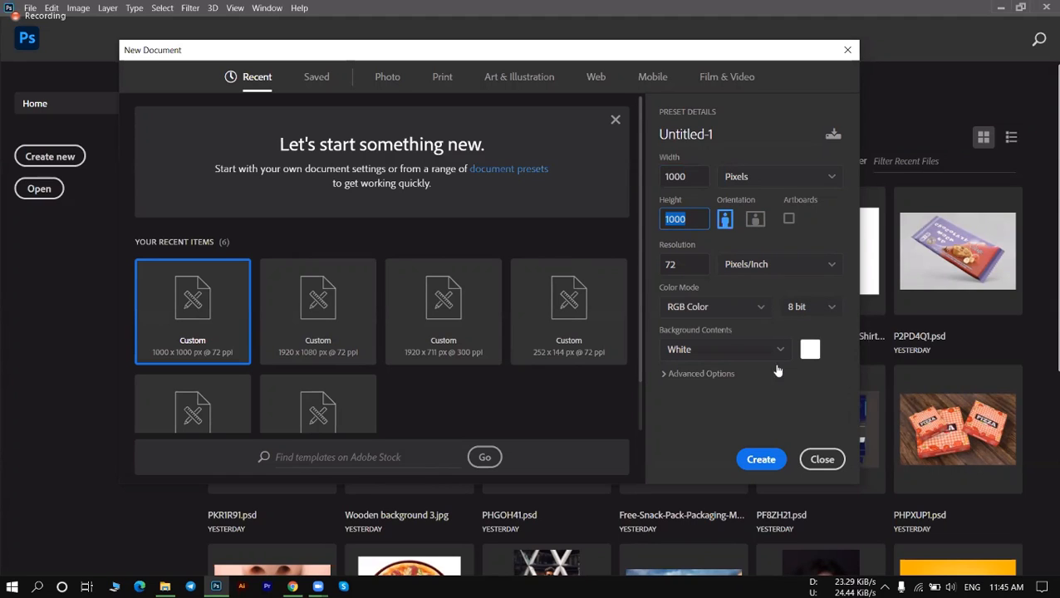
left_click(759, 458)
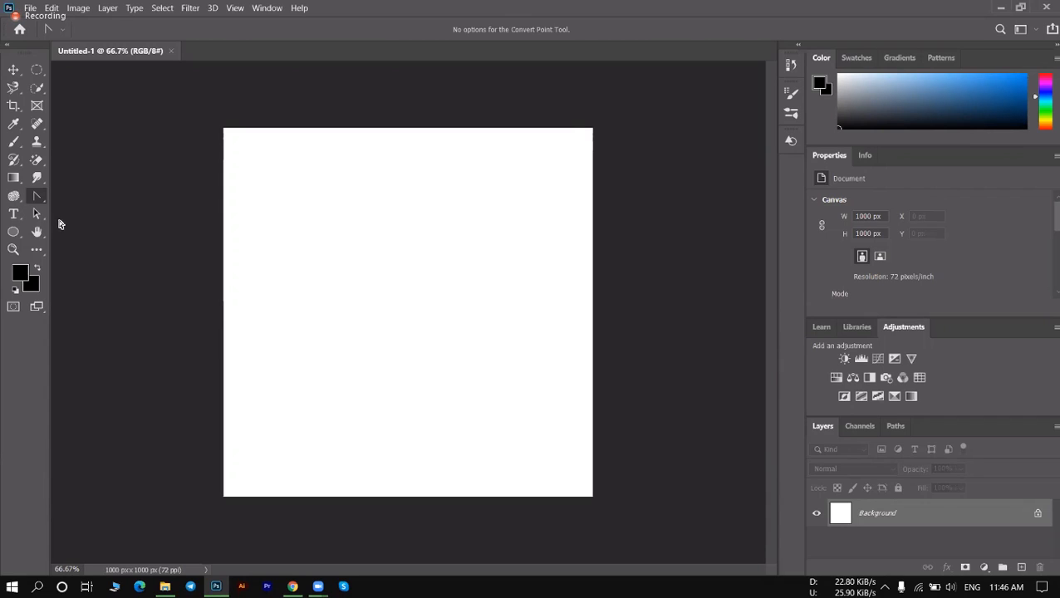
Set the foreground colour to blue #0b80e4 and draw a rectangle of about 1001 x 1000 px covering the whole canvas.
left_click(13, 232)
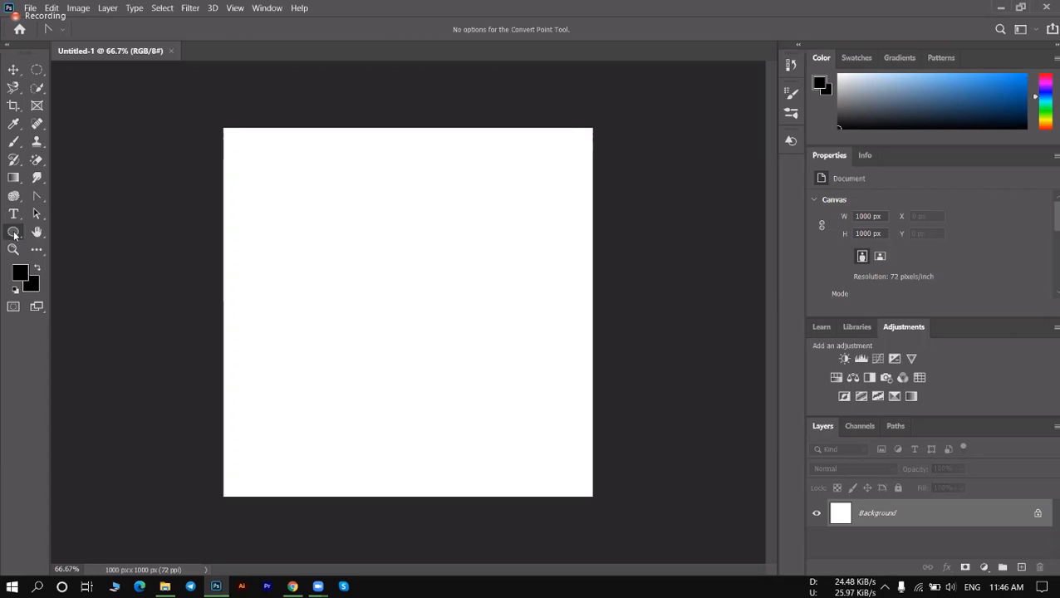
right_click(16, 234)
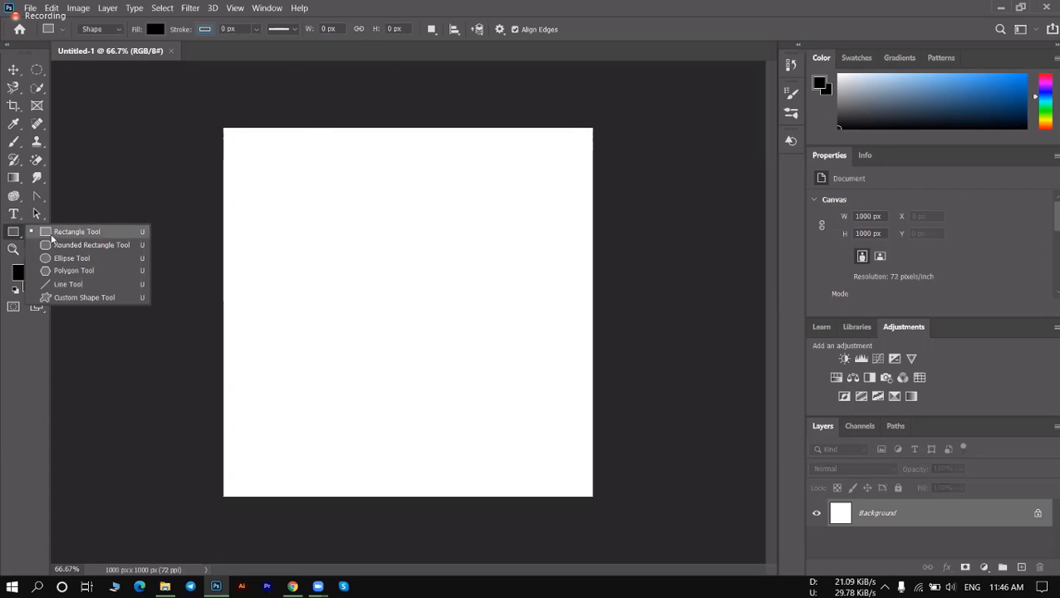
left_click(74, 231)
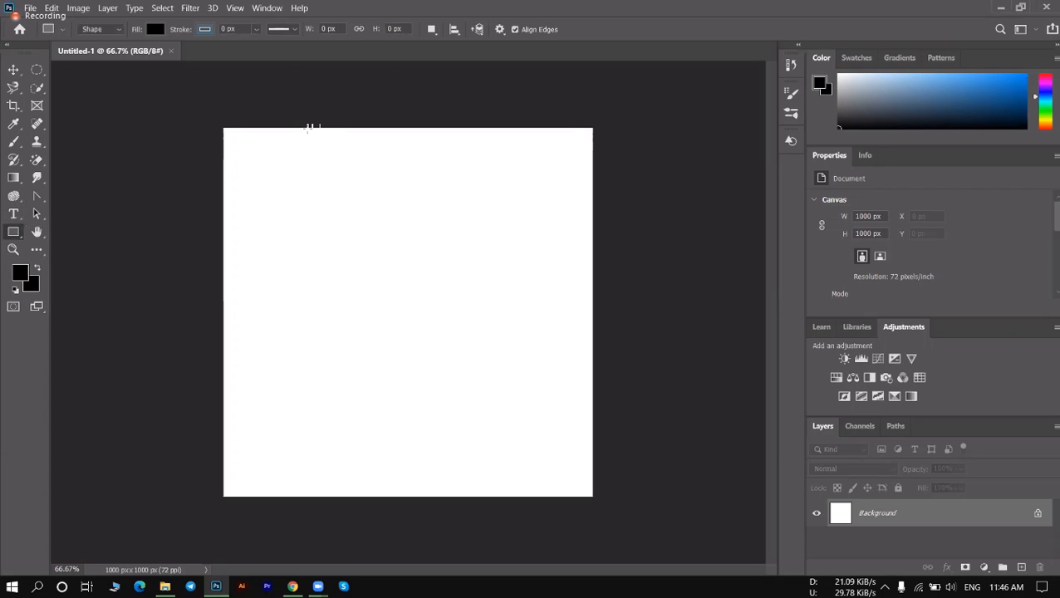
left_click(22, 274)
left_click(774, 163)
left_click(811, 116)
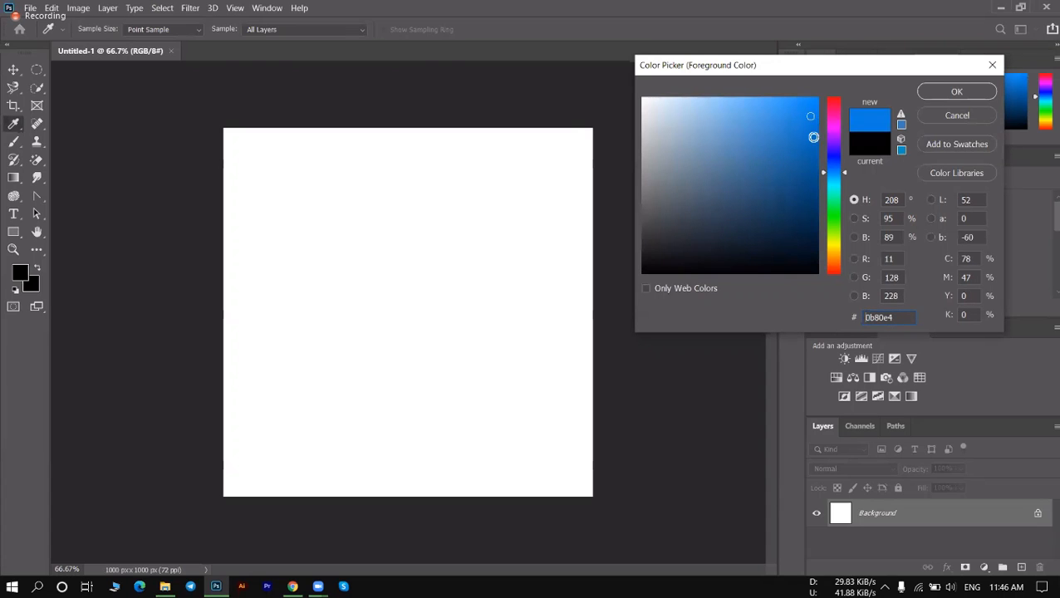
left_click(957, 92)
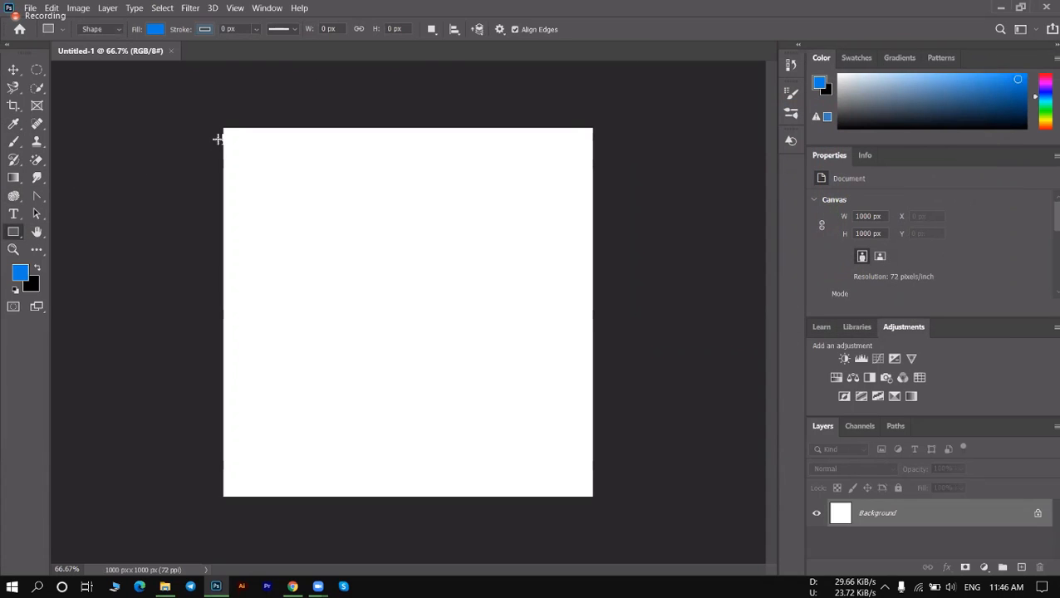
left_click_drag(226, 127, 593, 495)
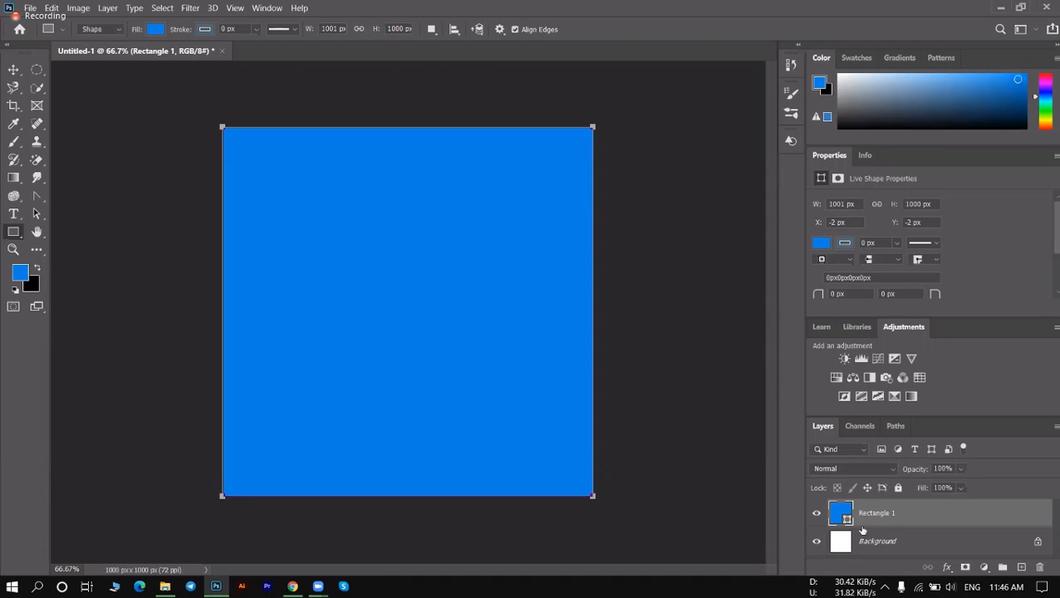
Recolour the rectangle's fill to a darker, less saturated blue.
double_click(842, 515)
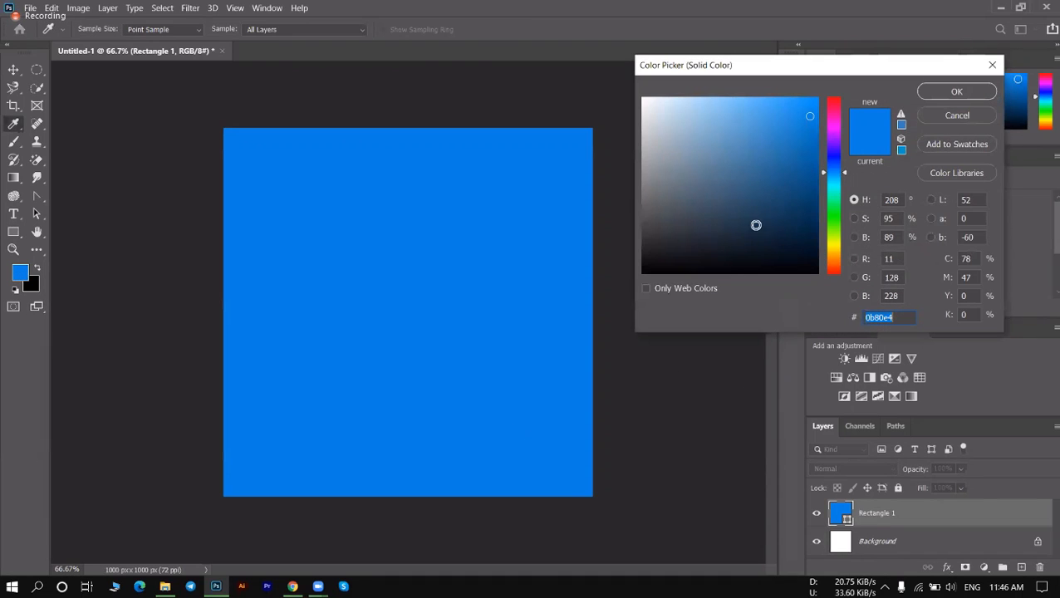
left_click_drag(783, 167, 770, 167)
left_click(956, 92)
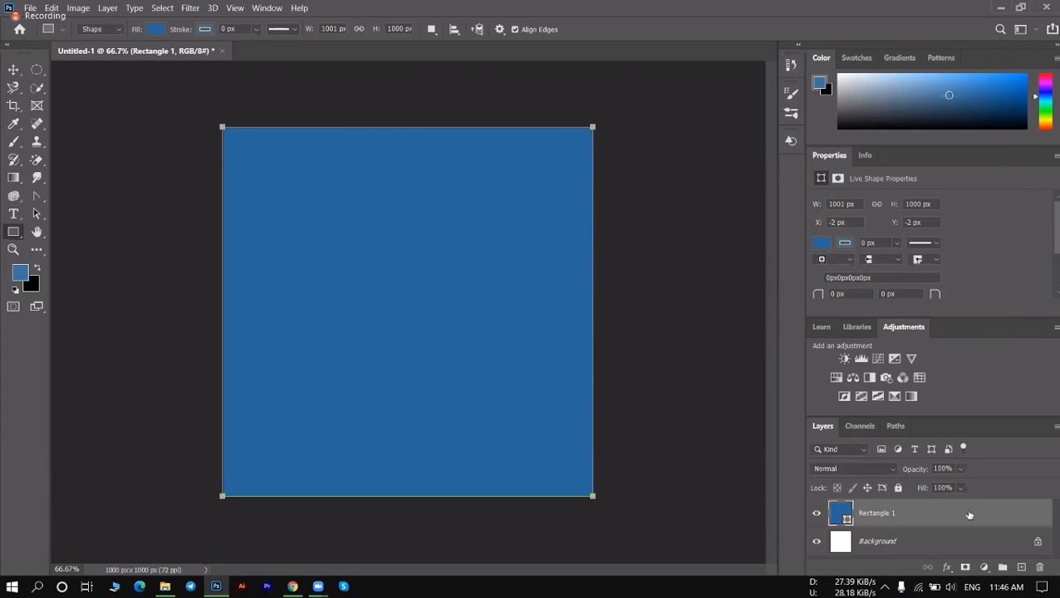
double_click(984, 510)
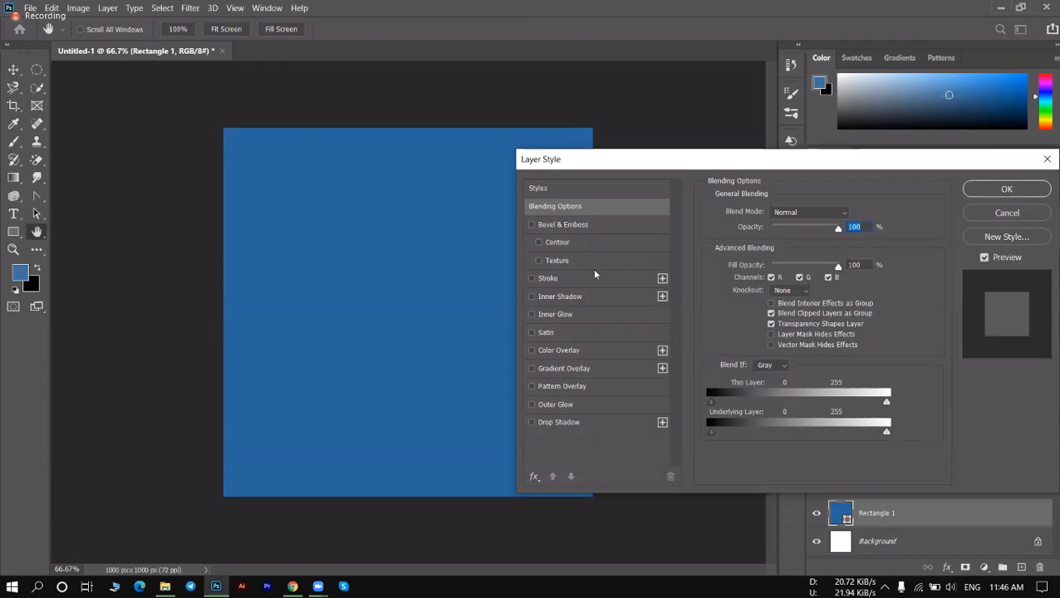
left_click(573, 369)
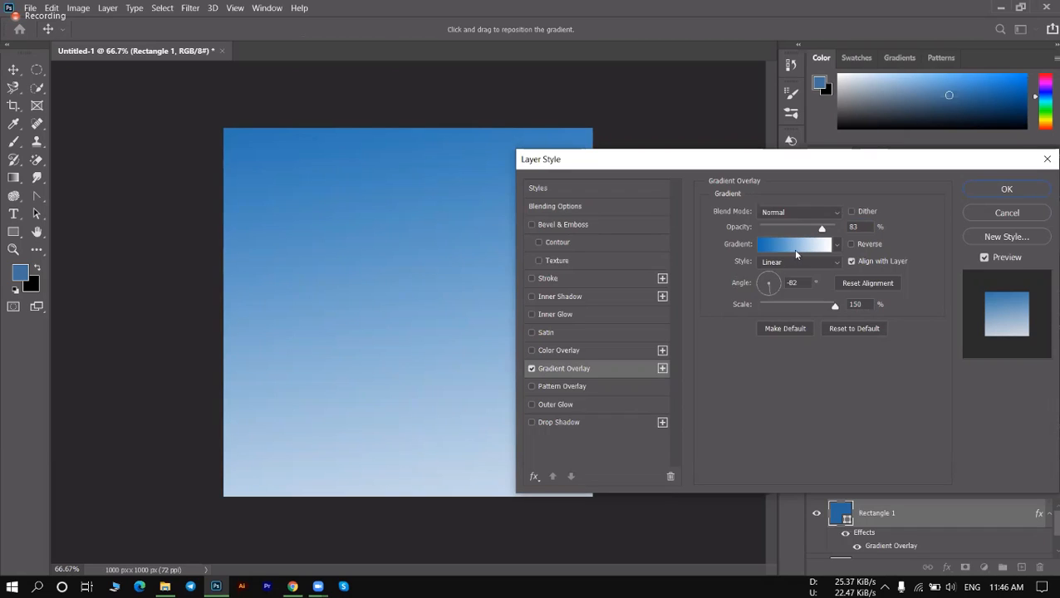
left_click(853, 211)
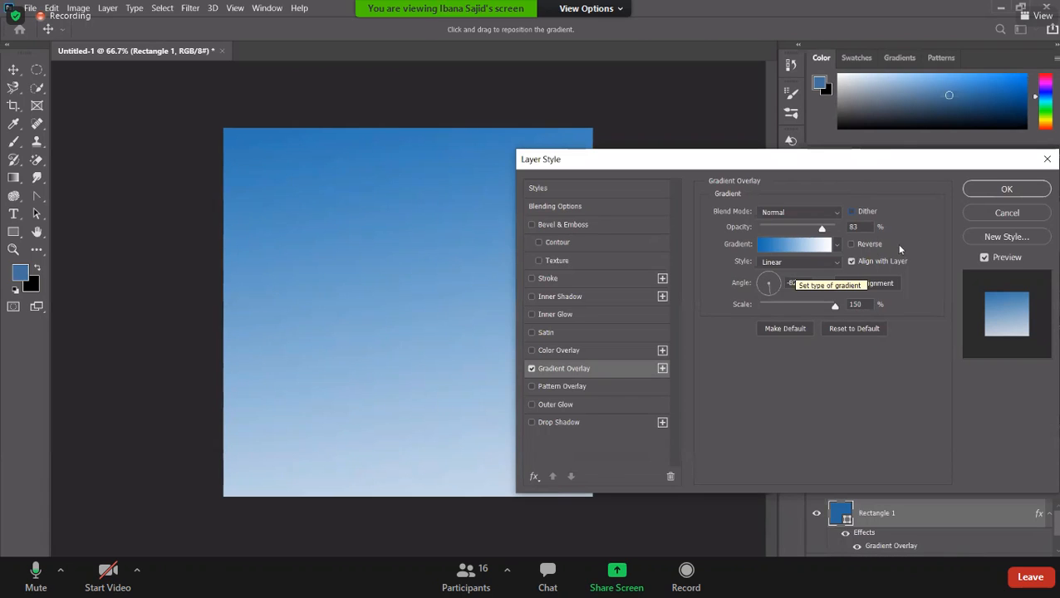
left_click(1005, 212)
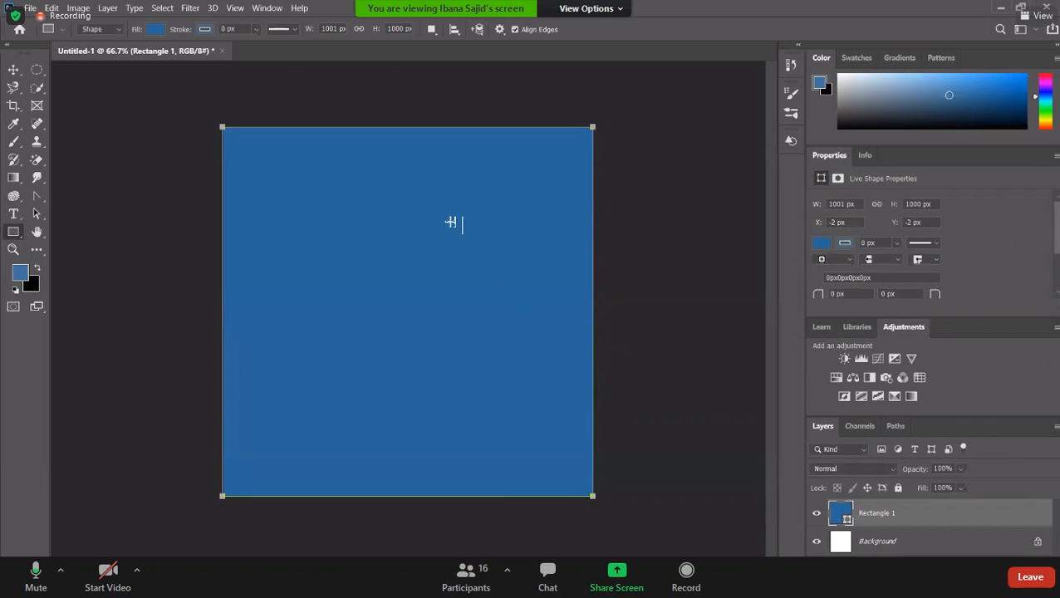
Move the rectangle slightly so it lines up with the canvas edges at X 0 px and Y 0 px.
left_click(14, 70)
mouse_move(299, 188)
left_mouse_down()
mouse_move(443, 338)
mouse_move(721, 456)
mouse_move(692, 314)
mouse_move(313, 227)
mouse_move(278, 202)
mouse_move(301, 194)
left_mouse_up()
left_click(696, 303)
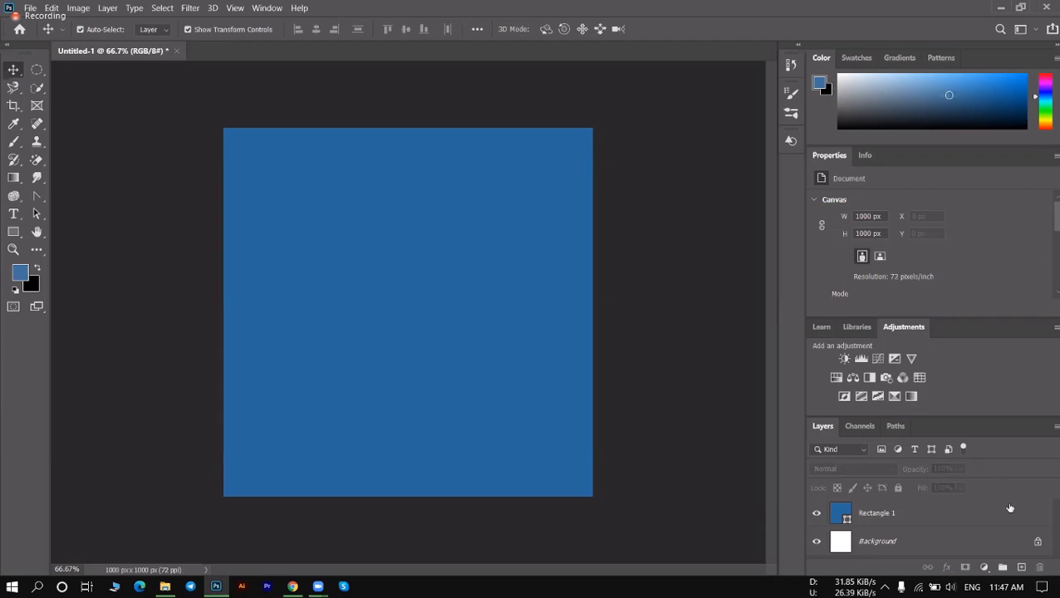
Add a linear blue-to-white Gradient Overlay to the Rectangle 1 layer and raise its opacity to 100%.
left_click(980, 517)
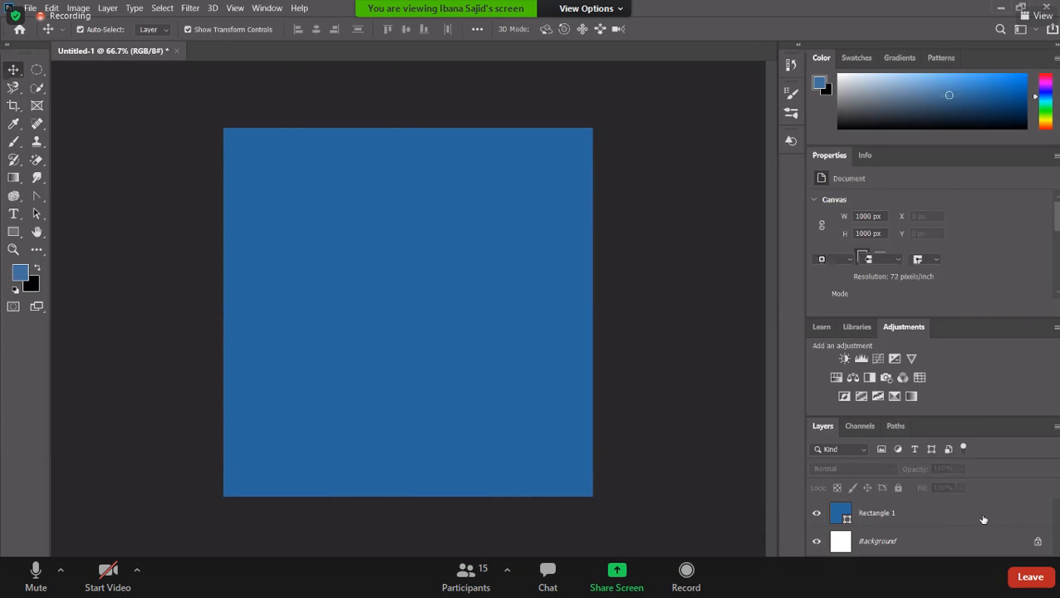
double_click(976, 517)
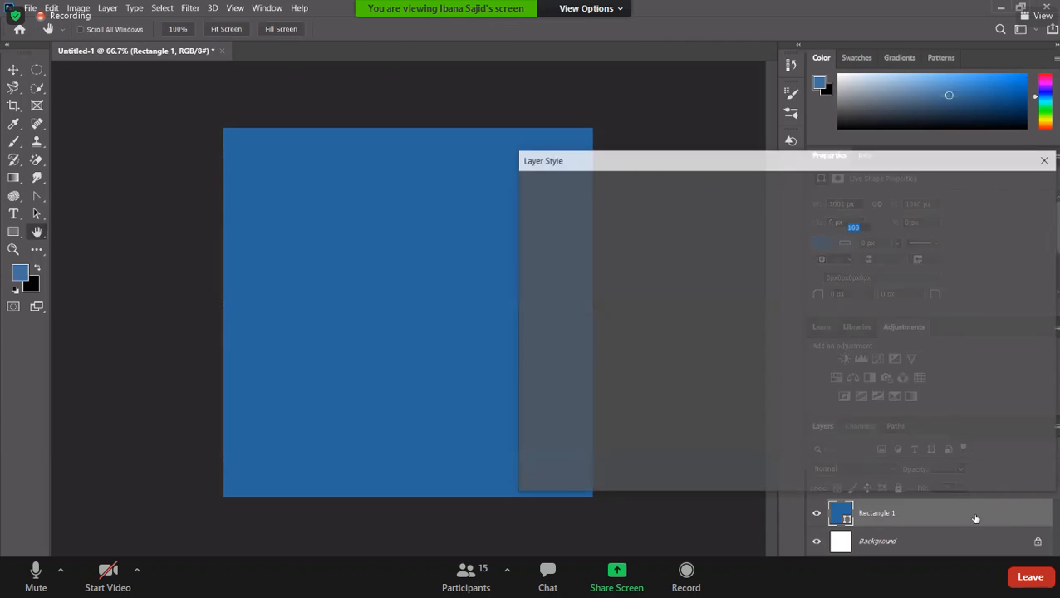
left_click(587, 369)
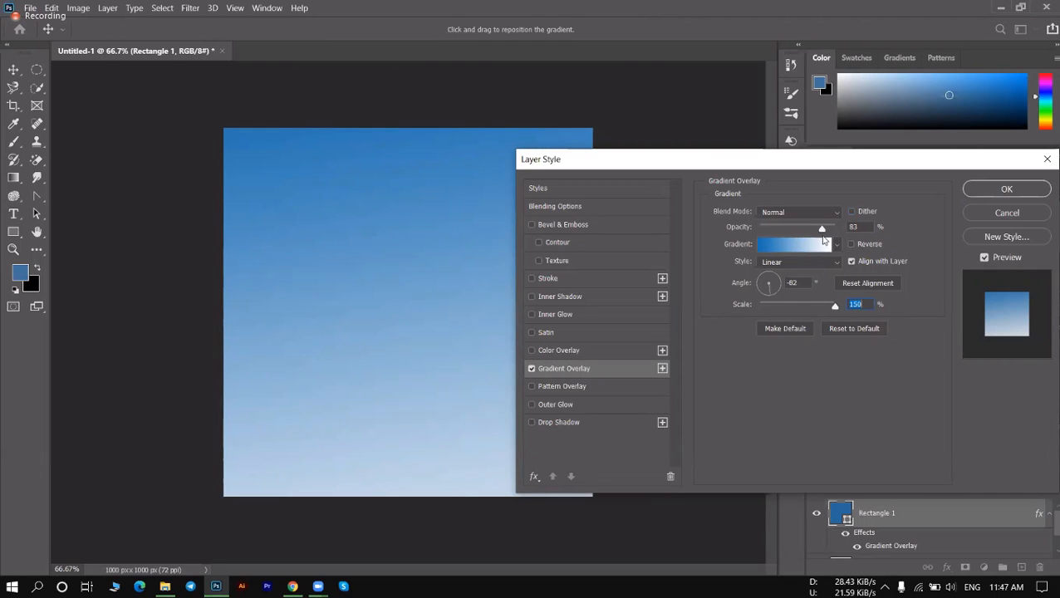
left_click_drag(822, 230, 838, 229)
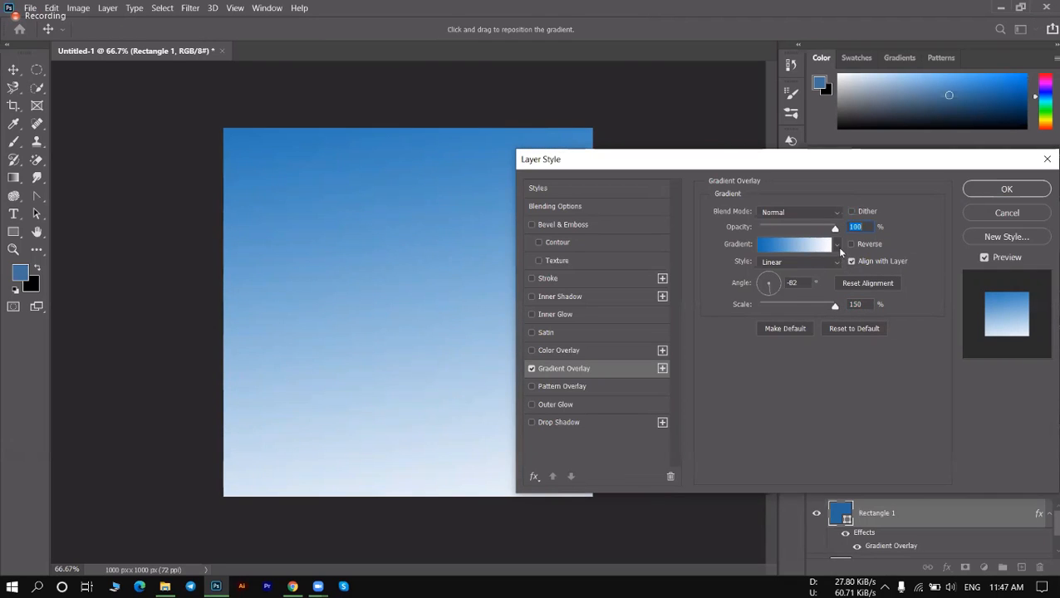
Add a blue colour stop at 45% location to the overlay's gradient and apply the layer style.
left_click(808, 248)
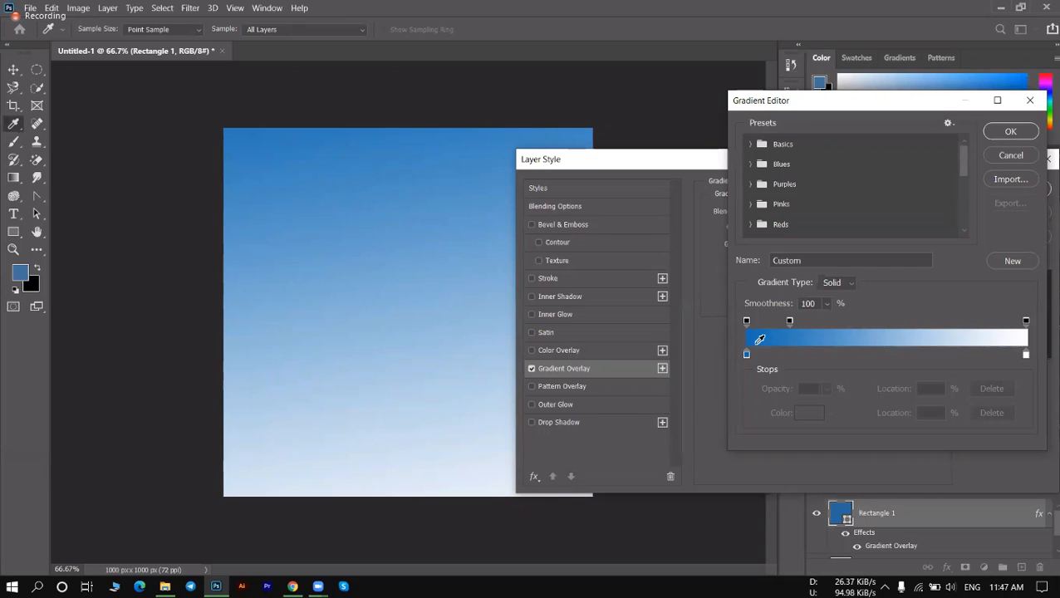
mouse_move(861, 356)
left_mouse_down()
mouse_move(879, 355)
mouse_move(820, 356)
mouse_move(898, 357)
mouse_move(876, 360)
left_mouse_up()
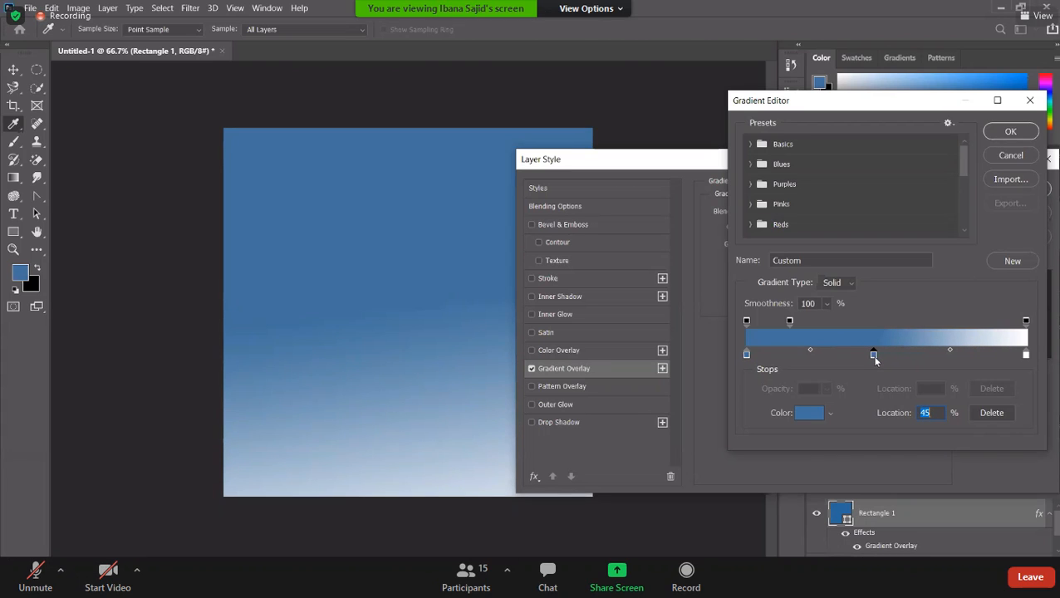
left_click(1009, 133)
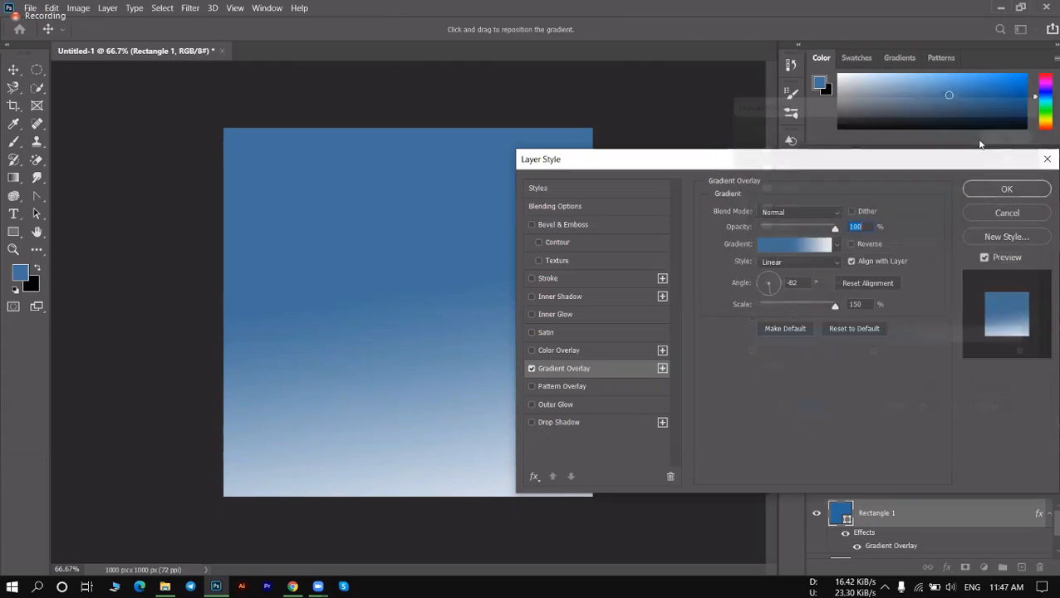
left_click(990, 193)
left_click(125, 261)
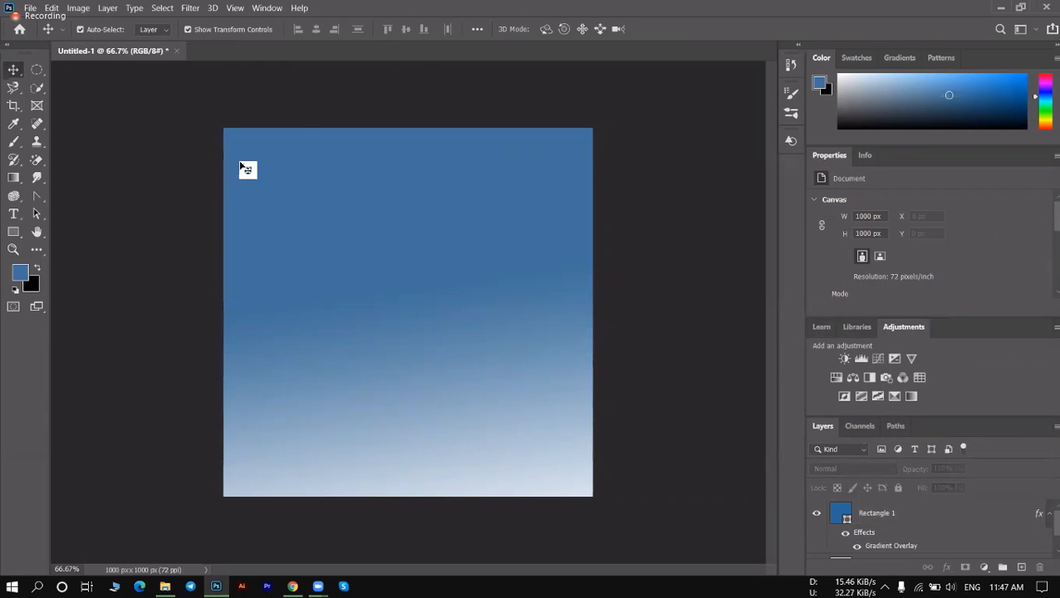
Select the gradient rectangle and set its stroke colour to white.
left_click(241, 175)
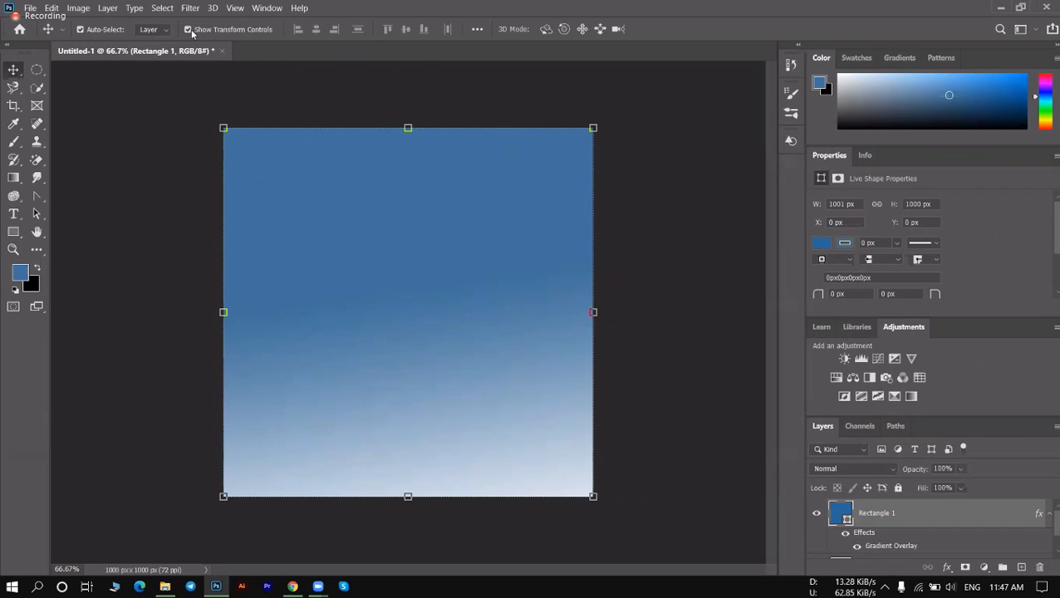
left_click(147, 118)
left_click(404, 254)
left_click(845, 244)
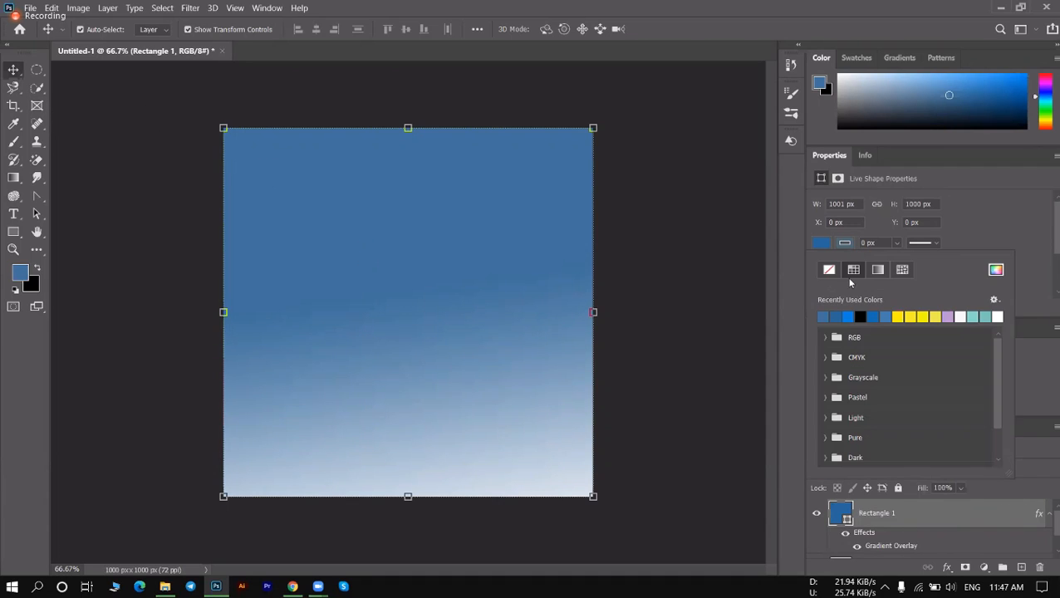
left_click(958, 316)
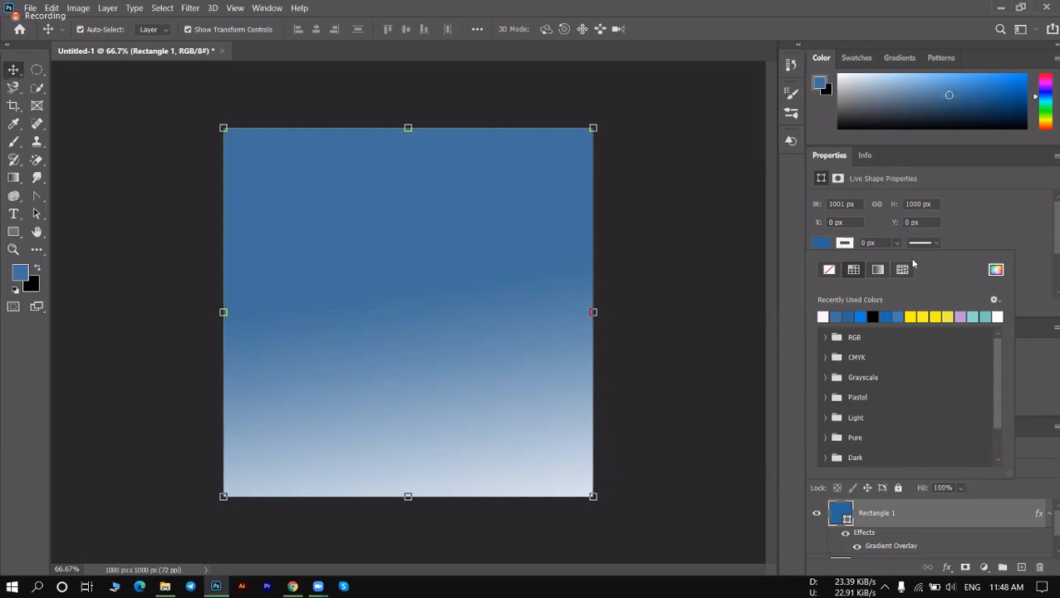
Set the rectangle's white stroke width to about 6.35 px and deselect the shape.
left_click(897, 242)
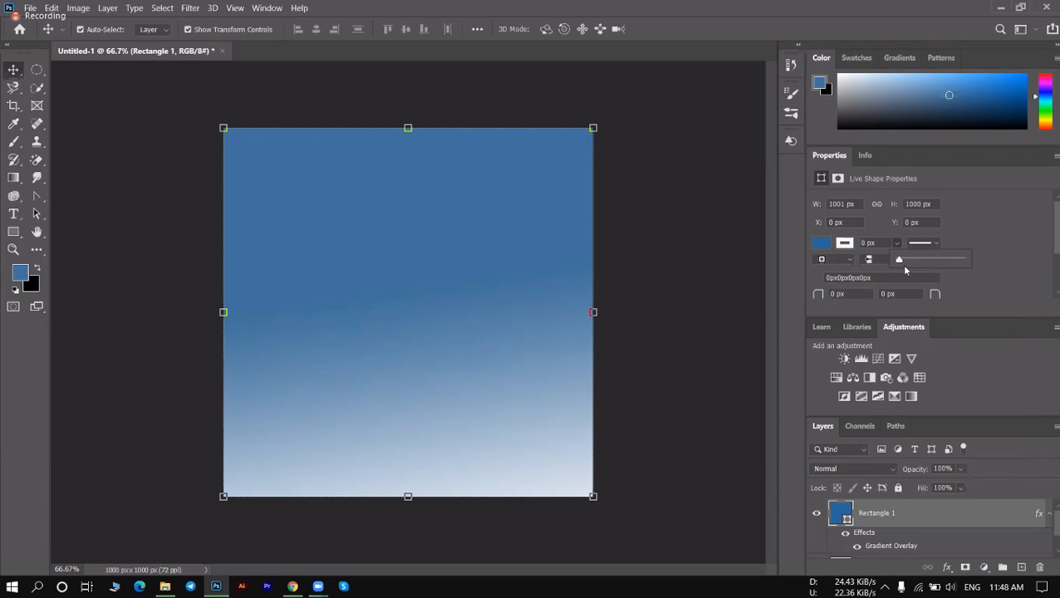
left_click(905, 261)
left_click_drag(911, 263, 917, 262)
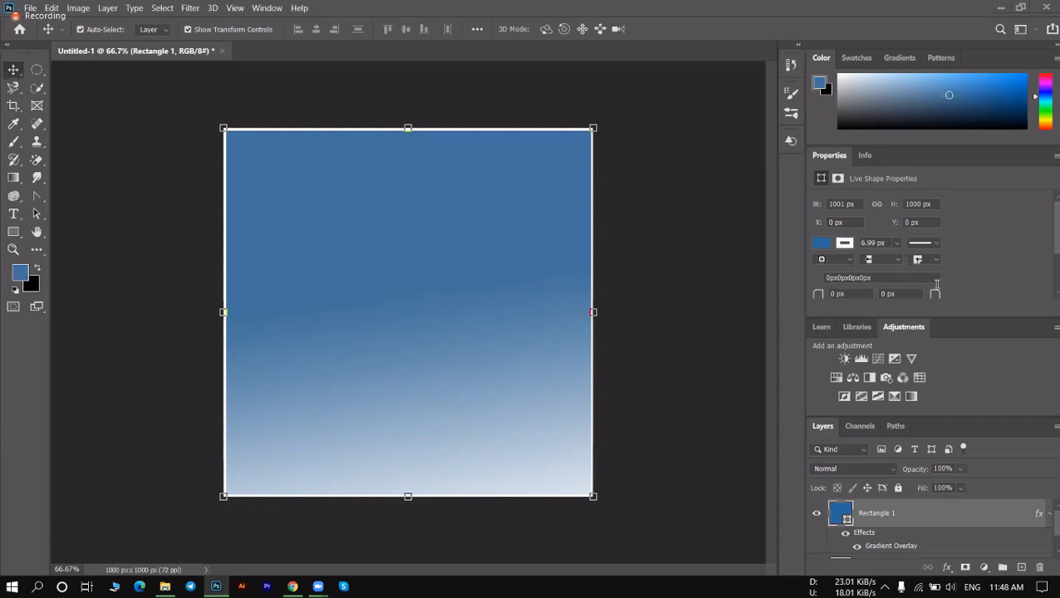
left_click(897, 242)
left_click_drag(903, 257, 912, 262)
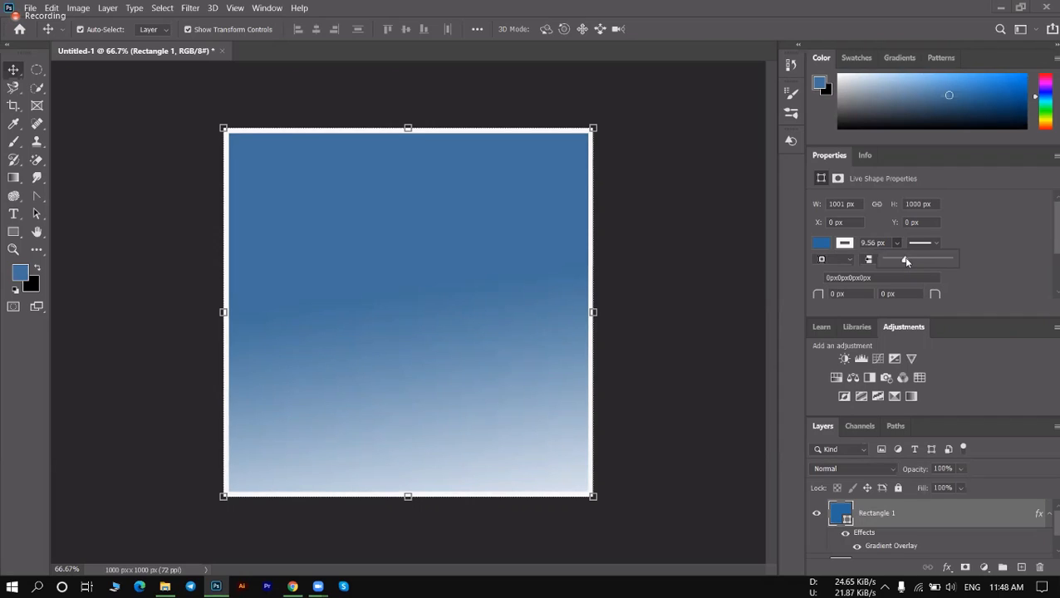
left_click_drag(909, 261, 906, 262)
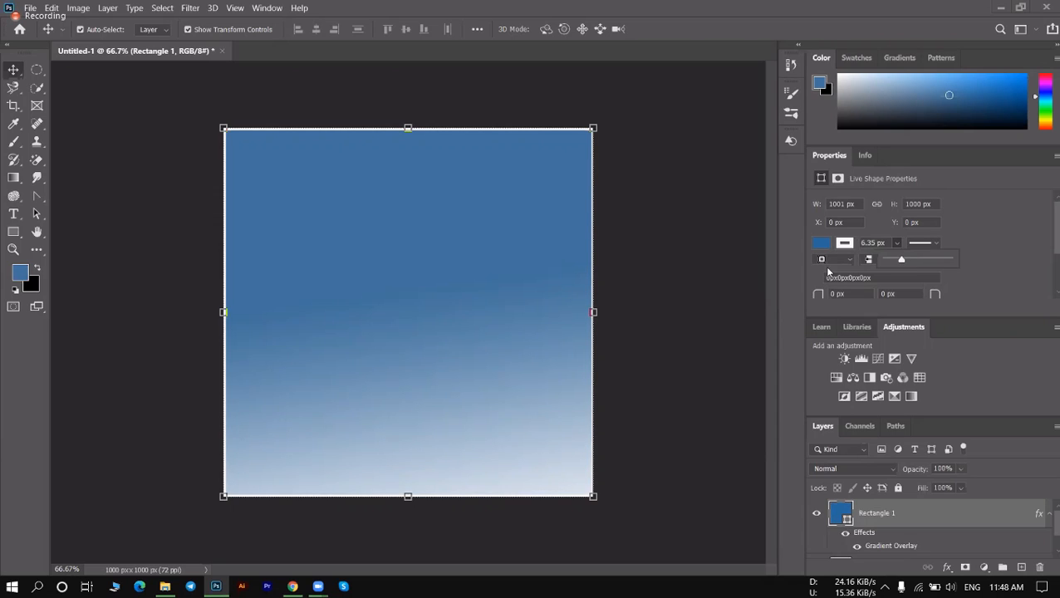
left_click(703, 255)
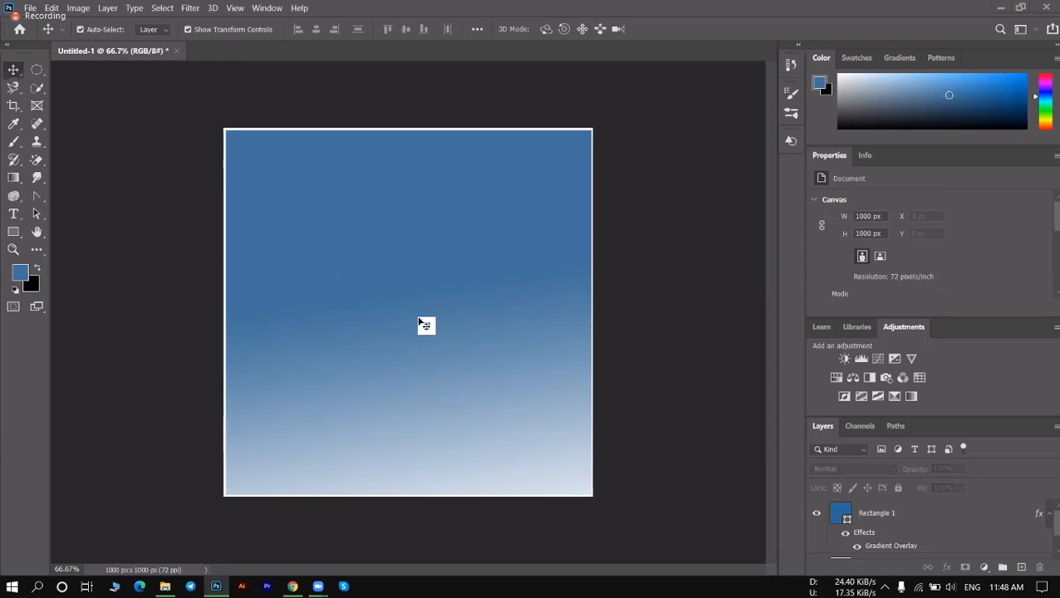
scroll(421, 296, "up", 1)
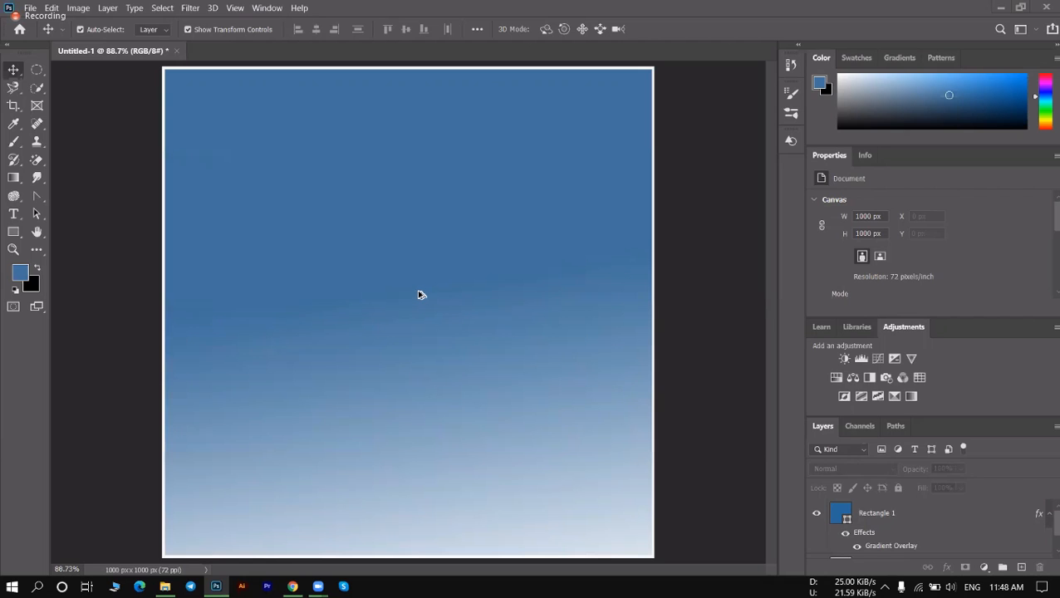
Open the orange-and-black motorcycle image from the Downloads folder.
scroll(406, 218, "down", 2)
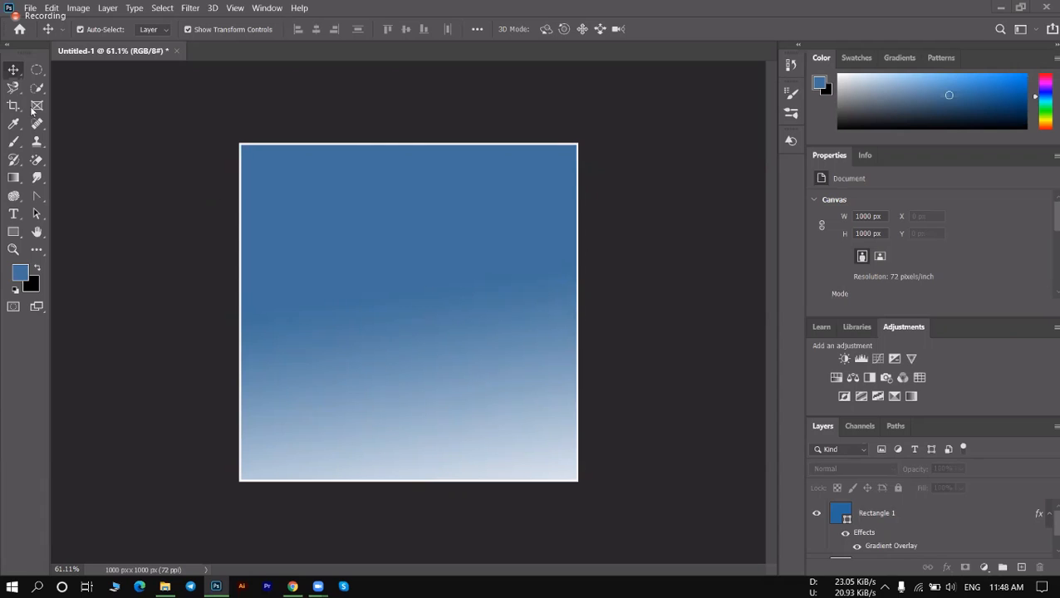
left_click(31, 10)
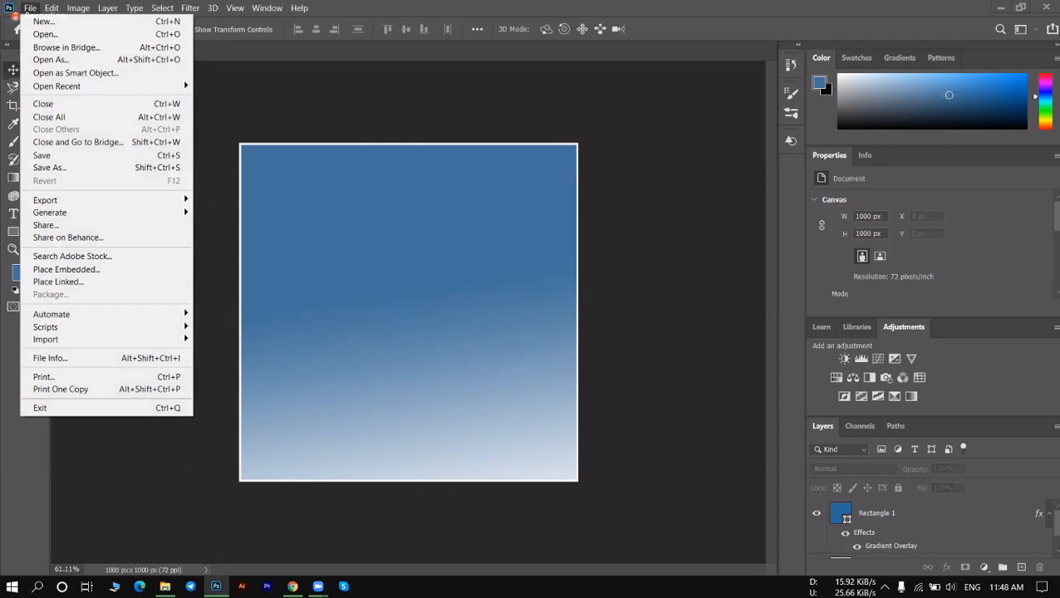
left_click(97, 35)
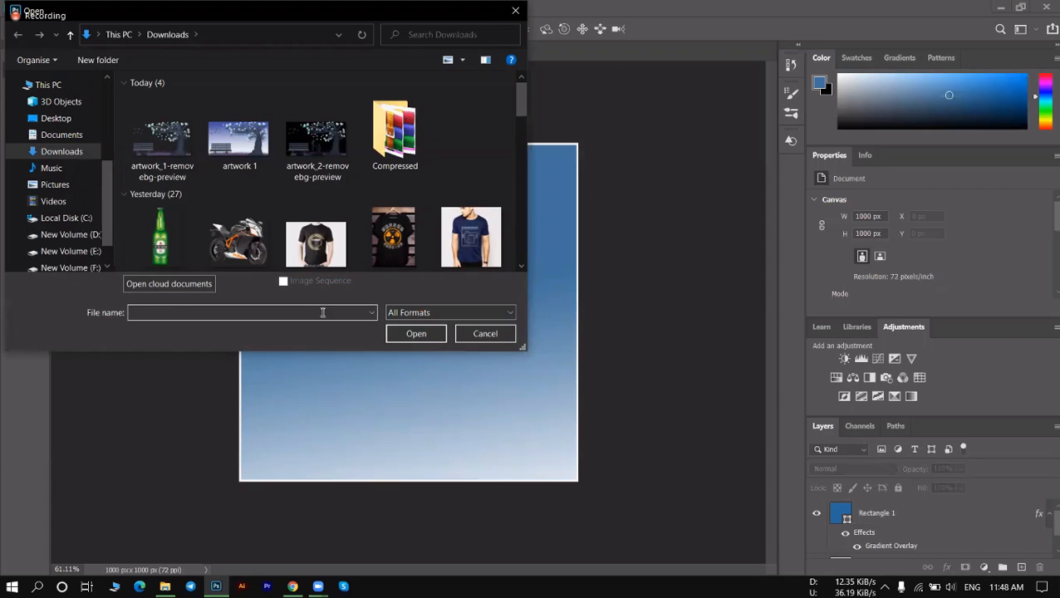
left_click(239, 234)
left_click(409, 336)
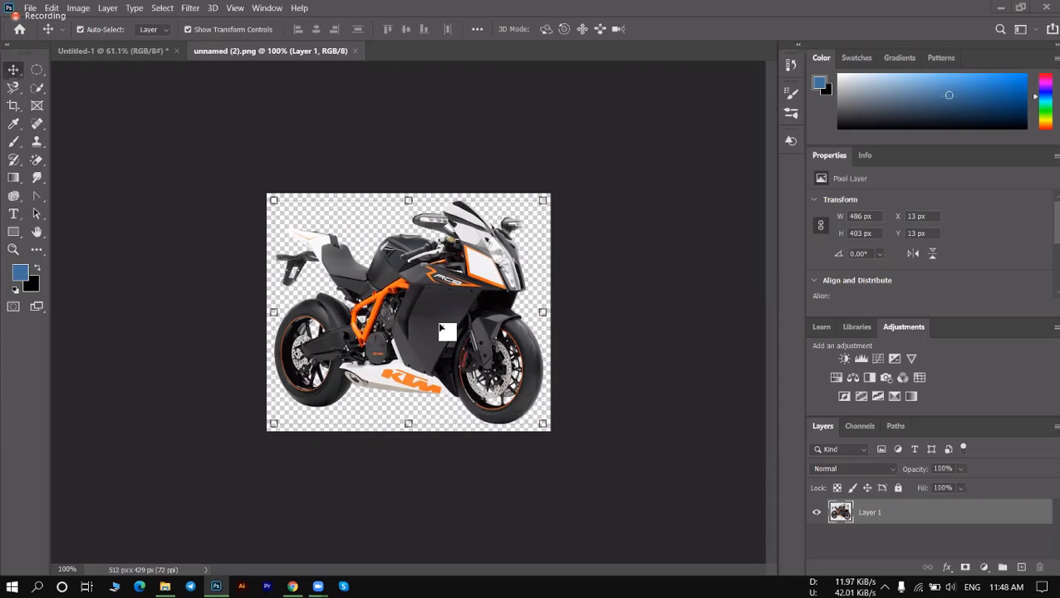
Bring the motorcycle into Untitled-1, place it in the lower middle, rotate it about -2.3° and scale it to about 112%.
left_click_drag(444, 326, 491, 430)
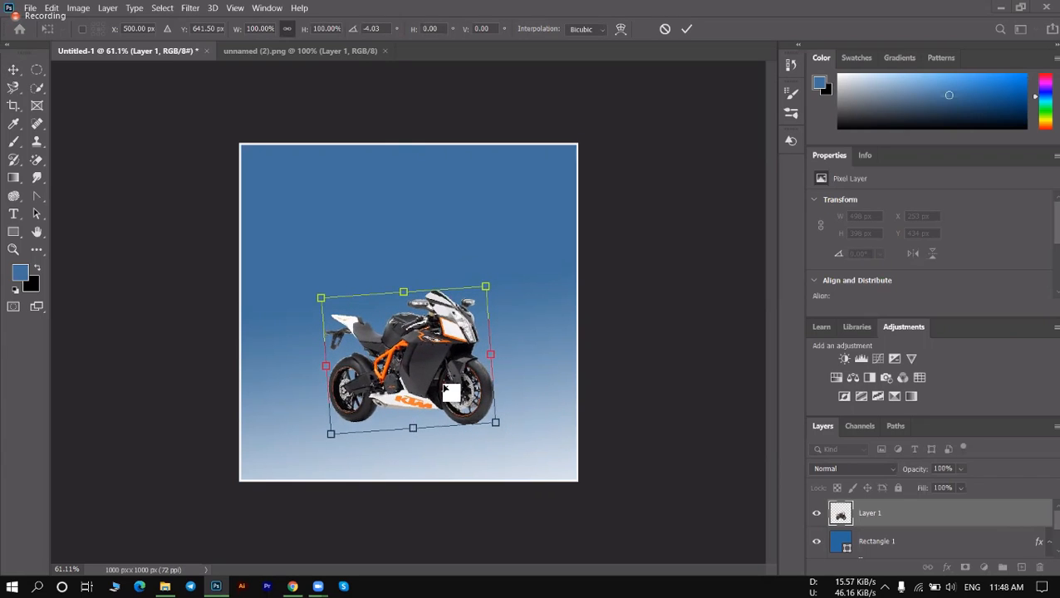
left_click_drag(446, 388, 446, 370)
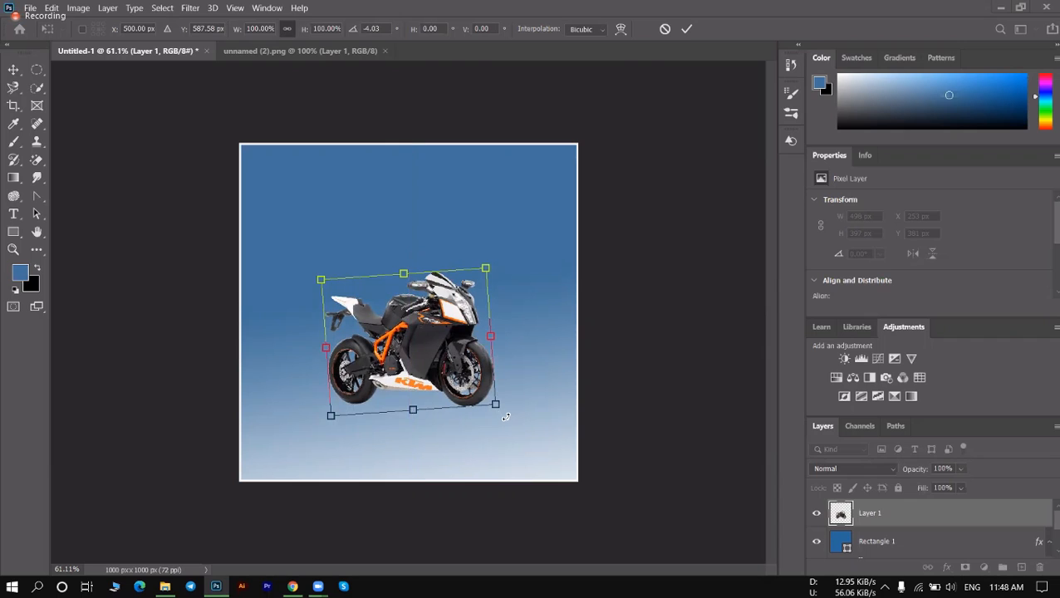
left_click_drag(506, 417, 504, 420)
left_click_drag(445, 380, 414, 379)
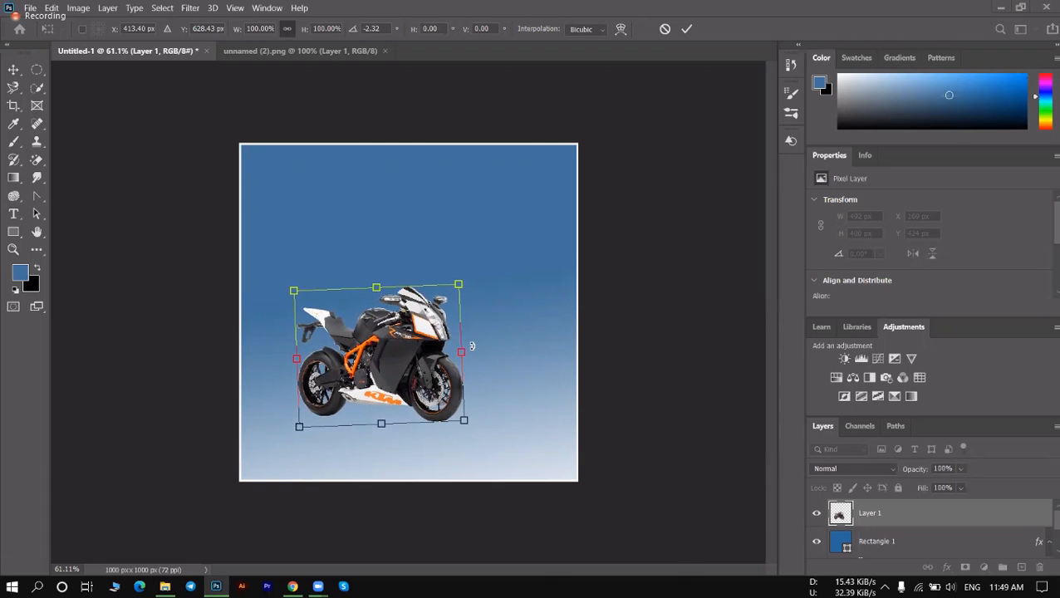
left_click_drag(470, 349, 450, 378)
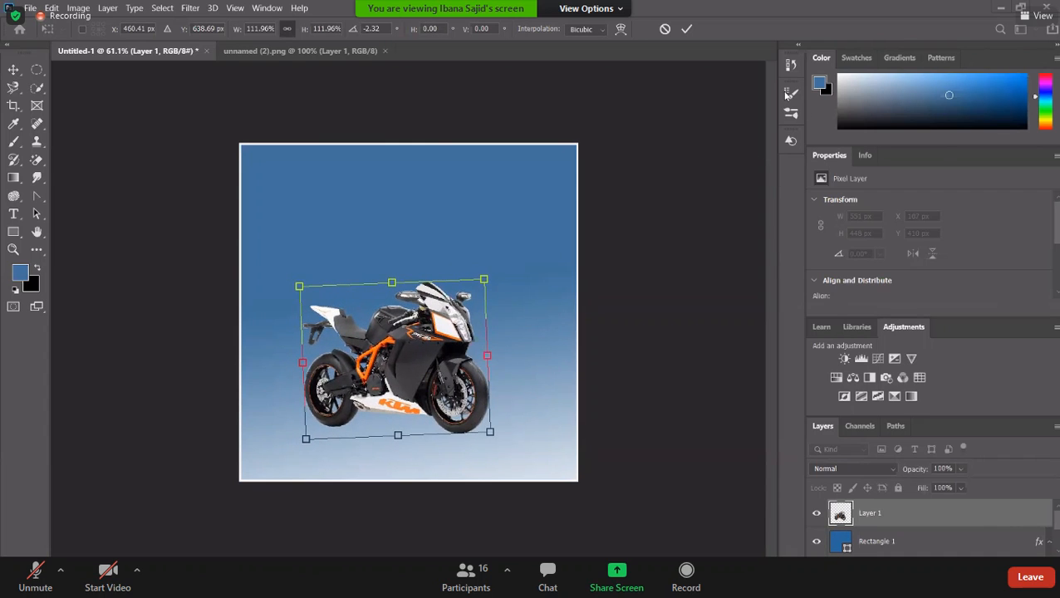
left_click(667, 284)
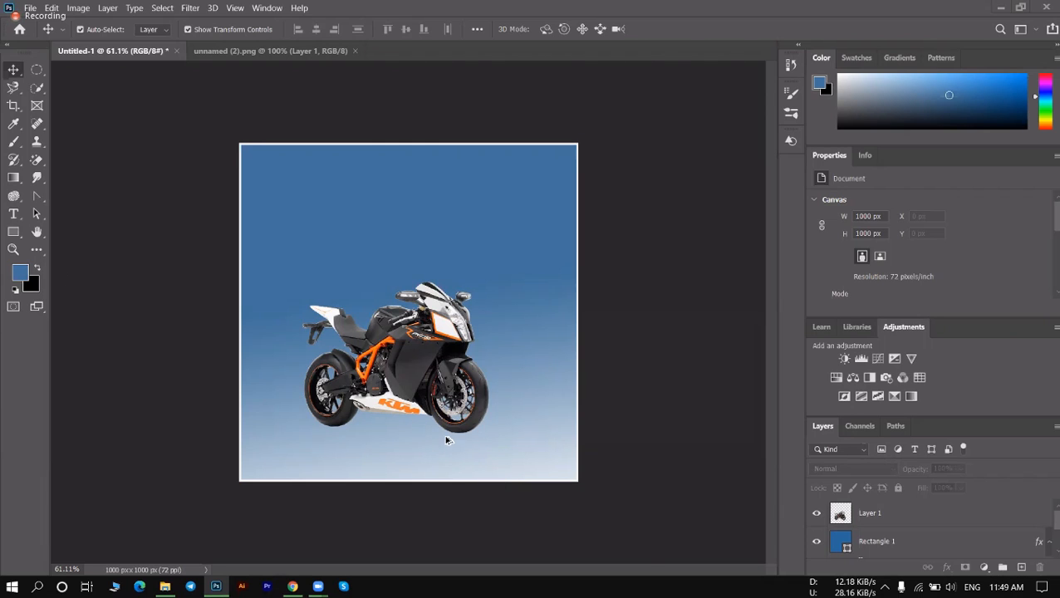
Draw a flat black (000000) ellipse about 190 x 35 px behind the base of the motorcycle's front wheel.
scroll(461, 448, "up", 2)
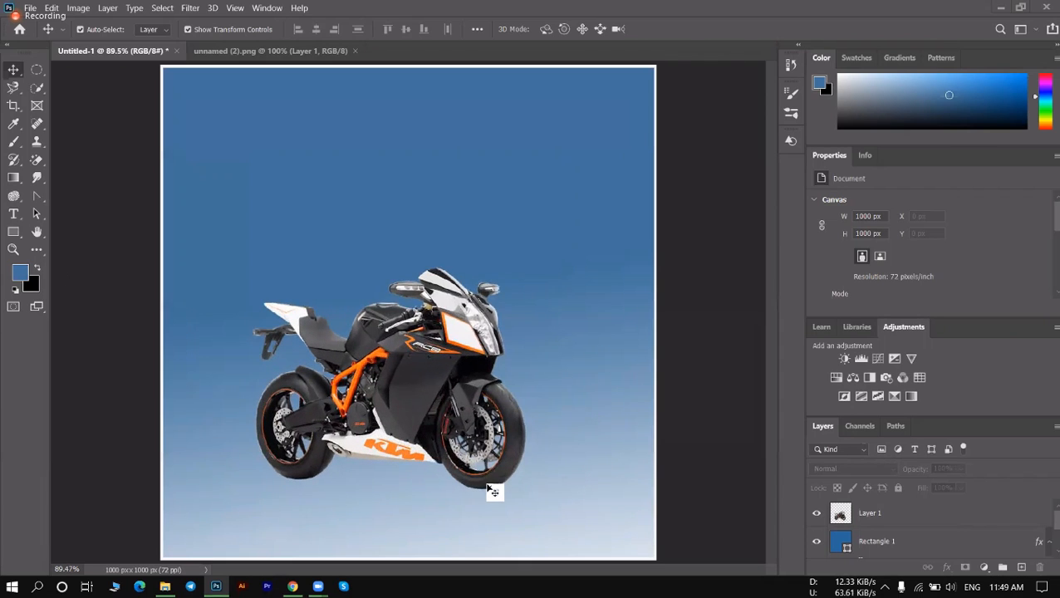
left_click(13, 232)
right_click(6, 235)
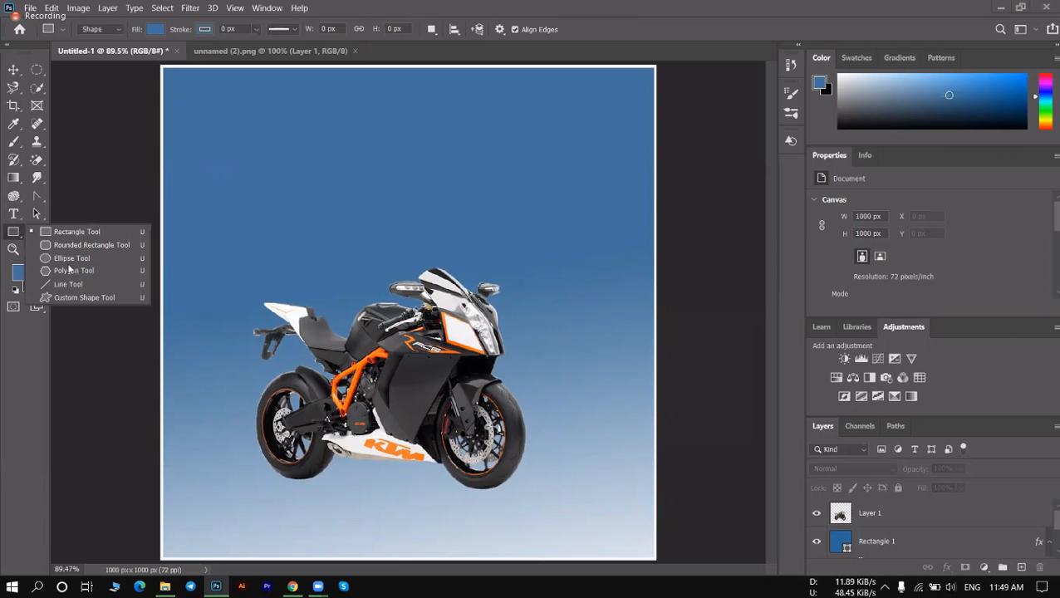
left_click(75, 265)
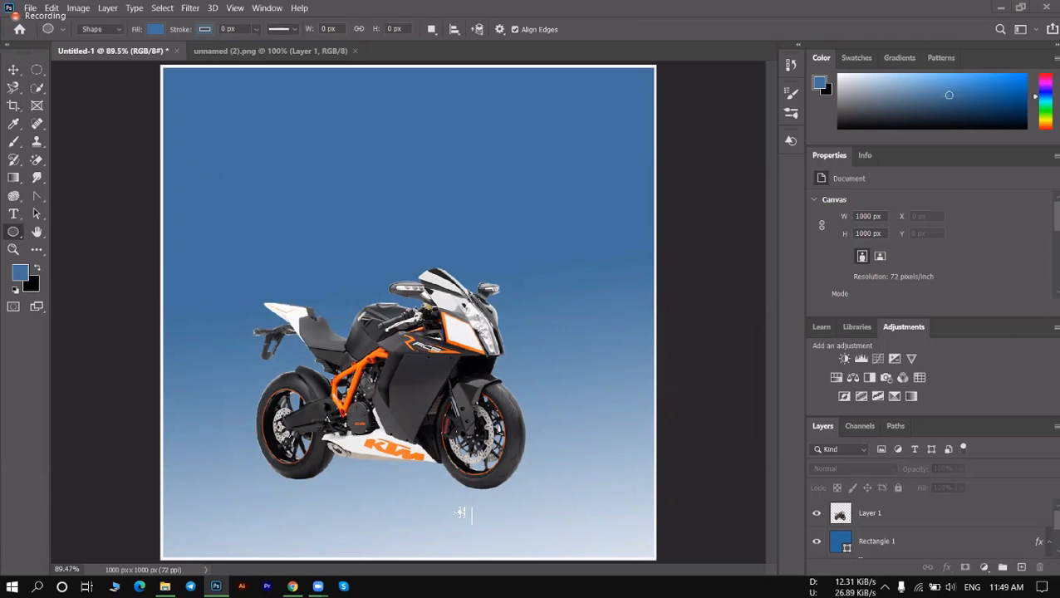
left_click(22, 274)
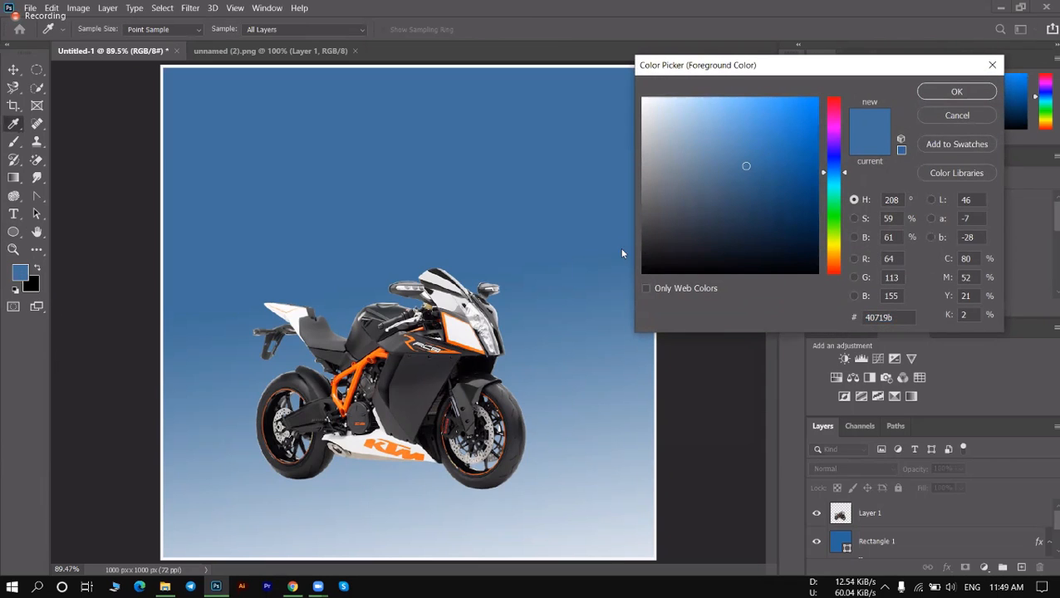
left_click(643, 272)
left_click(956, 91)
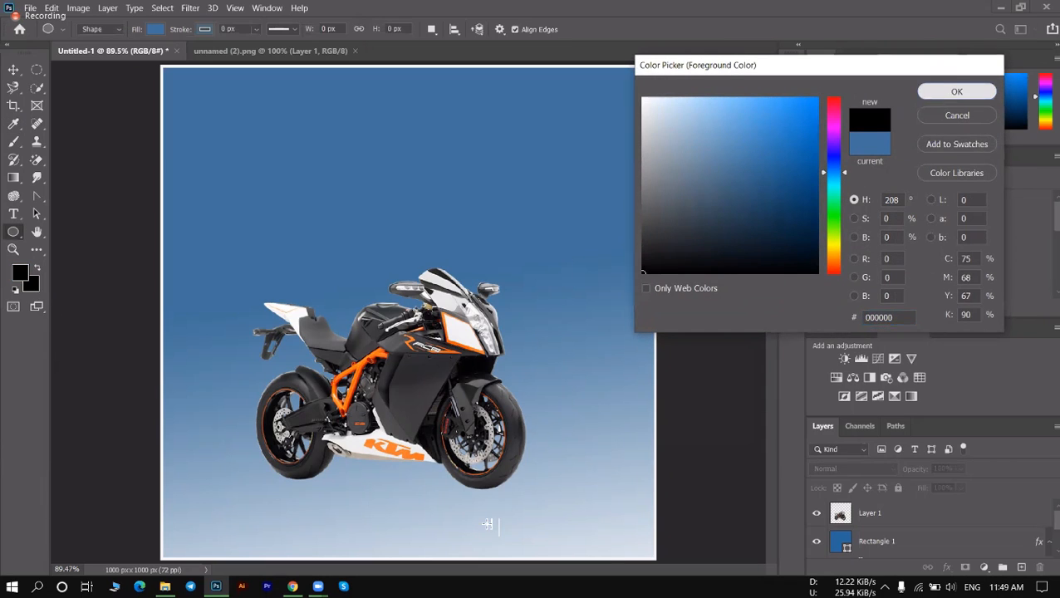
left_click_drag(438, 478, 530, 495)
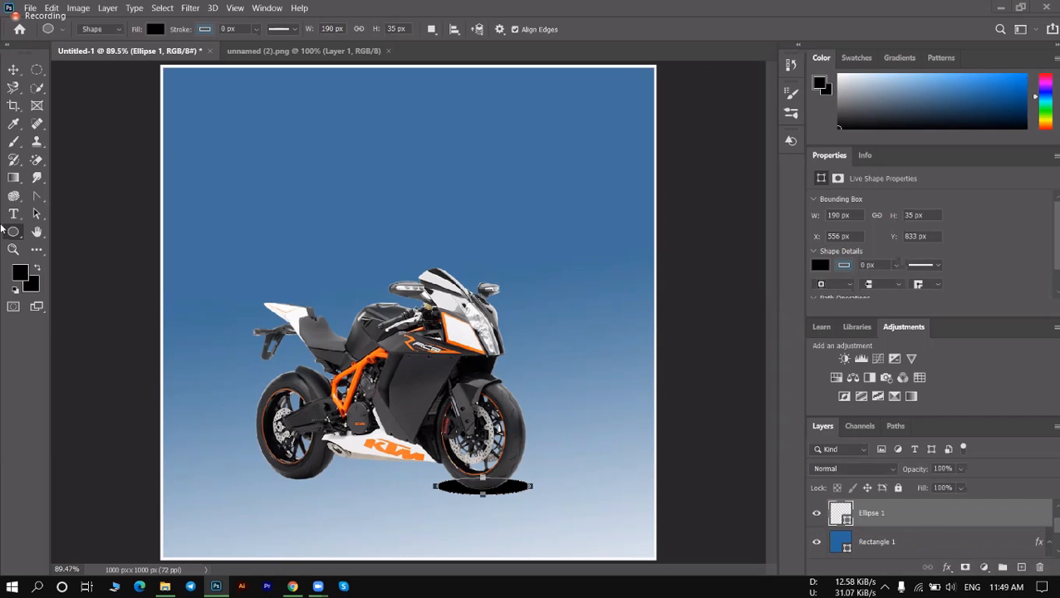
key("v")
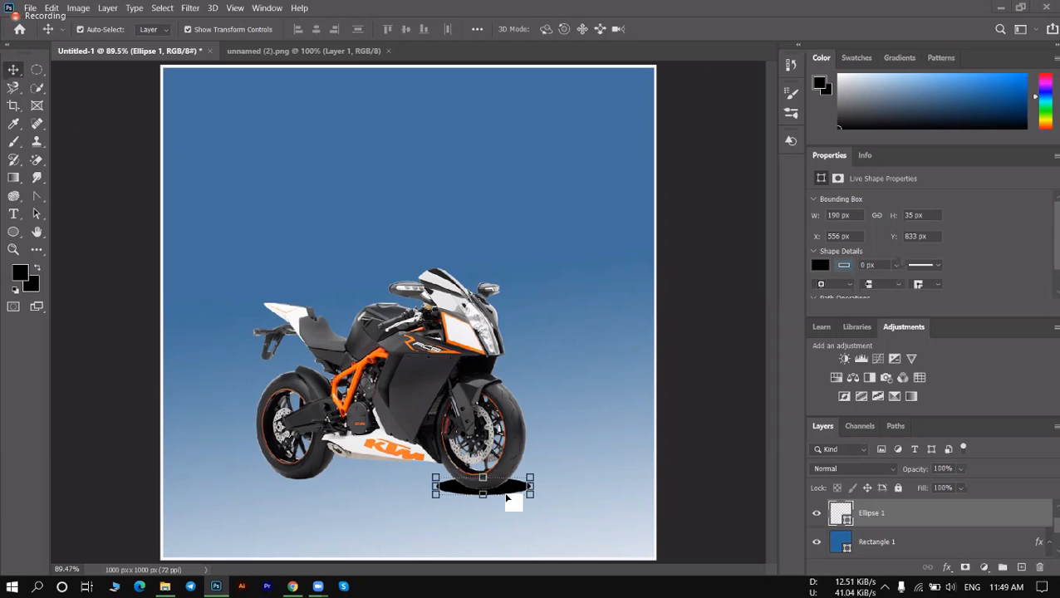
left_click_drag(510, 494, 513, 493)
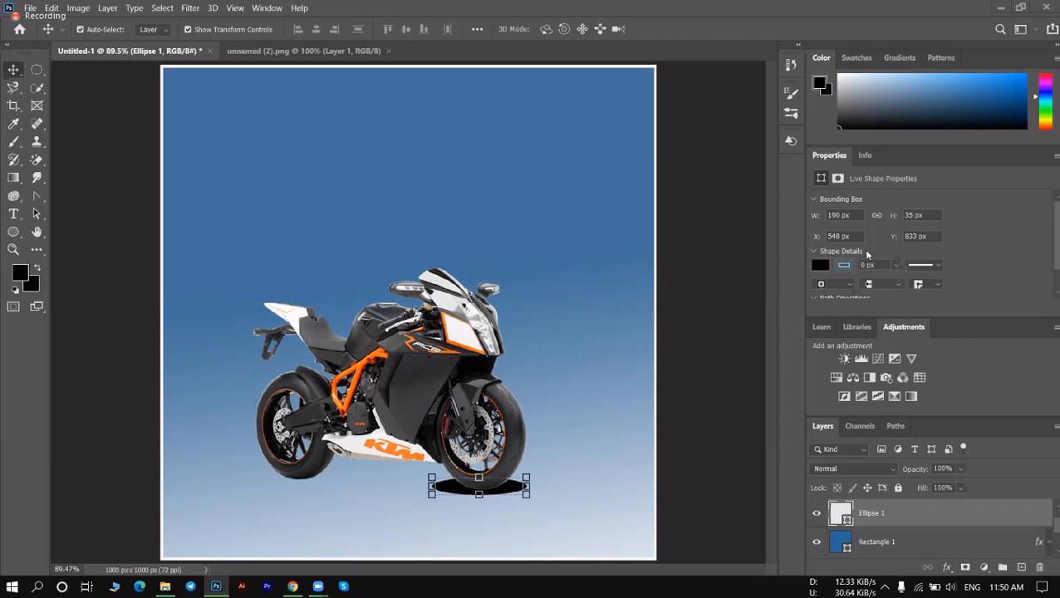
Feather the black ellipse's shape mask to make it a soft shadow under the front wheel, and deselect it.
left_click(837, 178)
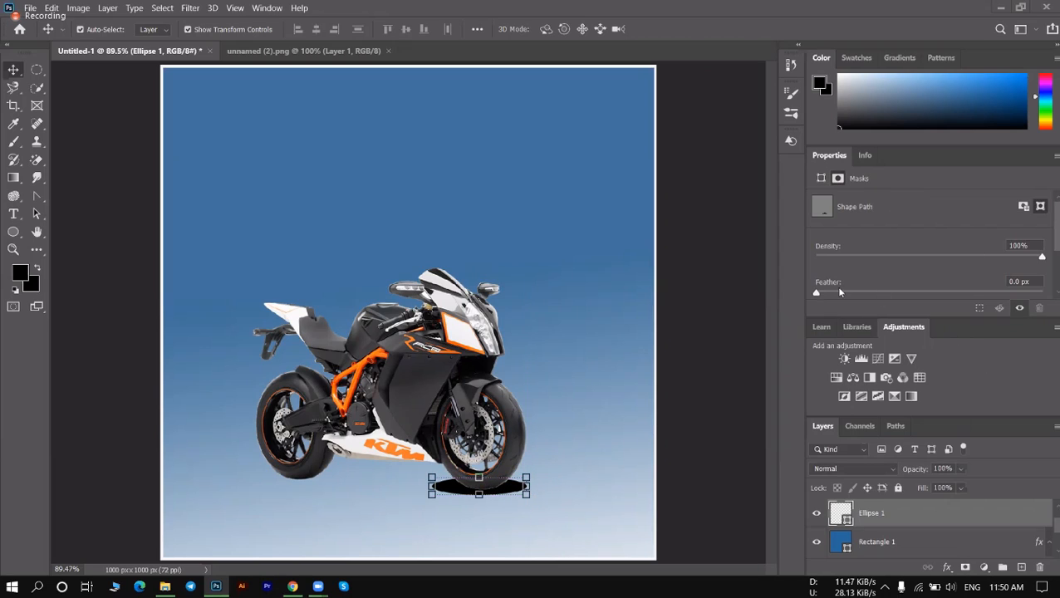
left_click_drag(871, 292, 921, 293)
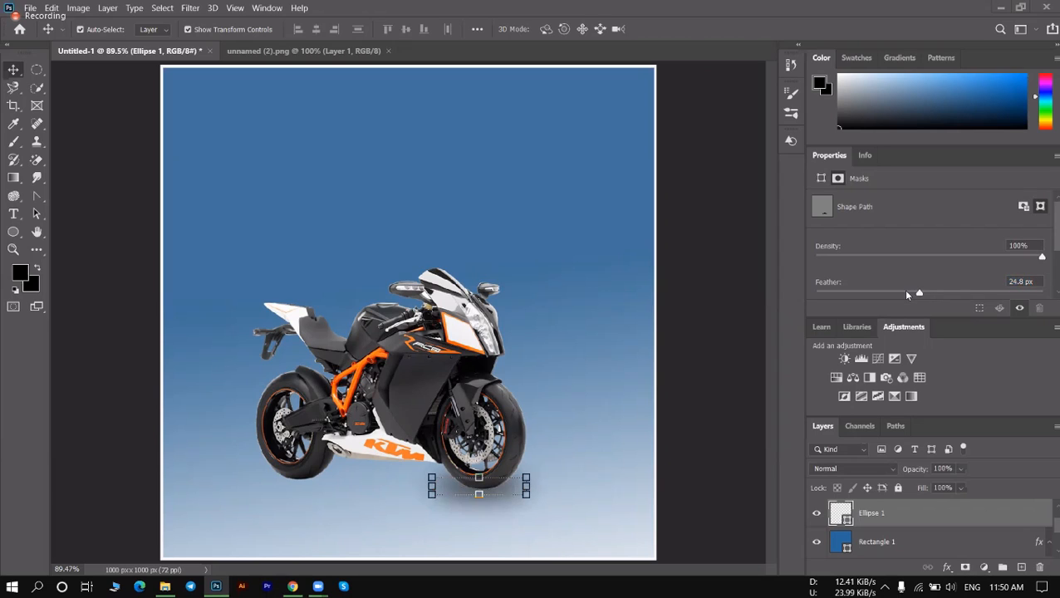
left_click(907, 295)
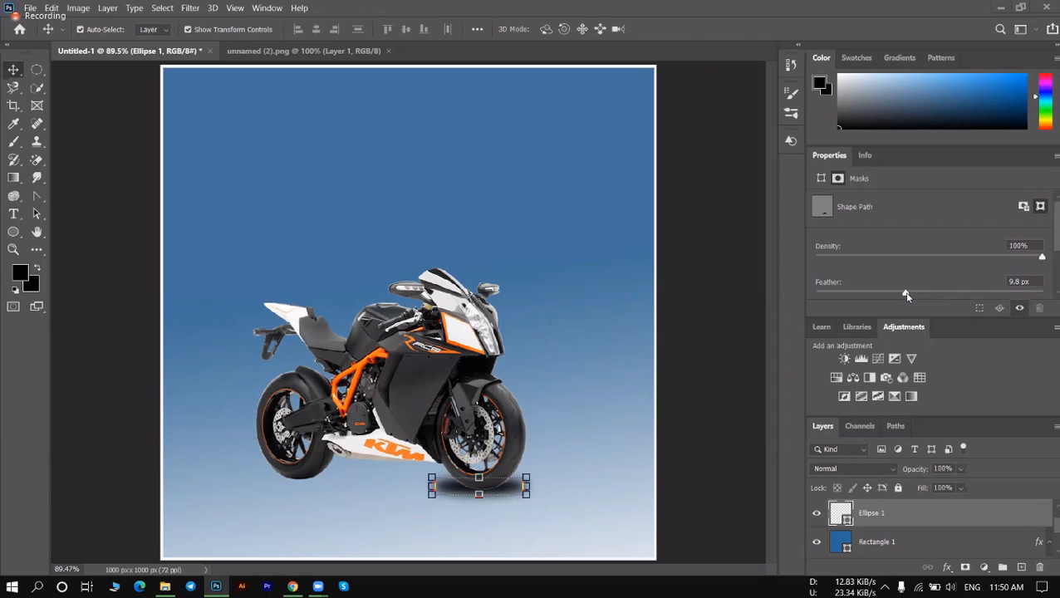
left_click(908, 296)
left_click_drag(914, 296, 912, 295)
left_click(733, 394)
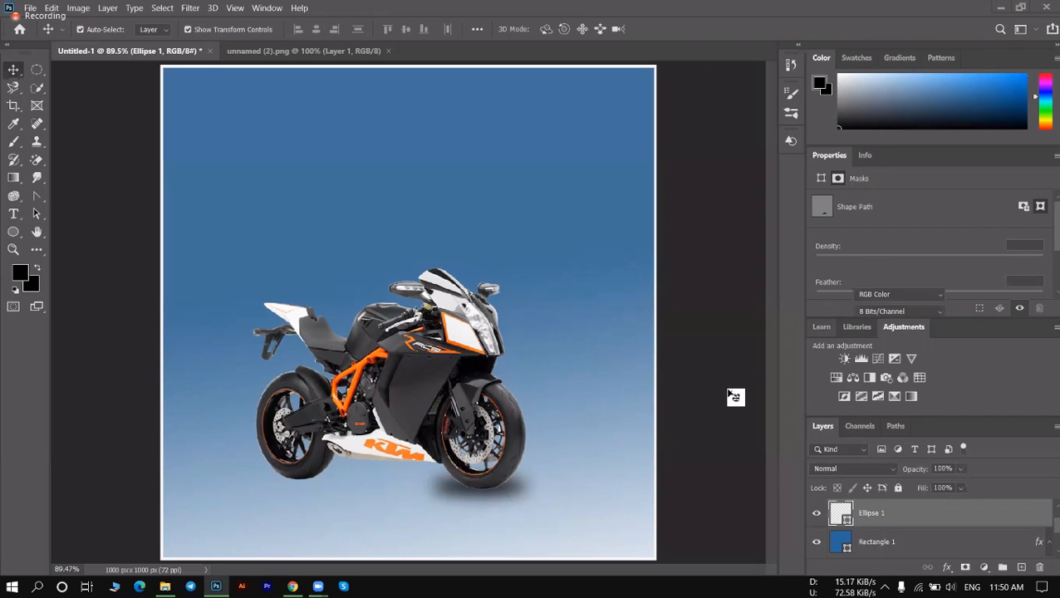
scroll(530, 505, "down", 1)
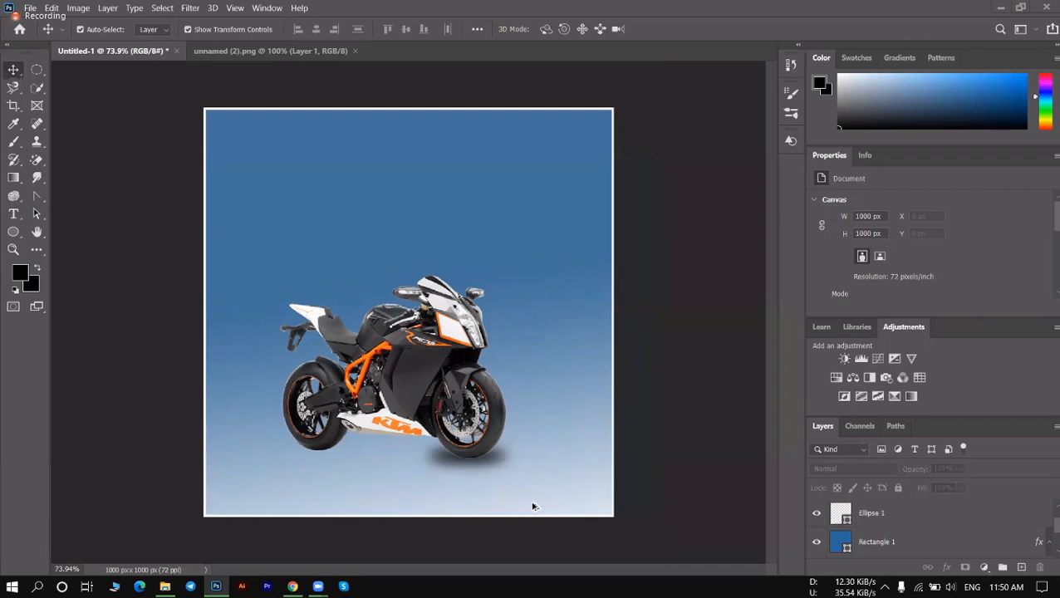
Duplicate the soft shadow under the rear wheel and nudge the front wheel's shadow slightly to the right.
left_click(448, 463)
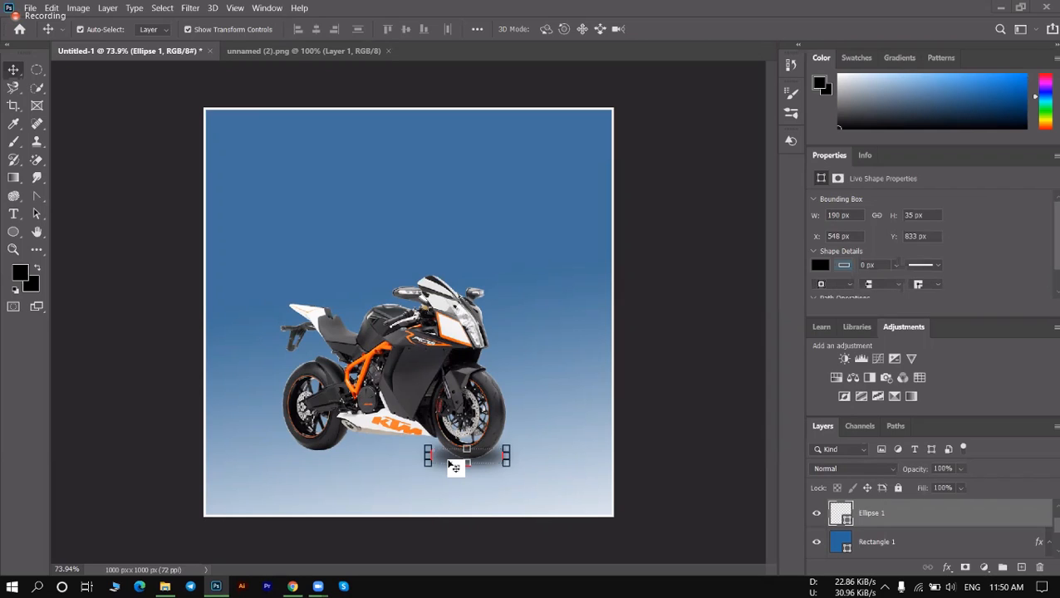
left_click_drag(448, 467, 332, 462)
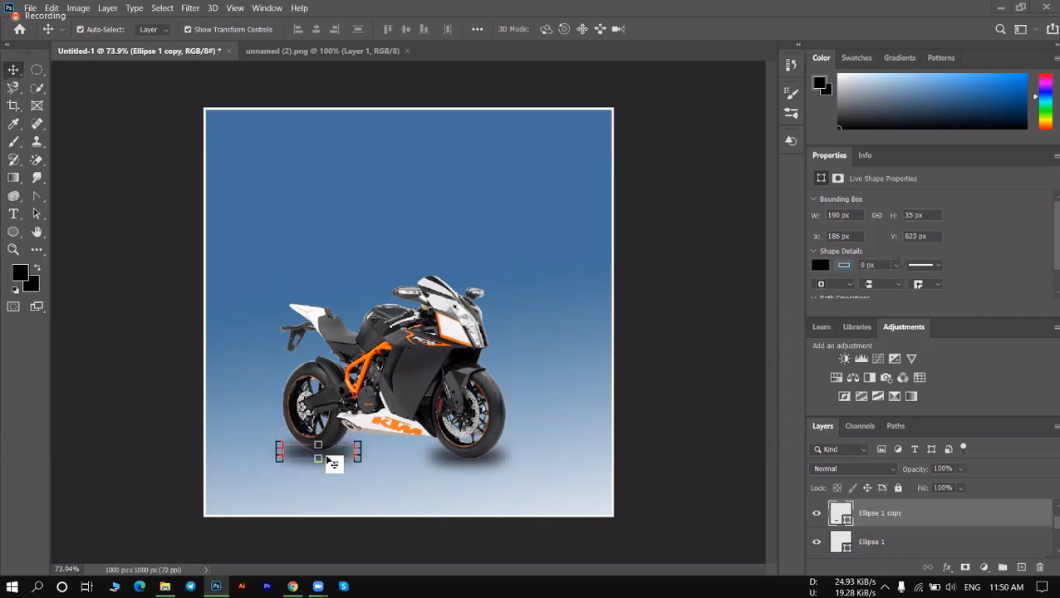
left_click(700, 392)
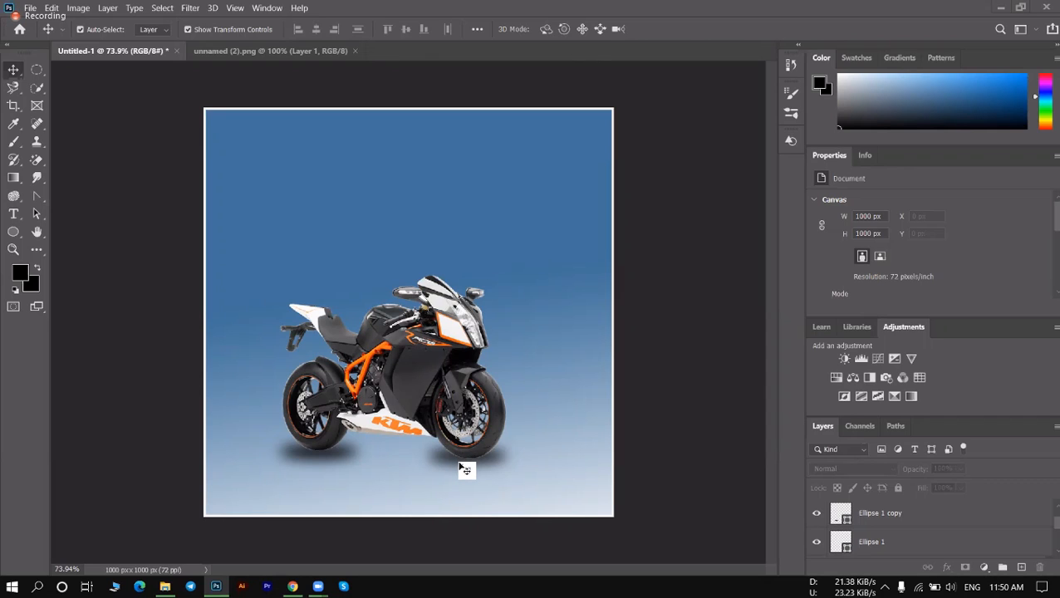
left_click_drag(458, 463, 480, 466)
left_click(475, 509)
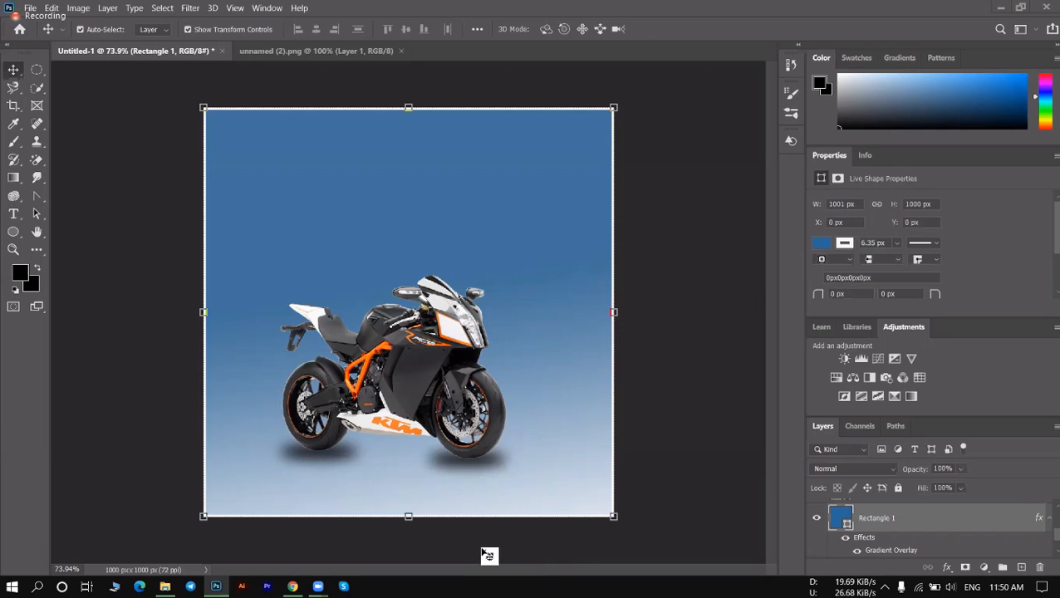
left_click(494, 545)
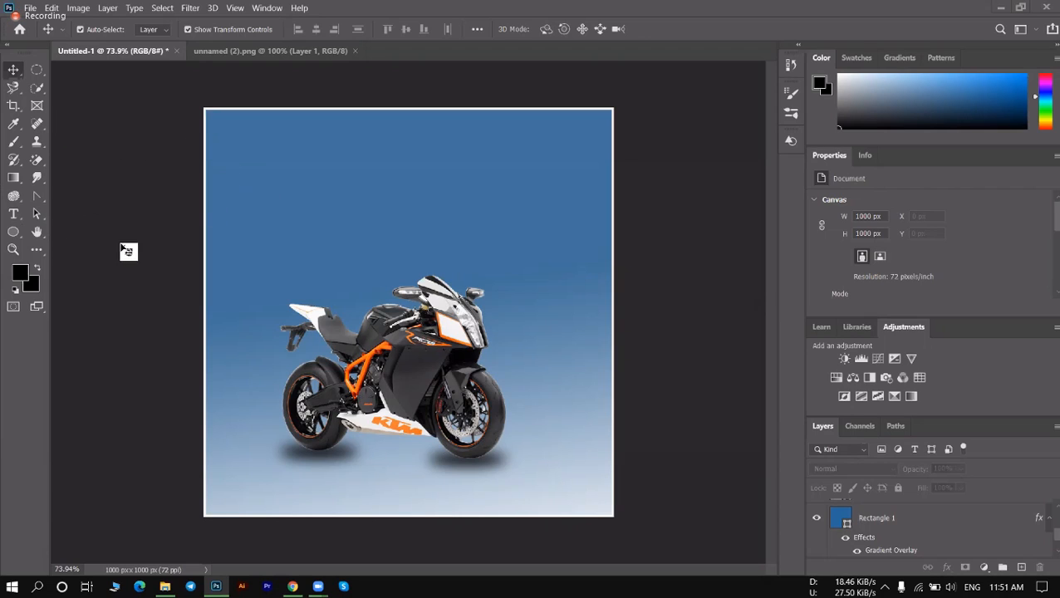
Switch to the Pen tool for drawing a shape.
left_click(37, 196)
right_click(38, 196)
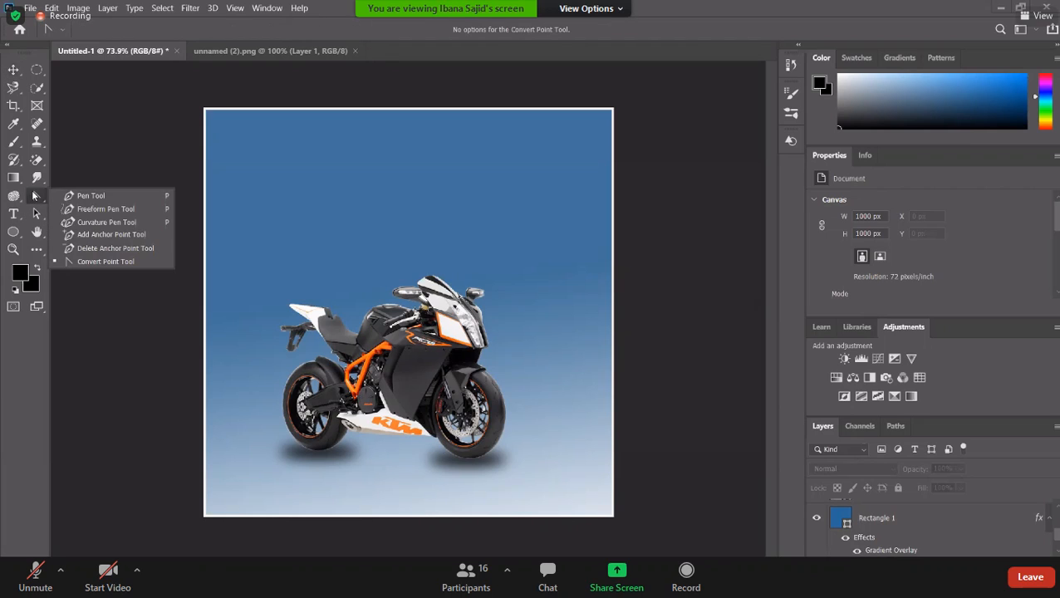
left_click(79, 196)
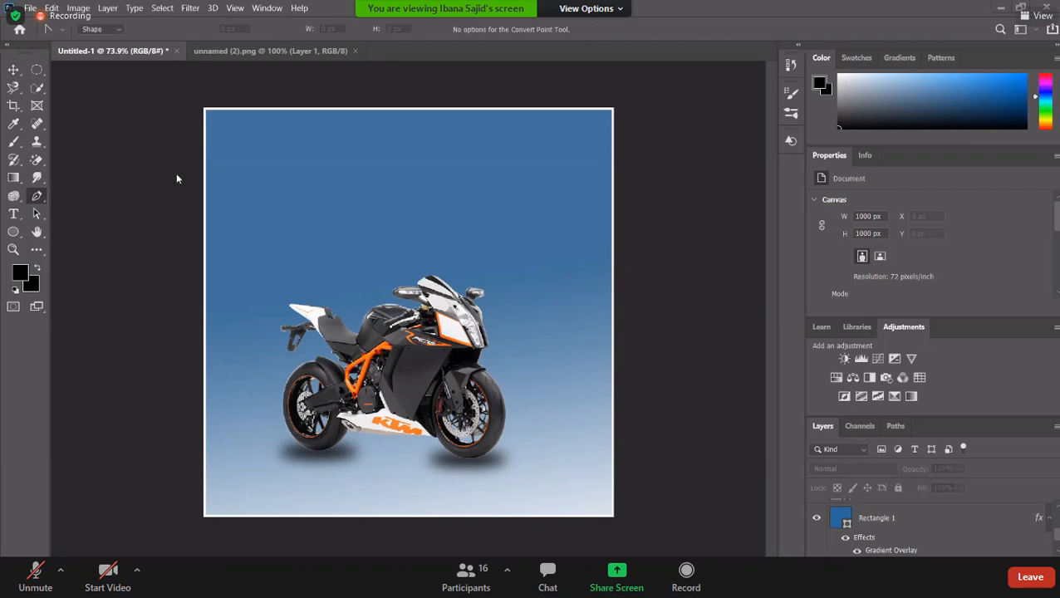
left_click(611, 332)
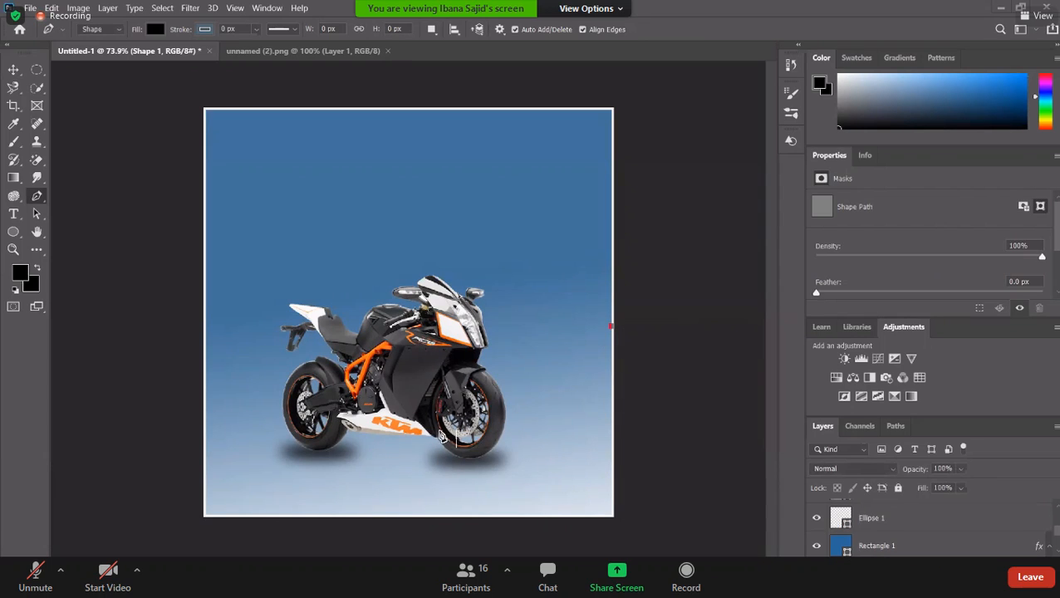
left_click_drag(385, 437, 213, 459)
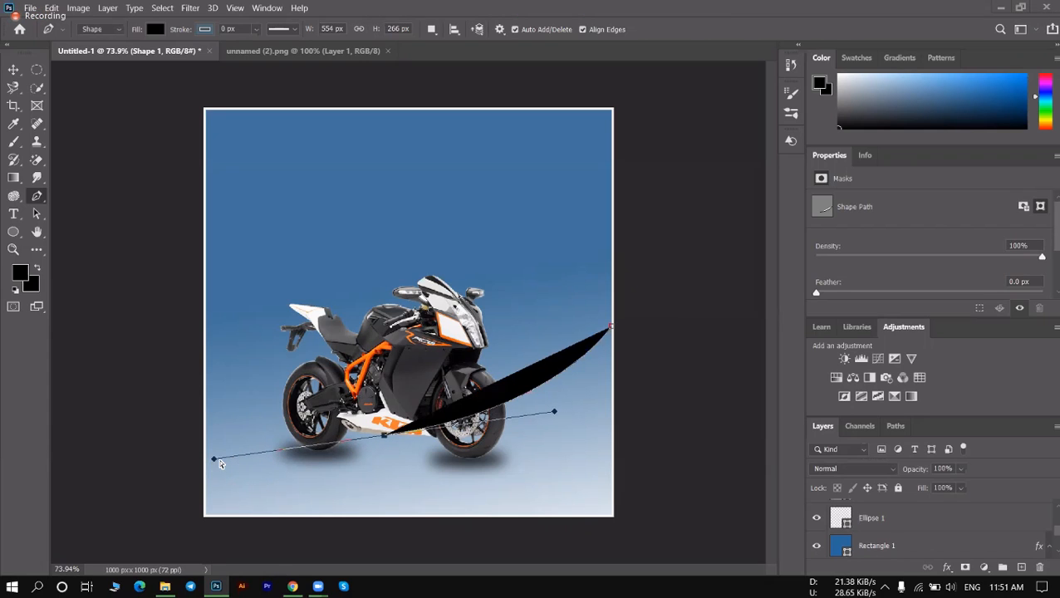
key("ctrl+z")
Draw a closed black shape about 996 x 501 px across the lower canvas, its curved upper edge rising toward the canvas's right side.
left_click_drag(390, 459, 714, 405)
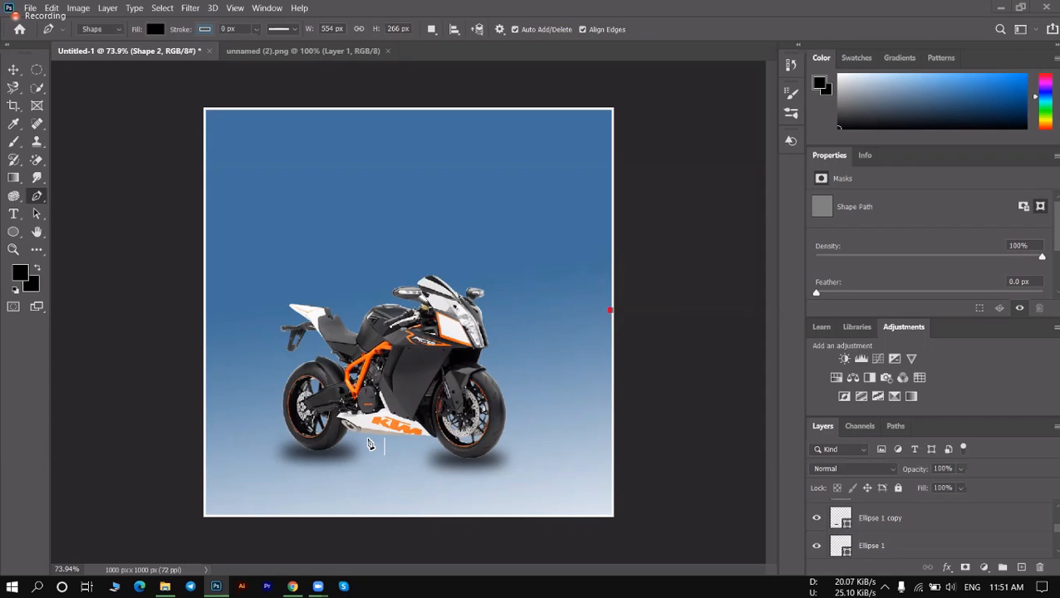
left_click_drag(367, 437, 229, 459)
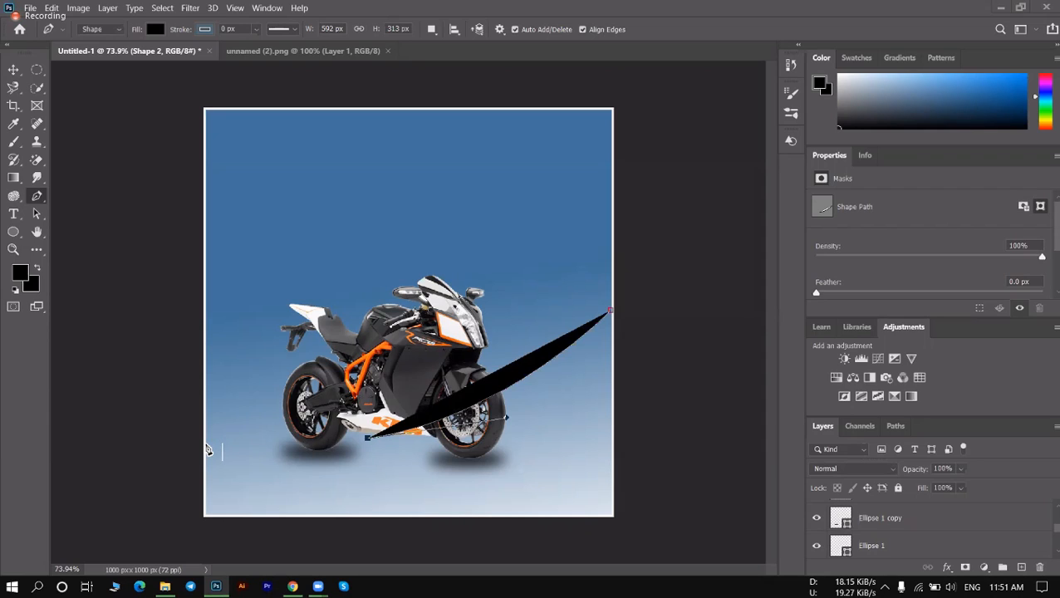
left_click_drag(205, 443, 148, 431)
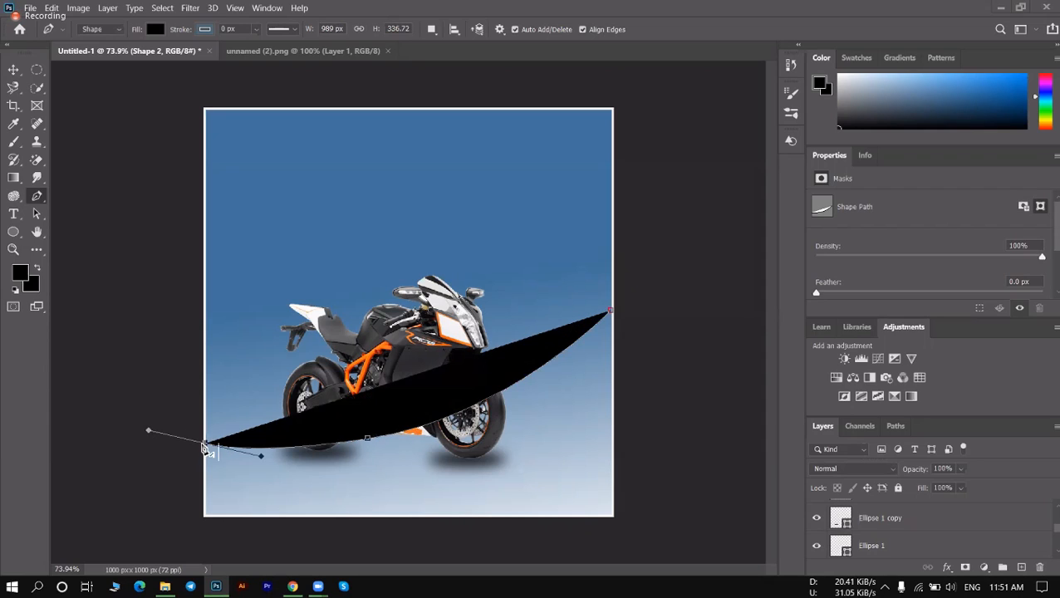
left_click(206, 515)
left_click(206, 515)
left_click(207, 517)
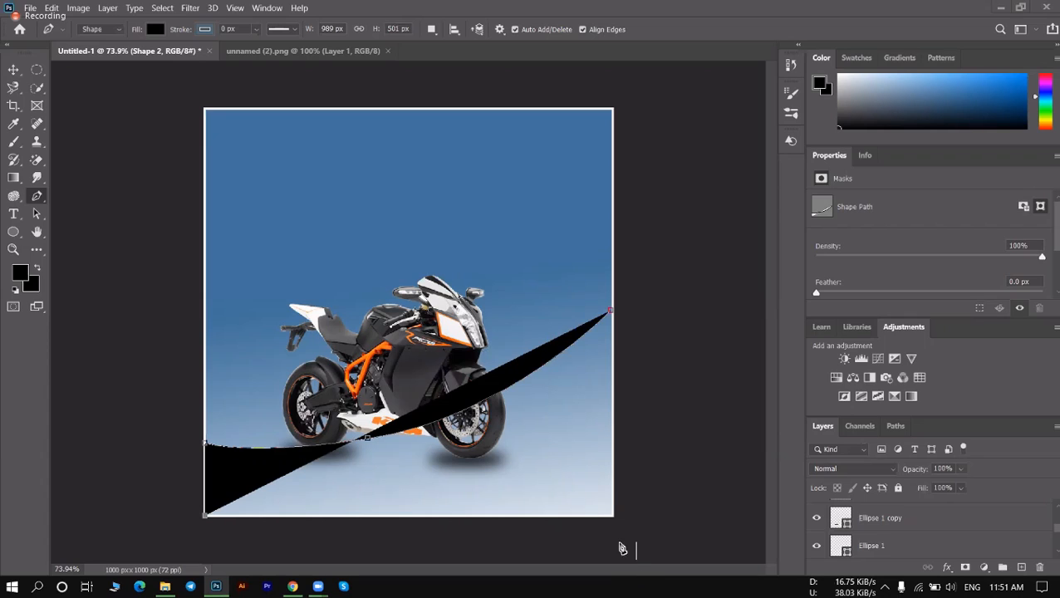
left_click(614, 516)
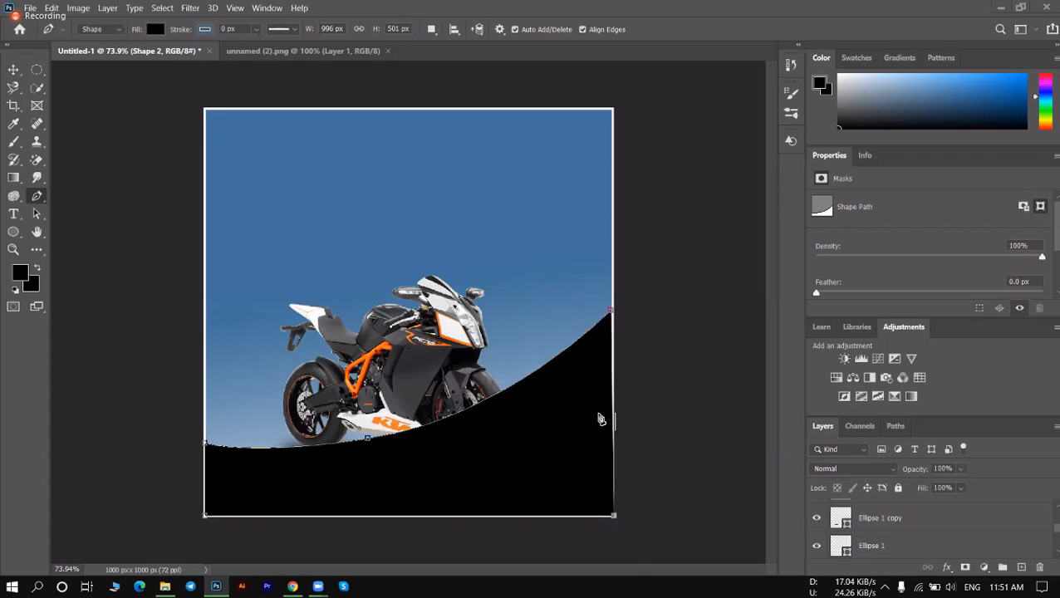
left_click(611, 311)
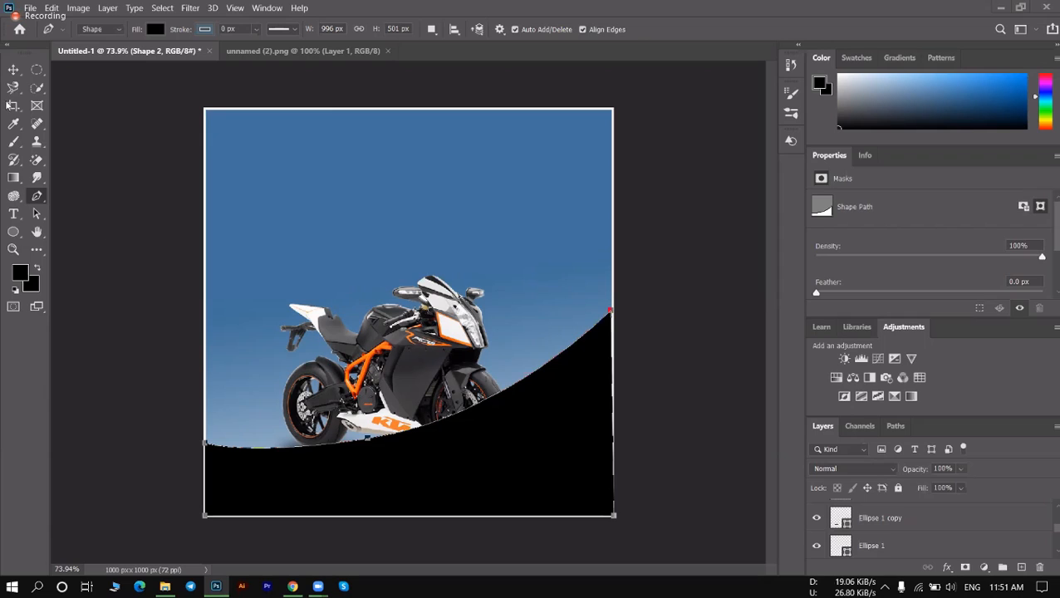
Recolor the curved ground shape's fill to blue 0d749f.
left_click(13, 70)
left_click(560, 449)
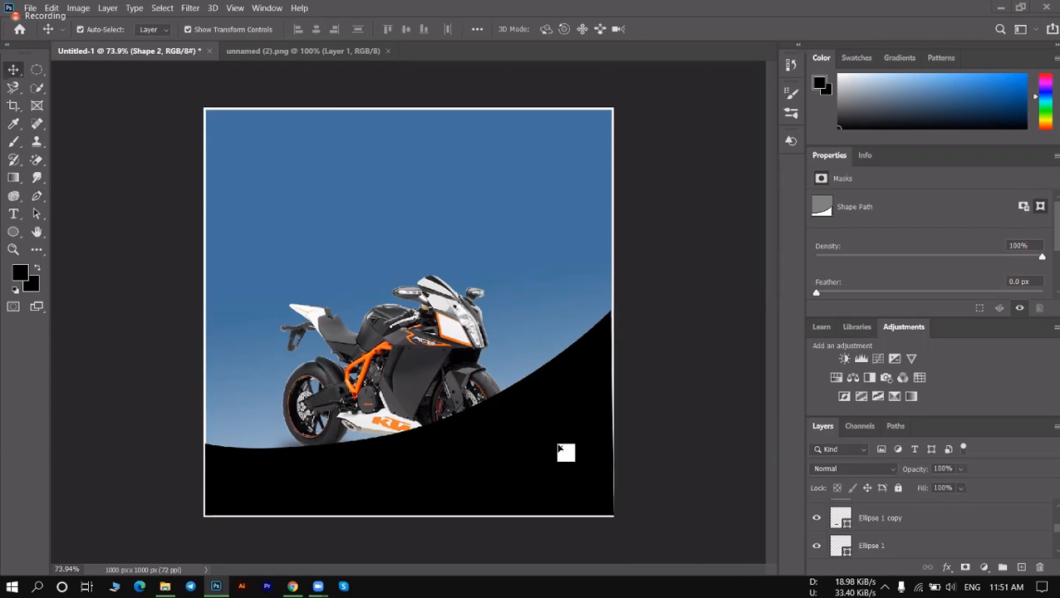
scroll(920, 536, "up", 2)
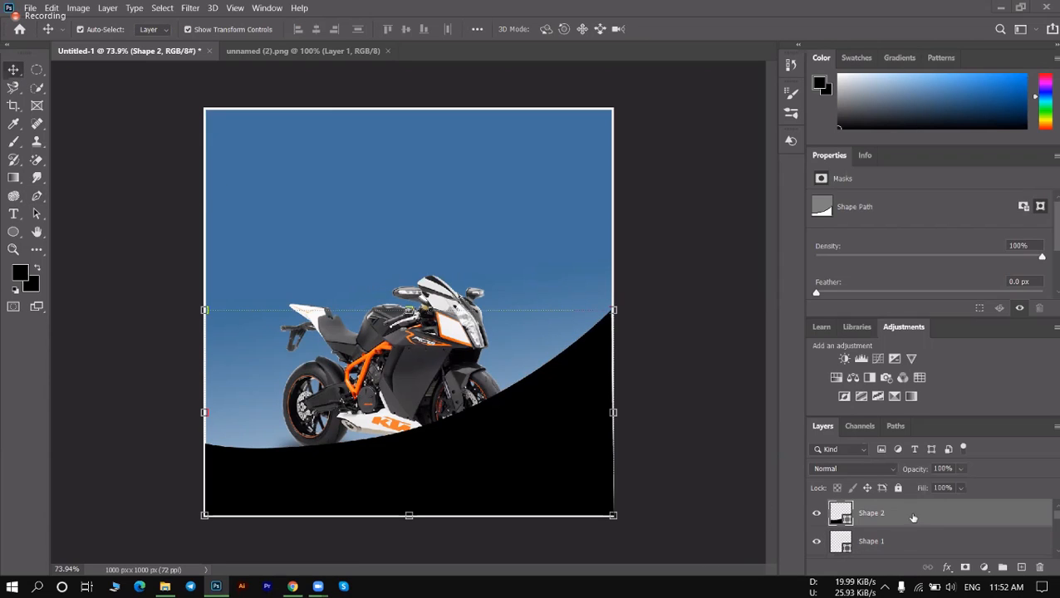
double_click(842, 512)
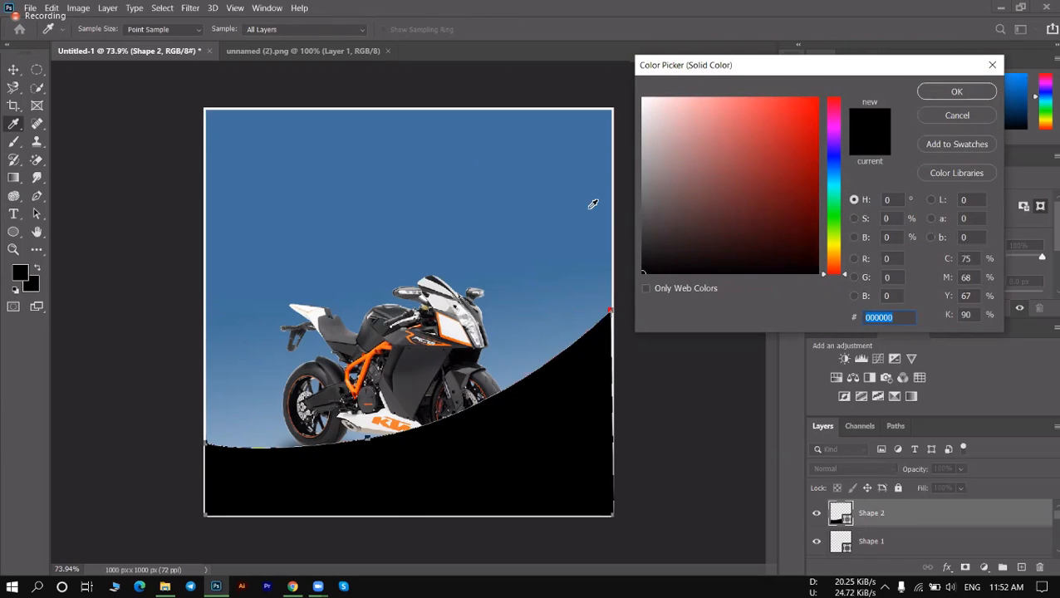
left_click_drag(838, 190, 838, 176)
left_click(789, 148)
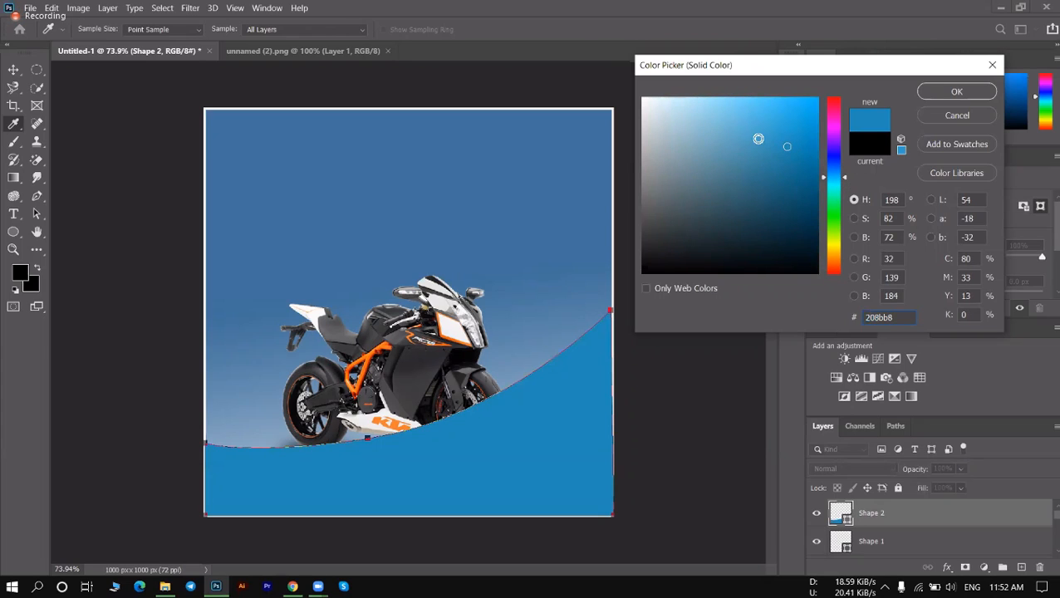
left_click(743, 140)
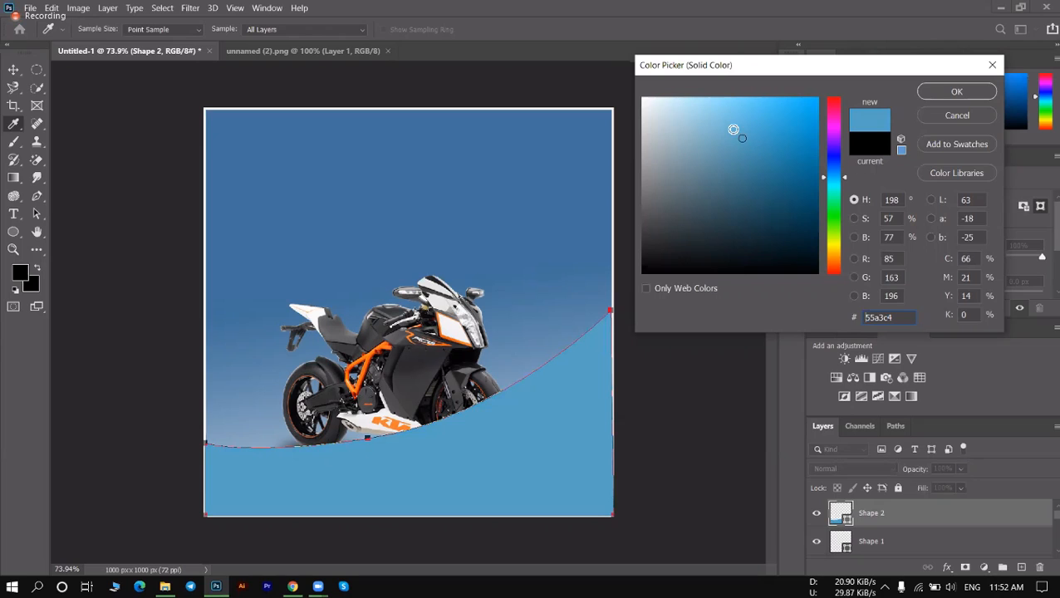
left_click(726, 119)
left_click(776, 163)
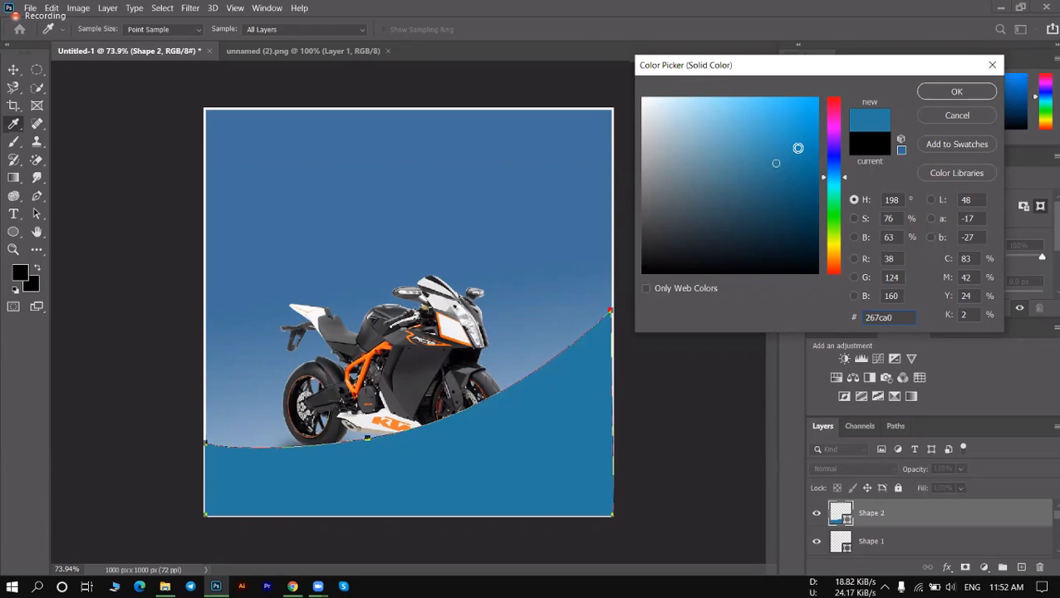
left_click(799, 145)
left_click(805, 164)
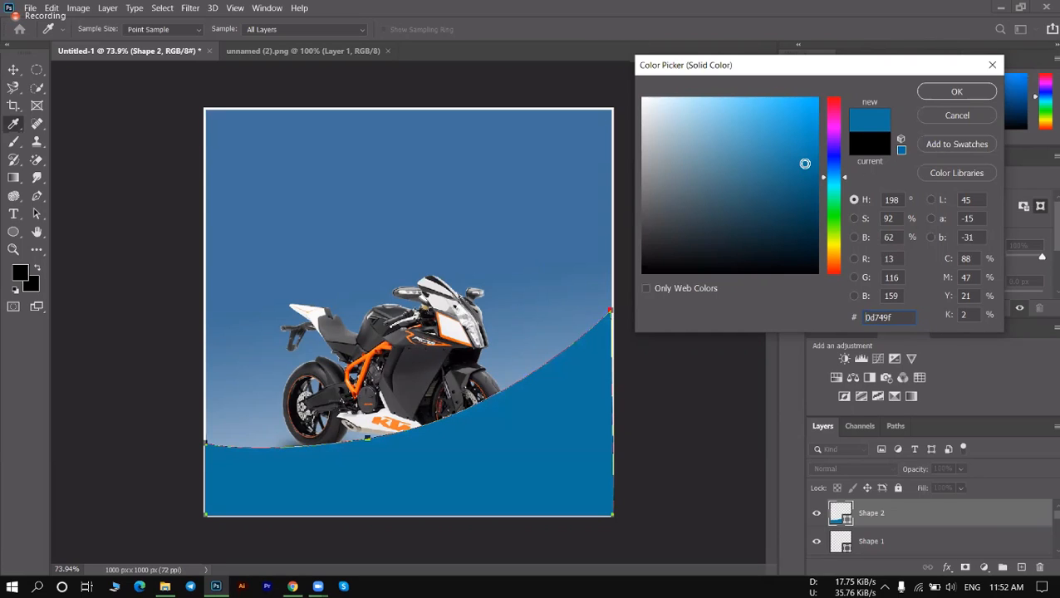
left_click(957, 91)
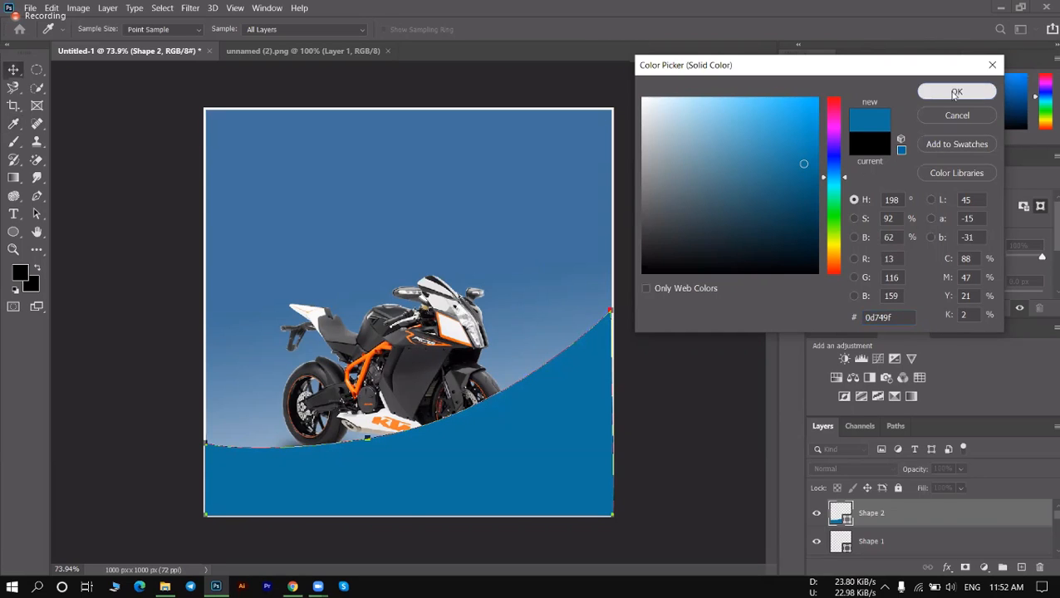
Reorder the curved ground shape's layer to sit beneath the motorcycle and both wheel shadows, directly above the background rectangle.
left_click(558, 192)
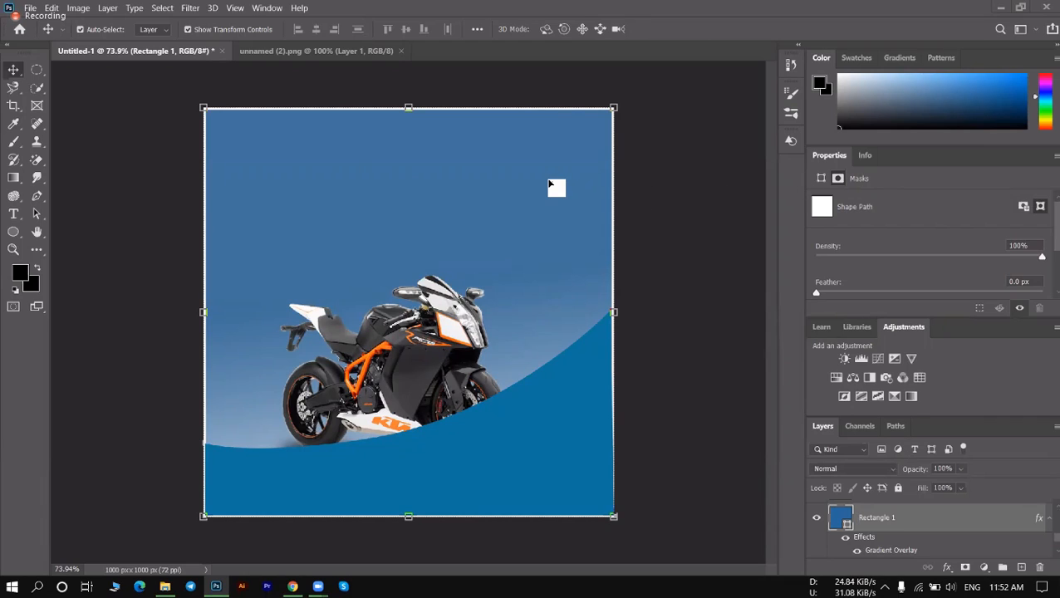
scroll(935, 520, "down", 1)
scroll(919, 538, "up", 2)
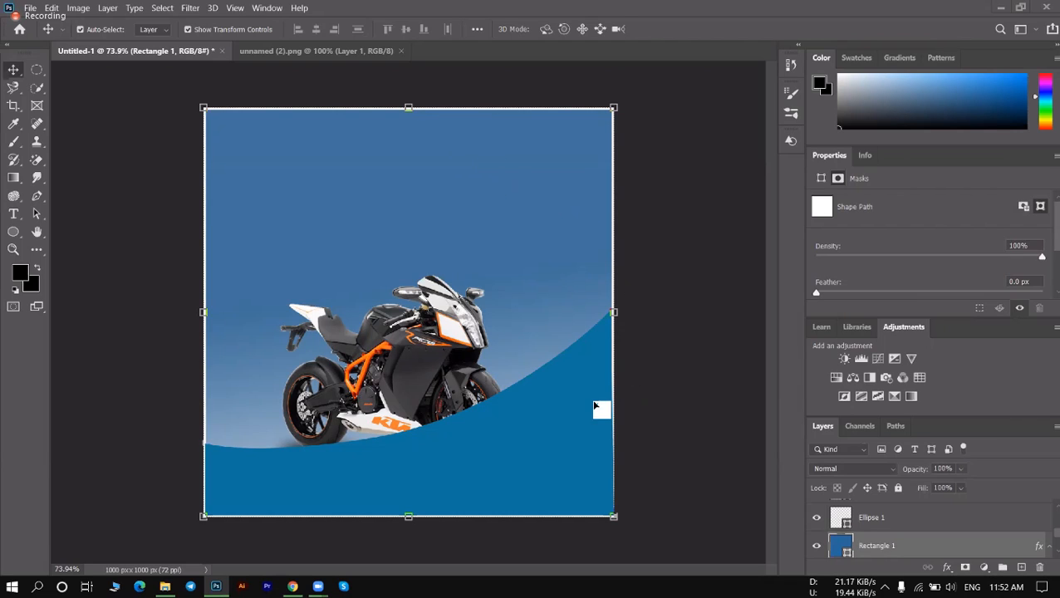
left_click(488, 428)
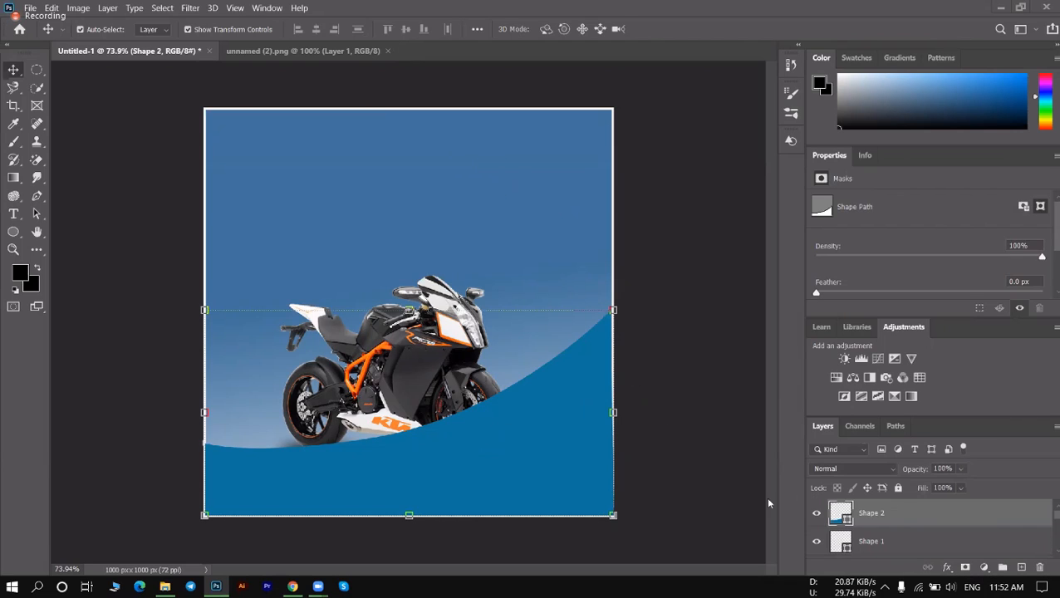
left_click_drag(945, 518, 968, 548)
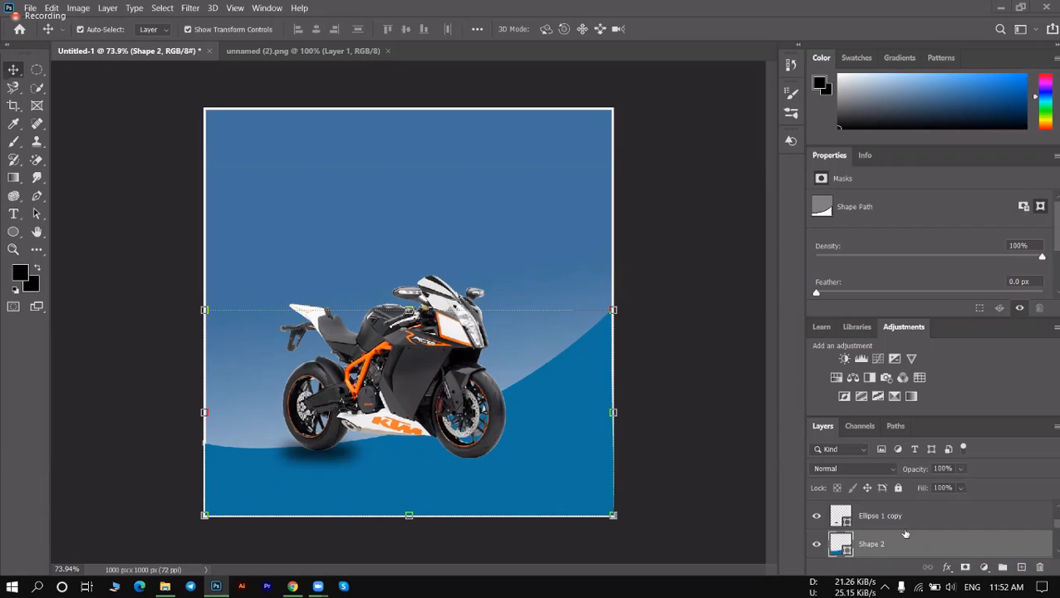
mouse_move(906, 536)
left_mouse_down()
mouse_move(902, 582)
mouse_move(926, 526)
left_mouse_up()
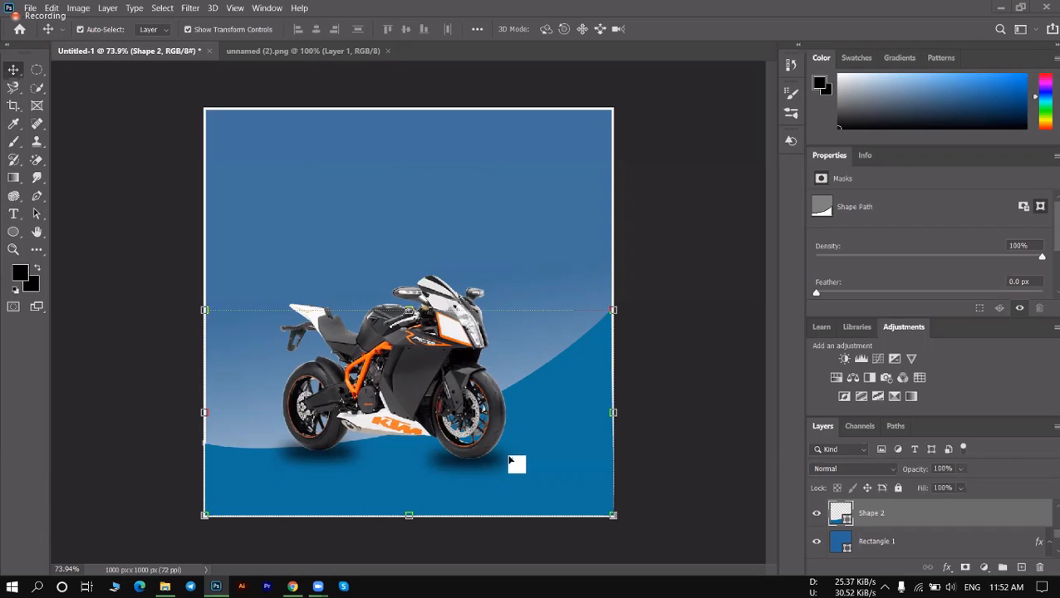
Move the motorcycle and both wheel shadows lower onto the blue ground, placing the motorcycle at about X 201, Y 479 px.
left_click_drag(487, 471, 527, 491)
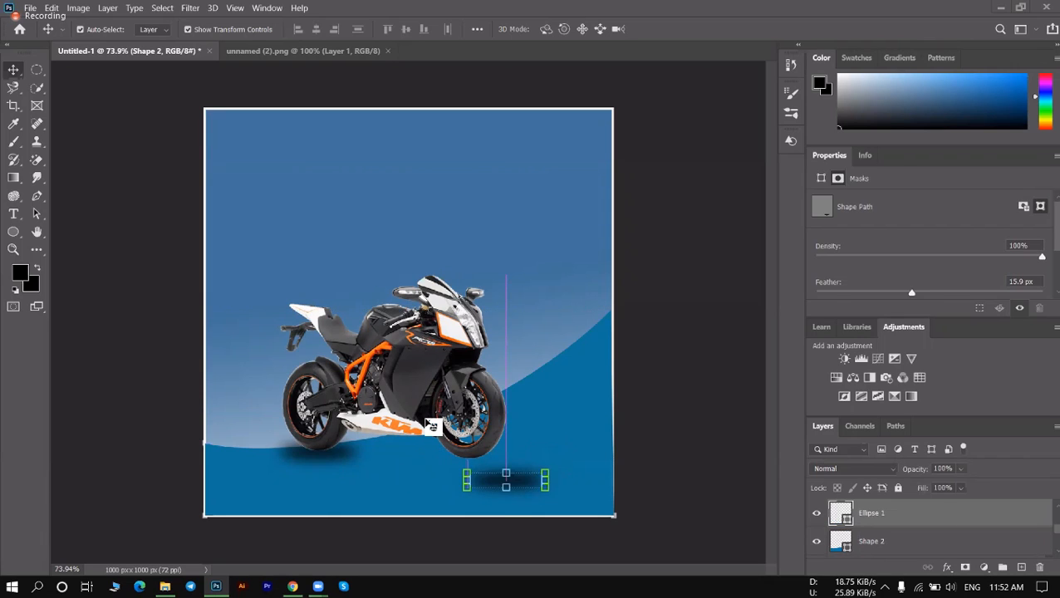
left_click_drag(421, 394, 456, 420)
left_click_drag(304, 461, 332, 479)
left_click_drag(540, 492, 539, 496)
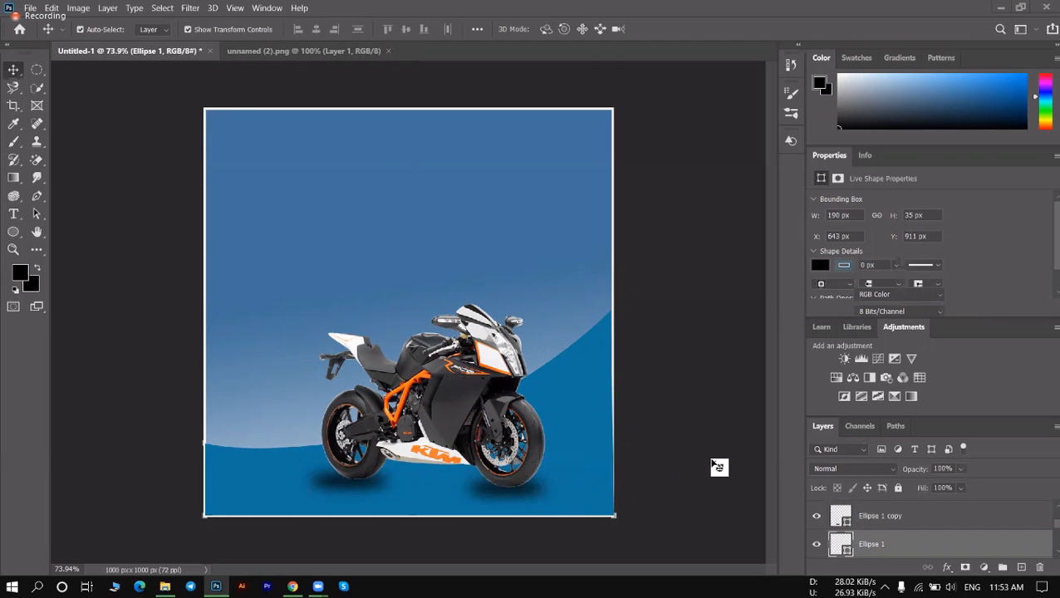
left_click(713, 464)
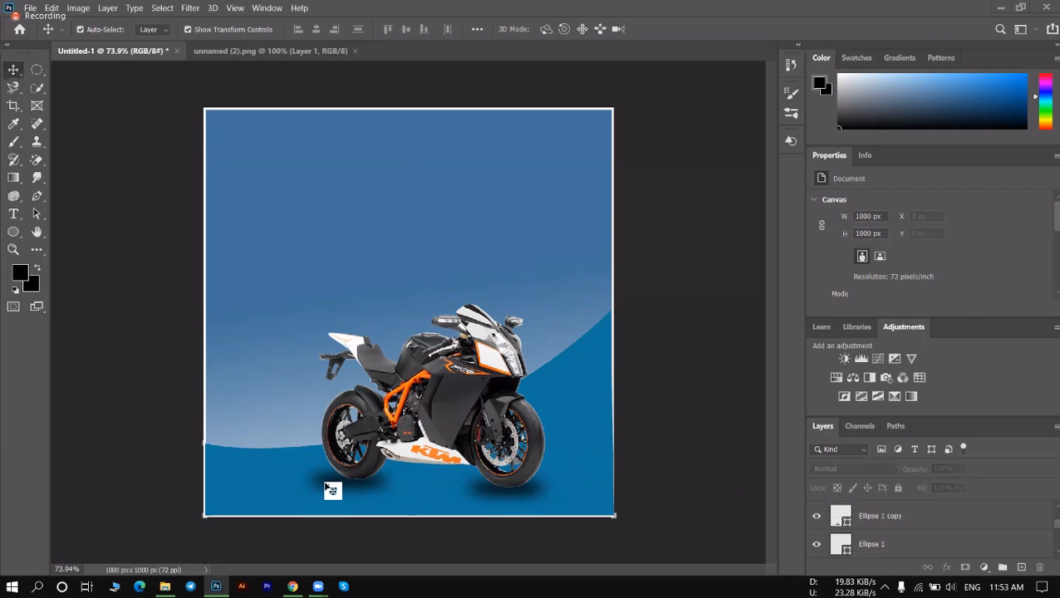
left_click_drag(332, 490, 350, 450)
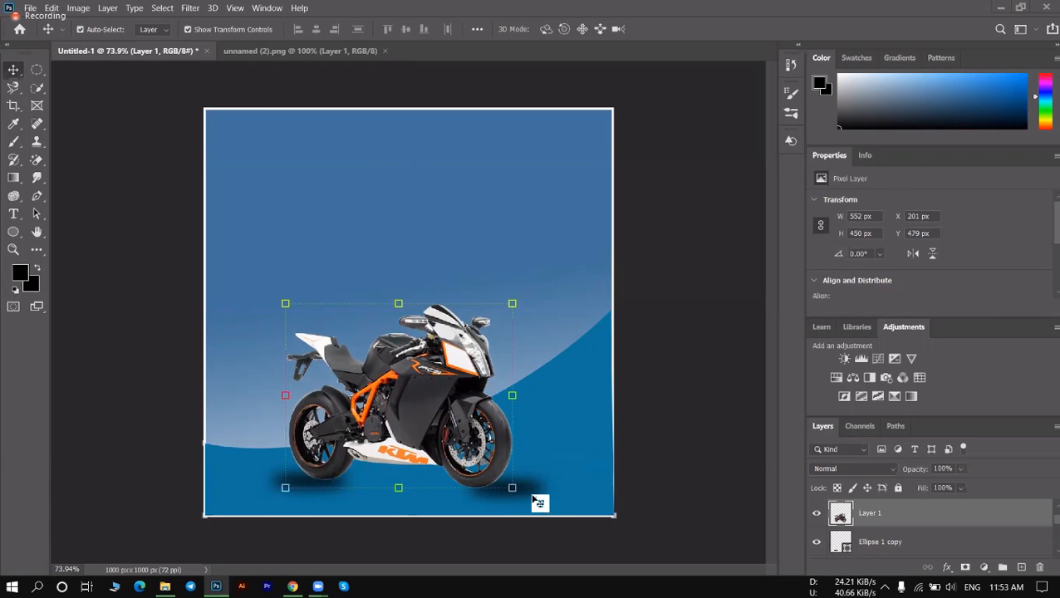
left_click_drag(523, 488, 507, 497)
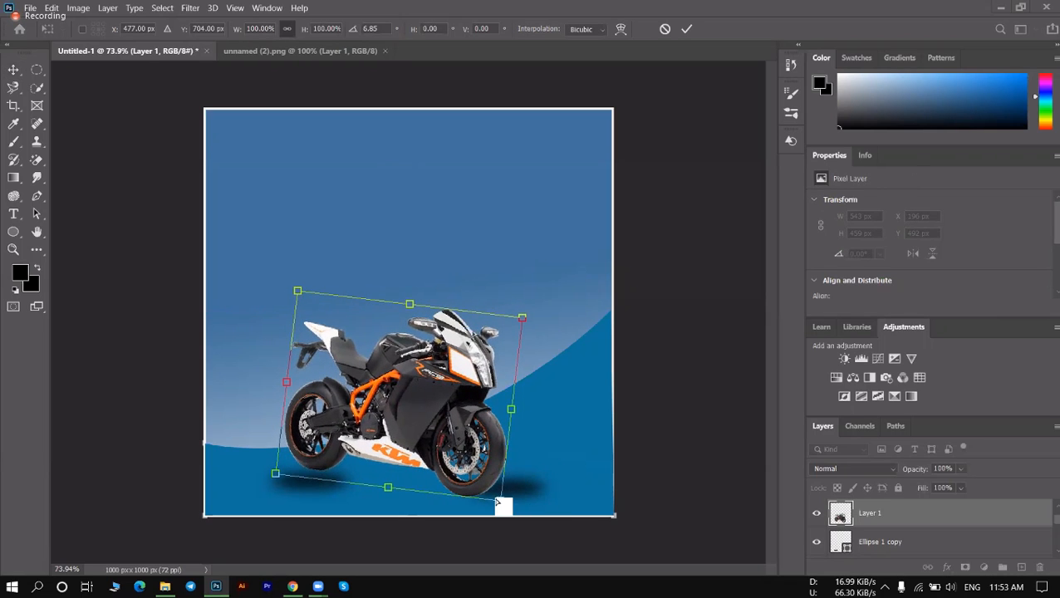
key("ctrl+z")
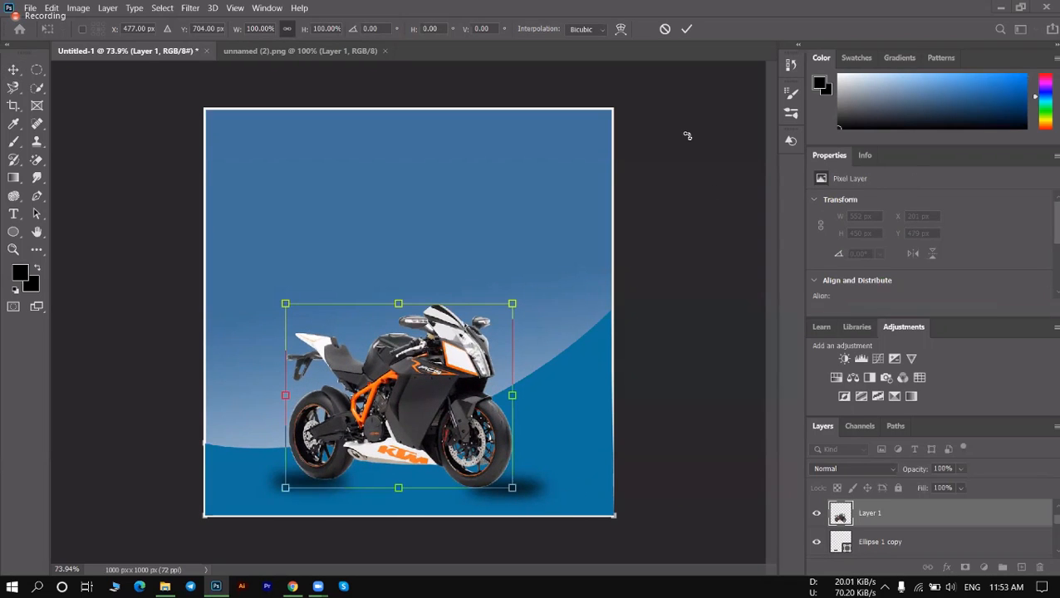
left_click(685, 97)
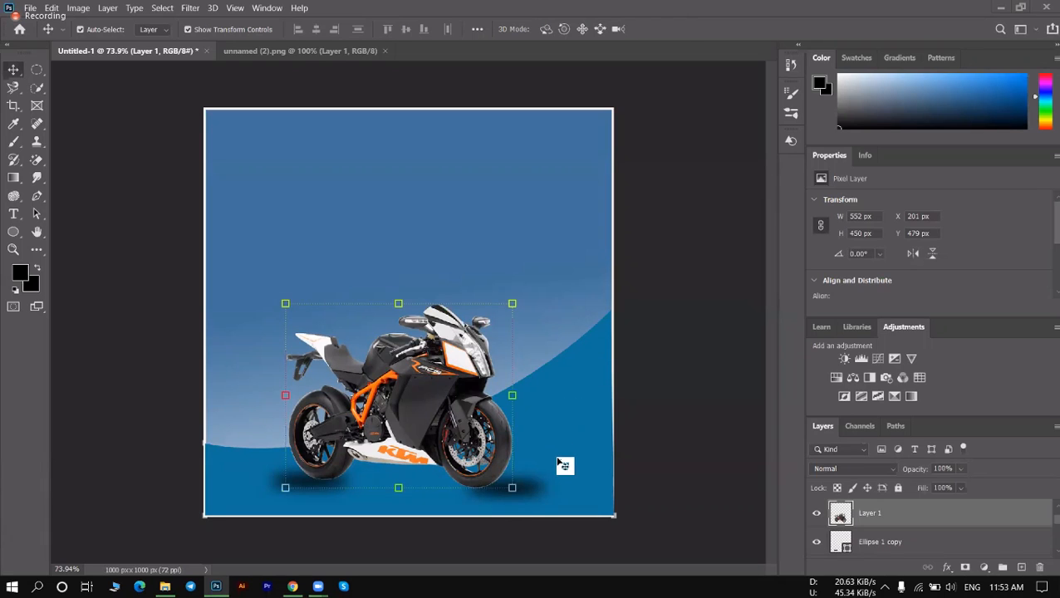
left_click_drag(526, 494, 525, 494)
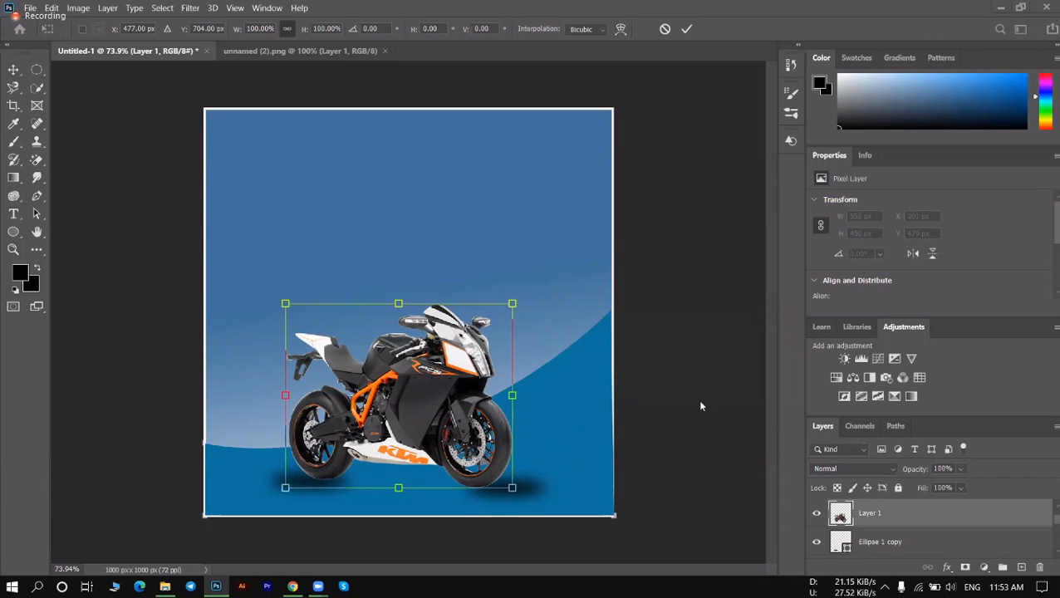
left_click(686, 28)
double_click(686, 27)
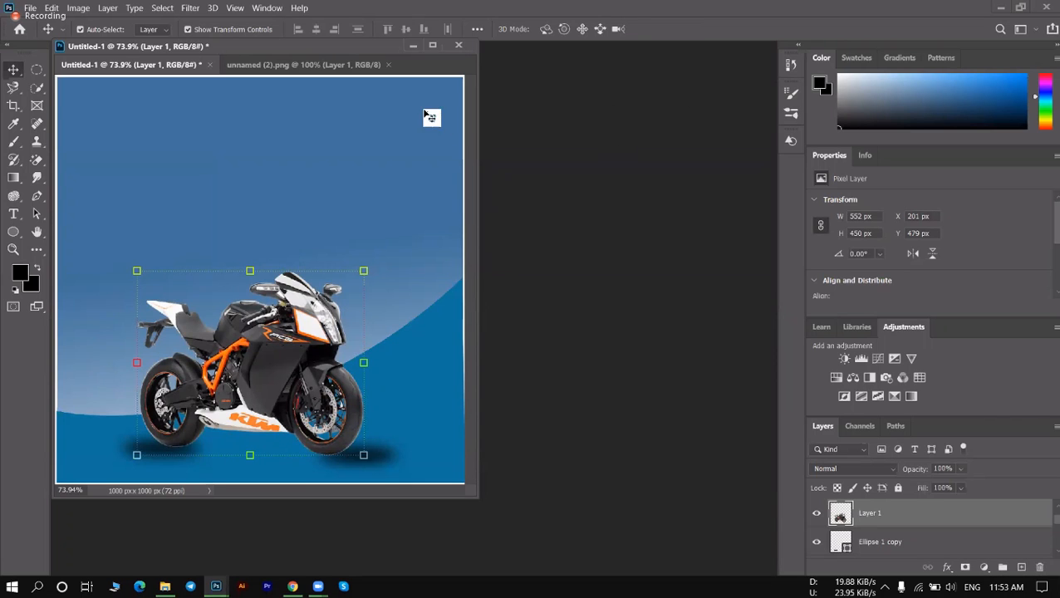
left_click_drag(339, 50, 417, 51)
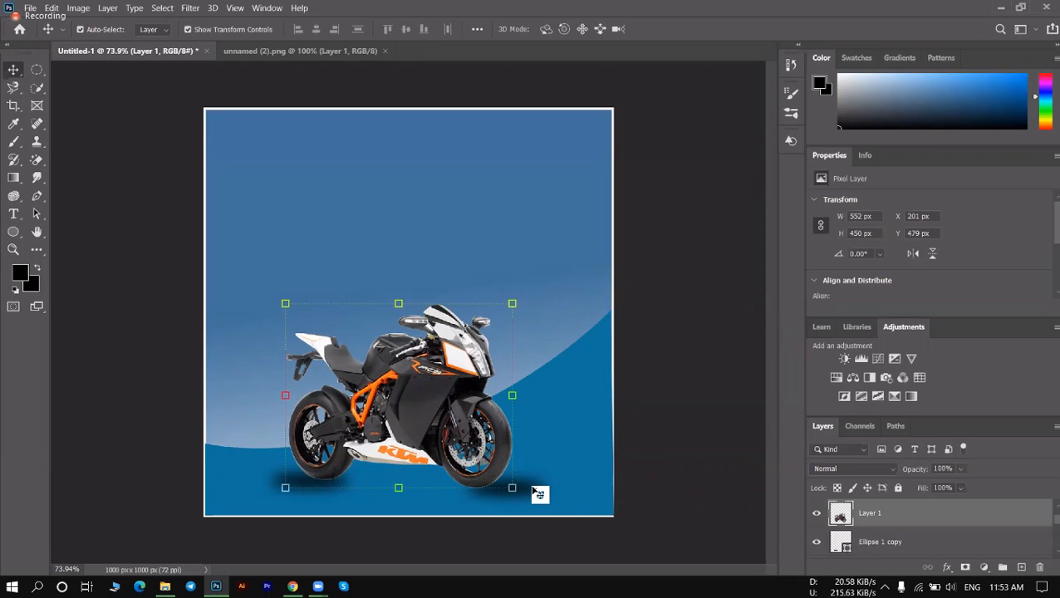
Move the front wheel's shadow left so it sits under the front wheel, and deselect it.
left_click_drag(525, 495, 508, 492)
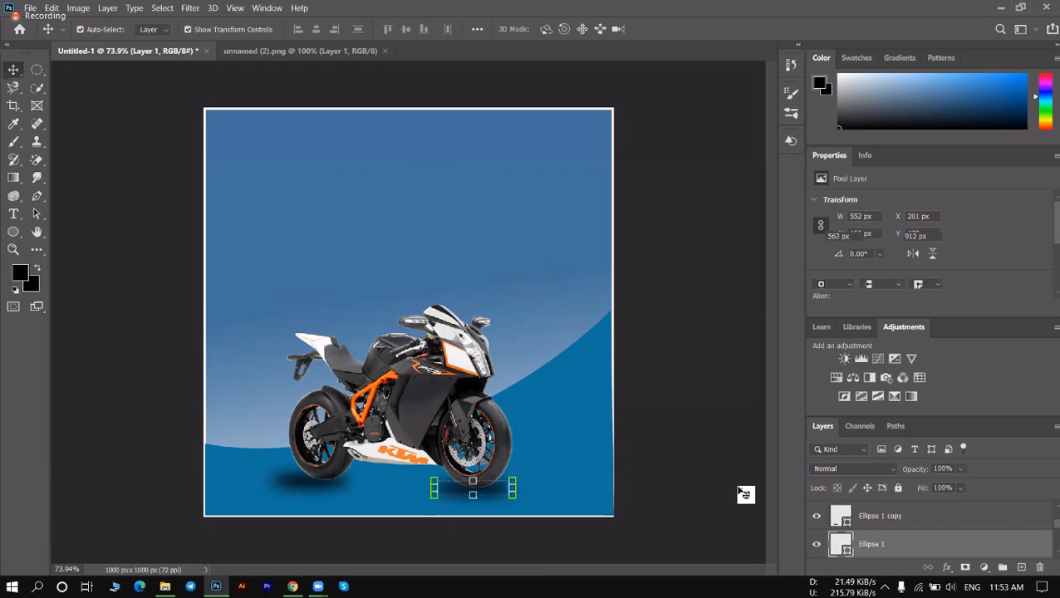
left_click(741, 492)
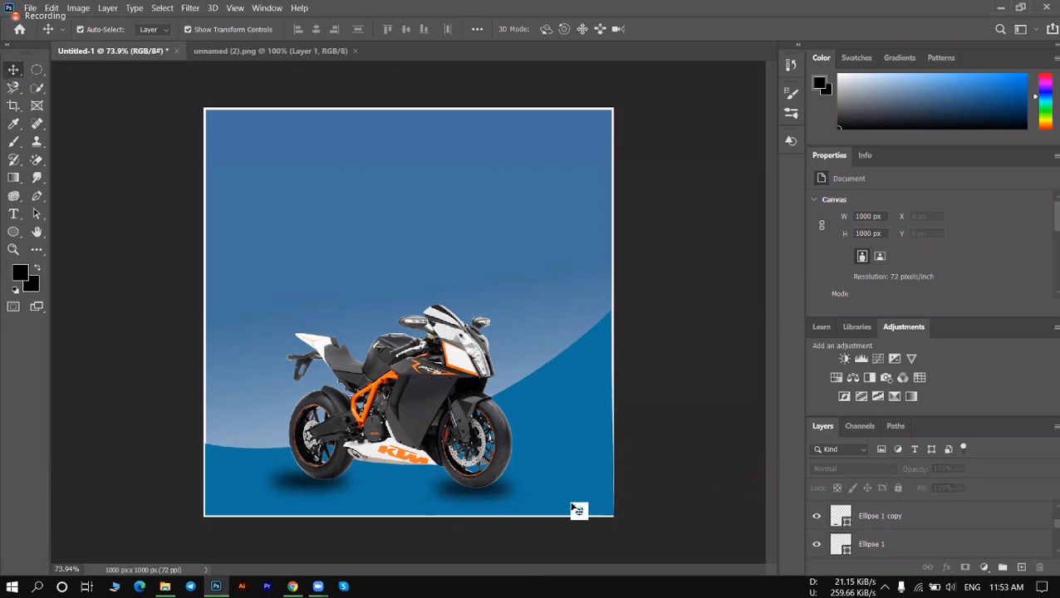
Set the background rectangle's white stroke width to 0 px.
left_click(583, 408)
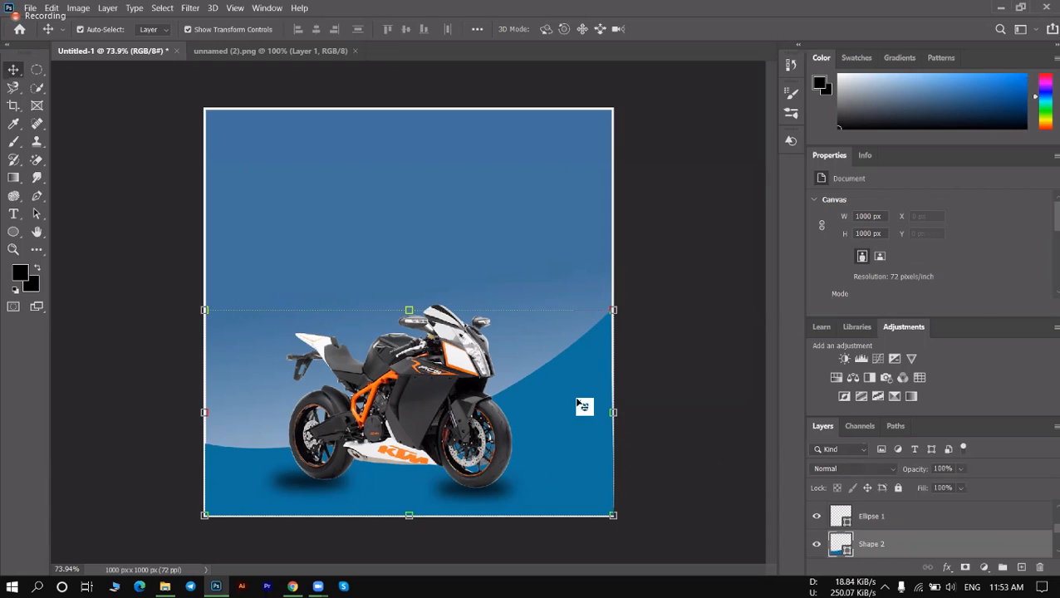
left_click(586, 218)
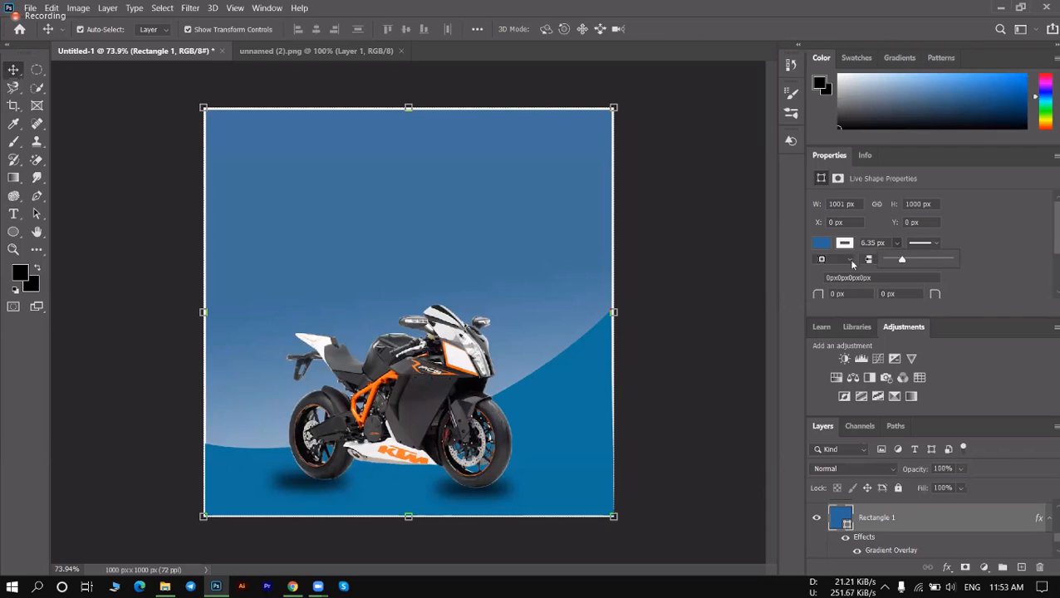
left_click(742, 279)
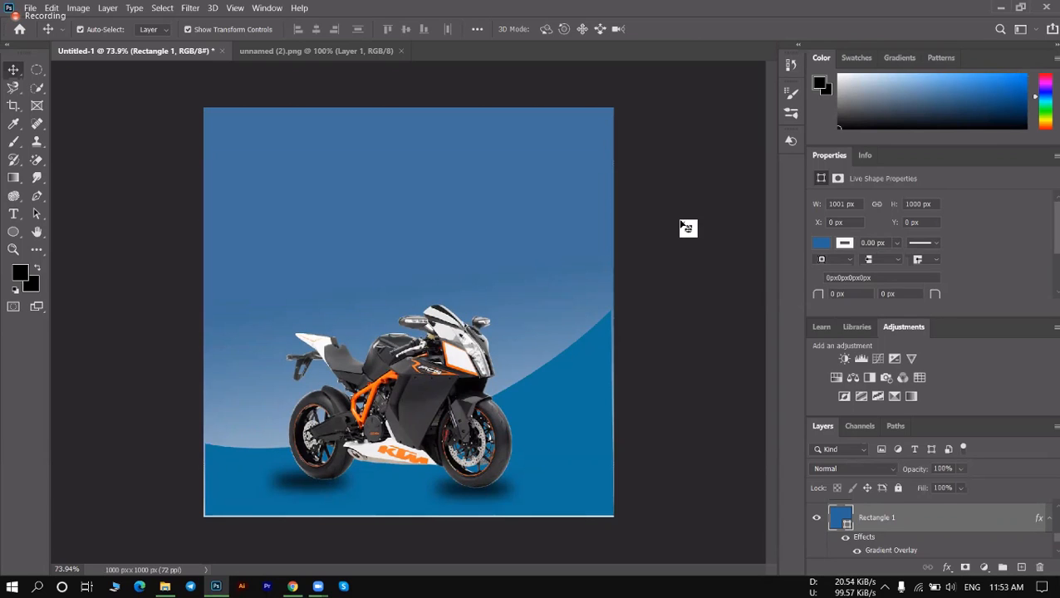
Add a white Stroke layer effect to the curved ground shape, 9 px in size, positioned Outside at 100% opacity.
left_click(610, 378)
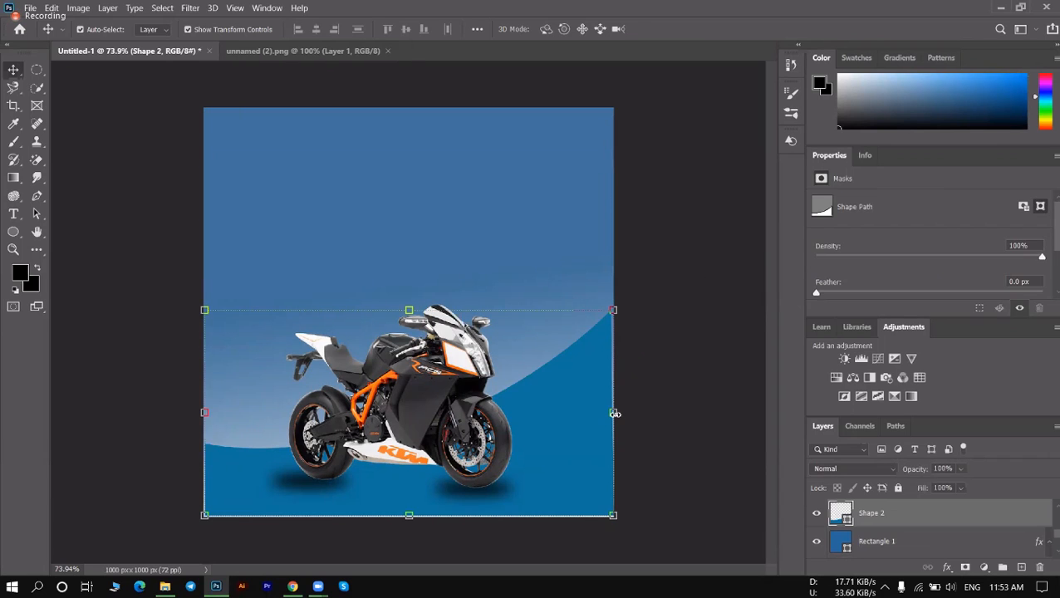
left_click_drag(615, 412, 616, 412)
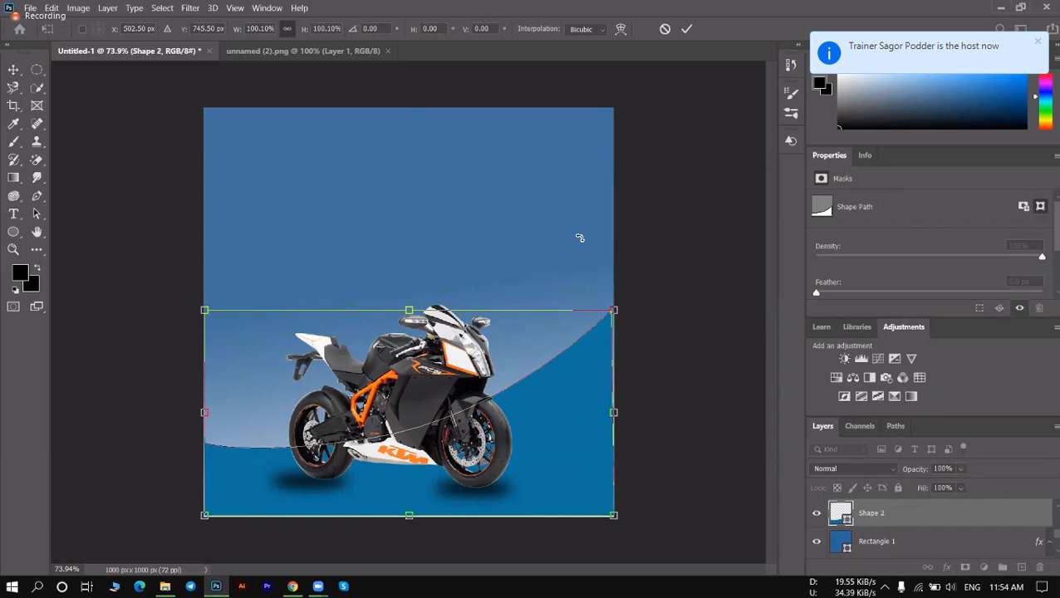
double_click(988, 515)
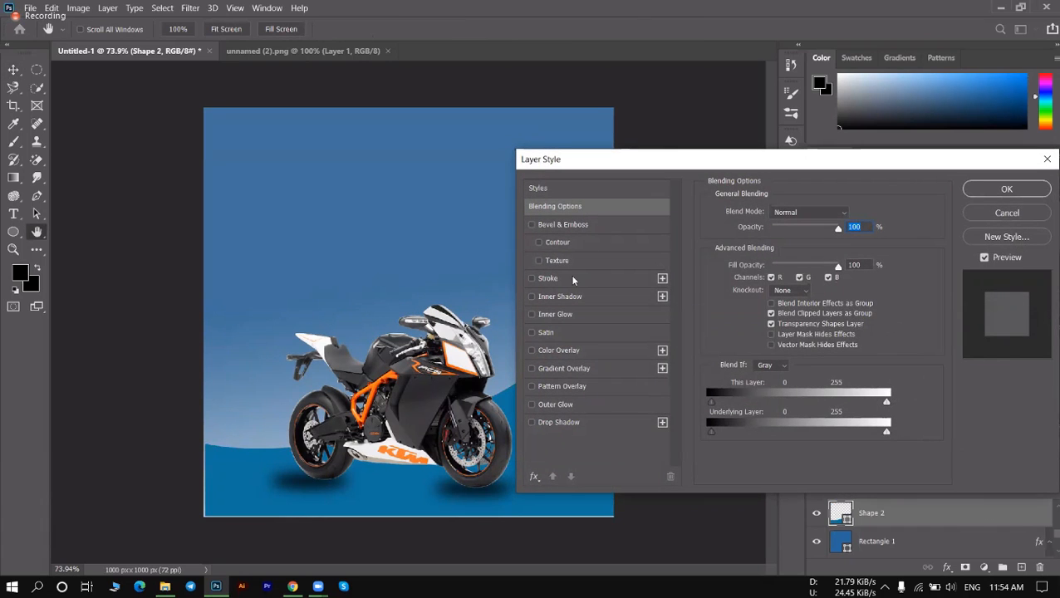
left_click(532, 278)
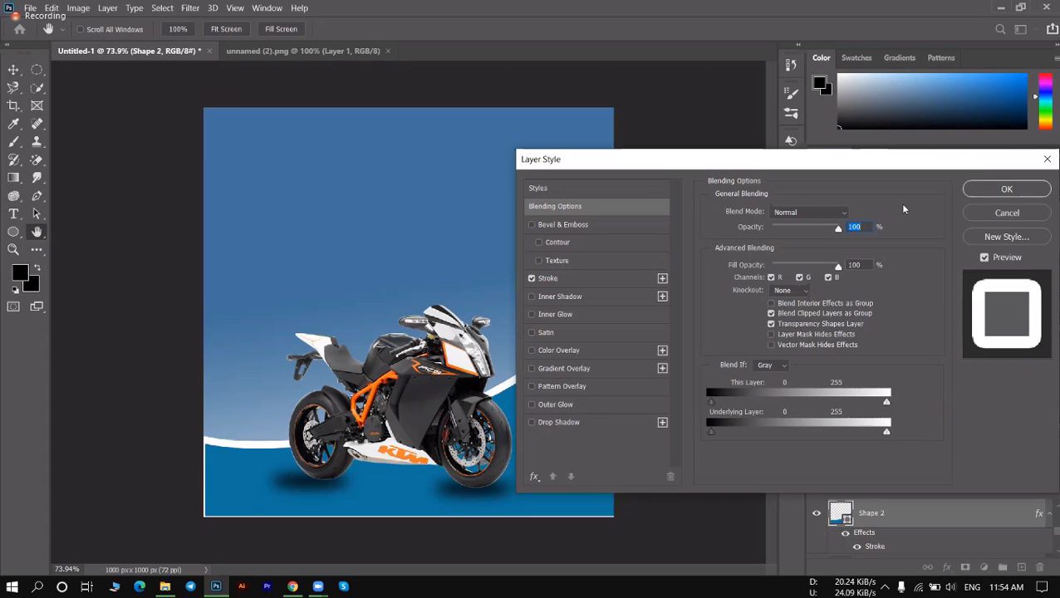
left_click_drag(838, 160, 917, 127)
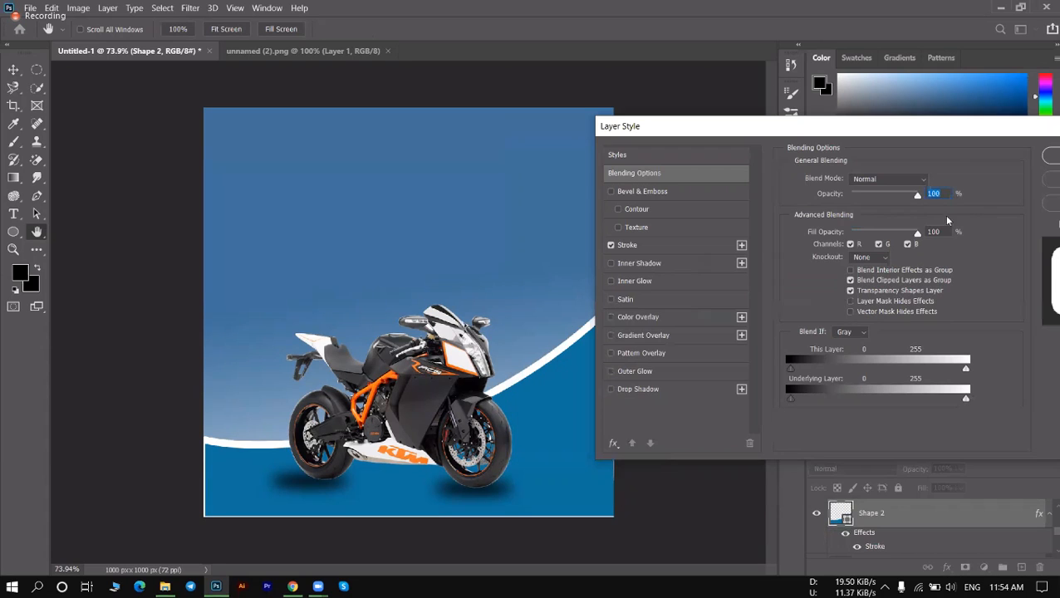
left_click(691, 249)
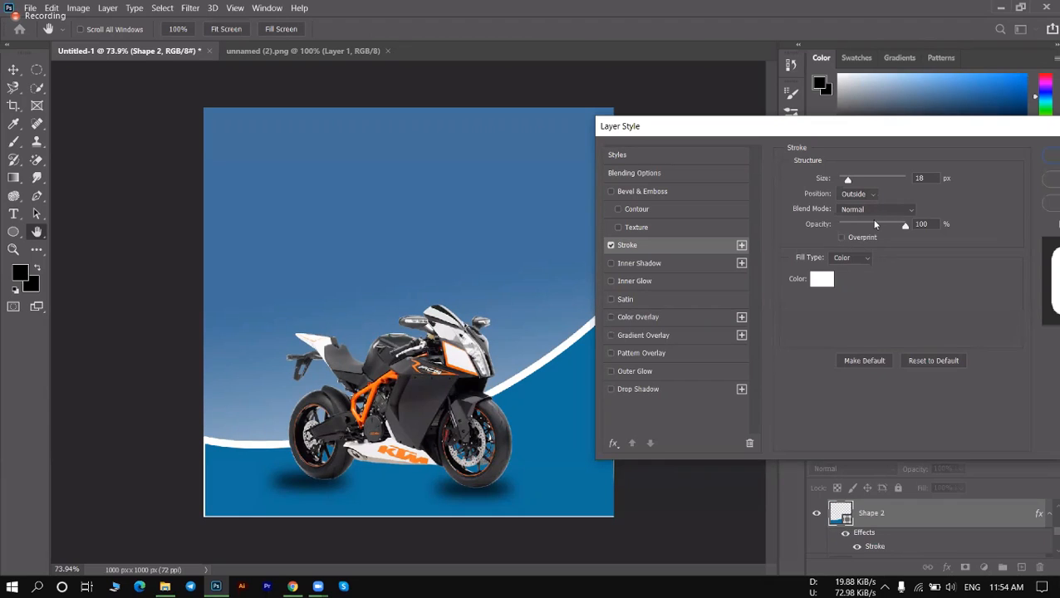
mouse_move(879, 222)
left_mouse_down()
mouse_move(868, 226)
mouse_move(899, 227)
mouse_move(878, 227)
left_mouse_up()
mouse_move(853, 174)
left_mouse_down()
mouse_move(860, 178)
mouse_move(846, 180)
left_mouse_up()
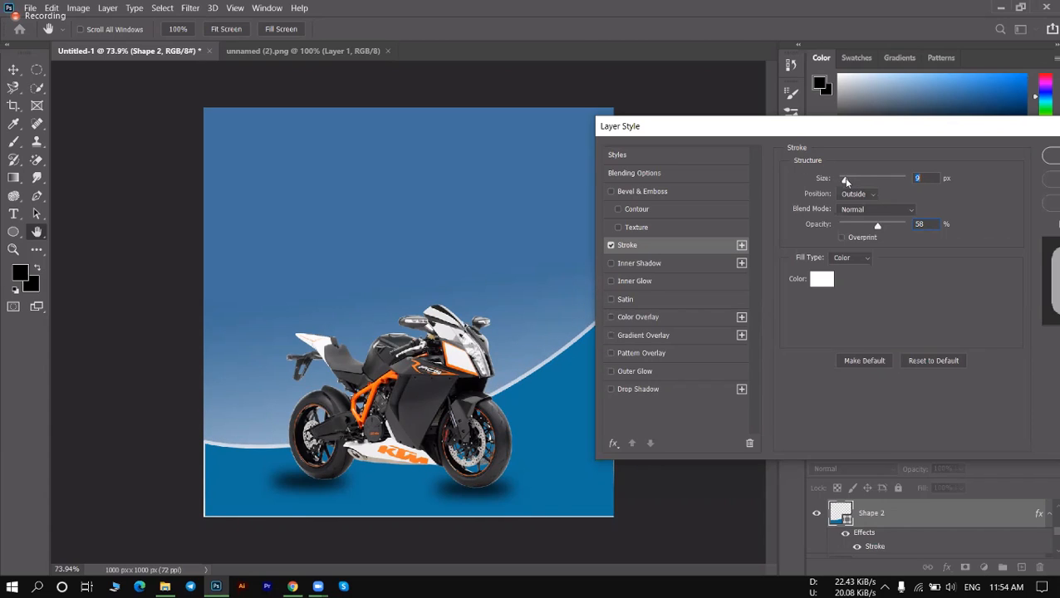
left_click_drag(879, 224, 997, 232)
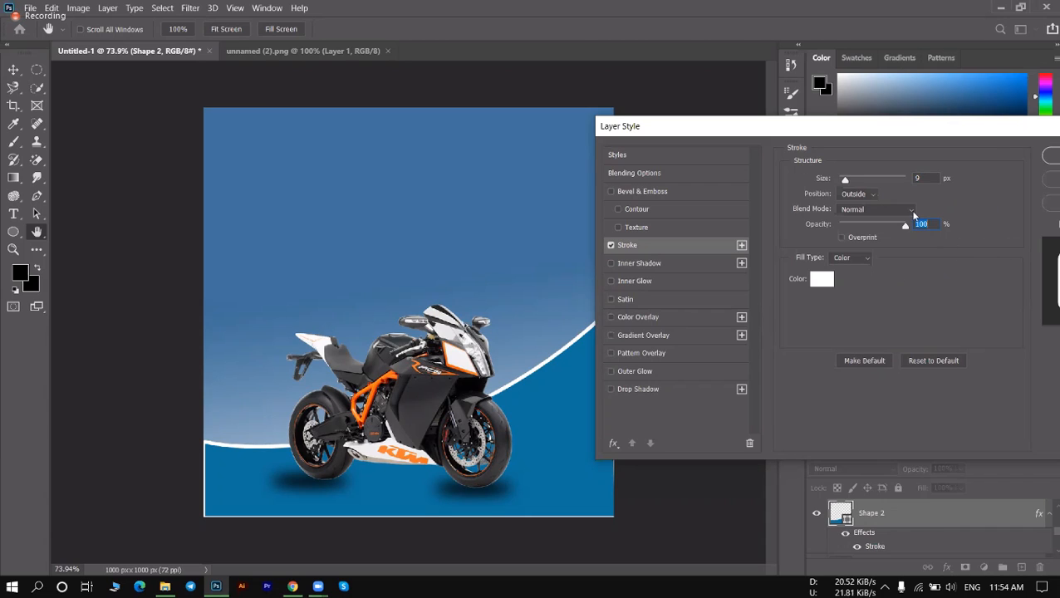
left_click(981, 145)
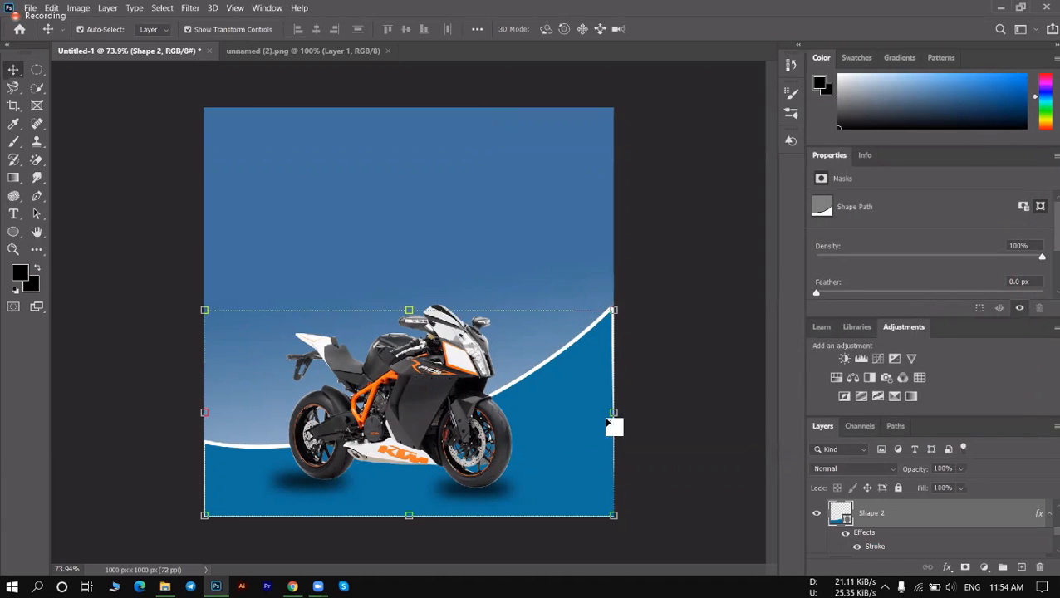
Scale the curved ground shape to about 102.43% so its side and lower edges extend past the canvas, and deselect it.
left_click_drag(619, 413, 626, 413)
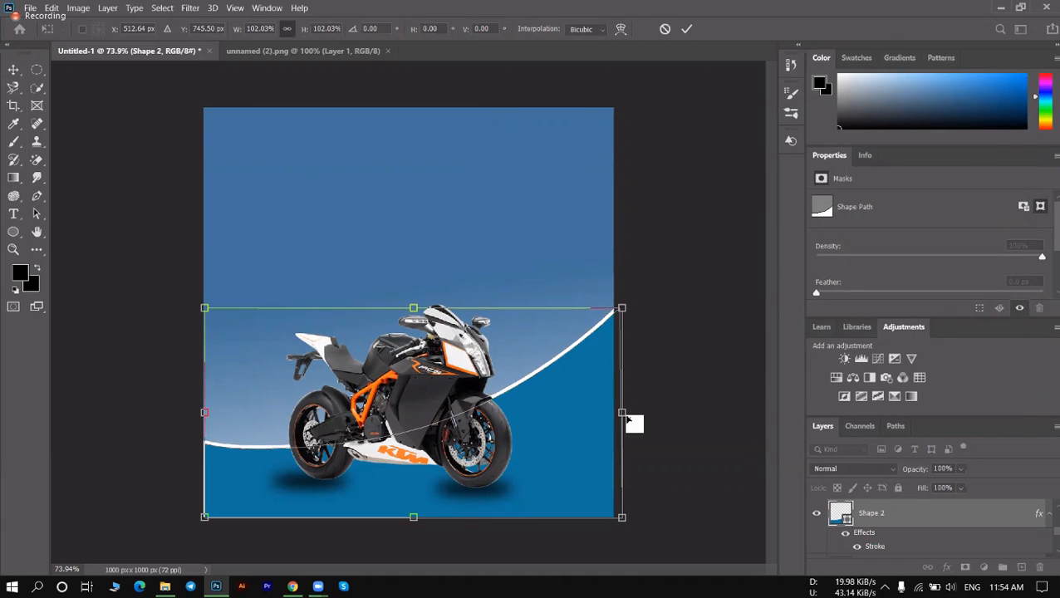
left_click_drag(205, 413, 203, 413)
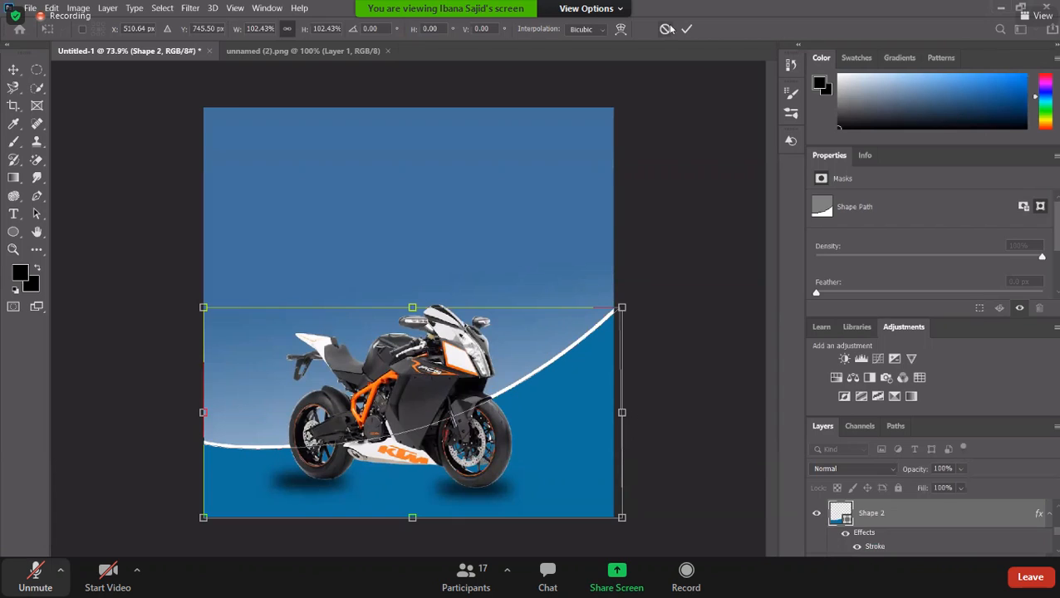
left_click(36, 576)
left_click(686, 29)
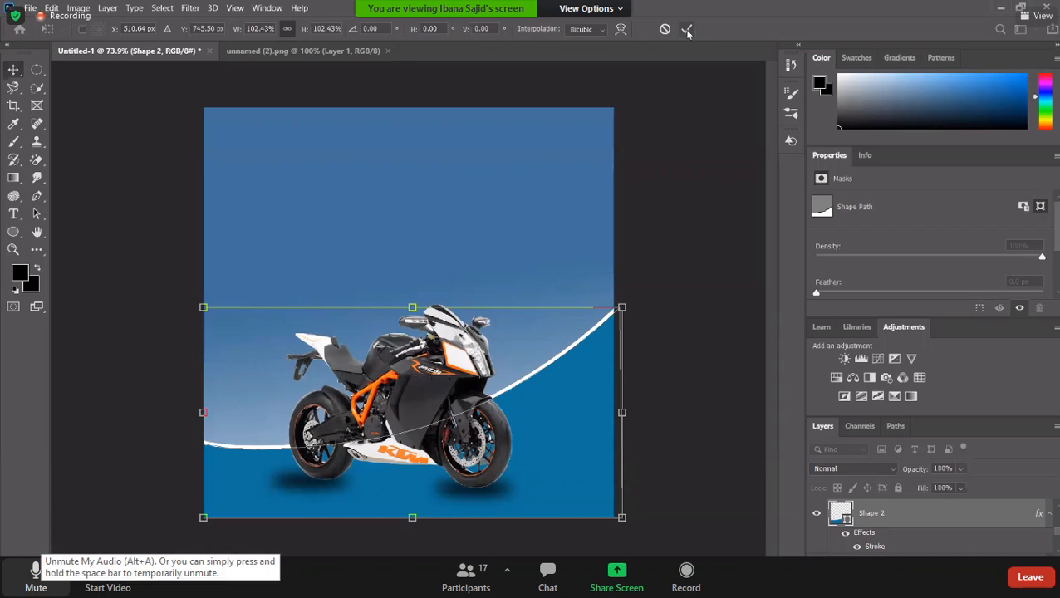
left_click(677, 385)
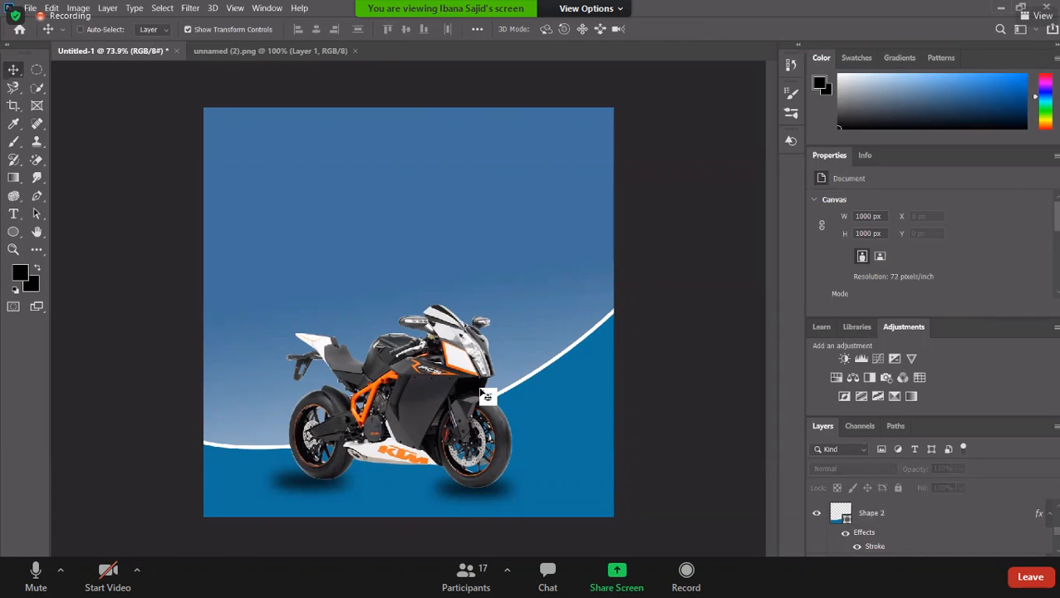
Undo the ground shape's scaling and stroke effect, as well as the background rectangle's stroke width change.
key("ctrl+z")
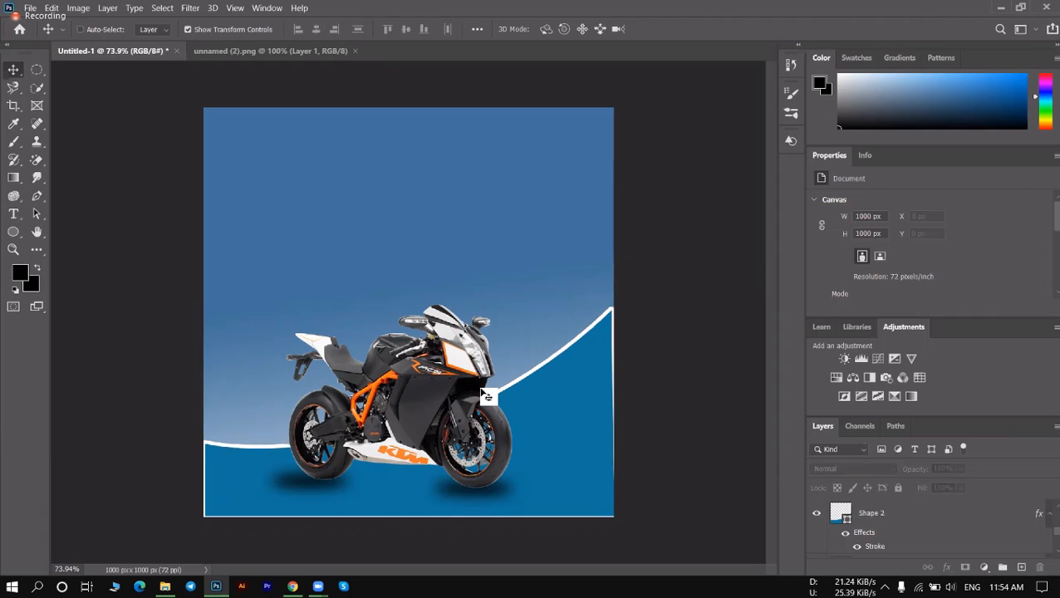
key("ctrl+z")
key("ctrl+z")
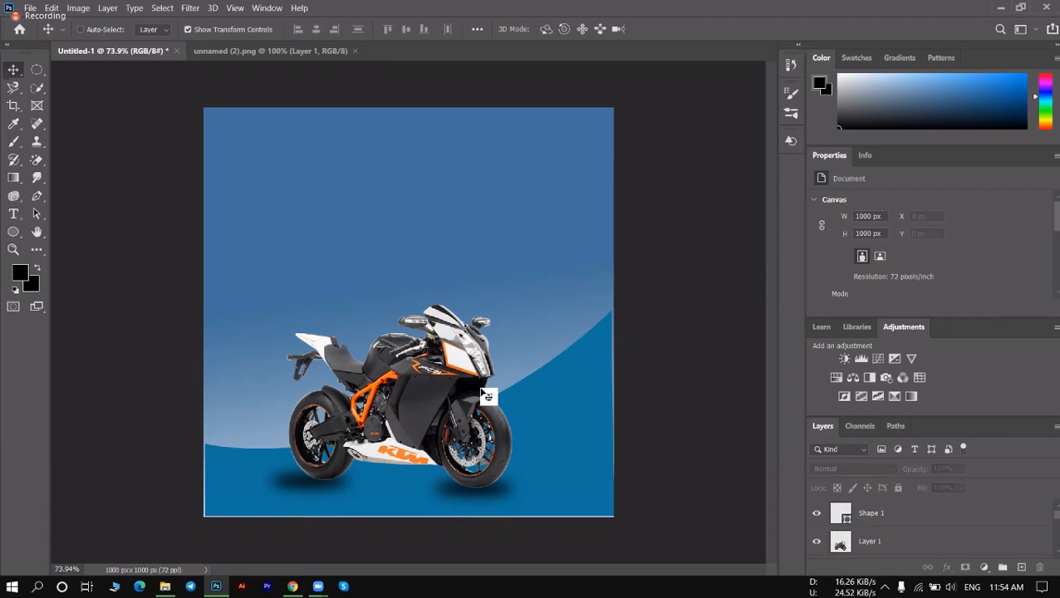
key("ctrl+z")
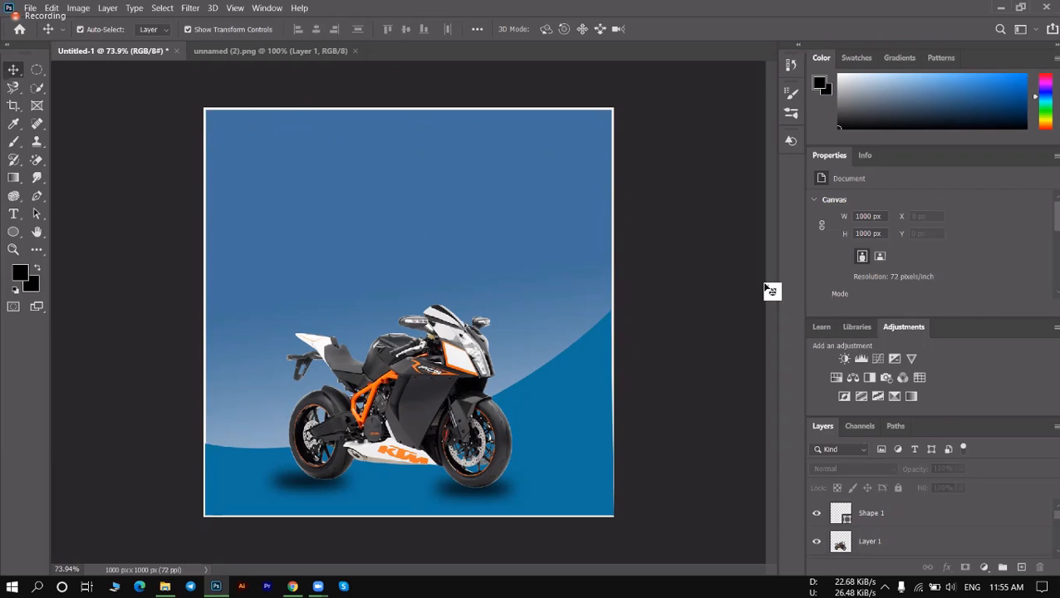
Remove the background rectangle's white stroke by reducing its width to zero, and deselect the rectangle.
left_click(541, 201)
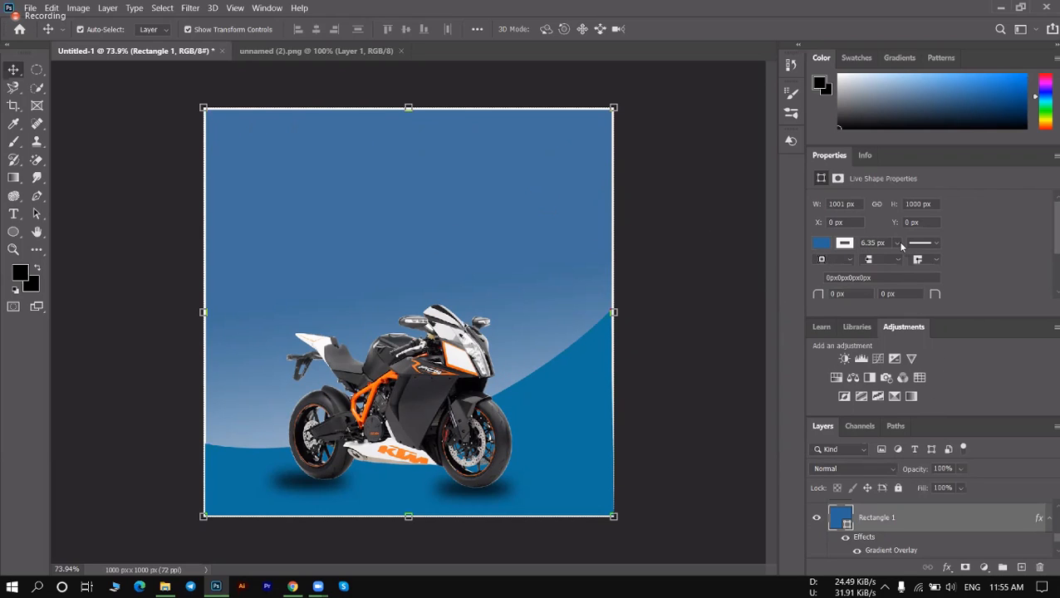
left_click(898, 244)
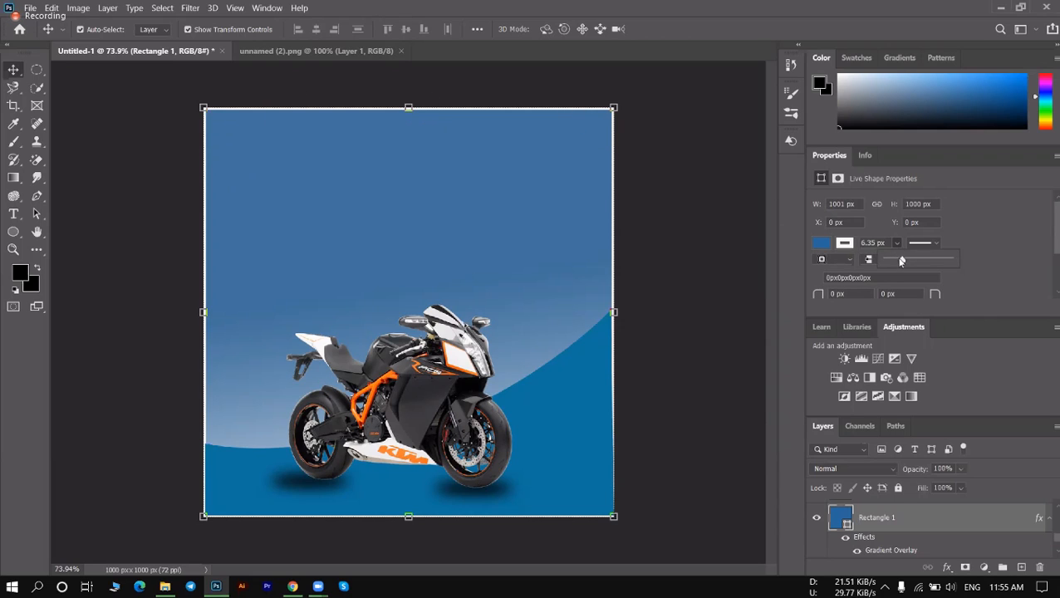
left_click(723, 259)
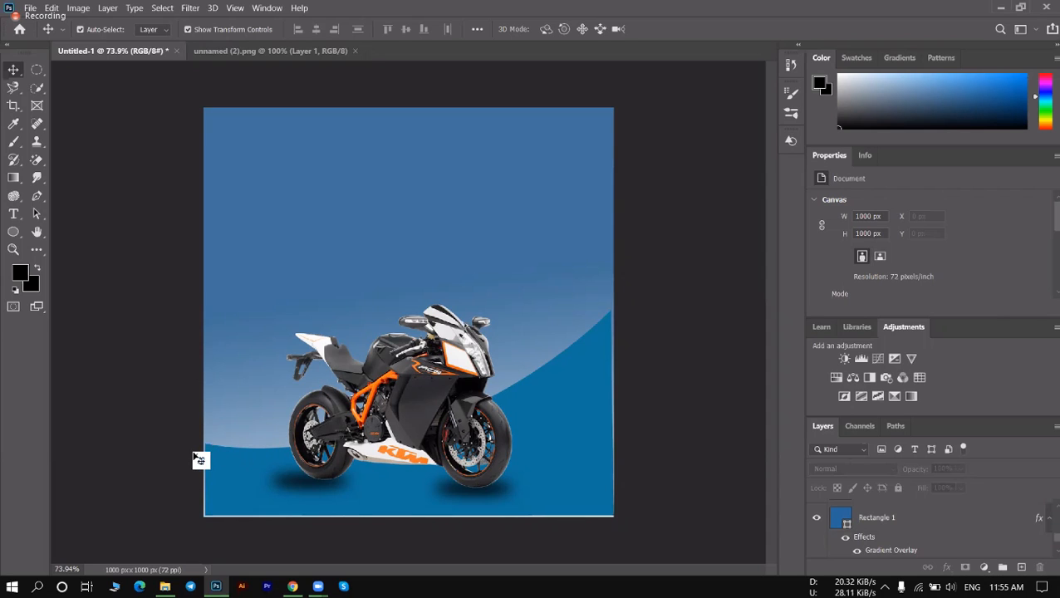
Apply a 9 px white Stroke effect positioned Outside to the curved ground shape's layer.
left_click_drag(584, 415, 580, 414)
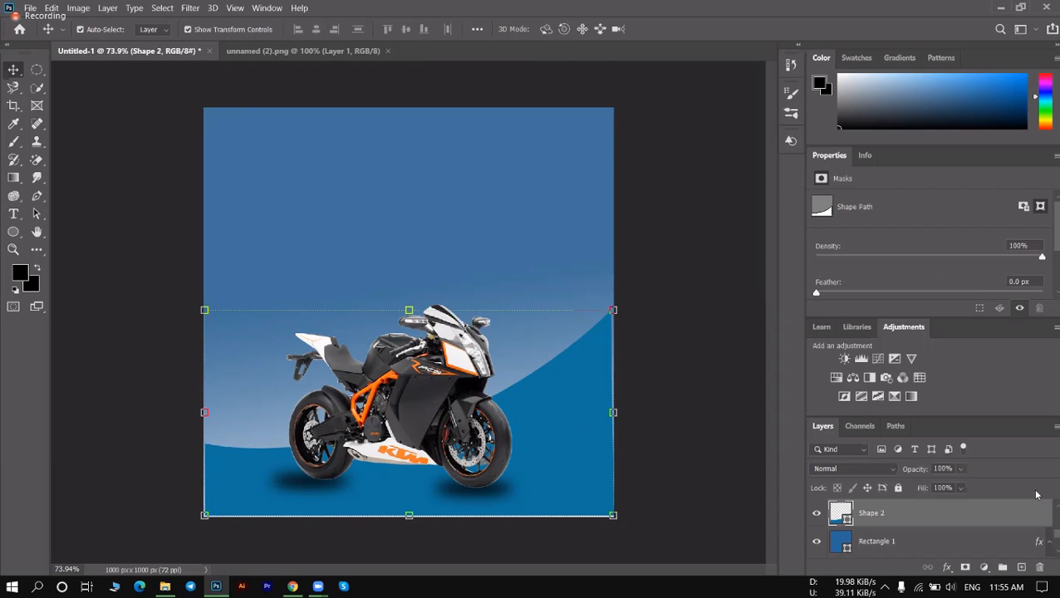
double_click(999, 522)
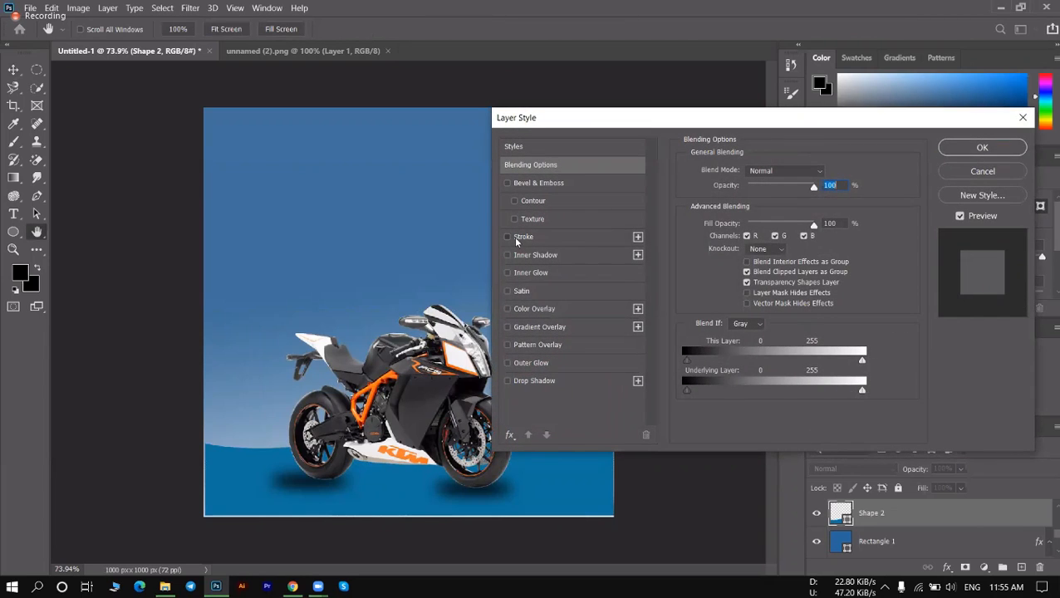
left_click(522, 237)
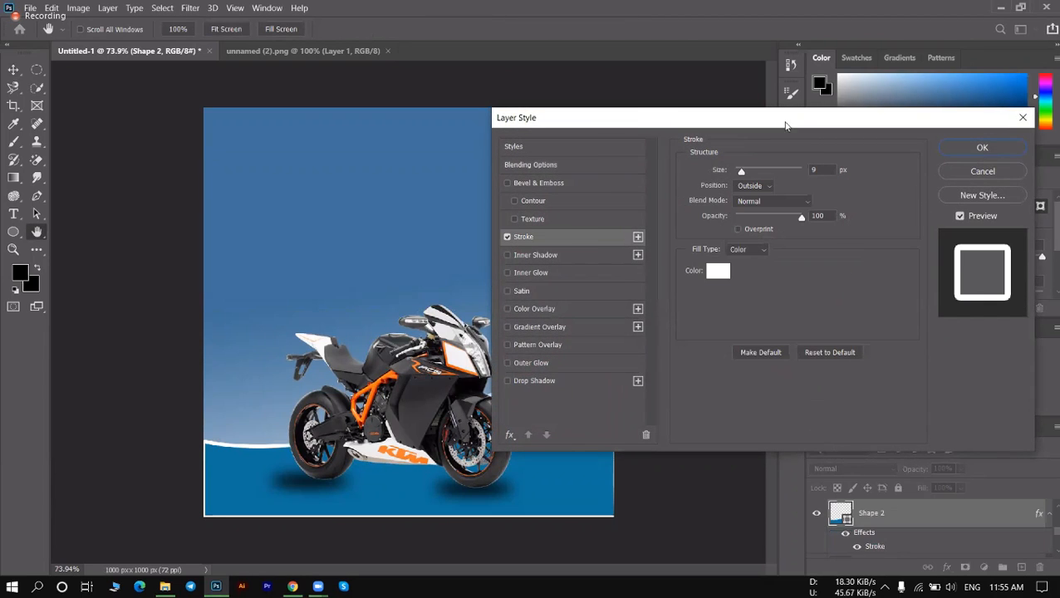
left_click_drag(786, 124, 898, 109)
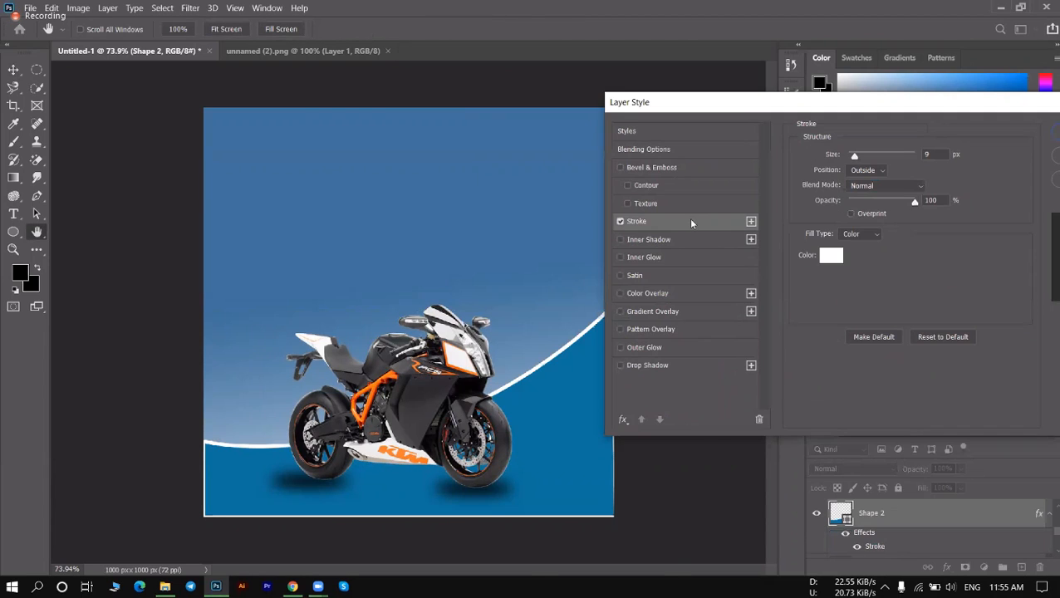
Try yellow-green tones for the ground shape's stroke and return its colour to white (ffffff).
left_click(829, 257)
left_click(781, 119)
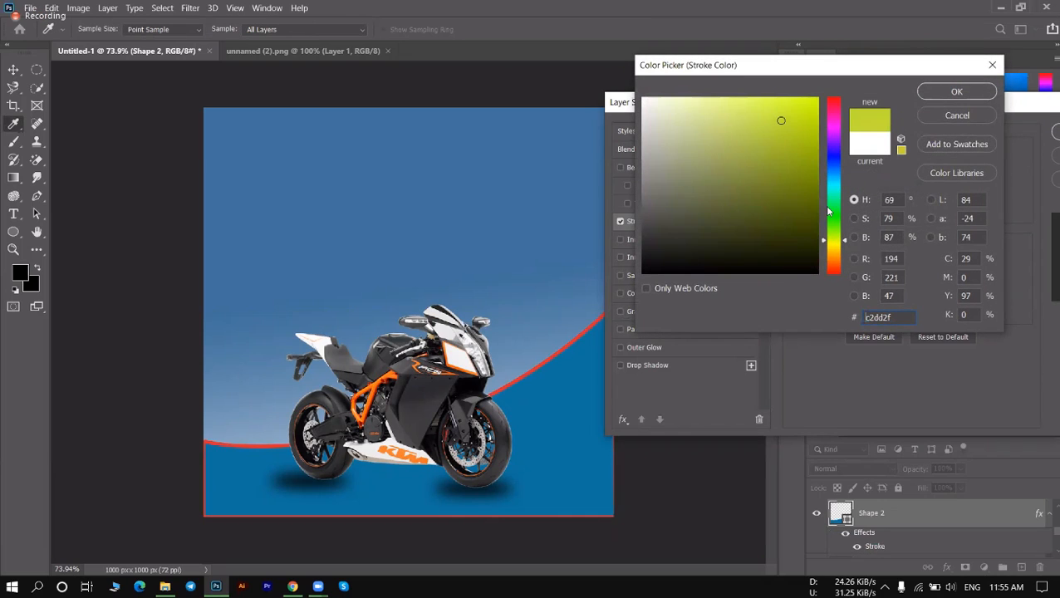
left_click(735, 151)
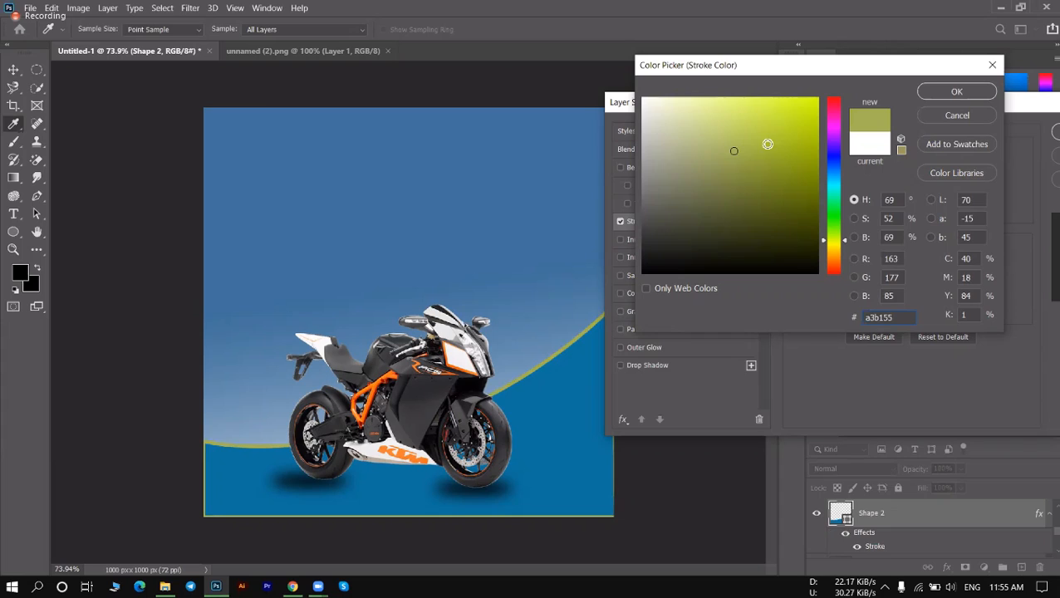
left_click_drag(667, 115, 642, 98)
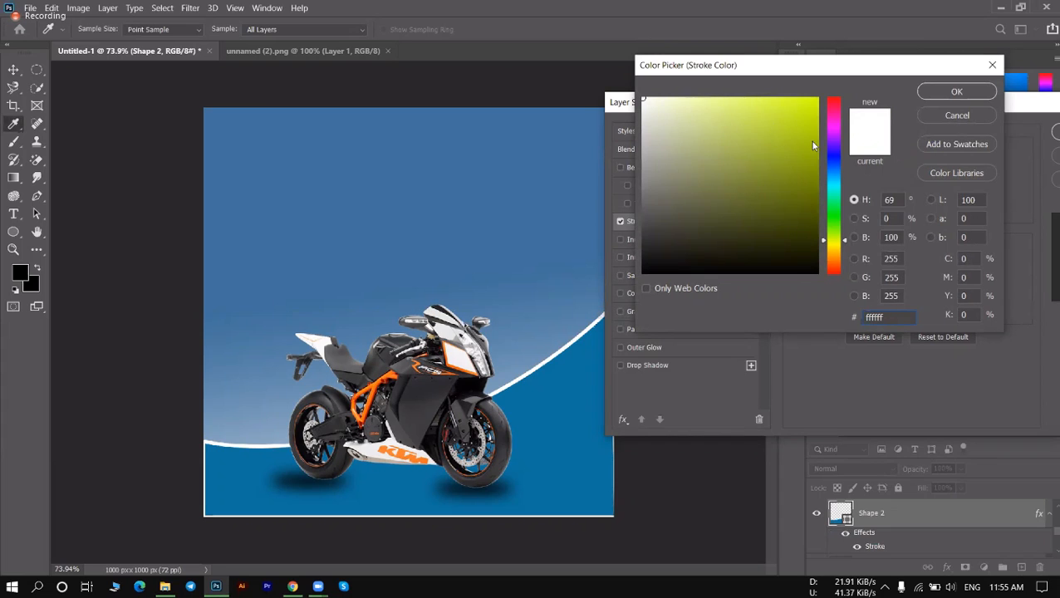
left_click(956, 92)
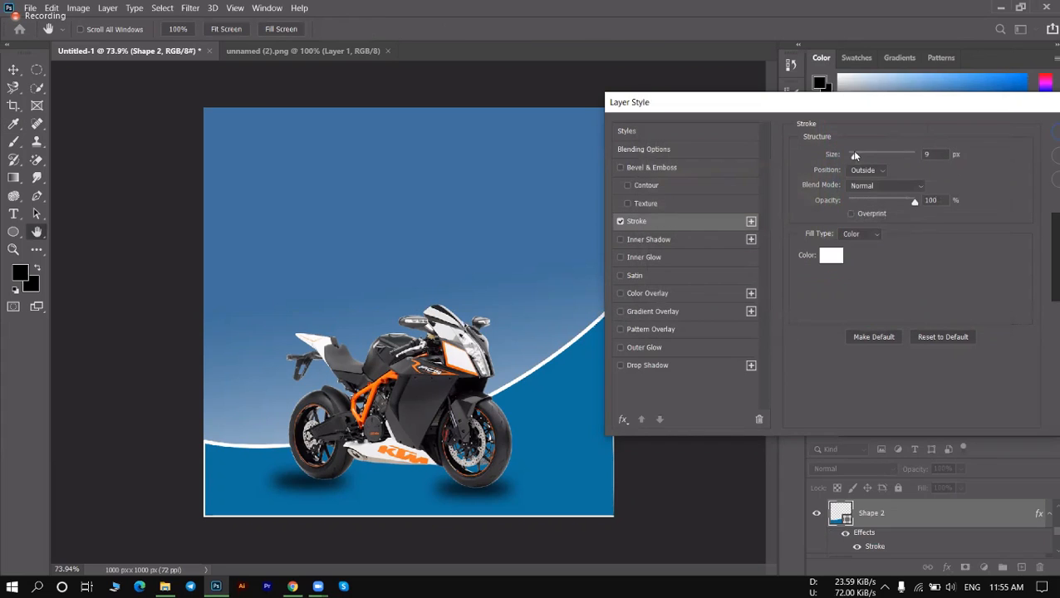
Set the ground shape's stroke position to Inside and its size to 1 px.
mouse_move(917, 154)
left_mouse_down()
mouse_move(925, 158)
mouse_move(856, 158)
left_mouse_up()
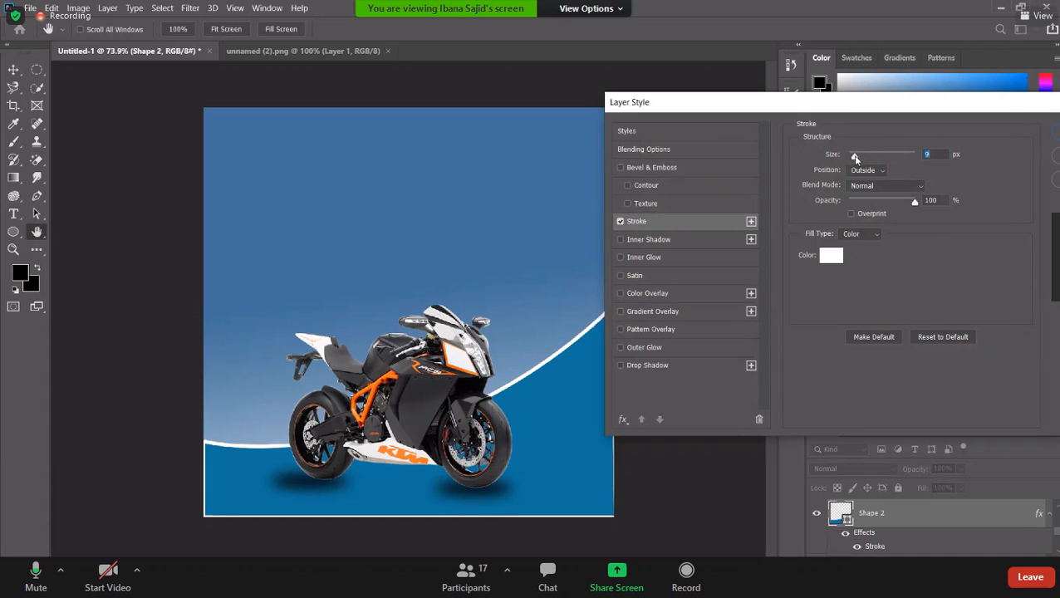
left_click(866, 169)
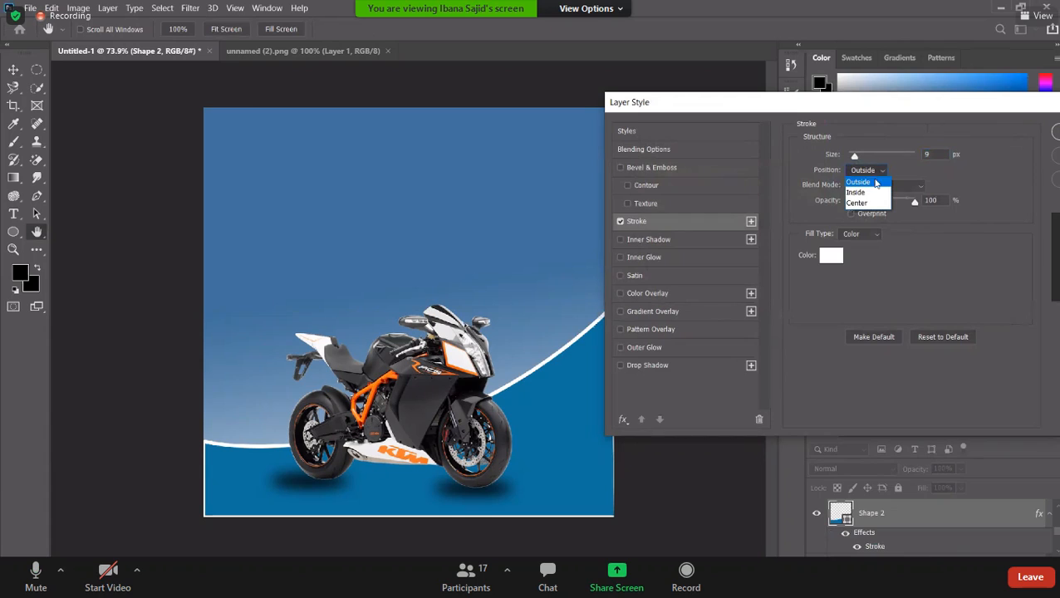
left_click(856, 190)
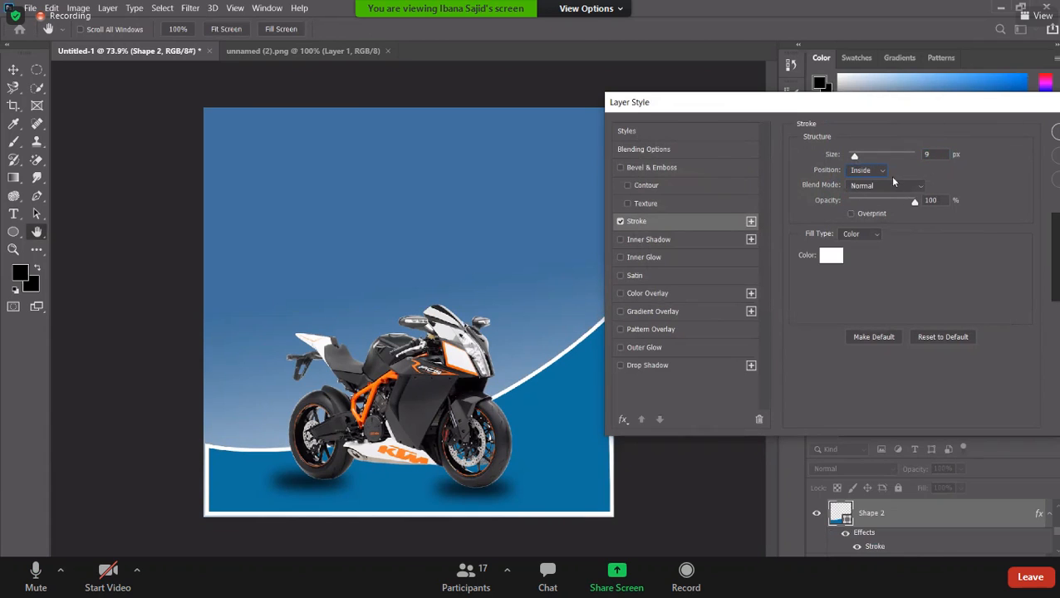
mouse_move(859, 156)
left_mouse_down()
mouse_move(879, 152)
mouse_move(834, 159)
left_mouse_up()
Try the stroke at Center with varied sizes, and set it to Outside at 1 px.
left_click(864, 170)
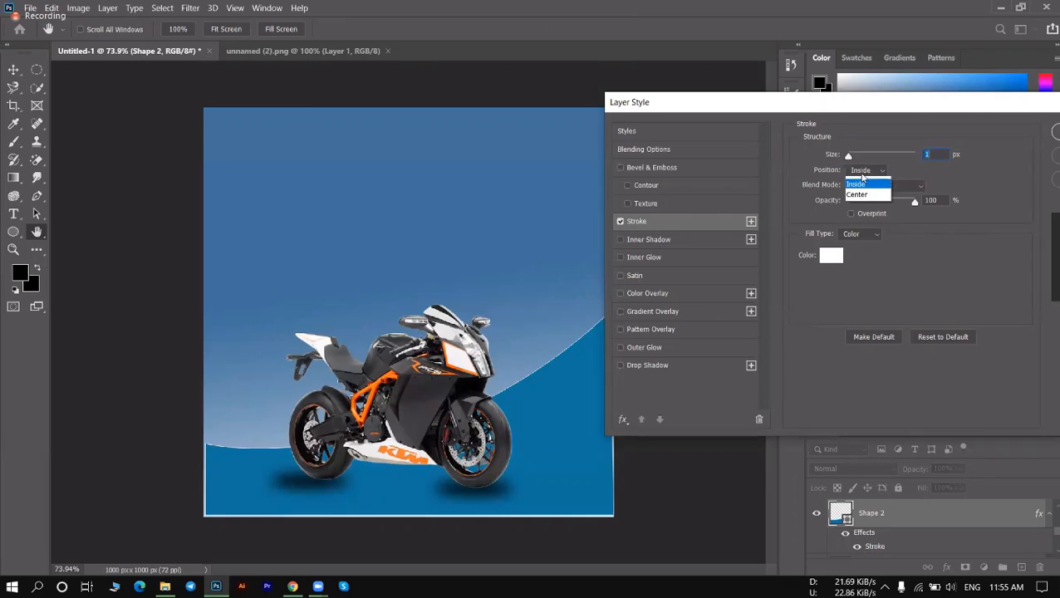
left_click(866, 204)
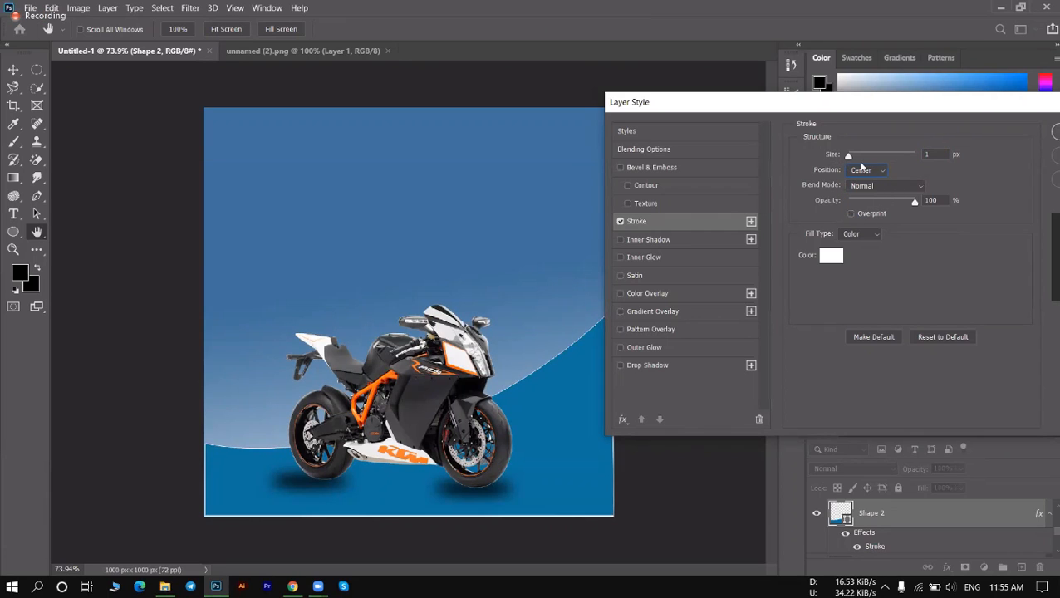
left_click_drag(849, 156, 901, 156)
mouse_move(769, 154)
left_mouse_down()
mouse_move(915, 154)
mouse_move(794, 156)
left_mouse_up()
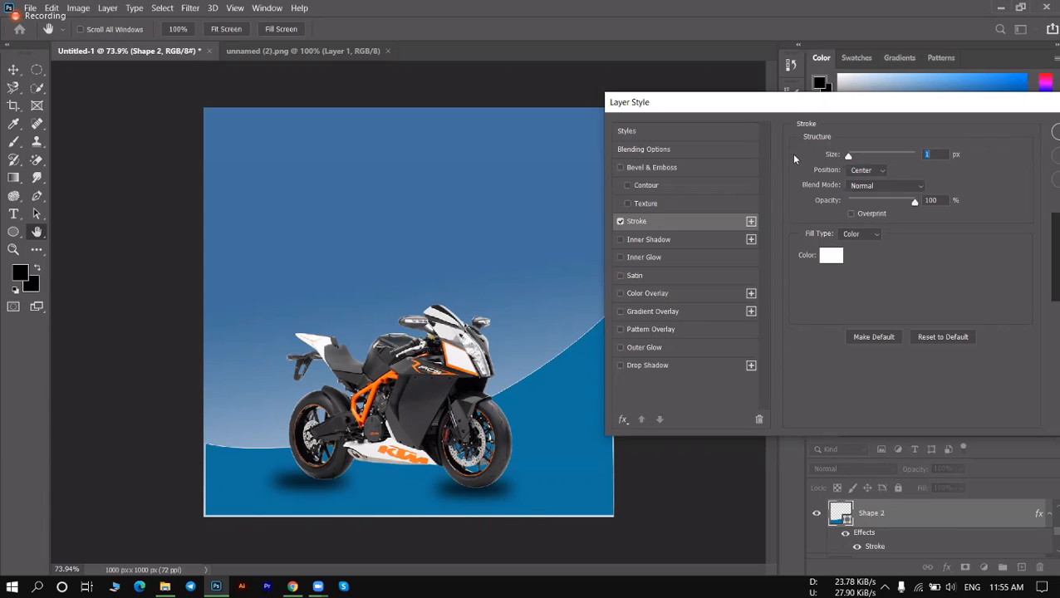
left_click(864, 171)
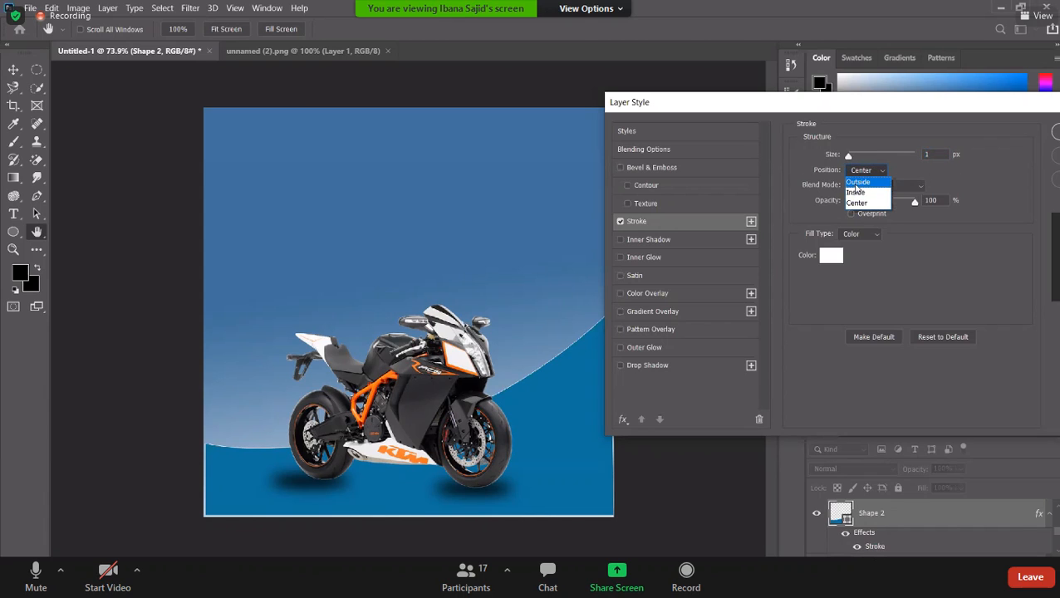
left_click(856, 183)
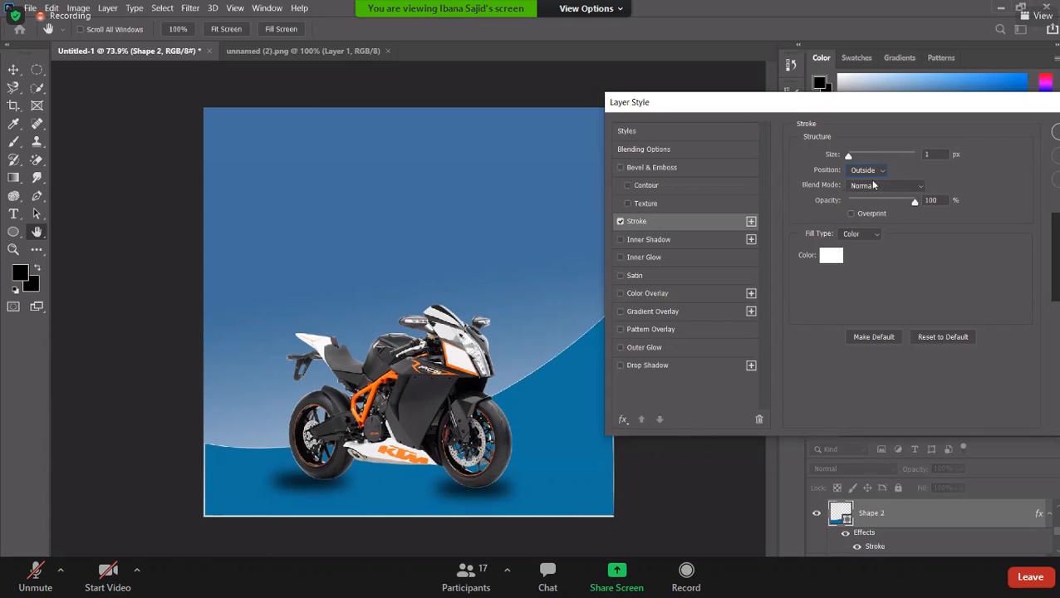
Set the ground shape's stroke size to 8 px at 100% opacity and apply the layer style.
left_click_drag(848, 156, 855, 155)
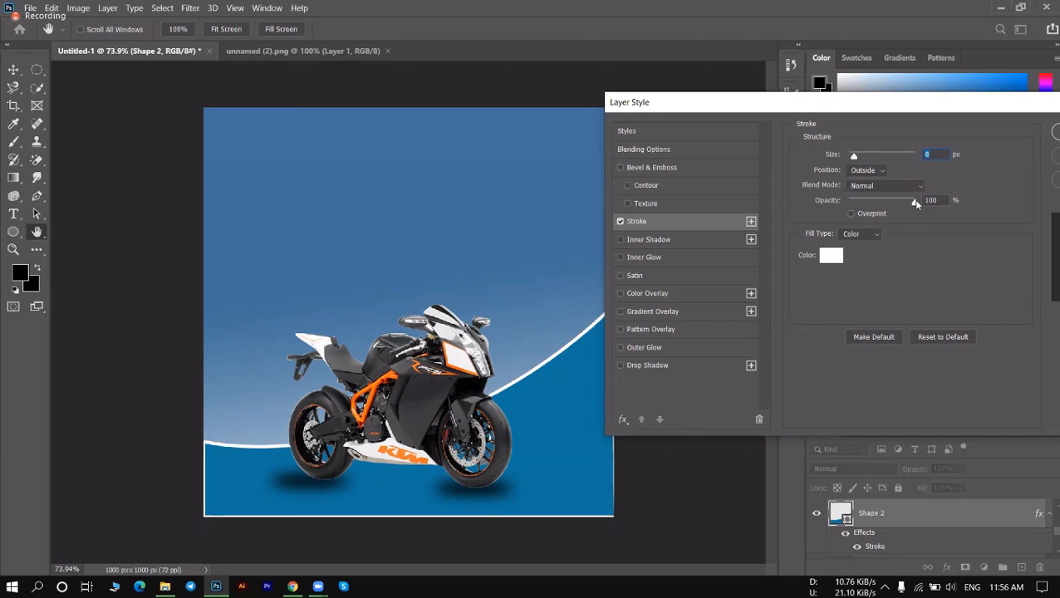
mouse_move(904, 204)
left_mouse_down()
mouse_move(831, 202)
mouse_move(915, 201)
left_mouse_up()
left_click(1053, 132)
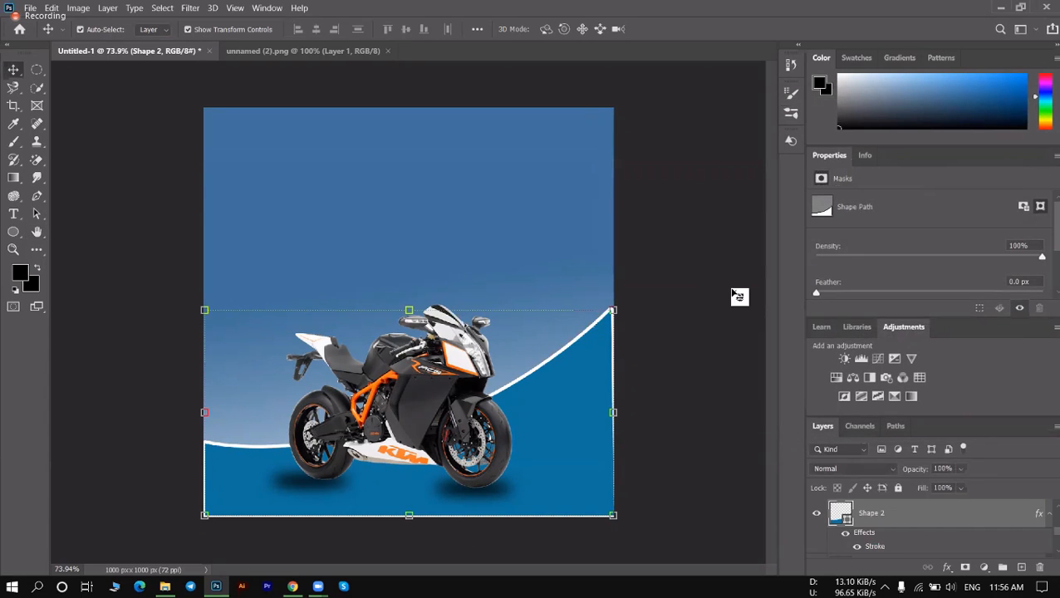
Scale the curved ground shape up to about 114% so its outlined side edges extend past the canvas.
left_click(615, 413)
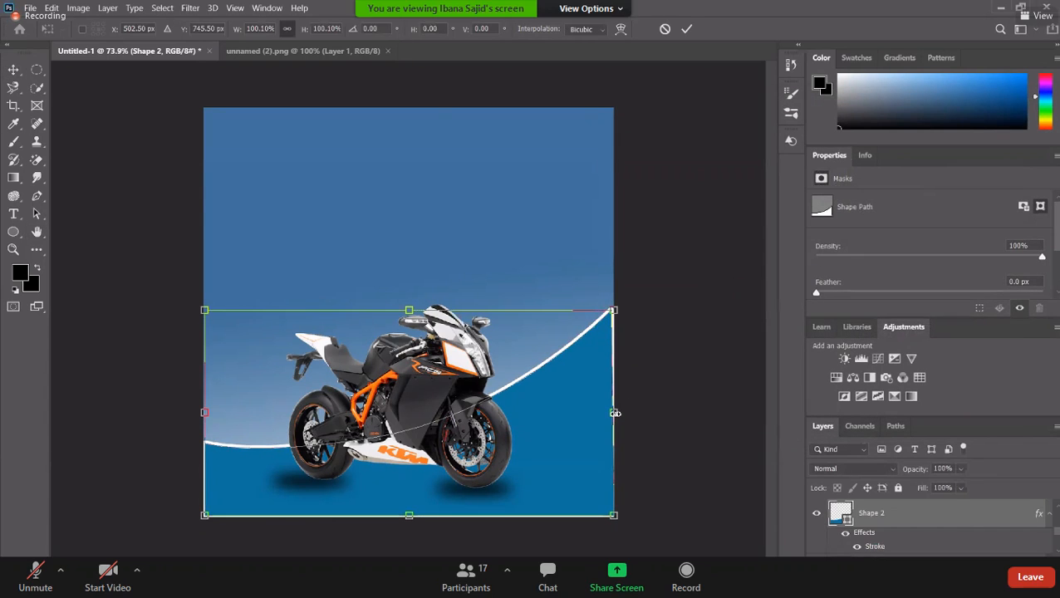
left_click_drag(614, 413, 619, 413)
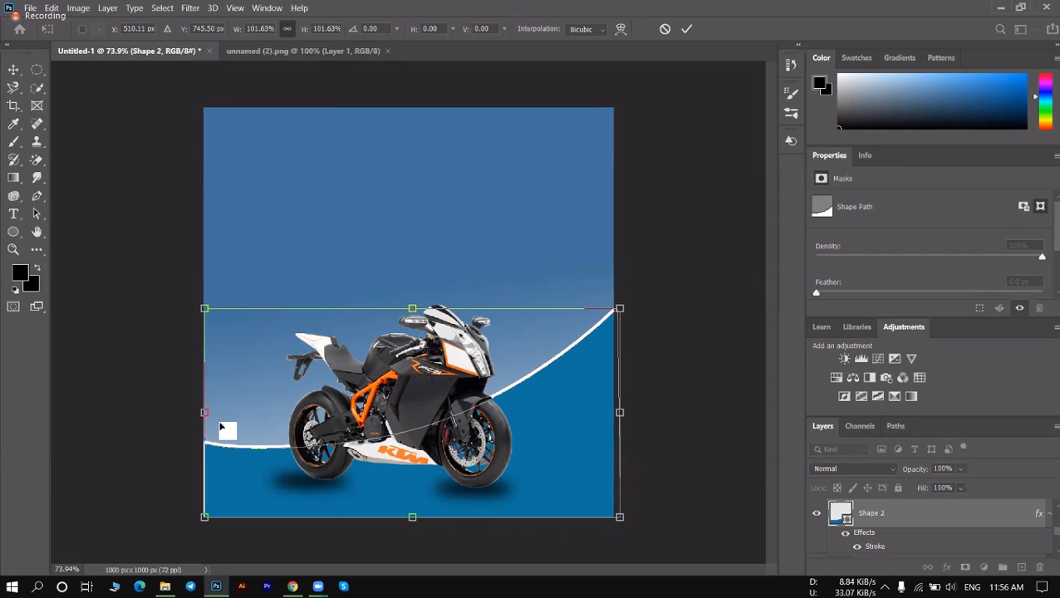
left_click_drag(204, 412, 203, 412)
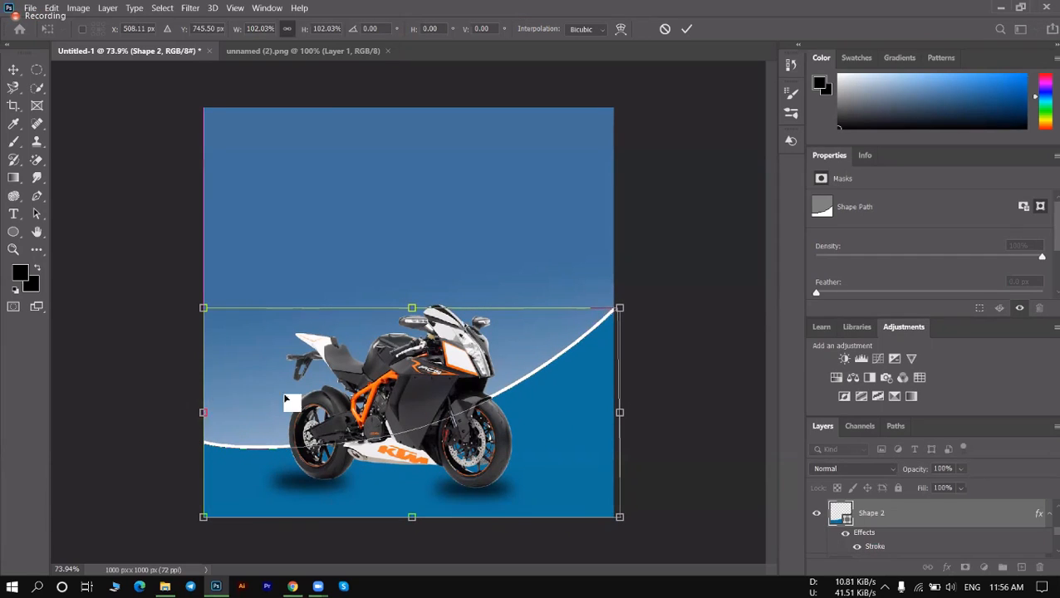
left_click_drag(412, 307, 417, 281)
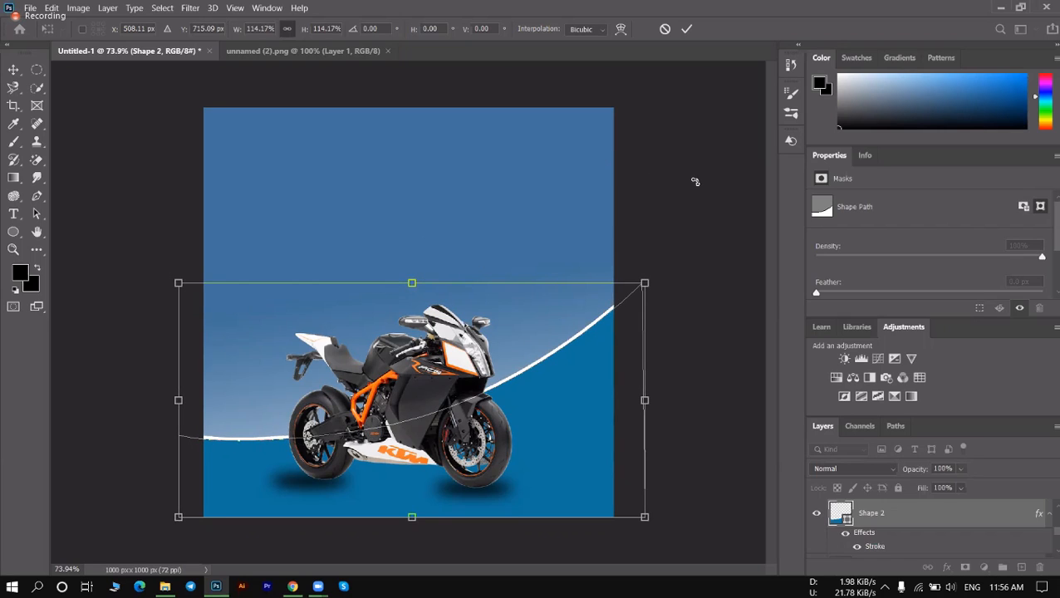
left_click(686, 29)
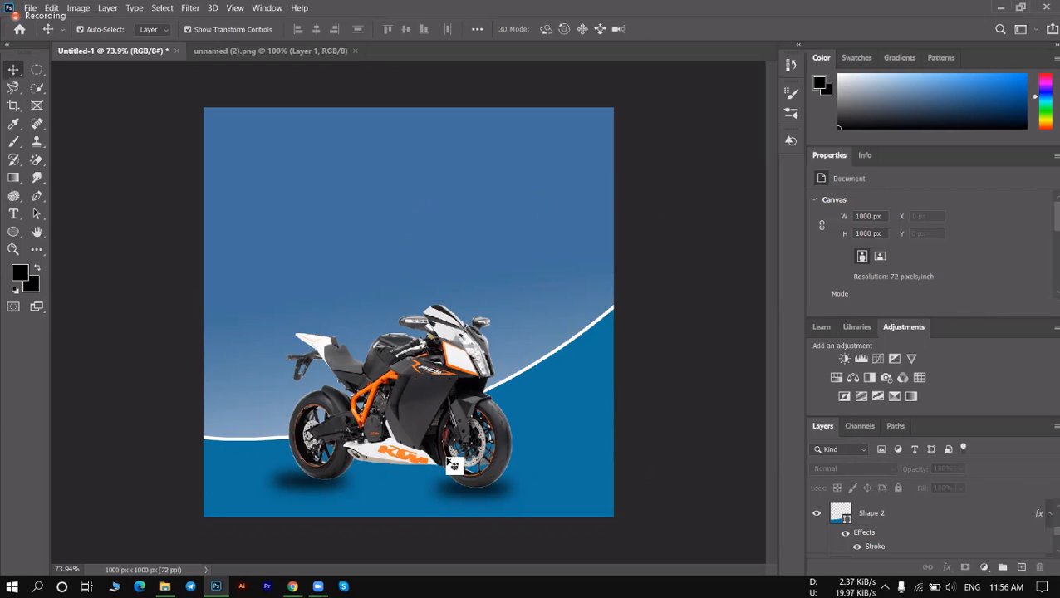
Move the motorcycle together with its two wheel shadows slightly down and to the left on the canvas.
left_click(455, 493)
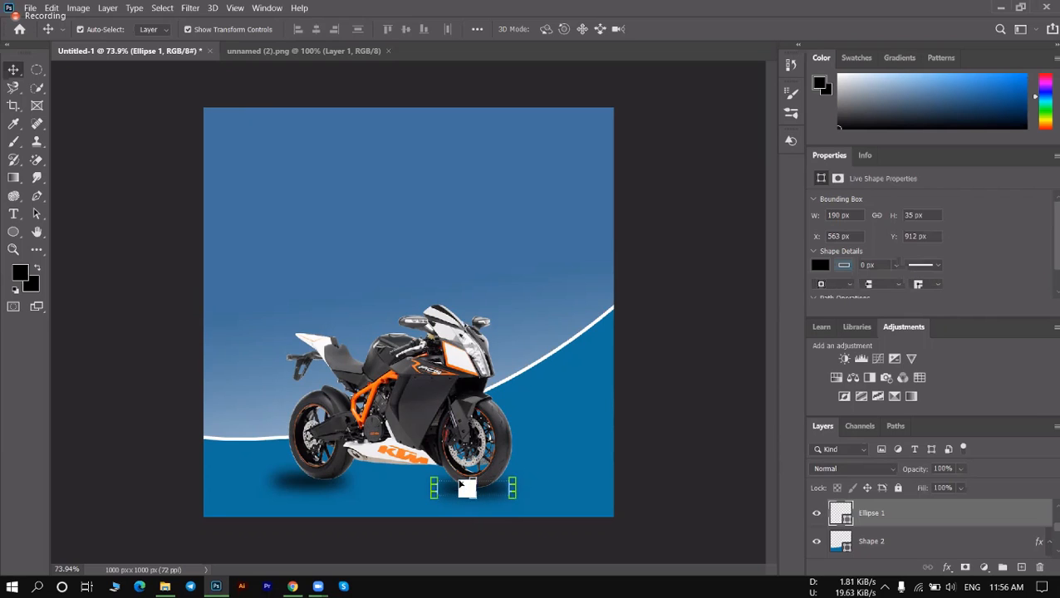
left_click(436, 401, "shift")
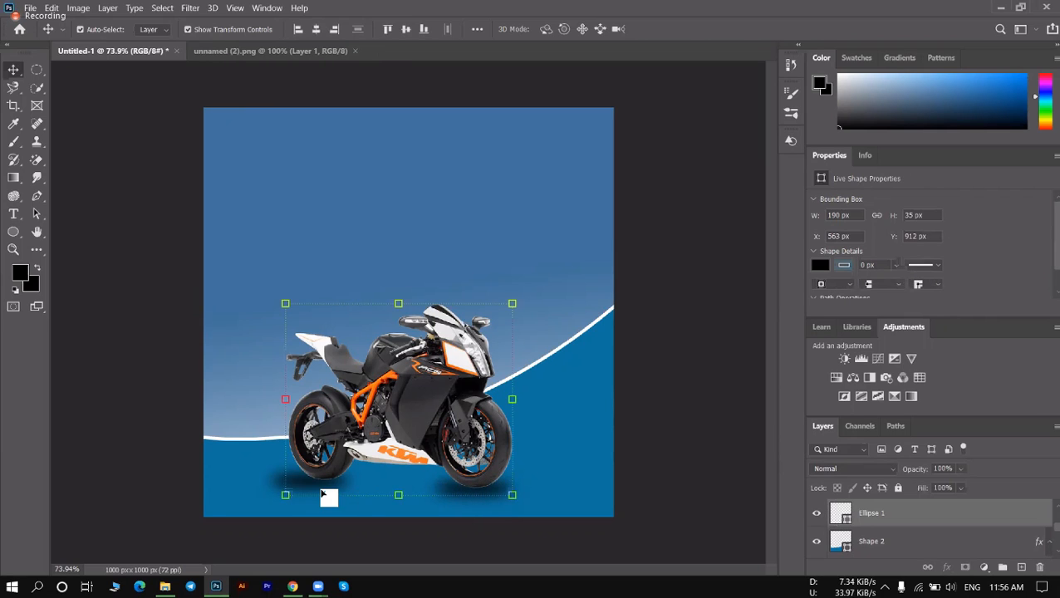
left_click_drag(385, 424, 405, 405)
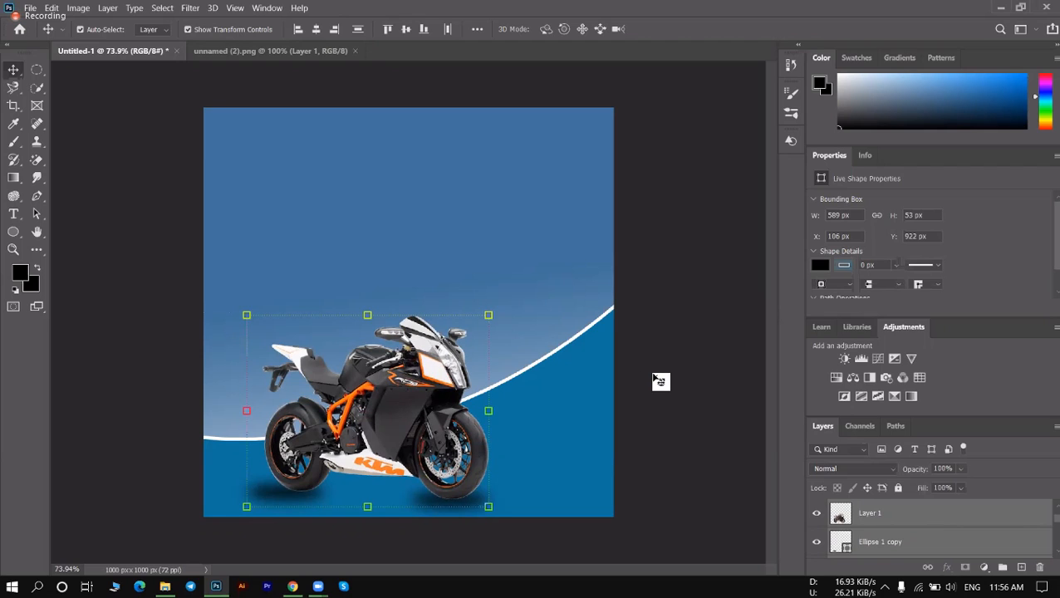
left_click(688, 425)
left_click(414, 423)
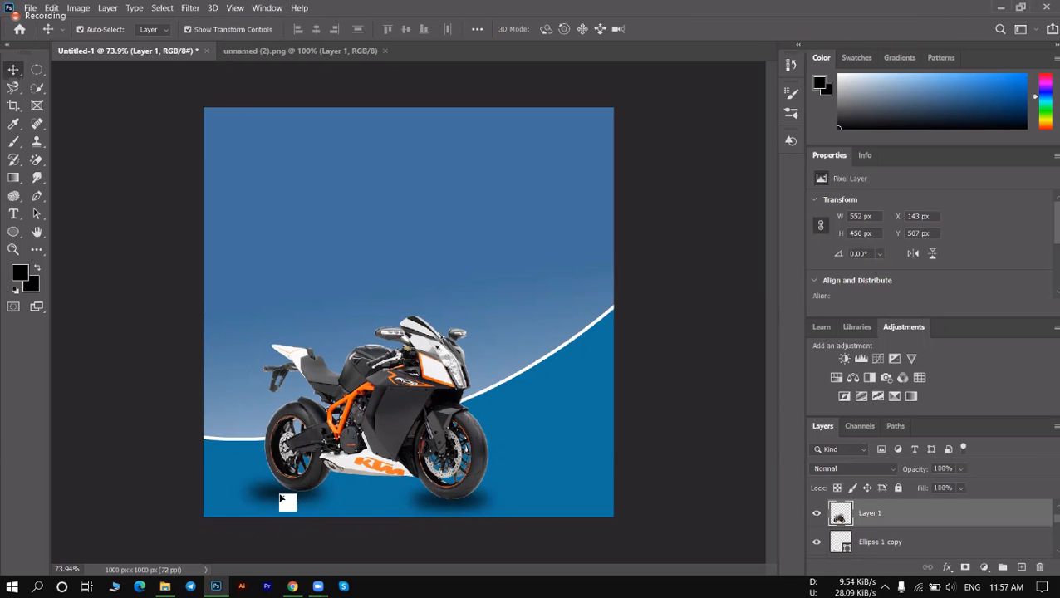
left_click(290, 499, "shift")
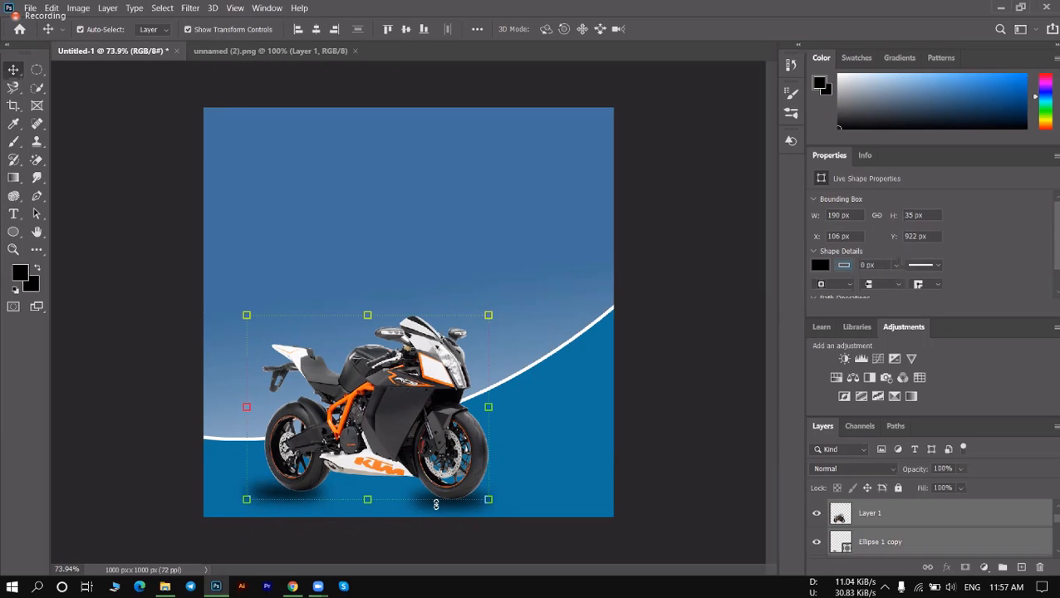
left_click(428, 497, "shift")
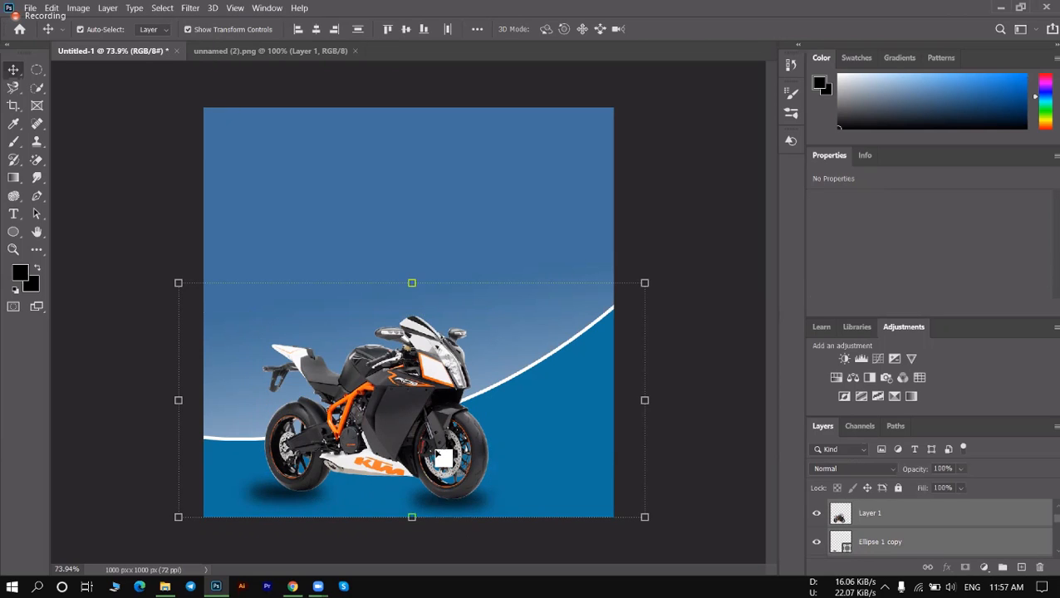
left_click_drag(440, 451, 442, 450)
left_click(697, 403)
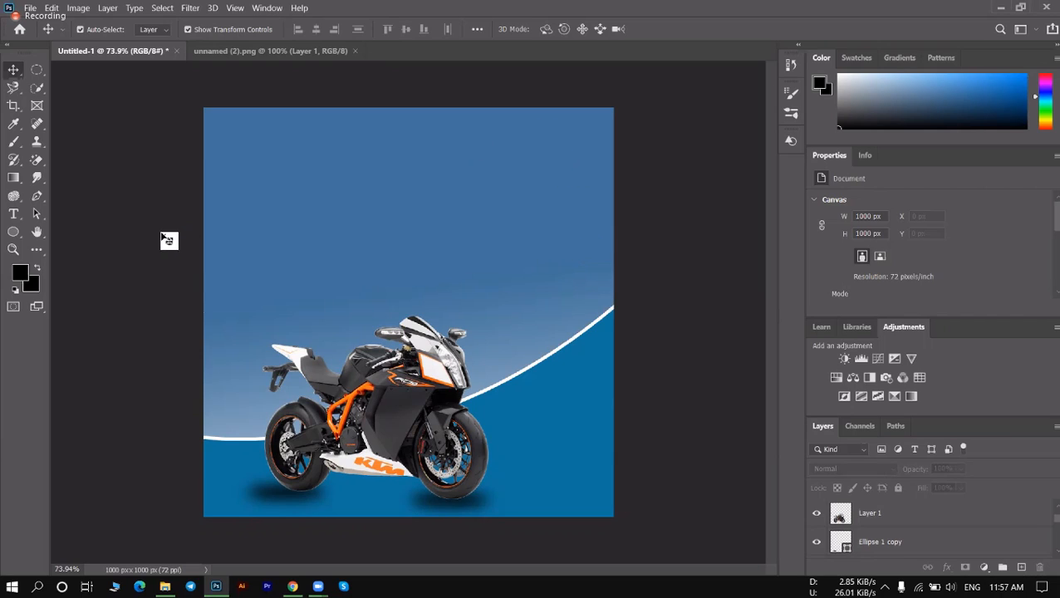
Add a text box about 904 x 382 px in the sky area above the motorcycle, reading "KTM DUKE".
left_click(13, 213)
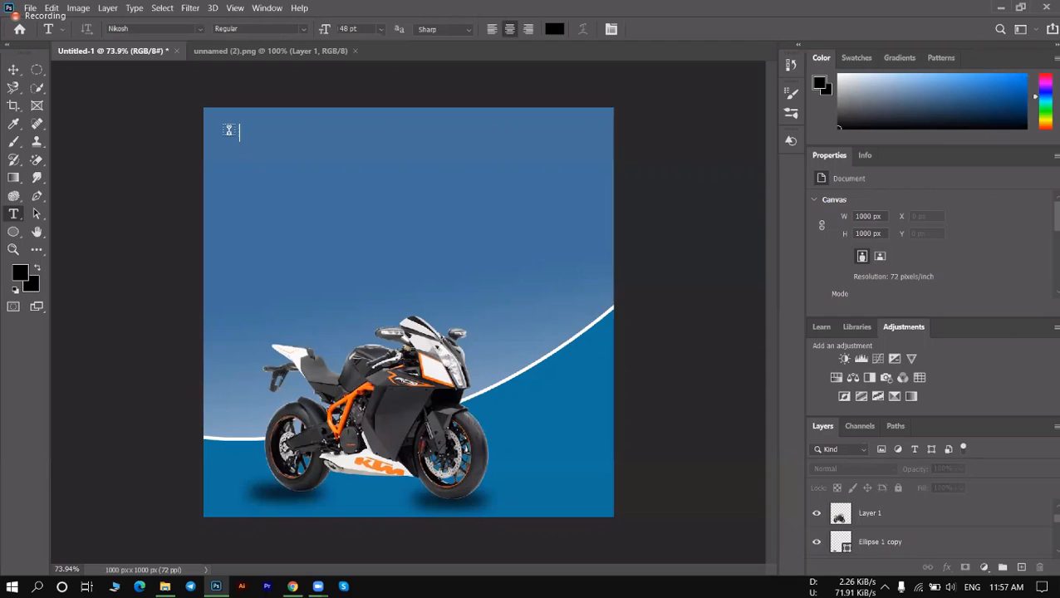
left_click_drag(227, 126, 597, 277)
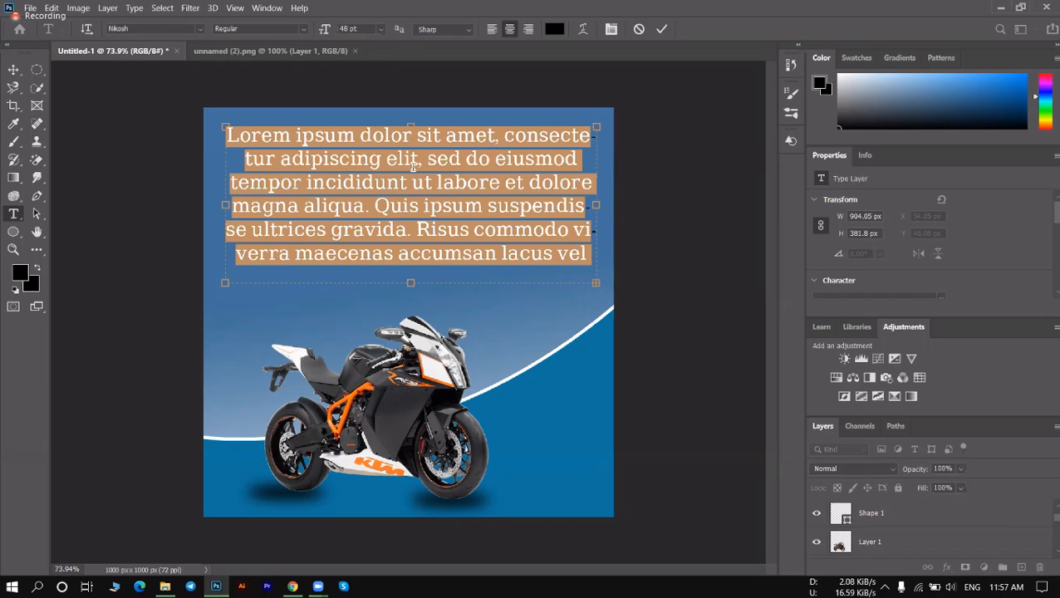
type("KTM DUKE")
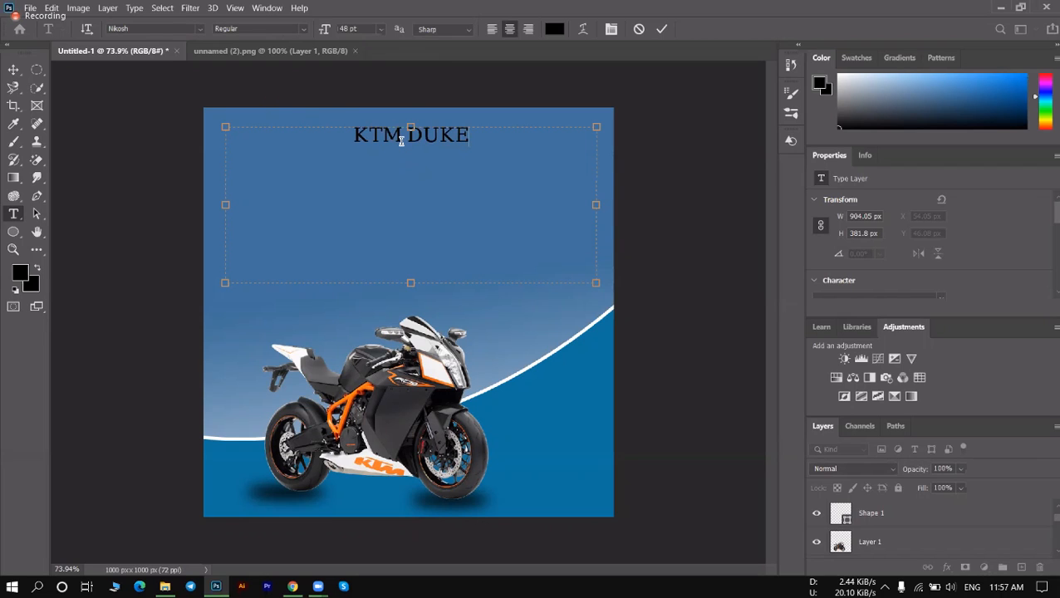
Set the colour of the KTM DUKE text to white (ffffff).
triple_click(401, 139)
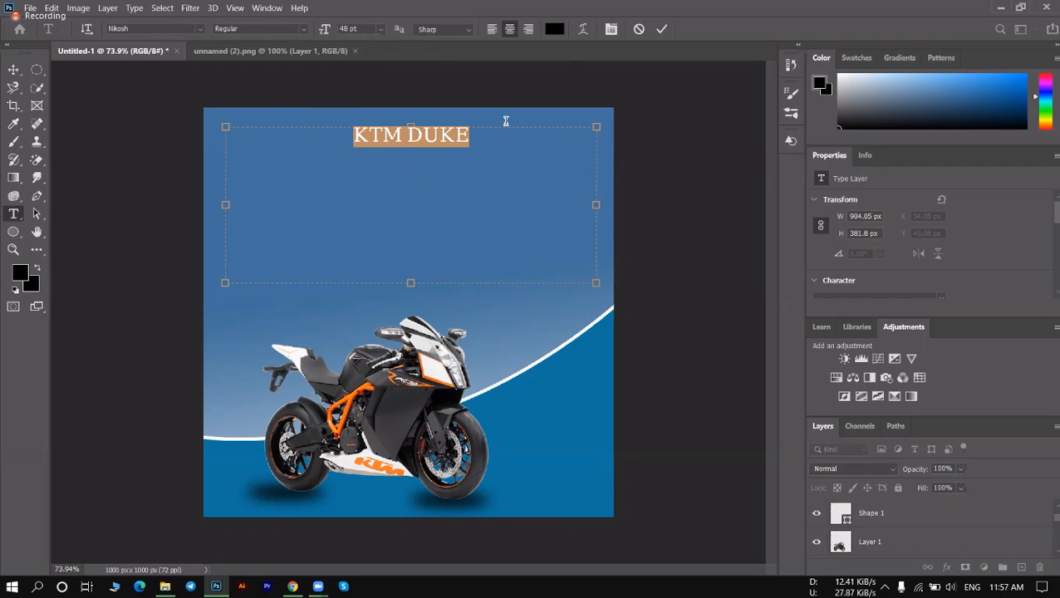
left_click(554, 29)
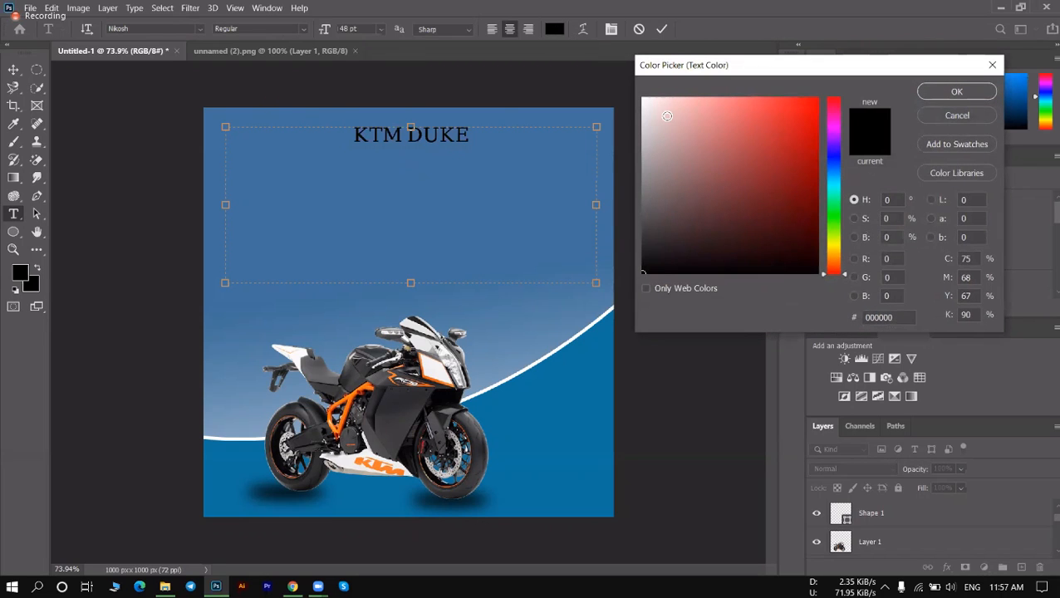
left_click_drag(666, 116, 642, 98)
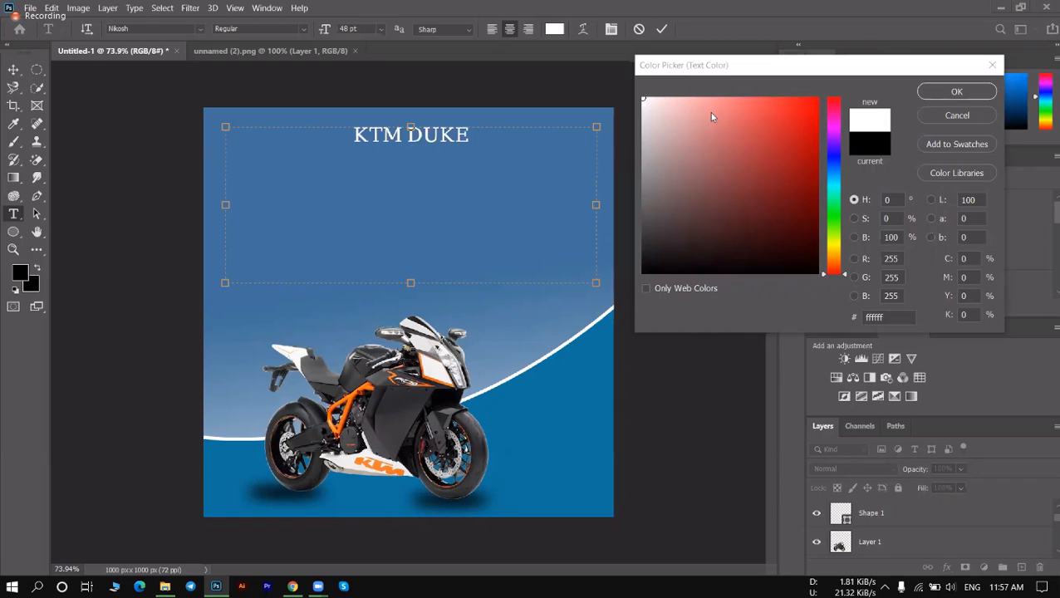
left_click(953, 96)
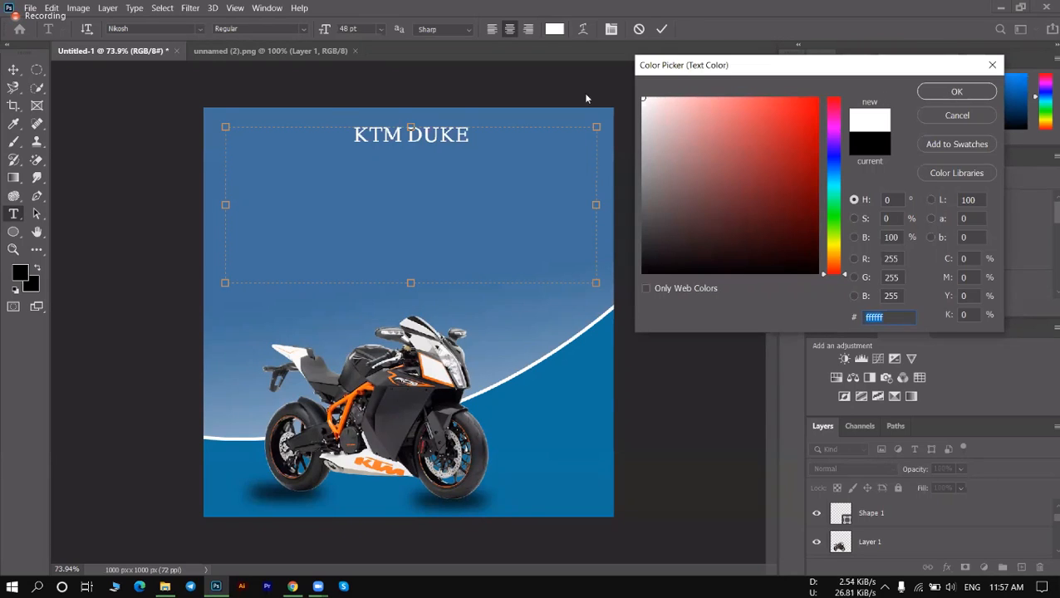
left_click(955, 91)
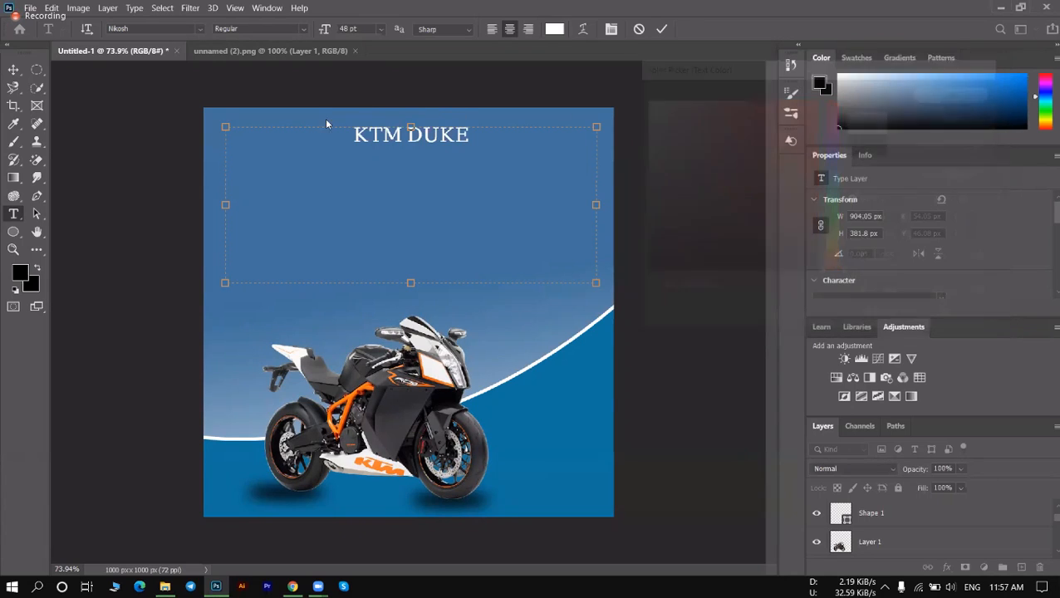
Enlarge the KTM DUKE text, trying 60 pt and 72 pt before setting its size to 100 pt.
double_click(390, 137)
triple_click(392, 138)
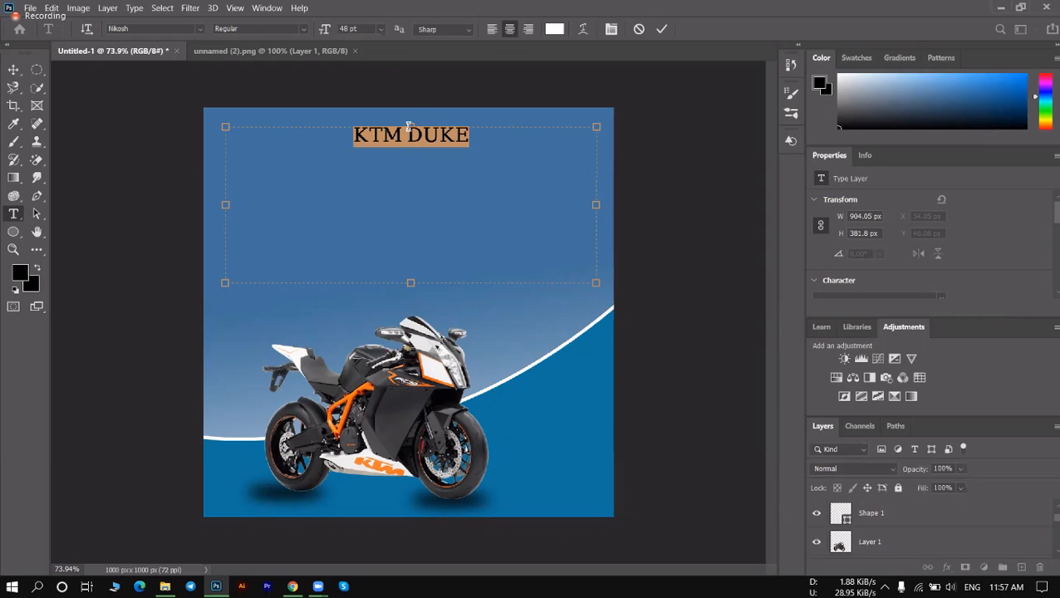
left_click(382, 30)
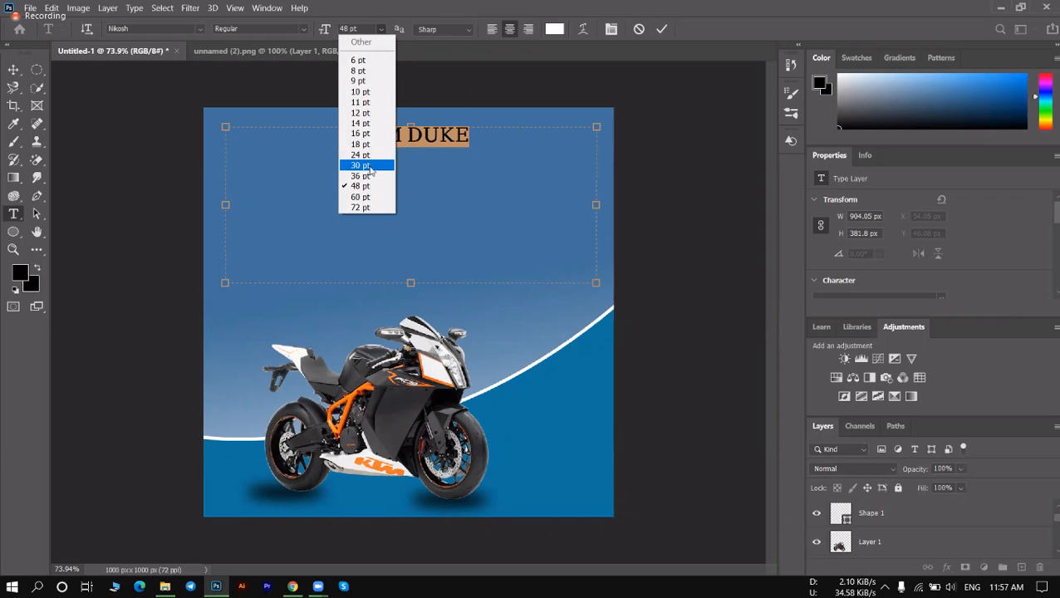
left_click(361, 193)
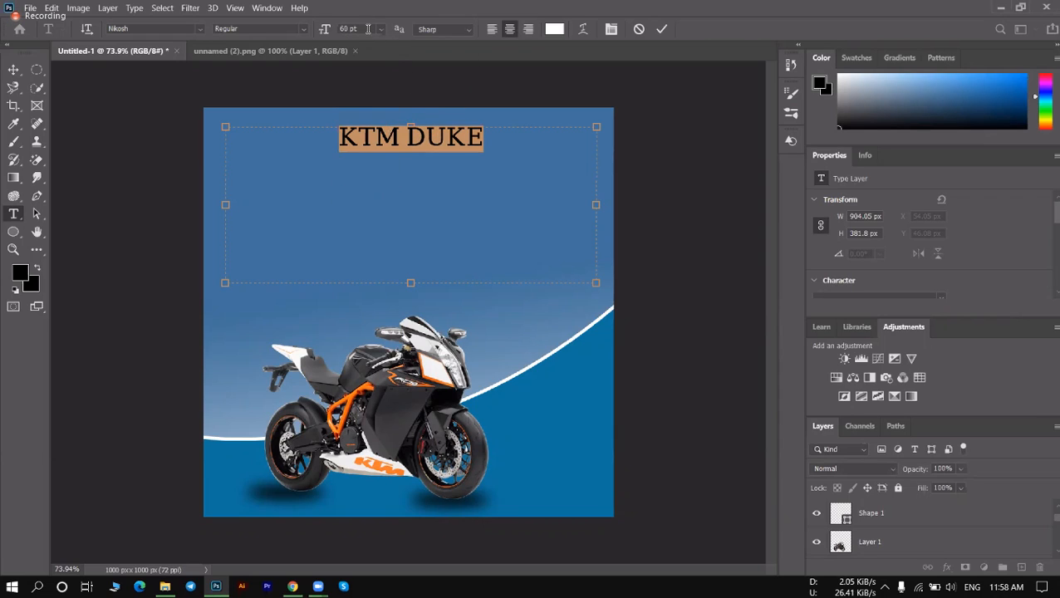
left_click(381, 29)
left_click(361, 207)
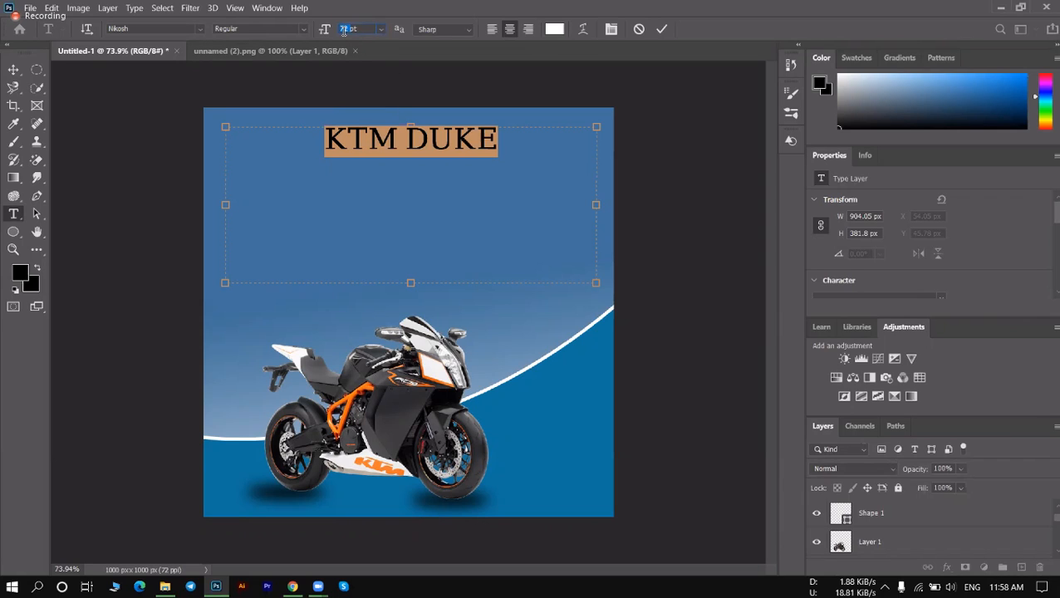
type("100")
key("Return")
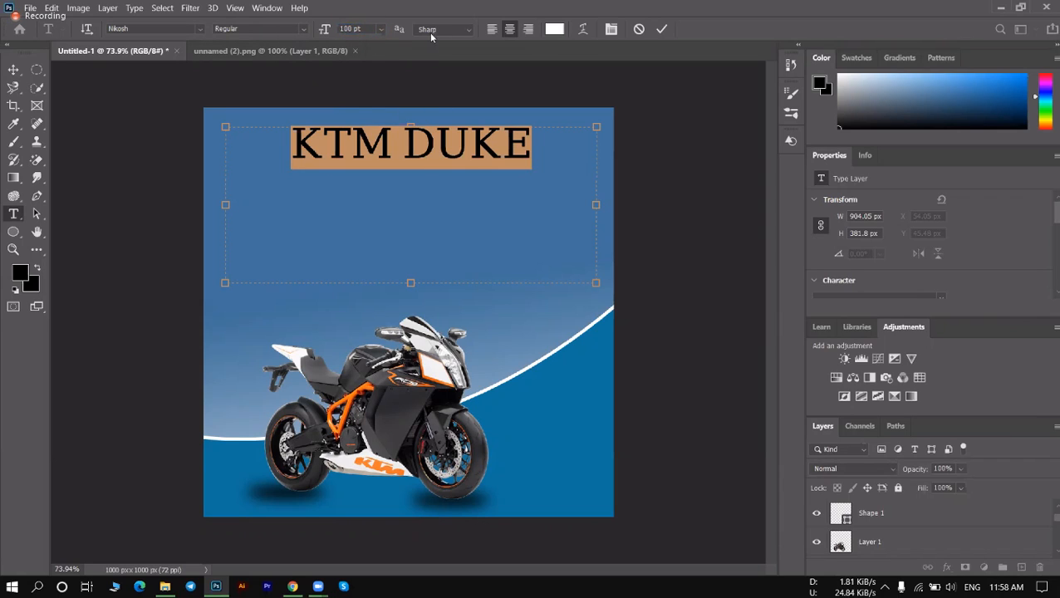
Try successive fonts on the KTM DUKE text, from Nikosh through Papyrus, Playbill, Ravie, Rockwell Extra Bold and Segoe Script to Segoe UI Symbol.
key("Down")
key("Down")
key("Down")
key("Down")
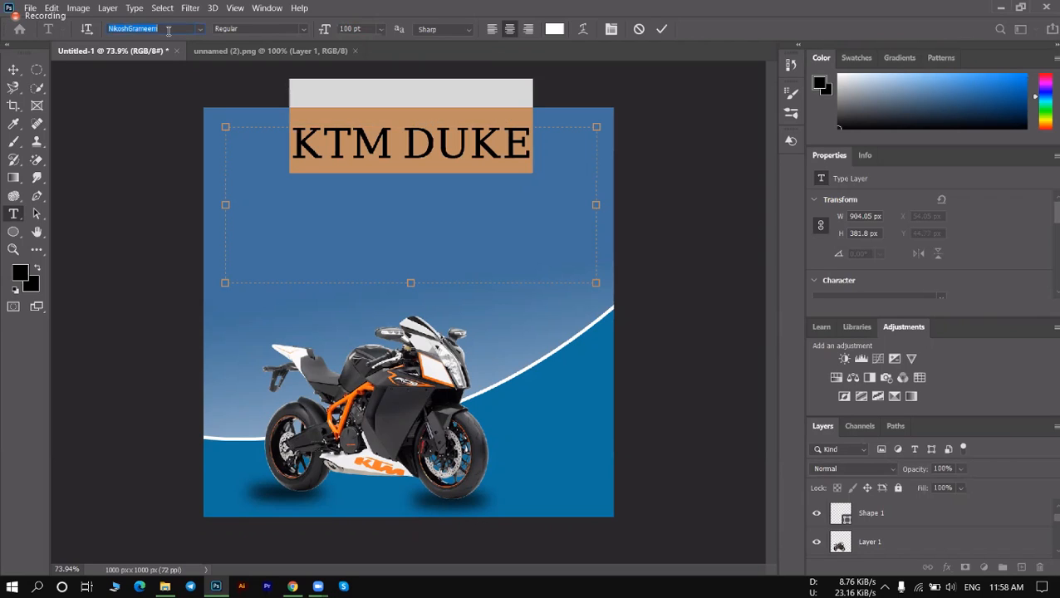
key("Down")
key("Down")
key("Down")
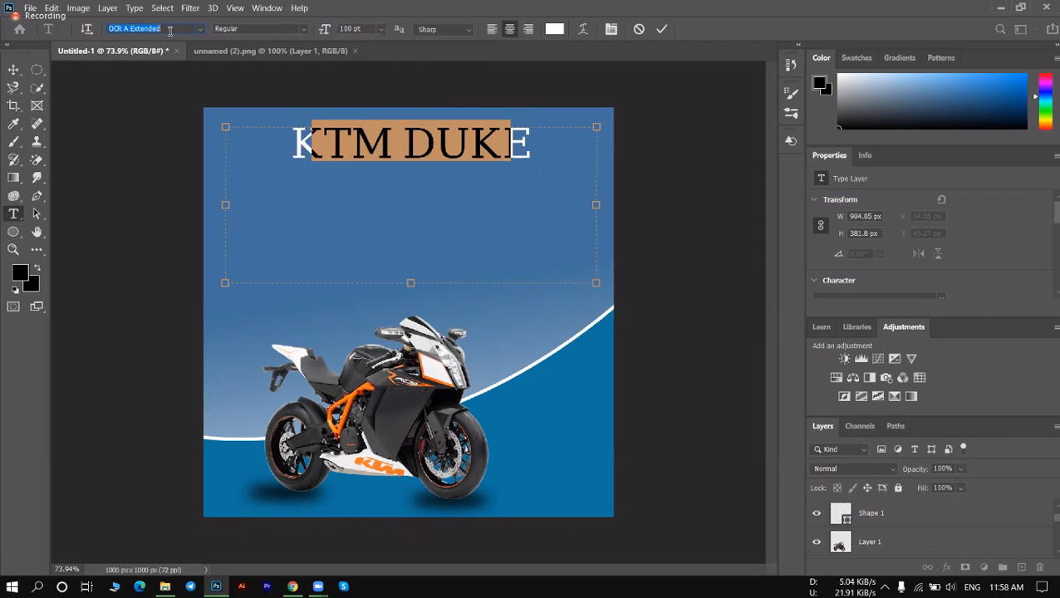
key("Down")
key("Down")
key("Down")
key("Down")
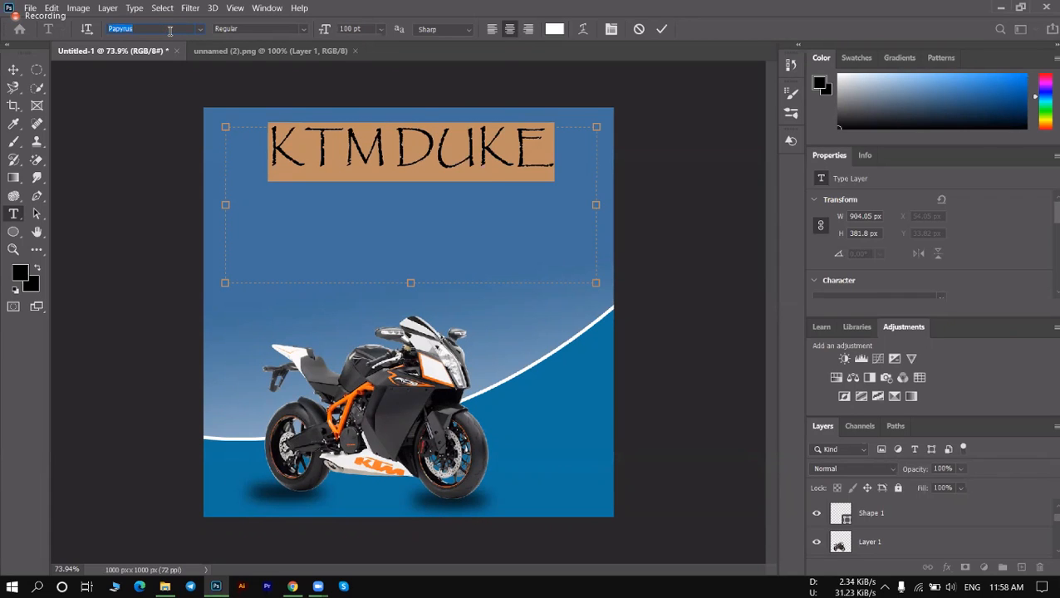
key("Down")
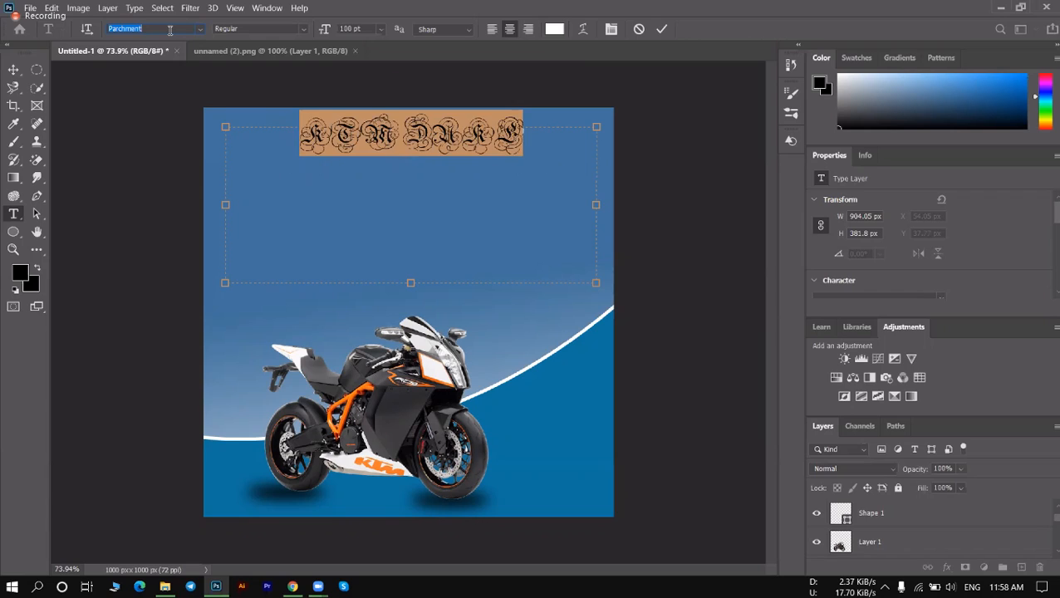
key("Down")
key("Down")
key("Down")
key("Down")
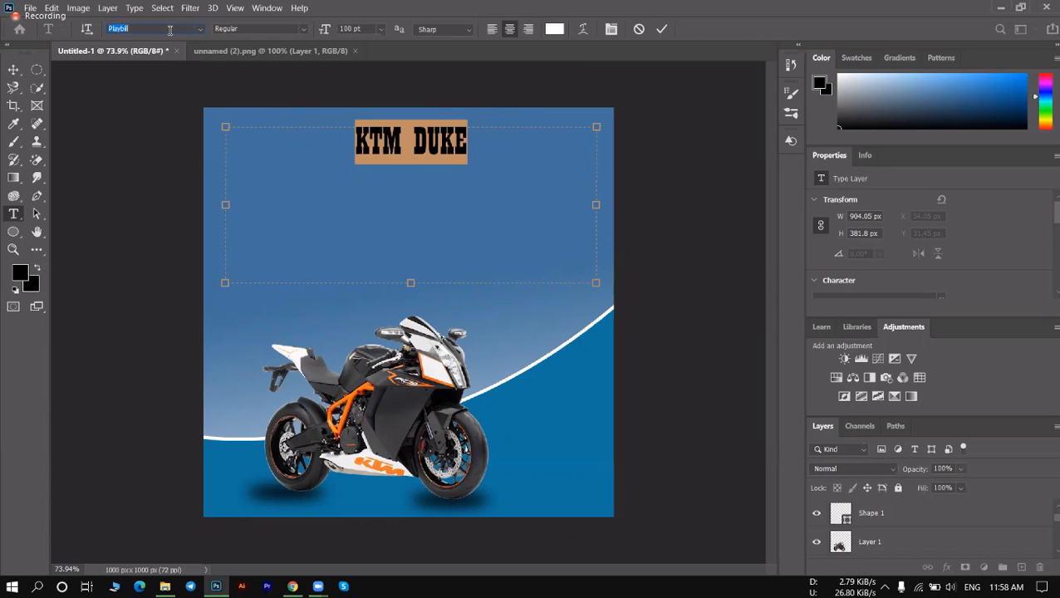
key("Down")
key("Down")
key("Down")
key("Down")
key("Down")
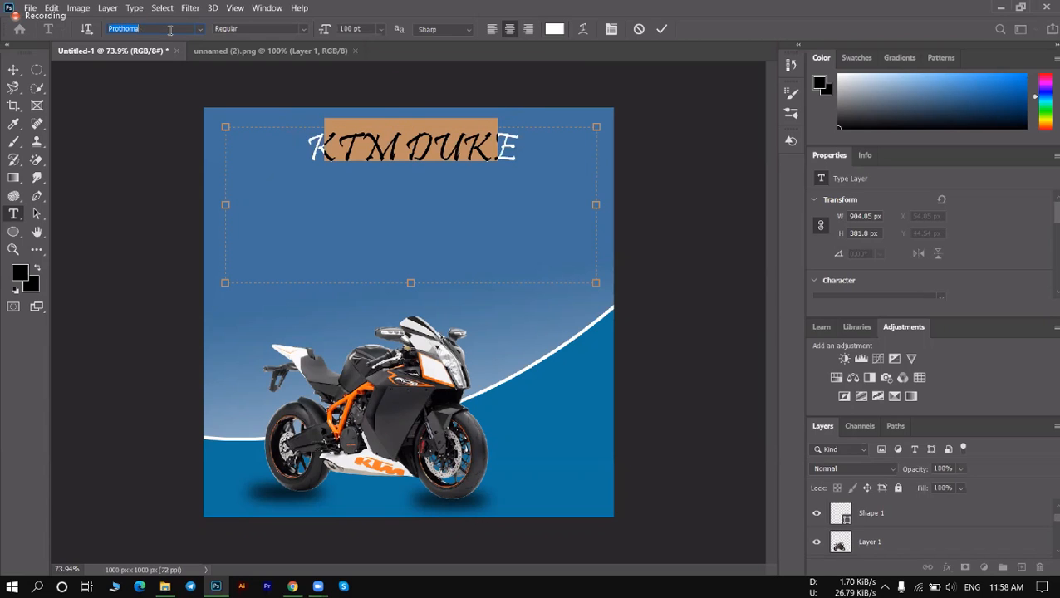
key("Down")
key("Down")
key("Down")
key("Down")
key("Down")
key("Down")
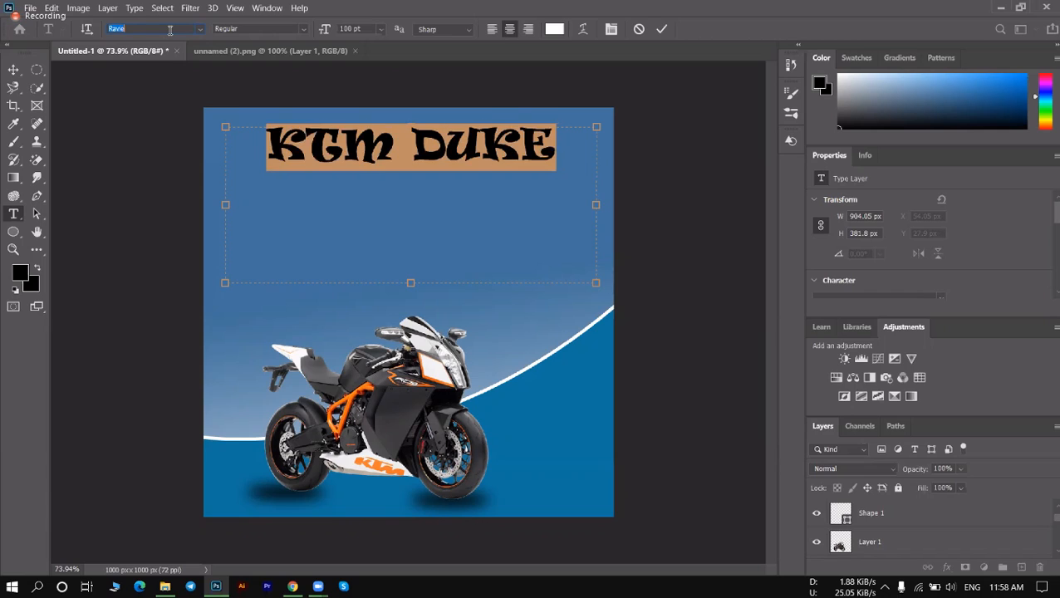
key("Down")
key("Down")
key("Down")
key("Down")
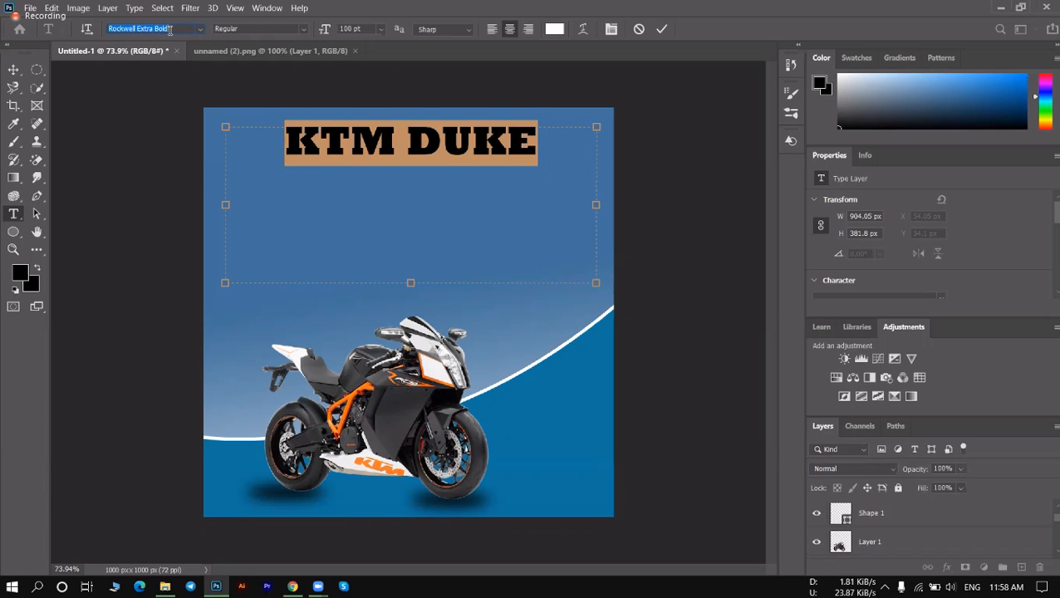
key("Down")
key("Down")
key("Down")
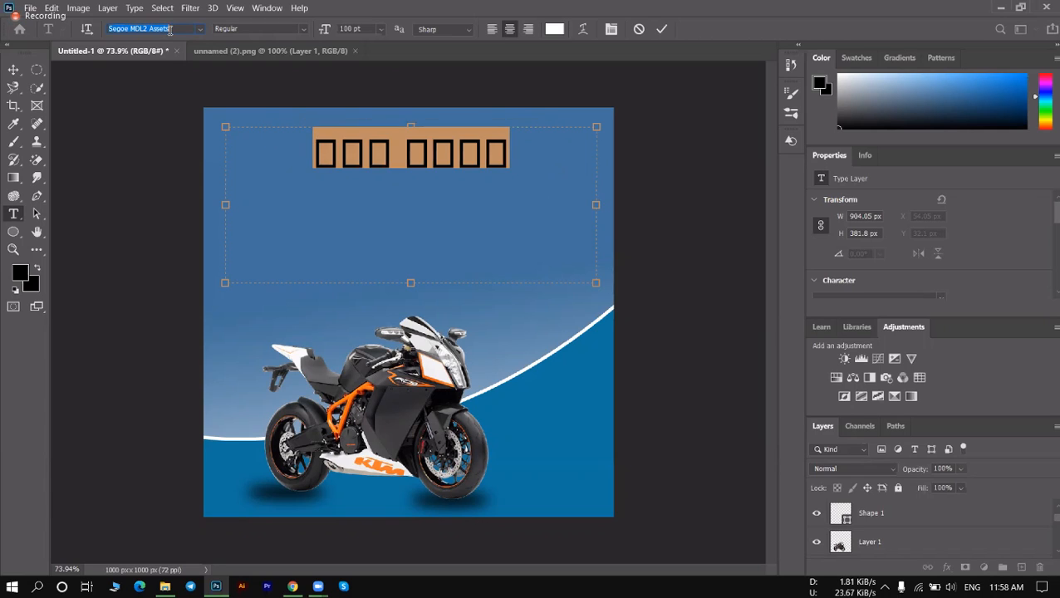
key("Down")
key("Down")
key("Down")
key("Down")
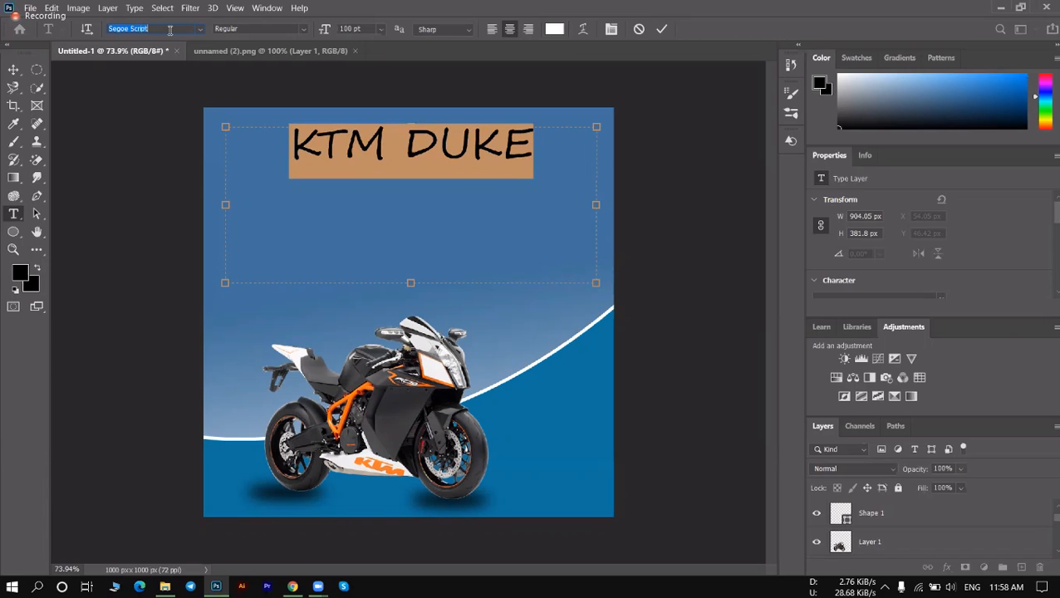
key("Down")
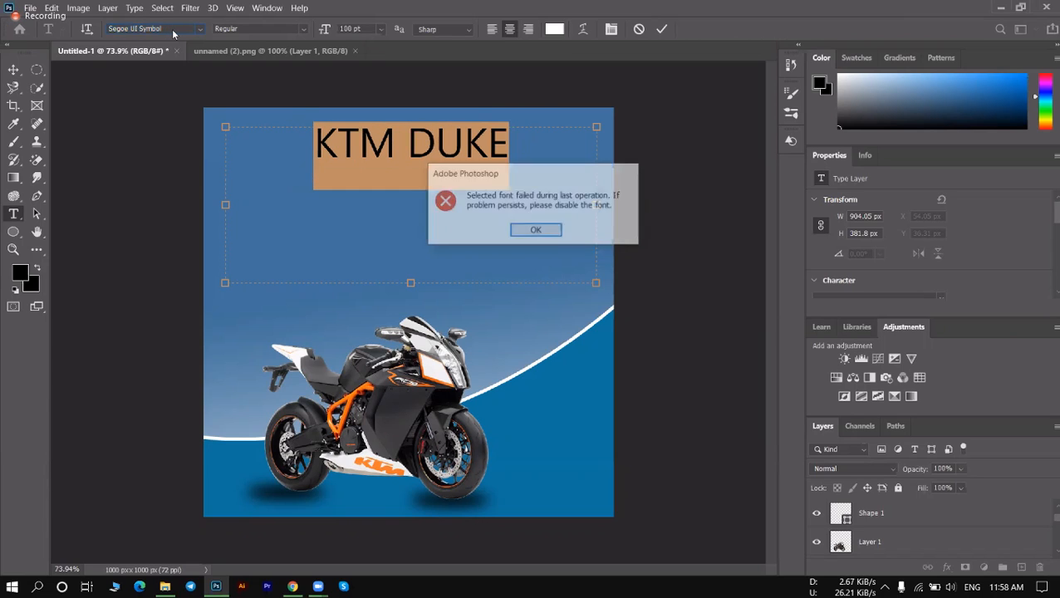
Dismiss the font failure alerts and finish editing the KTM DUKE text.
left_click(520, 227)
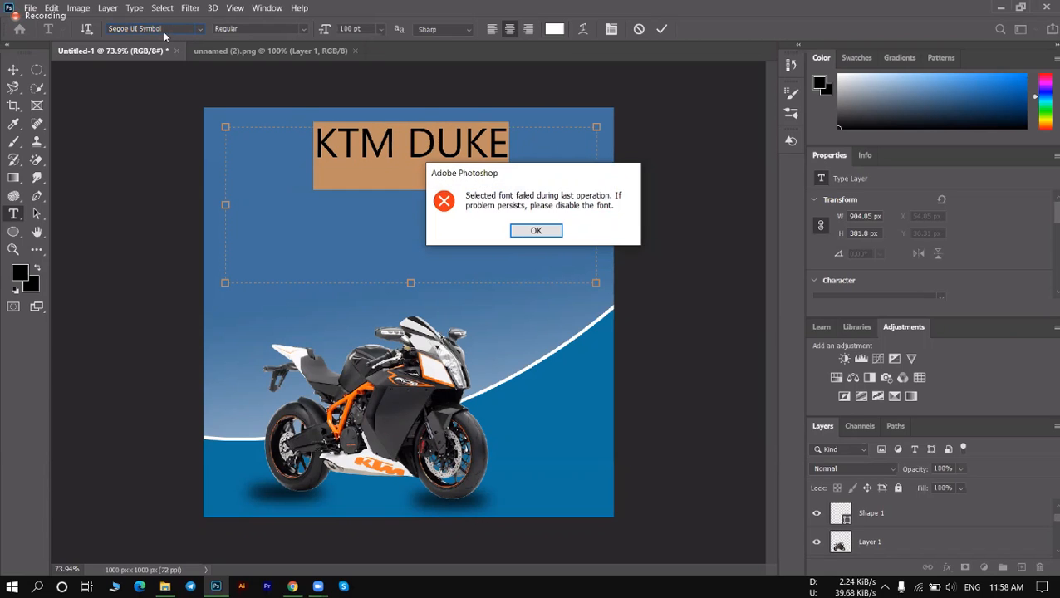
left_click(537, 226)
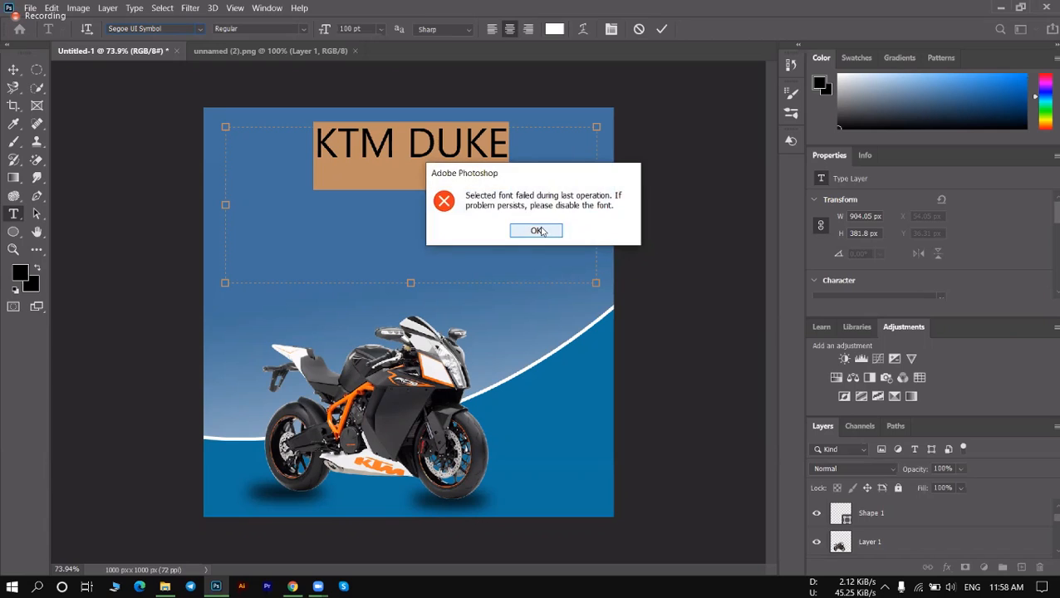
left_click(541, 224)
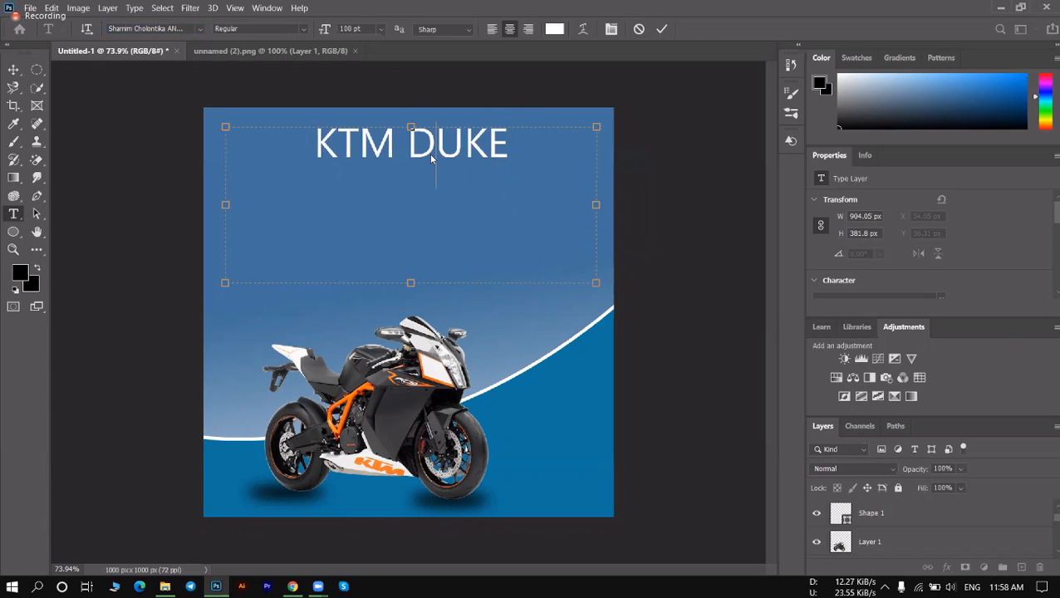
left_click(539, 231)
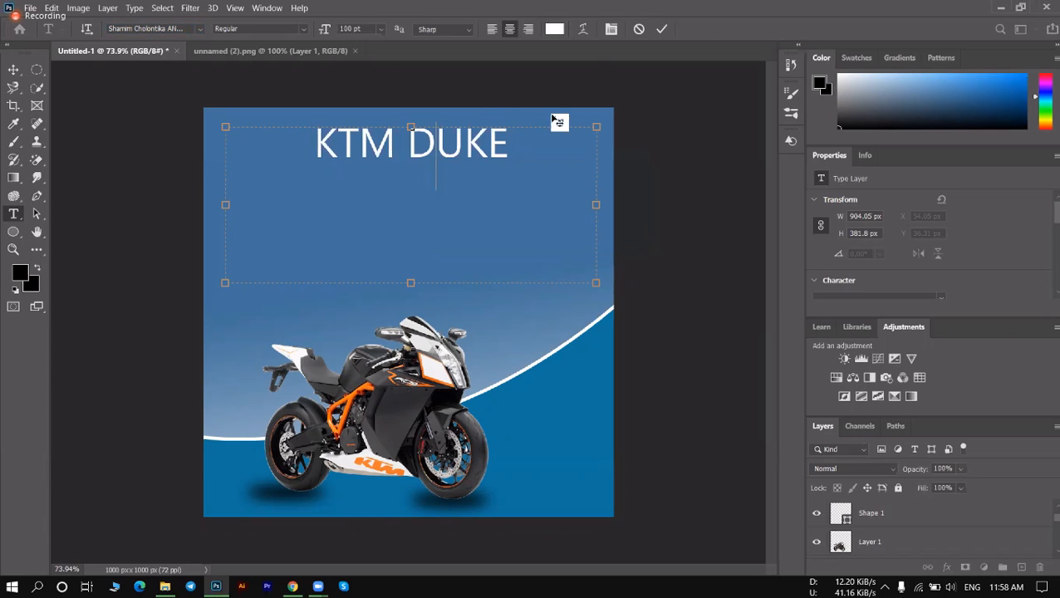
left_click(665, 32)
left_click(515, 232)
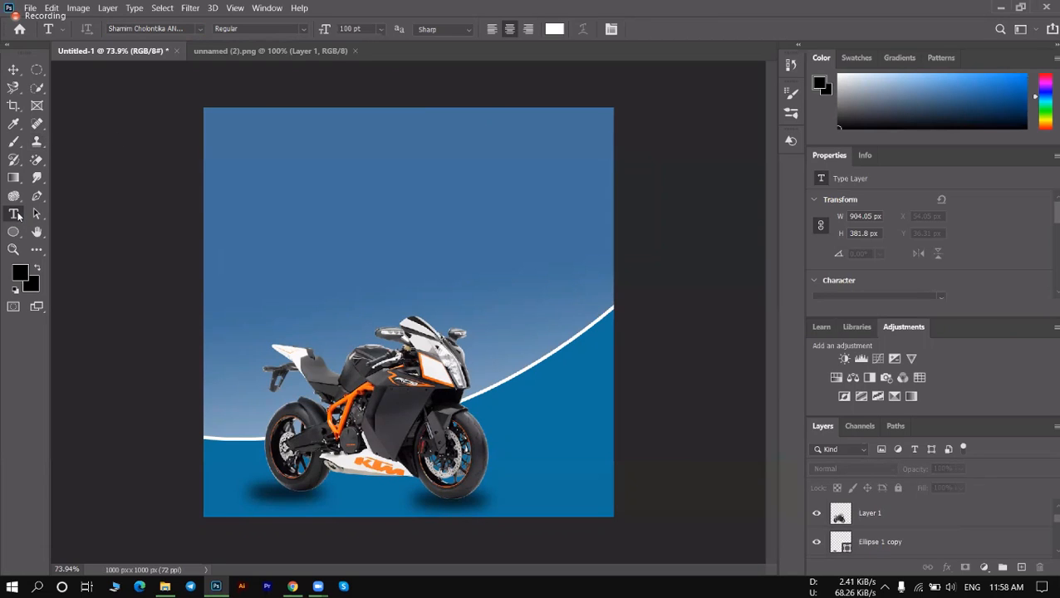
Set the text font to Shokuntola UNICODE and try a text box about 818 x 296 px in the sky area, cancelling it.
left_click(202, 29)
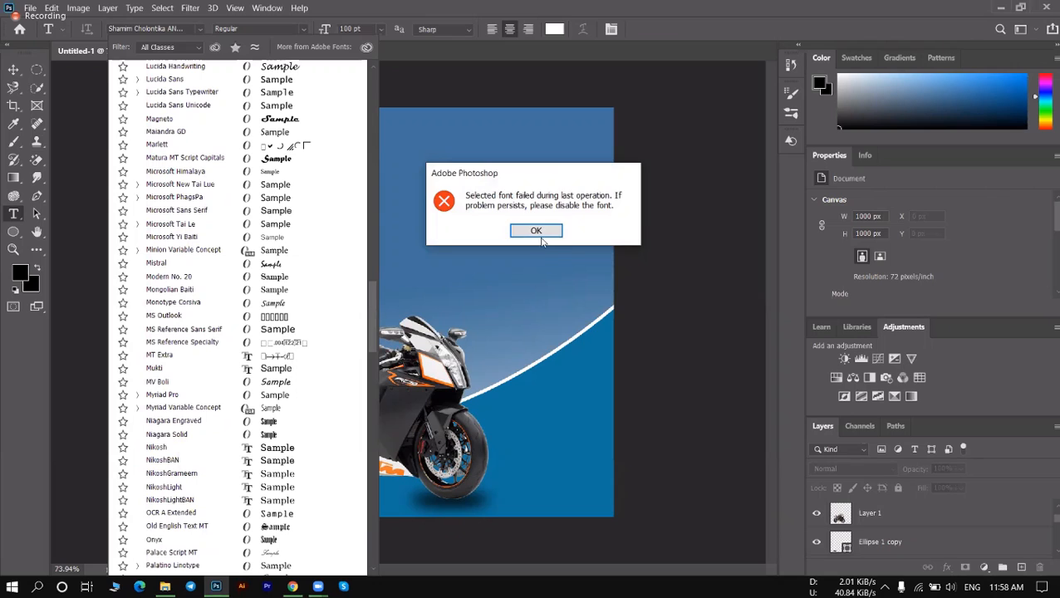
left_click(541, 235)
left_click_drag(373, 306, 286, 87)
left_click(280, 81)
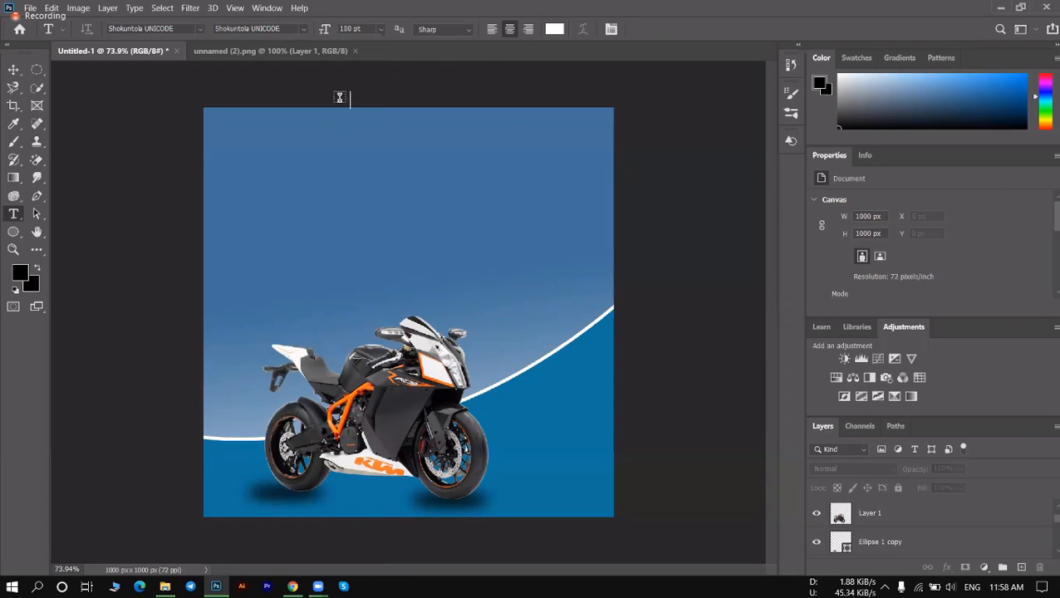
left_click_drag(226, 126, 560, 245)
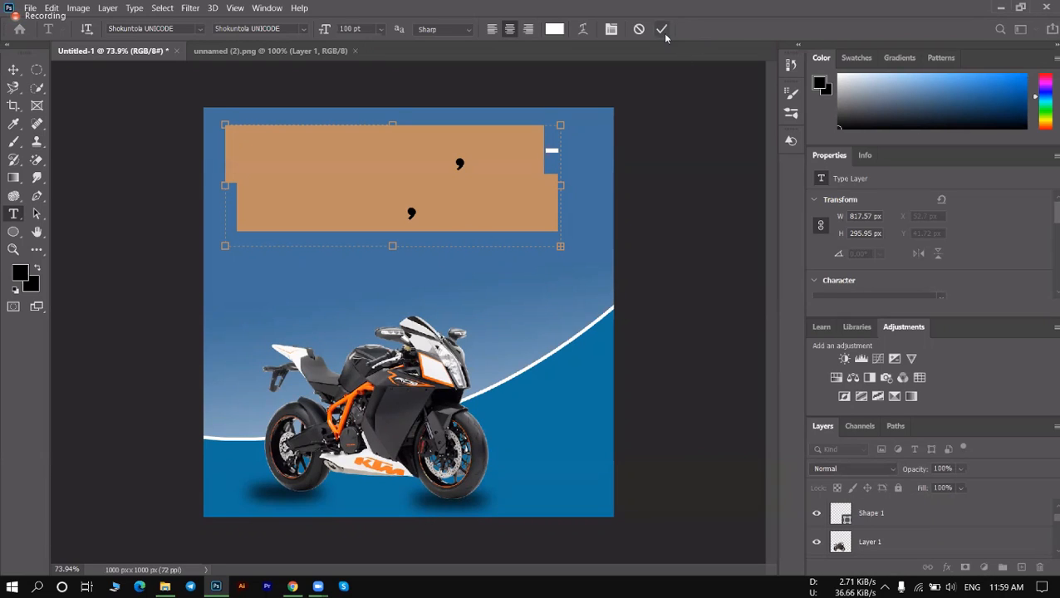
left_click(639, 30)
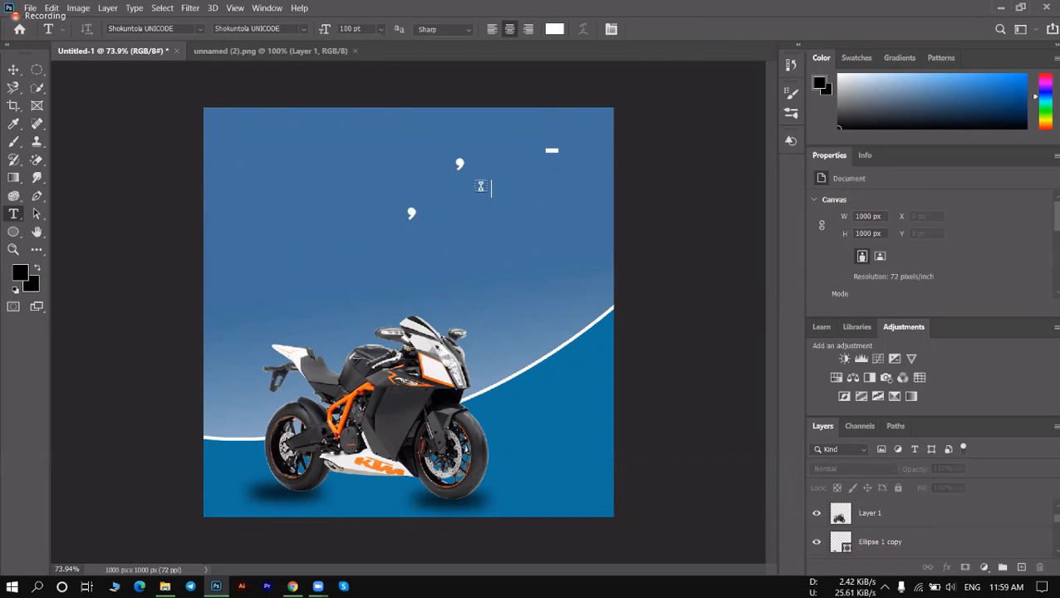
Add a 36 pt text box about 895 x 368 px in the sky area above the motorcycle, reading "KTM DUKE".
left_click(378, 30)
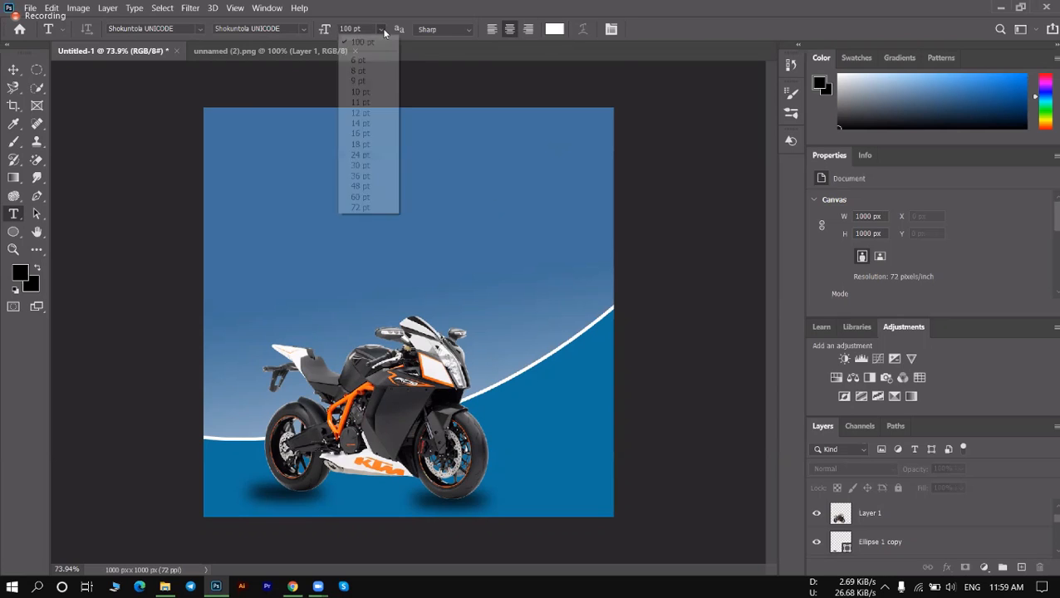
left_click(366, 149)
left_click(321, 147)
left_click_drag(319, 145, 525, 274)
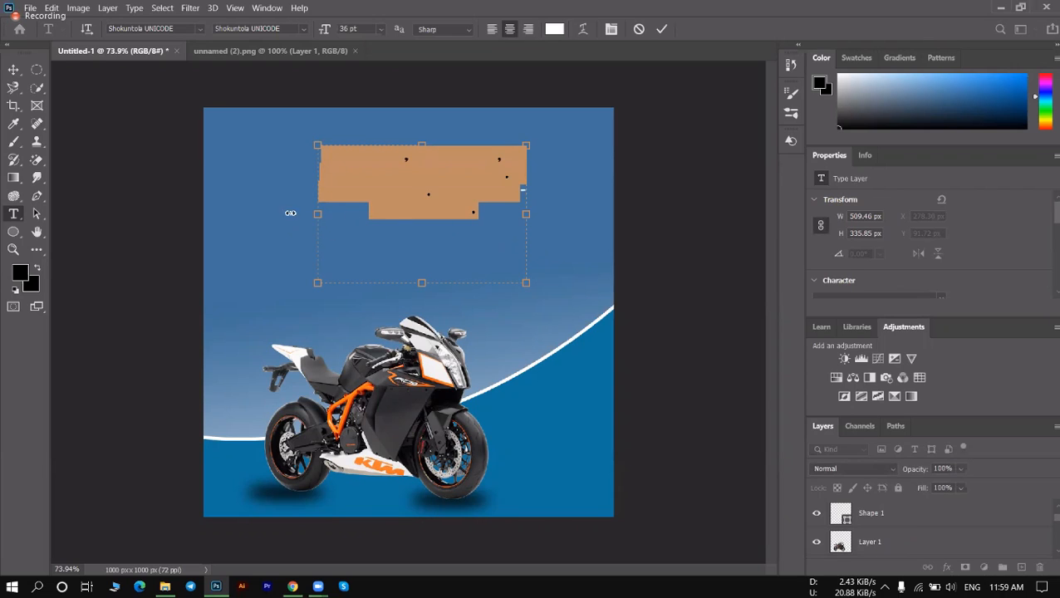
left_click_drag(290, 214, 203, 212)
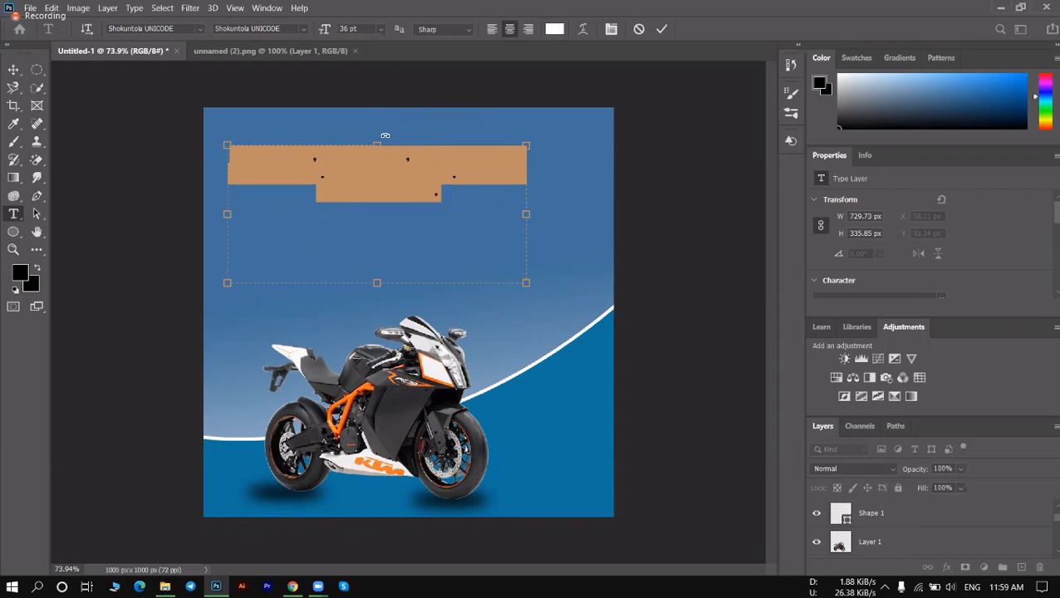
mouse_move(376, 143)
left_mouse_down()
mouse_move(377, 108)
mouse_move(375, 132)
left_mouse_up()
left_click_drag(526, 207, 593, 207)
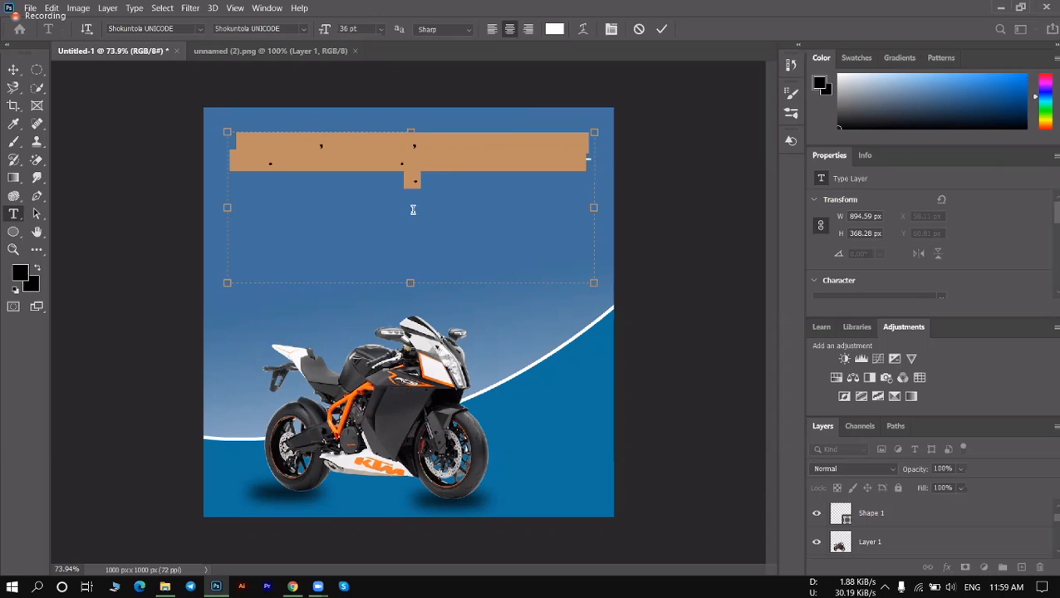
key("BackSpace")
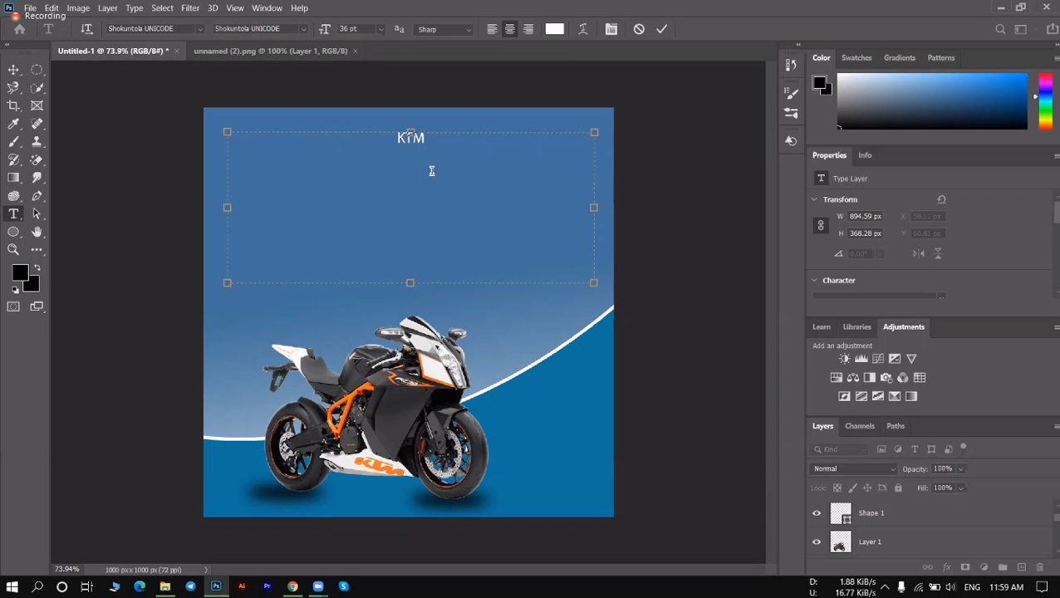
type("KTM DUKE")
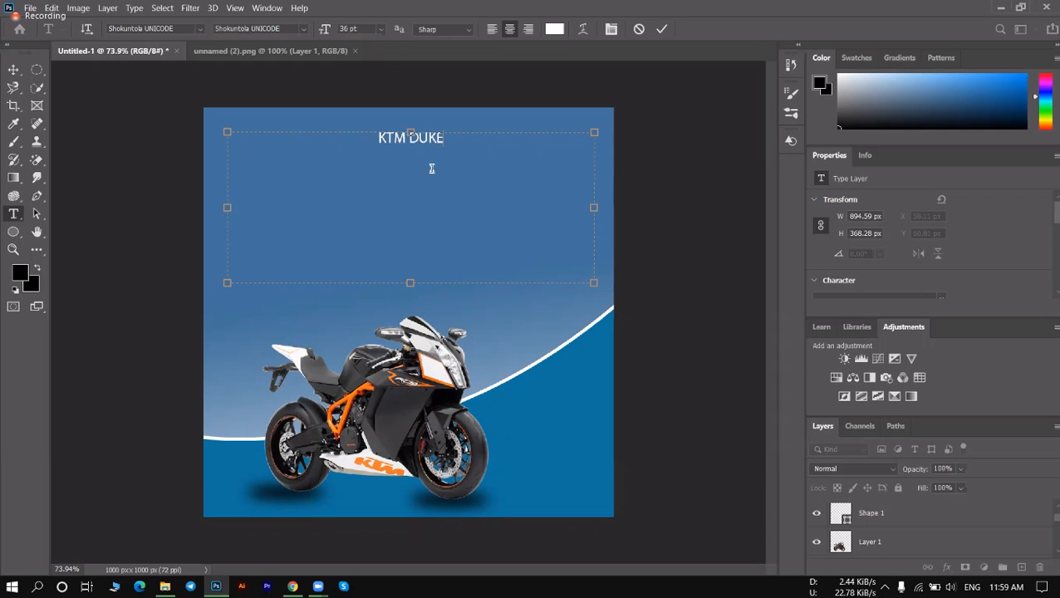
Change the font of the KTM DUKE text to Copperplate Gothic Bold.
left_click_drag(463, 140, 348, 139)
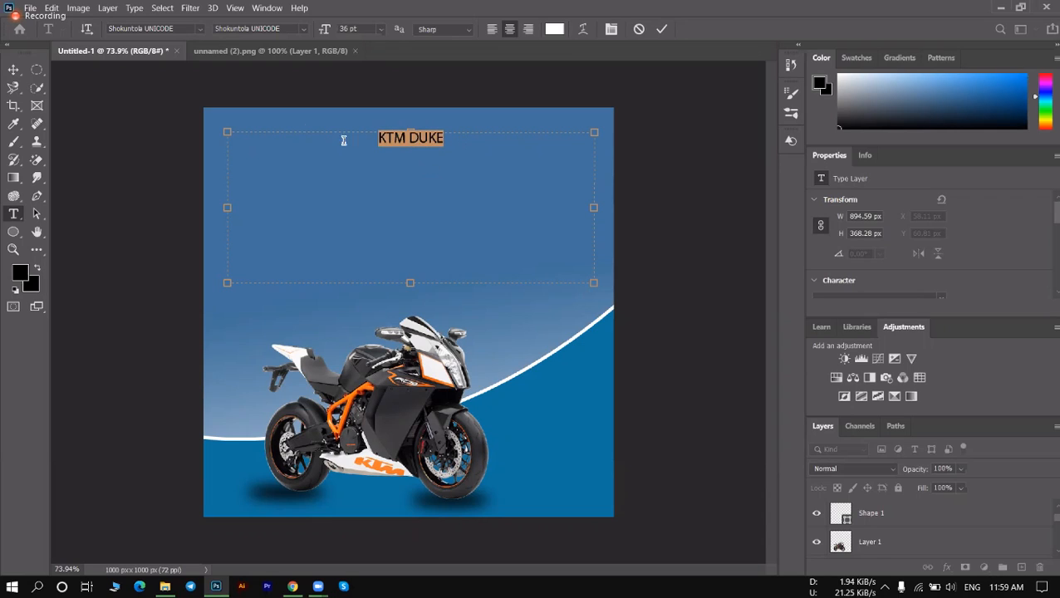
left_click(200, 30)
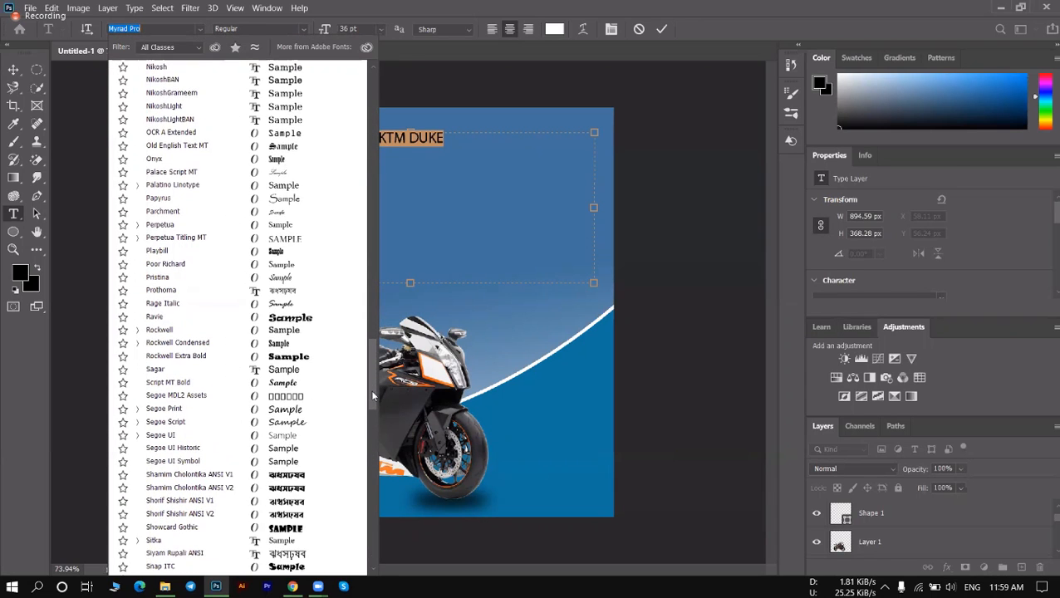
scroll(373, 390, "down", 7)
scroll(383, 446, "down", 7)
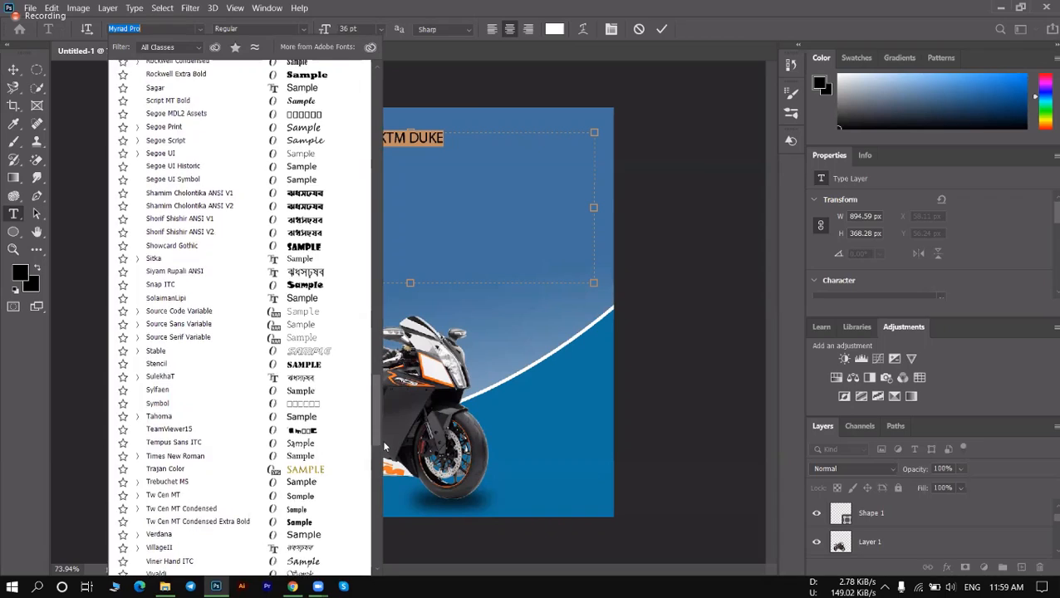
scroll(383, 473, "down", 9)
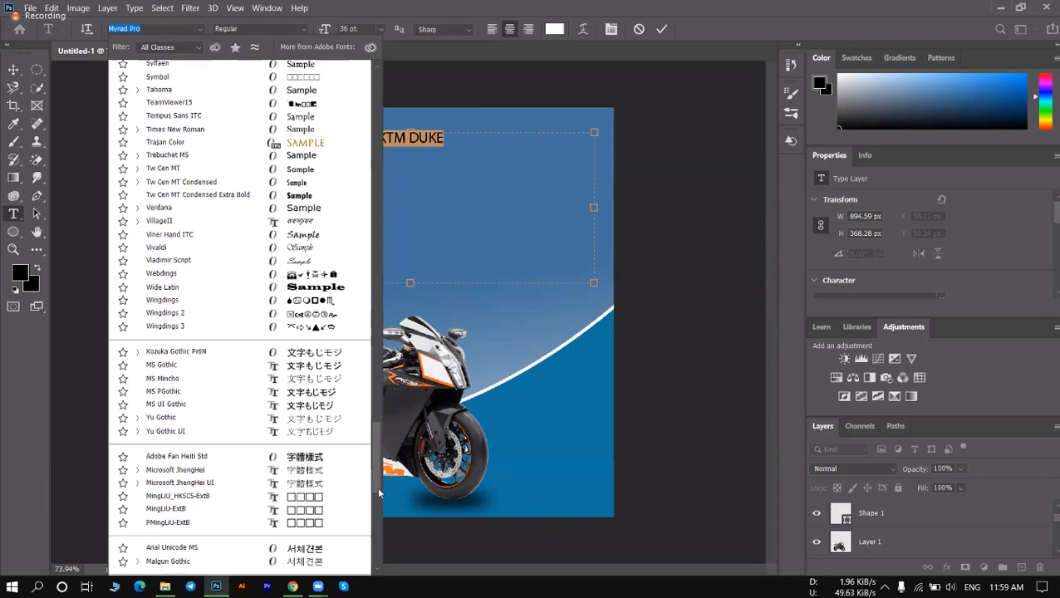
scroll(373, 523, "down", 7)
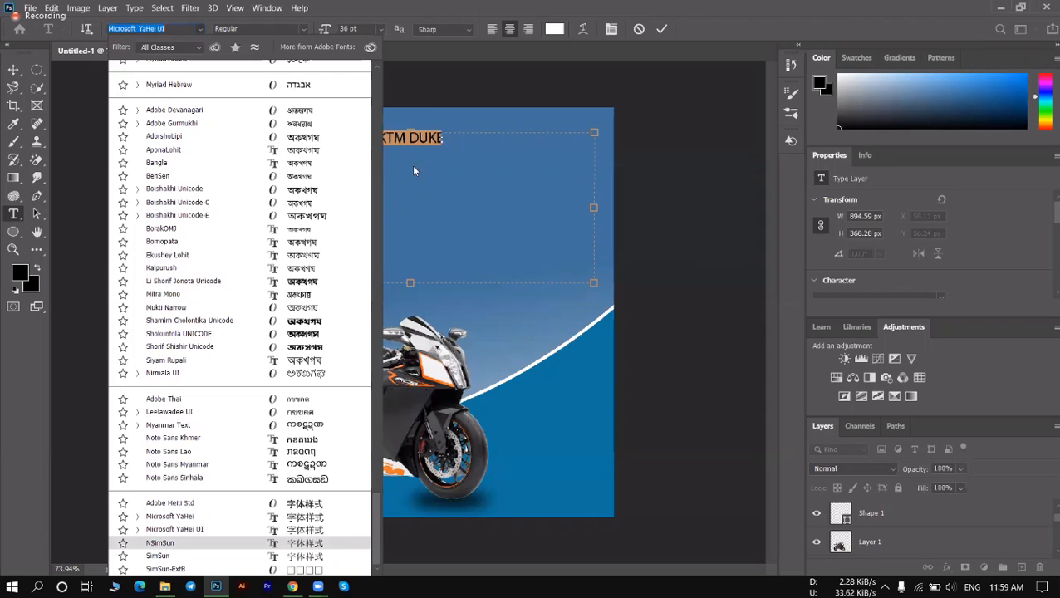
scroll(399, 120, "up", 12)
scroll(397, 157, "up", 15)
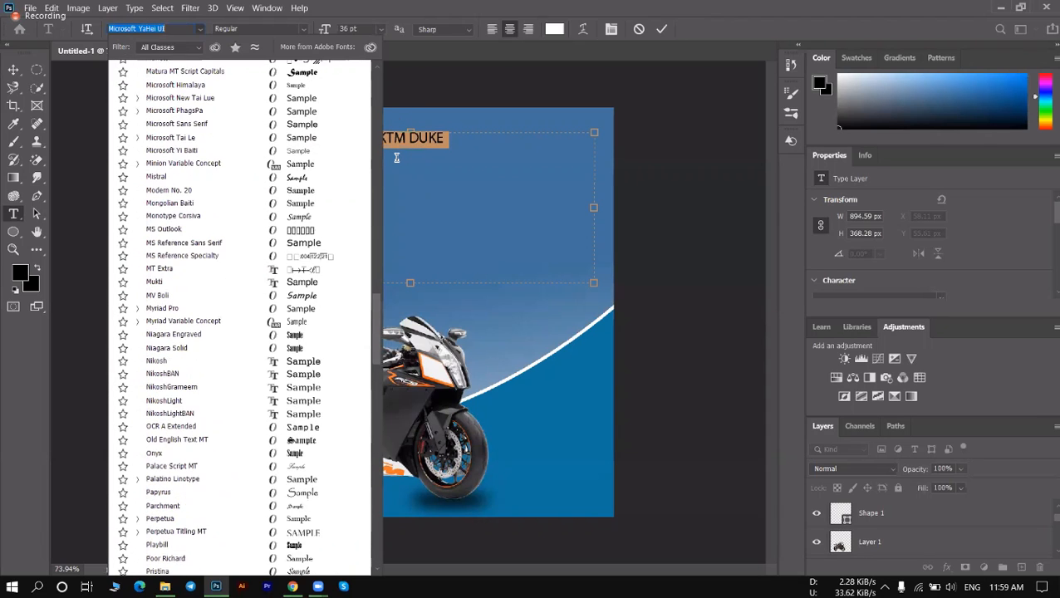
scroll(386, 320, "up", 5)
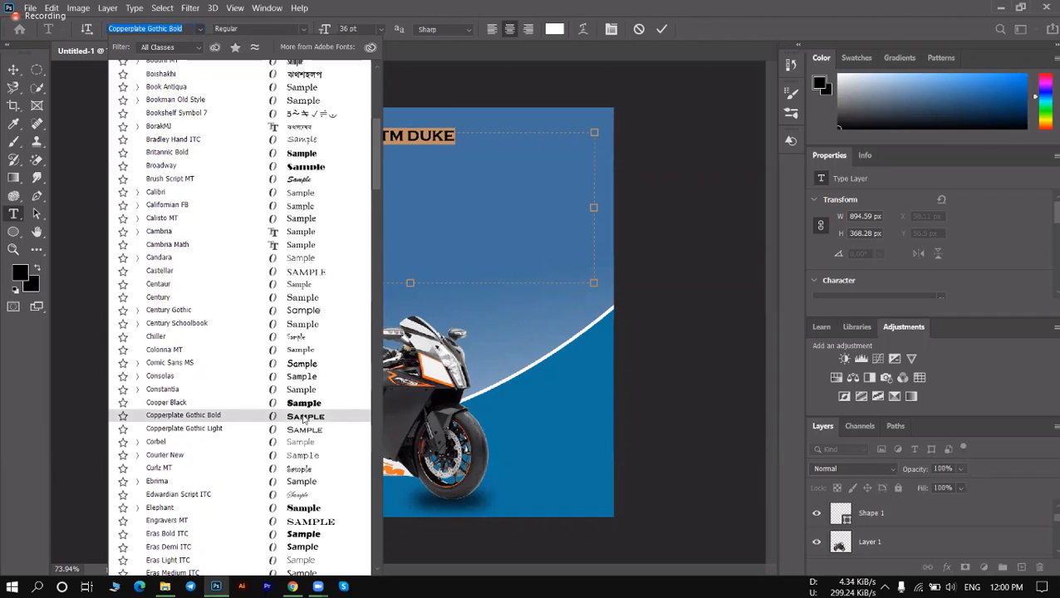
left_click(305, 418)
left_click(469, 129)
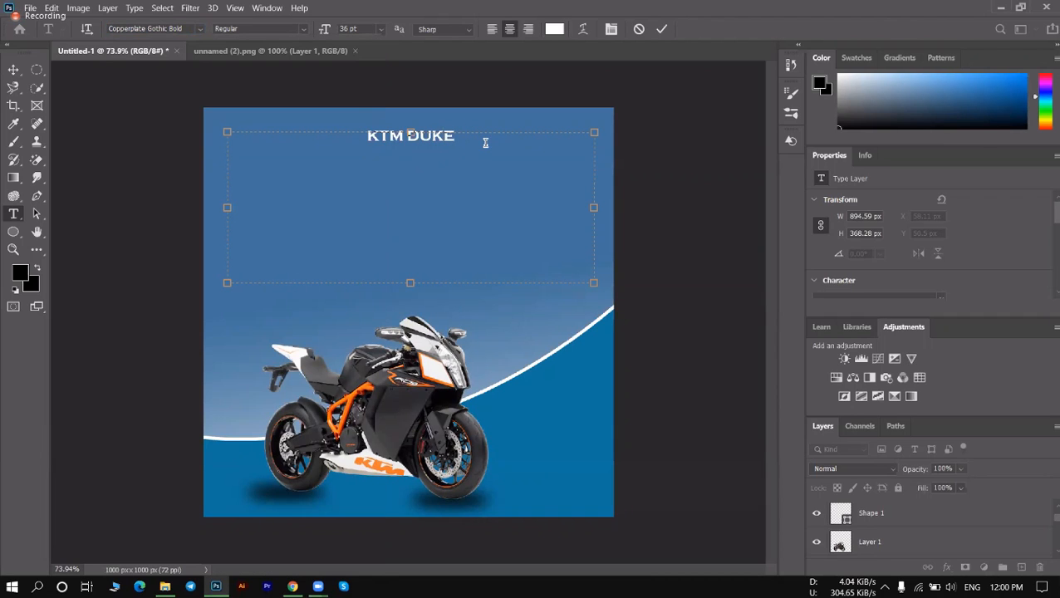
Set the KTM DUKE text size to 110 pt and move the title slightly lower, centred horizontally on the canvas.
triple_click(424, 135)
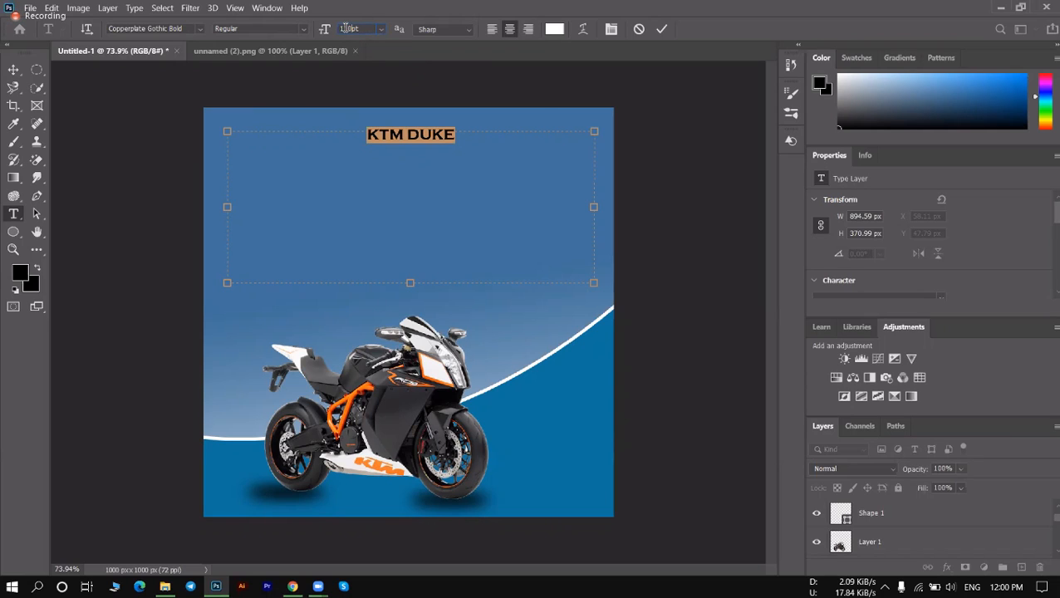
key("Return")
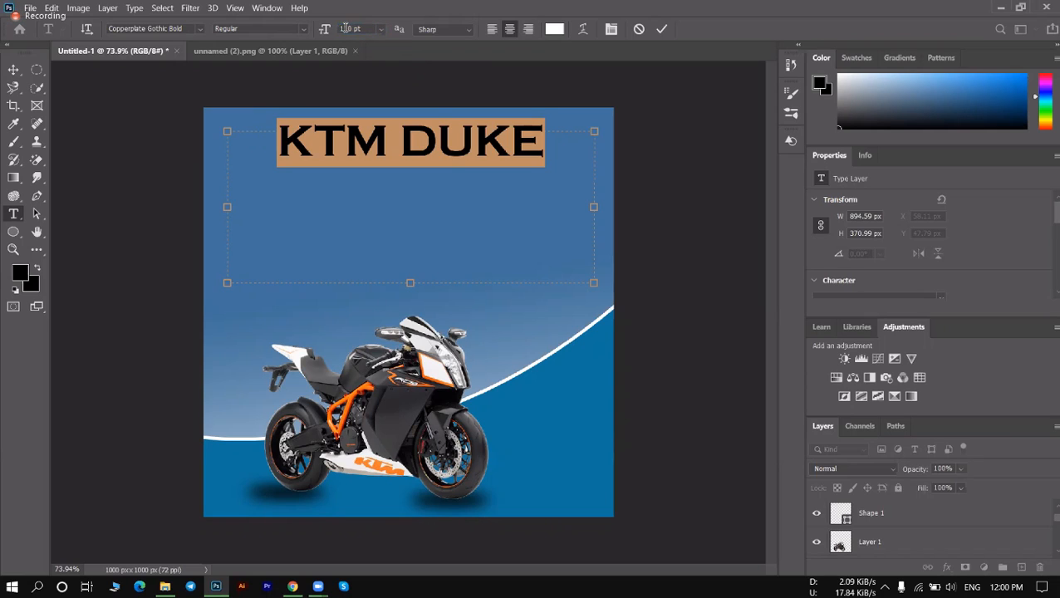
left_click(662, 29)
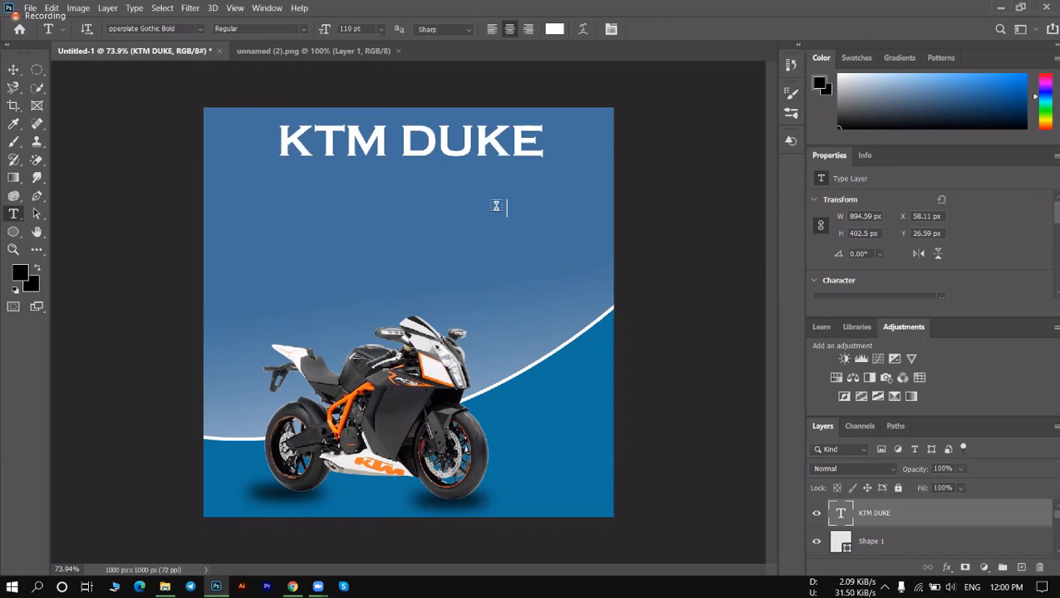
left_click(13, 70)
left_click_drag(407, 146, 403, 166)
Reduce the KTM DUKE title's font size to 100 pt, keeping it centred above the motorcycle.
double_click(403, 166)
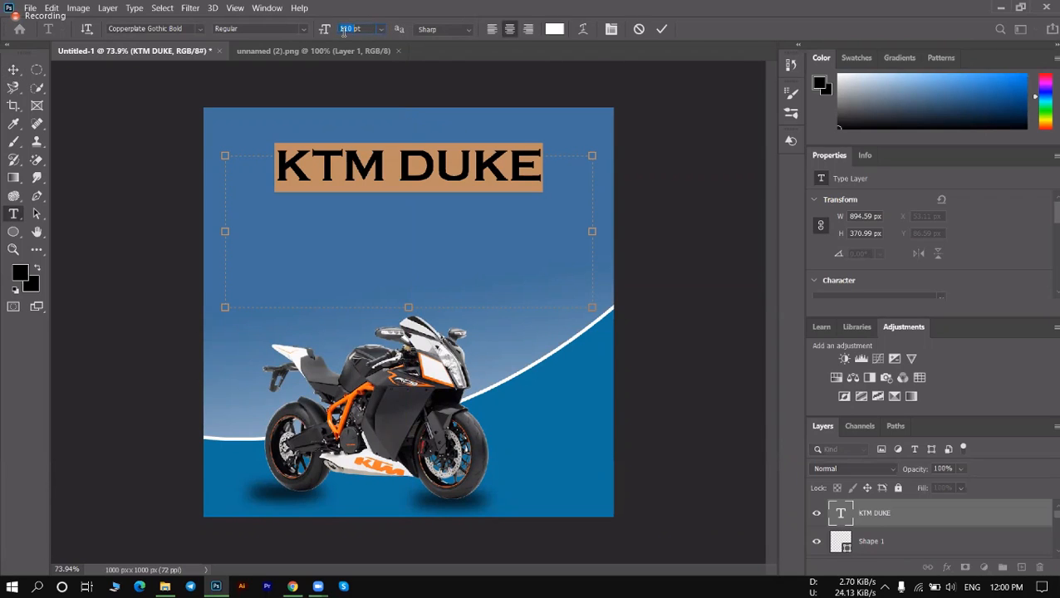
type("100")
key("Return")
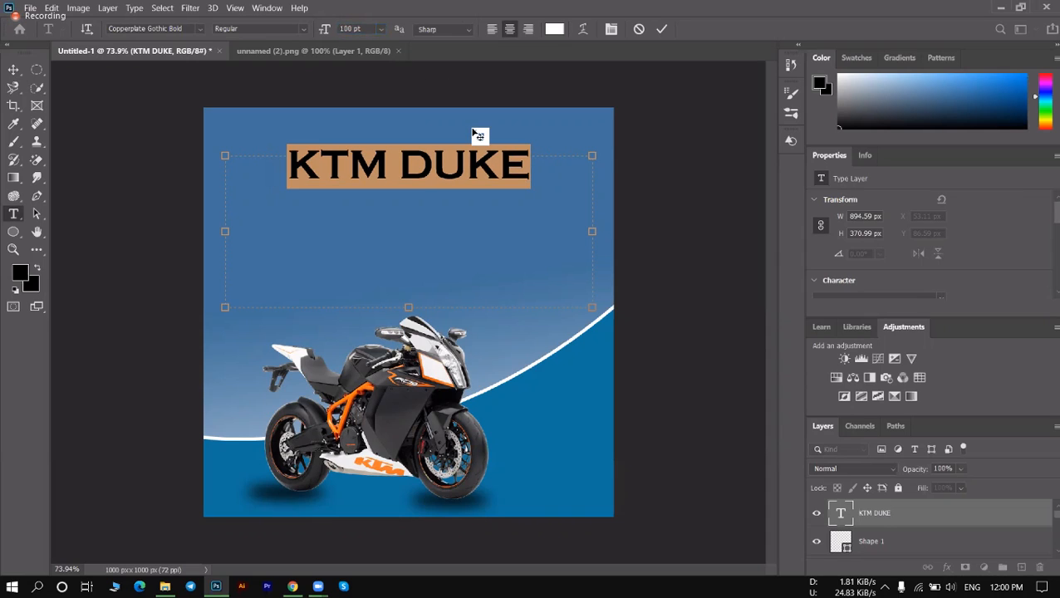
left_click(661, 29)
key("v")
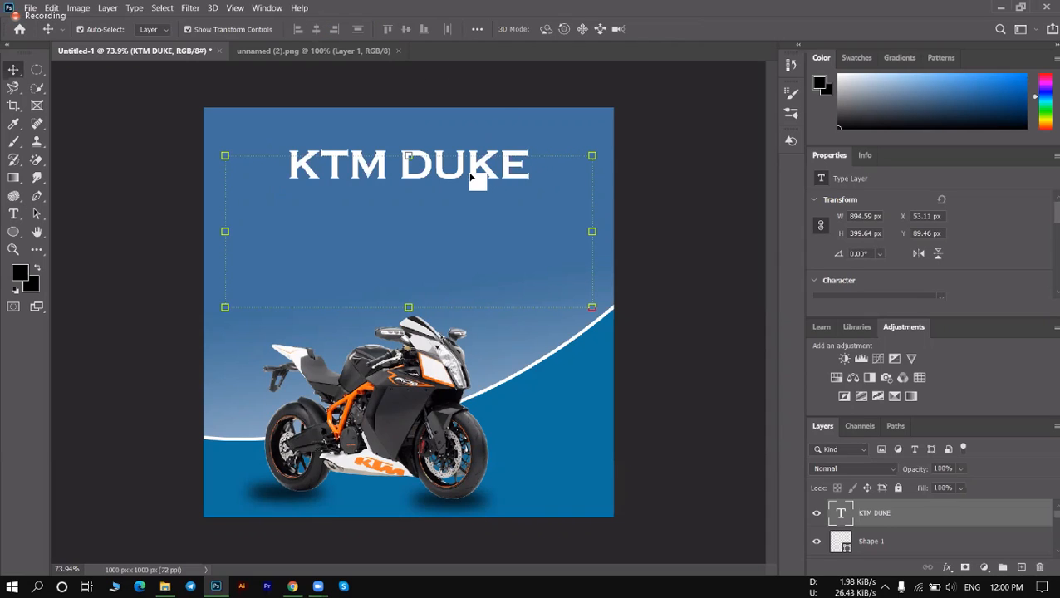
left_click_drag(472, 168, 491, 167)
left_click(656, 171)
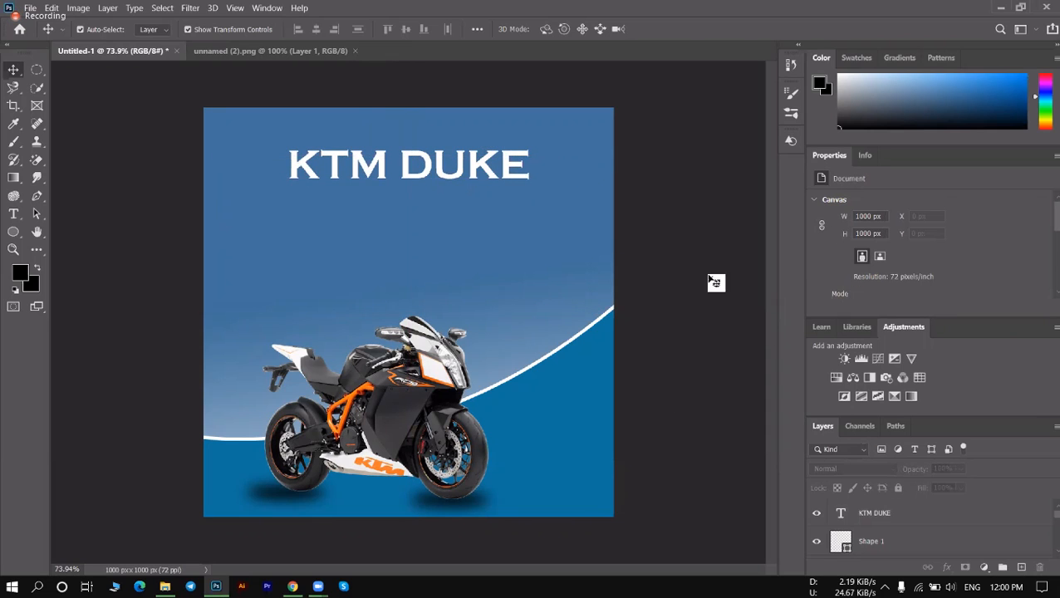
Add a Stroke effect to the KTM DUKE text layer and show the stroke's settings.
left_click(492, 172)
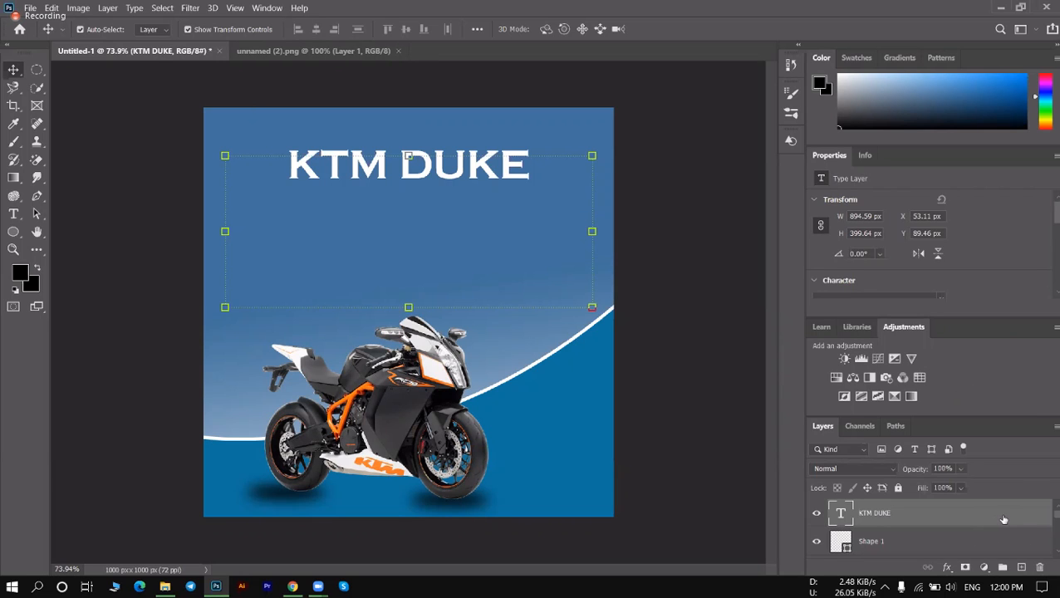
double_click(1003, 520)
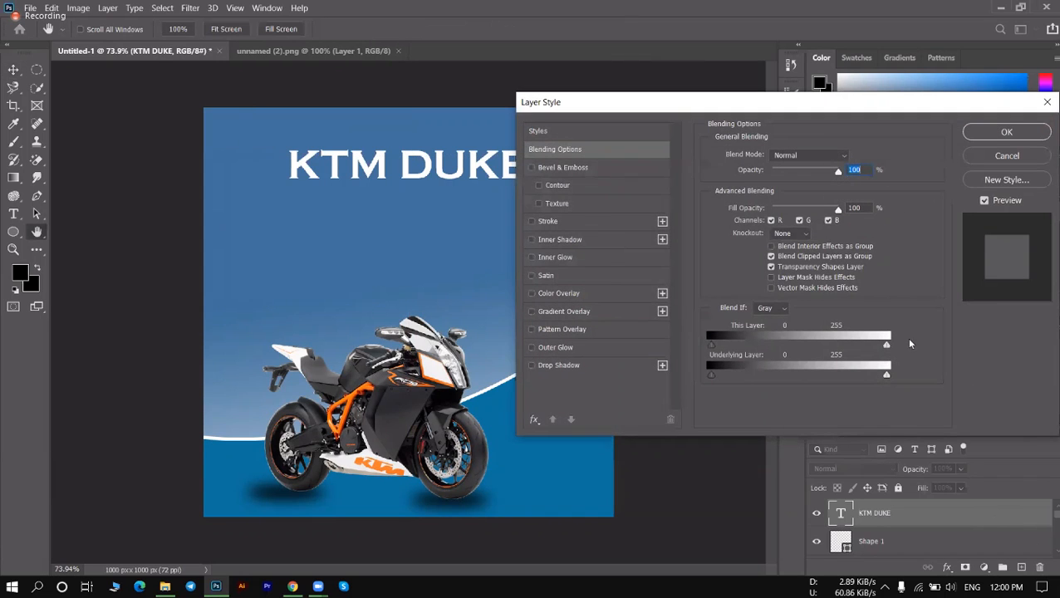
left_click(541, 223)
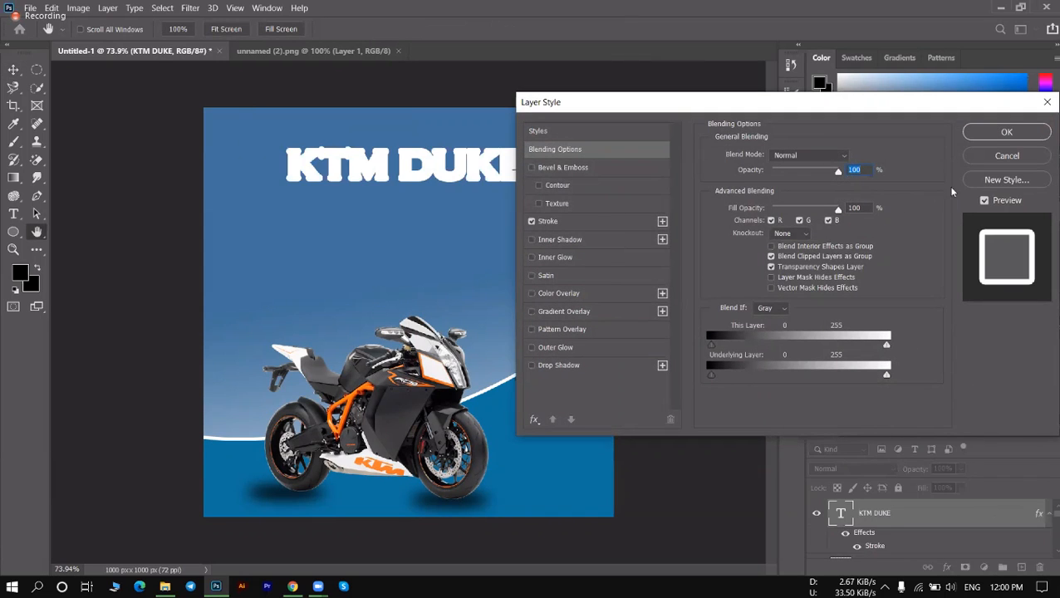
left_click(625, 224)
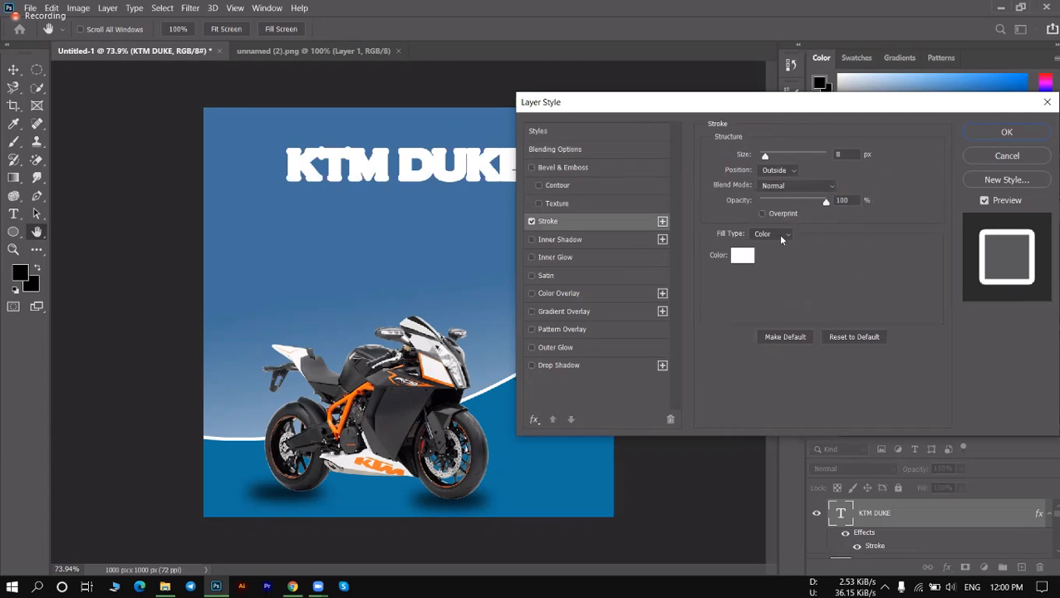
Try dark and blue tones for the title's stroke, then set its color to orange f36802 sampled from the motorcycle's frame.
left_click(739, 258)
left_click(740, 254)
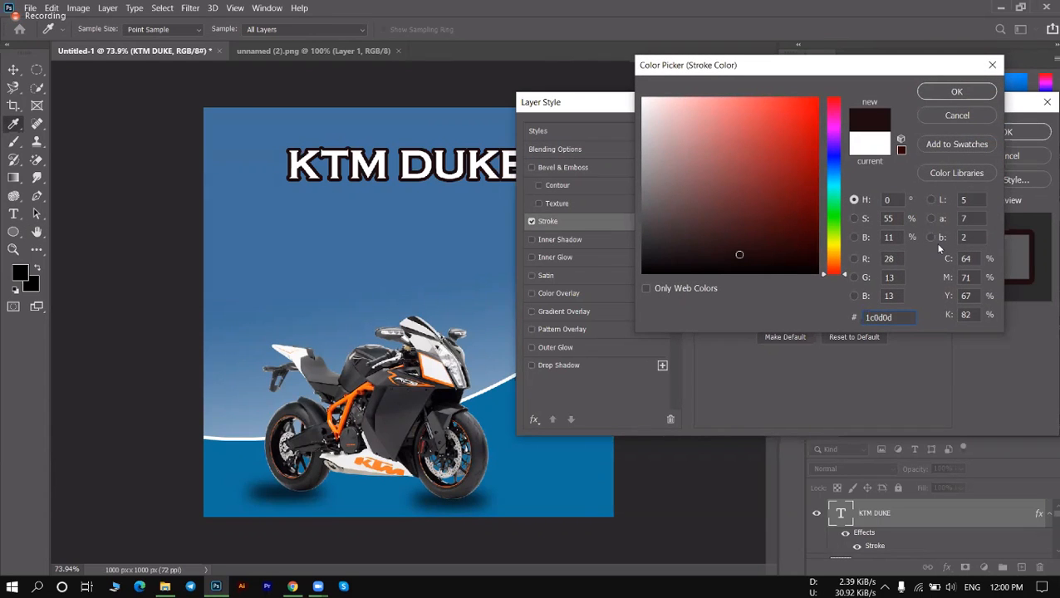
left_click(282, 214)
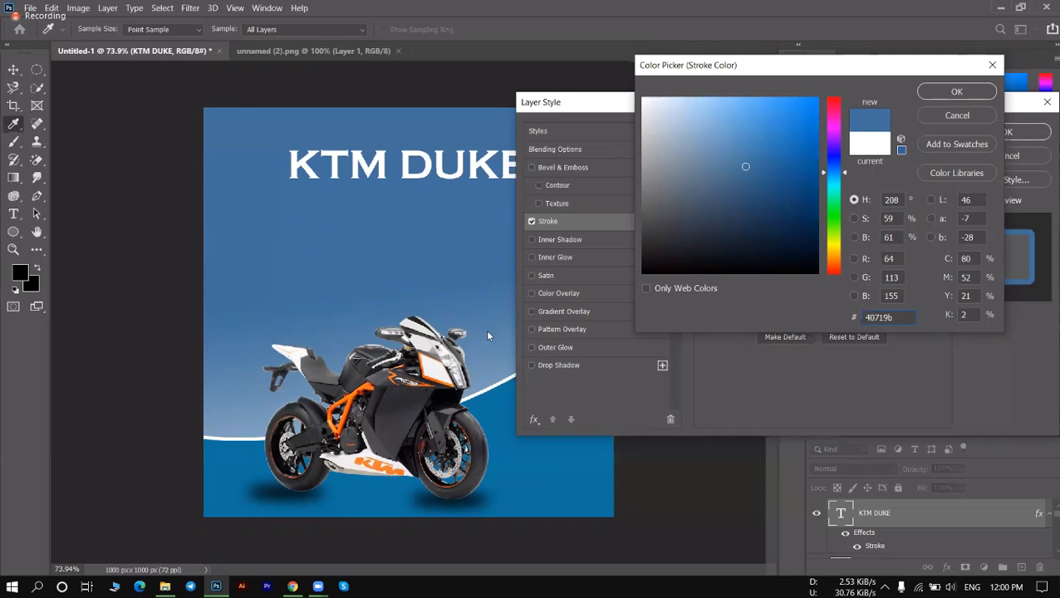
left_click(504, 474)
left_click(398, 424)
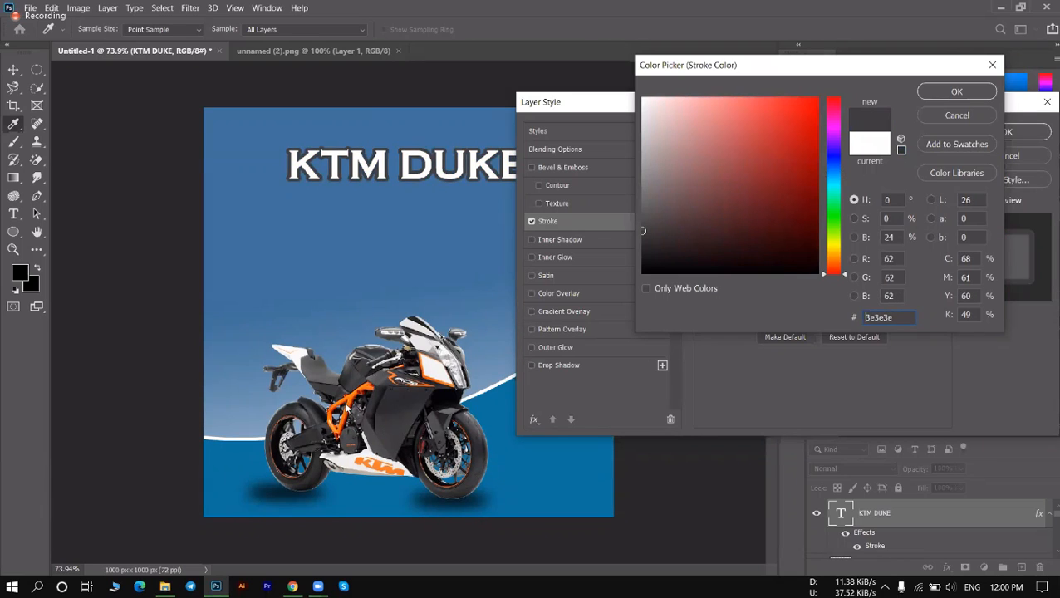
left_click(352, 402)
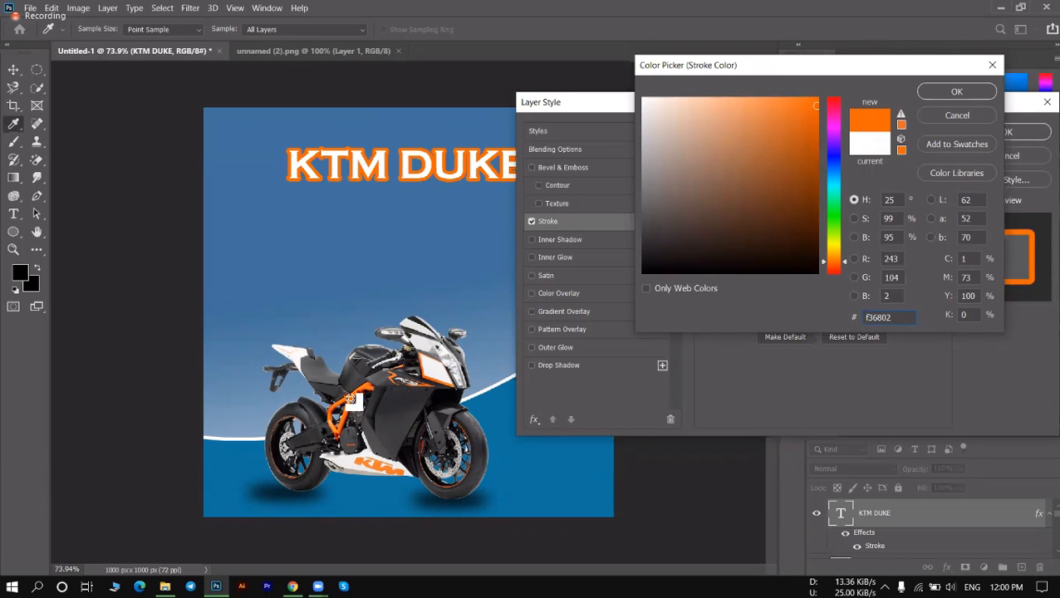
left_click(930, 93)
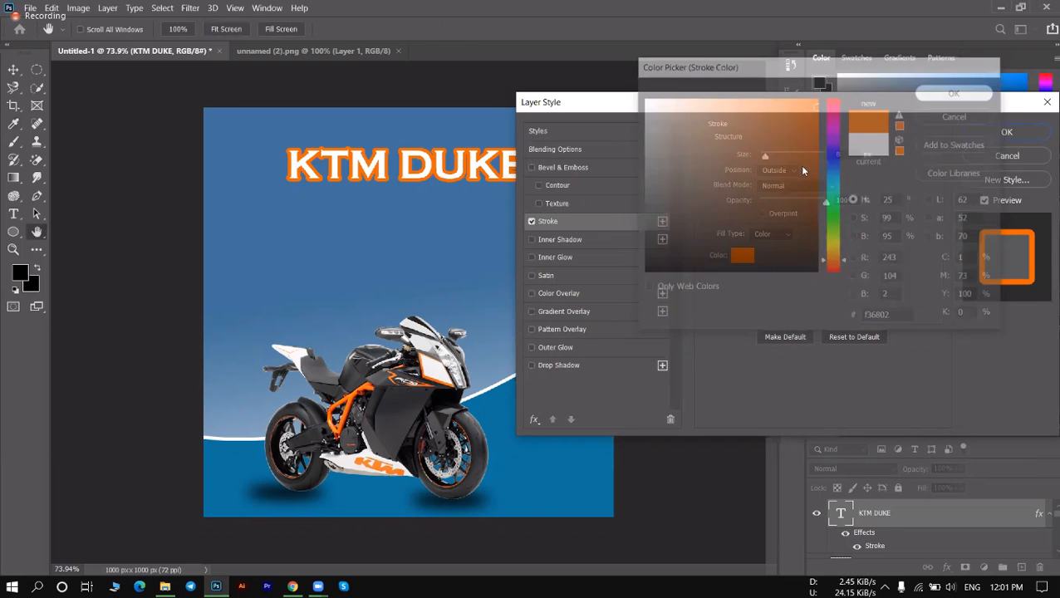
Set the title's stroke size to 3 px with 100% opacity and apply the layer style.
left_click_drag(764, 155, 762, 157)
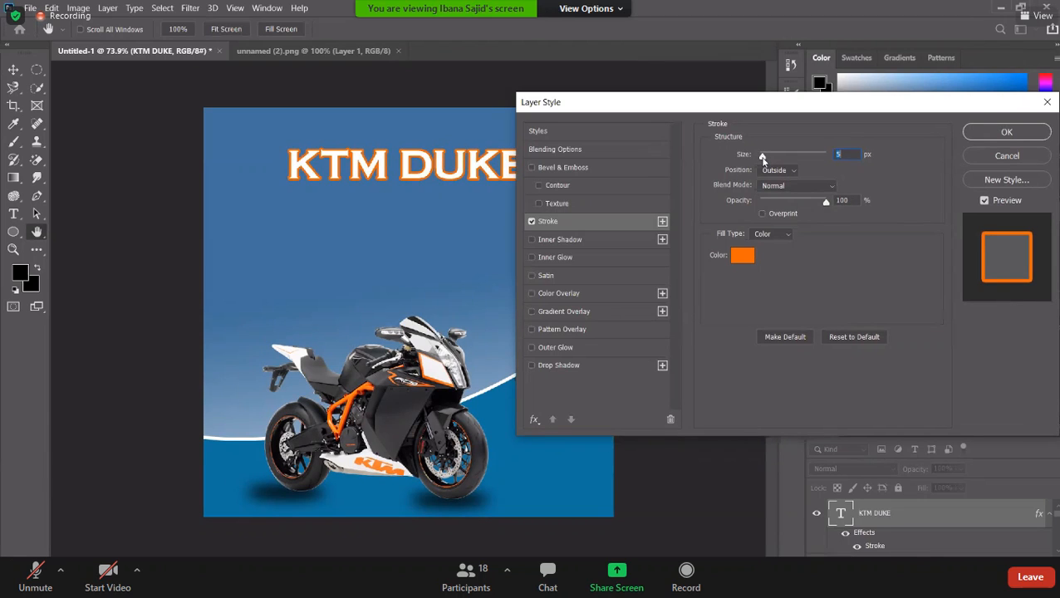
left_click_drag(762, 157, 759, 159)
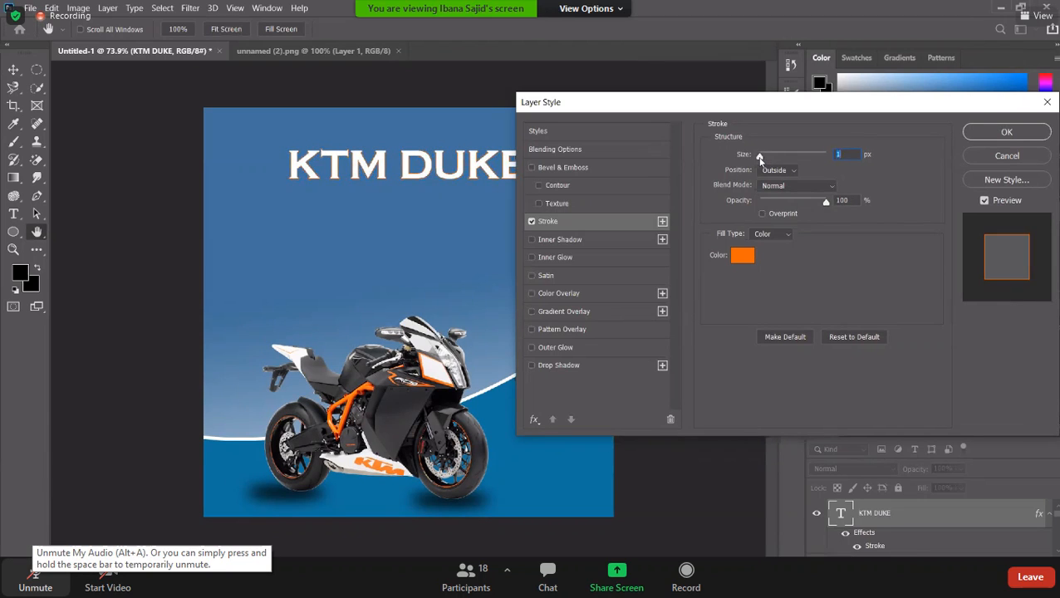
type("3")
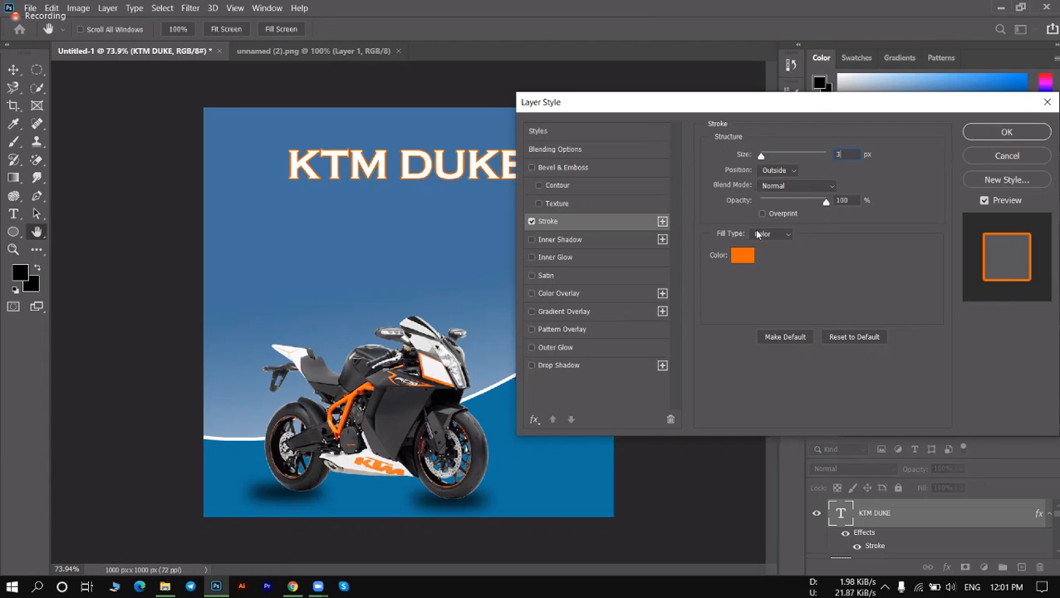
left_click_drag(820, 203, 841, 215)
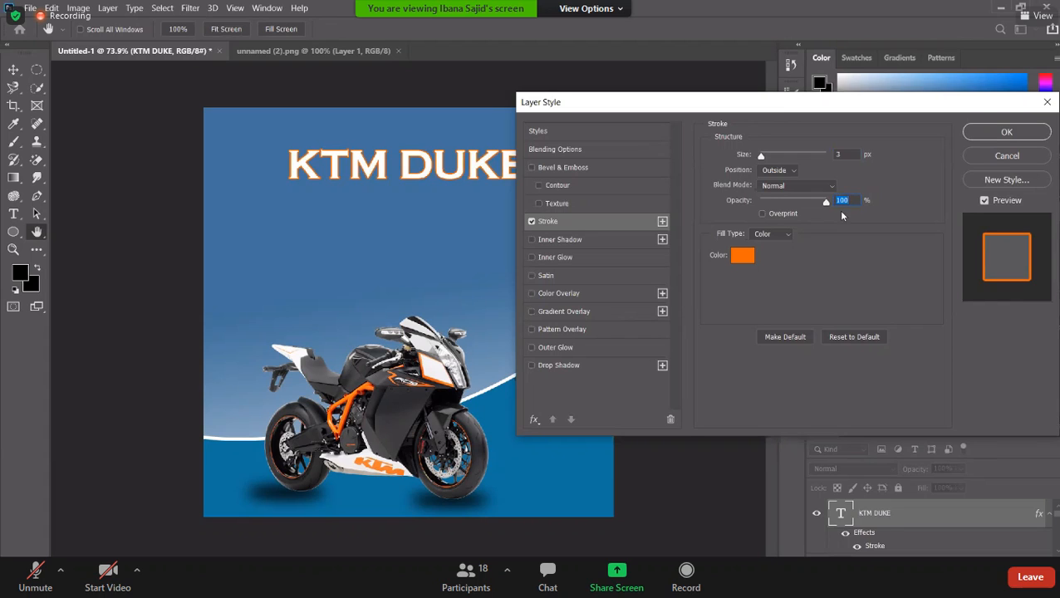
left_click(970, 135)
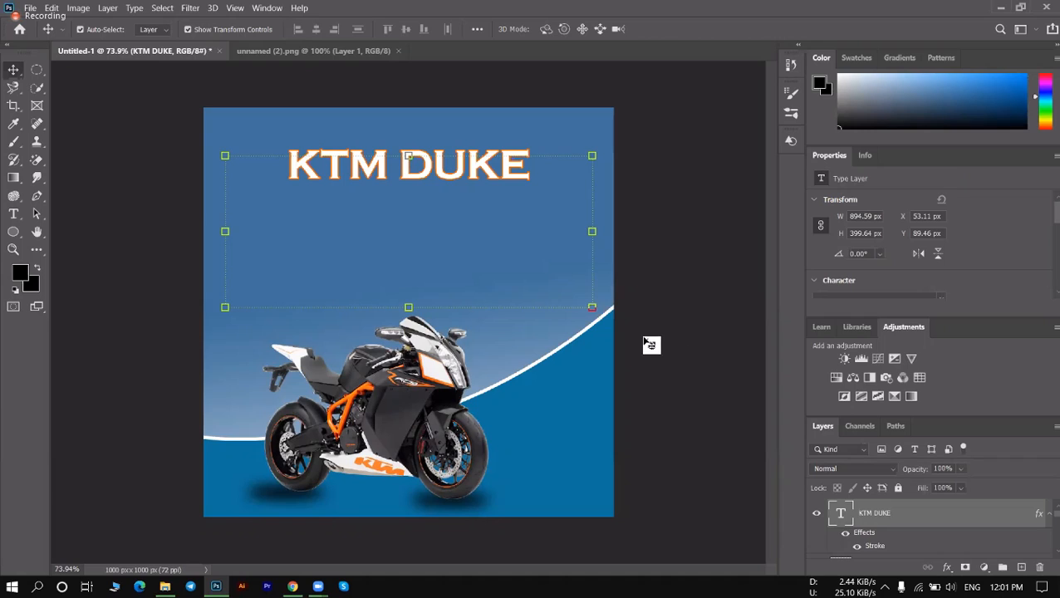
left_click(707, 239)
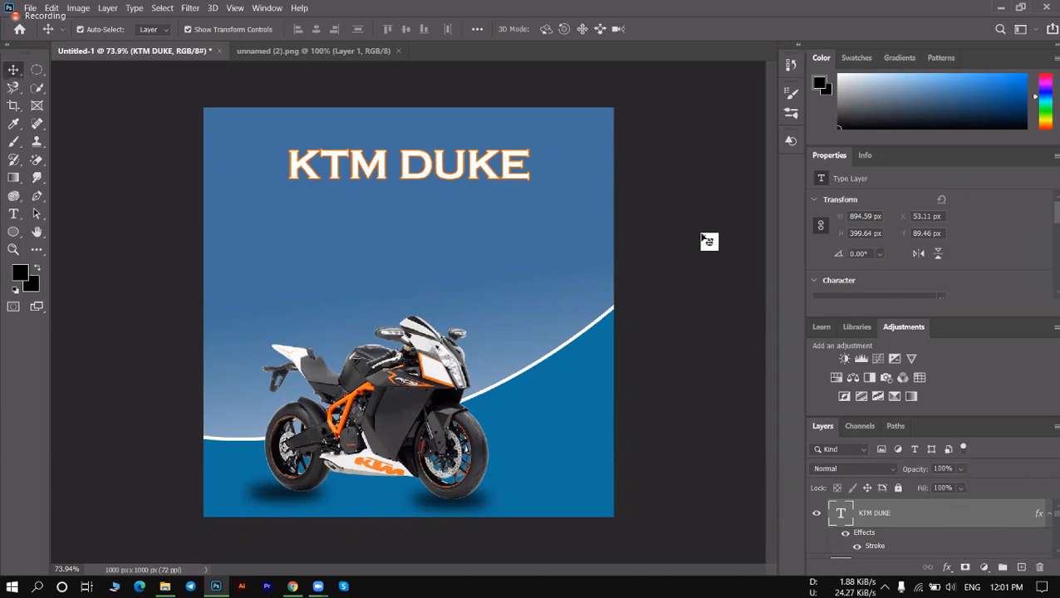
left_click(397, 504)
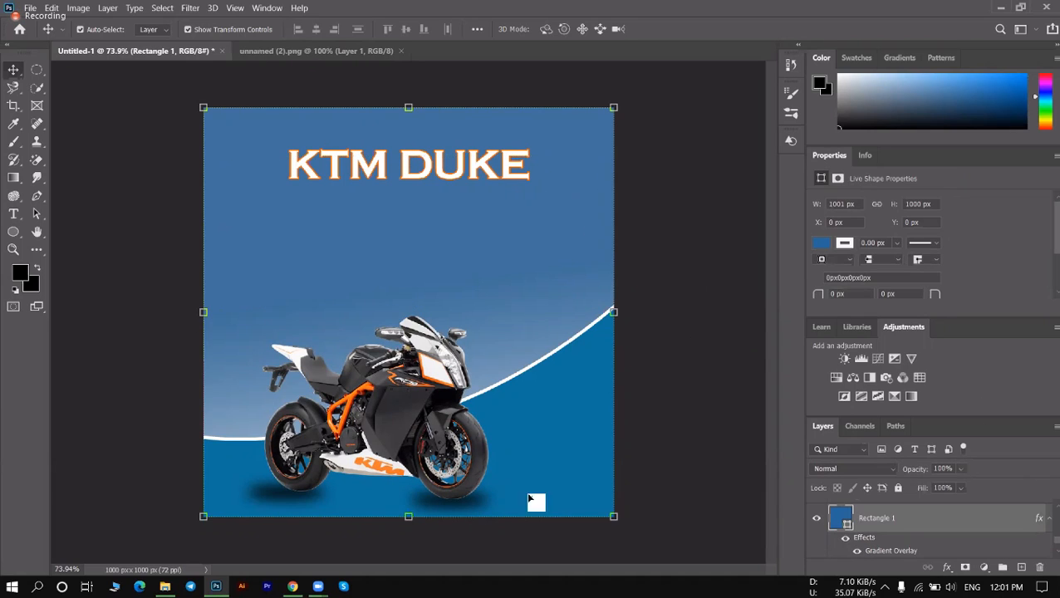
left_click(655, 440)
key("space")
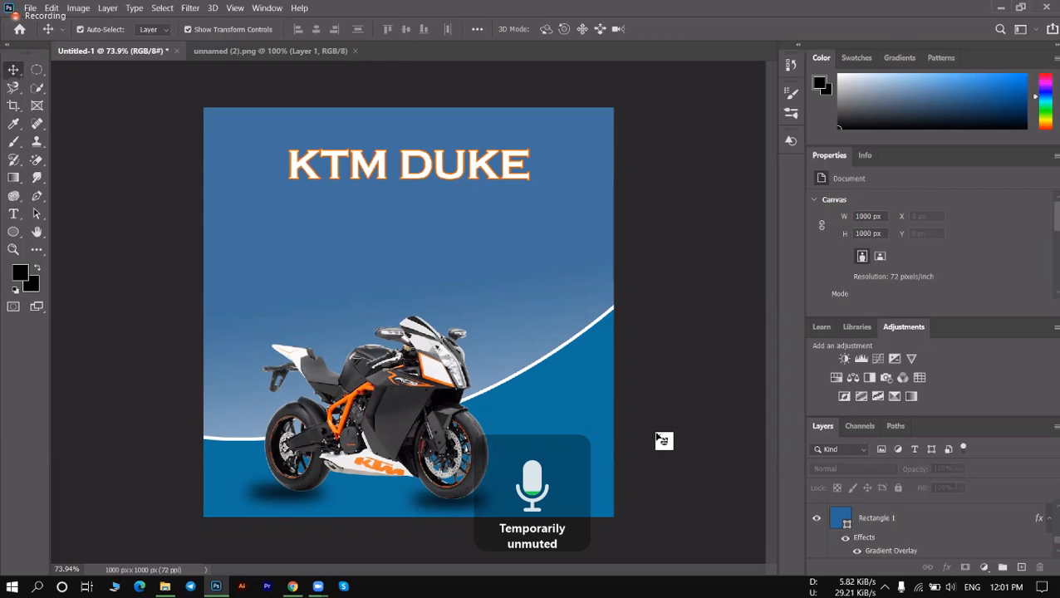
Move the KTM DUKE title slightly up and to the left, to about X 29 px, Y 70 px.
left_click(461, 171)
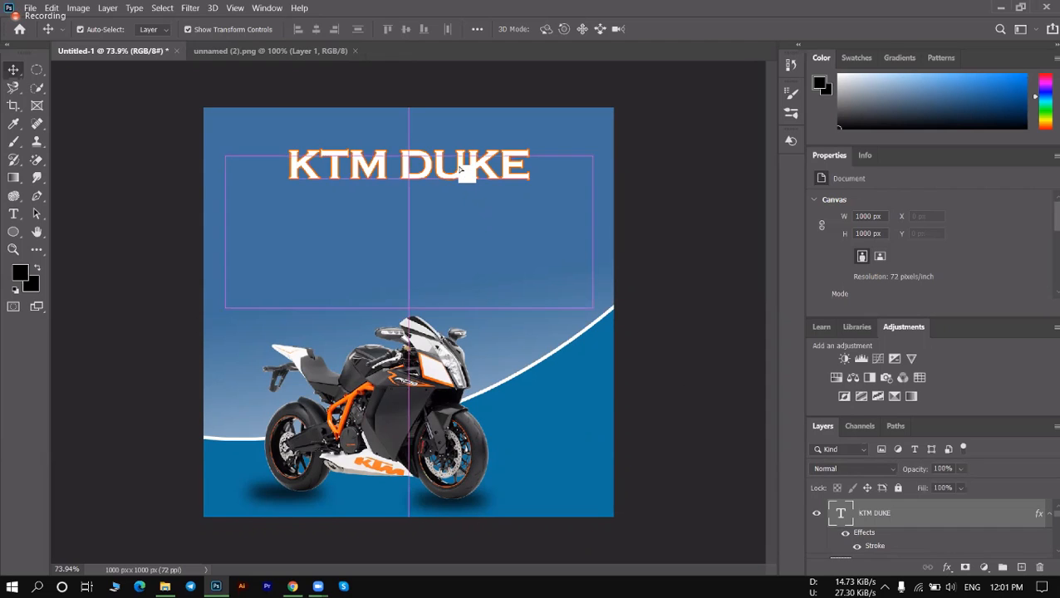
left_click_drag(462, 169, 470, 164)
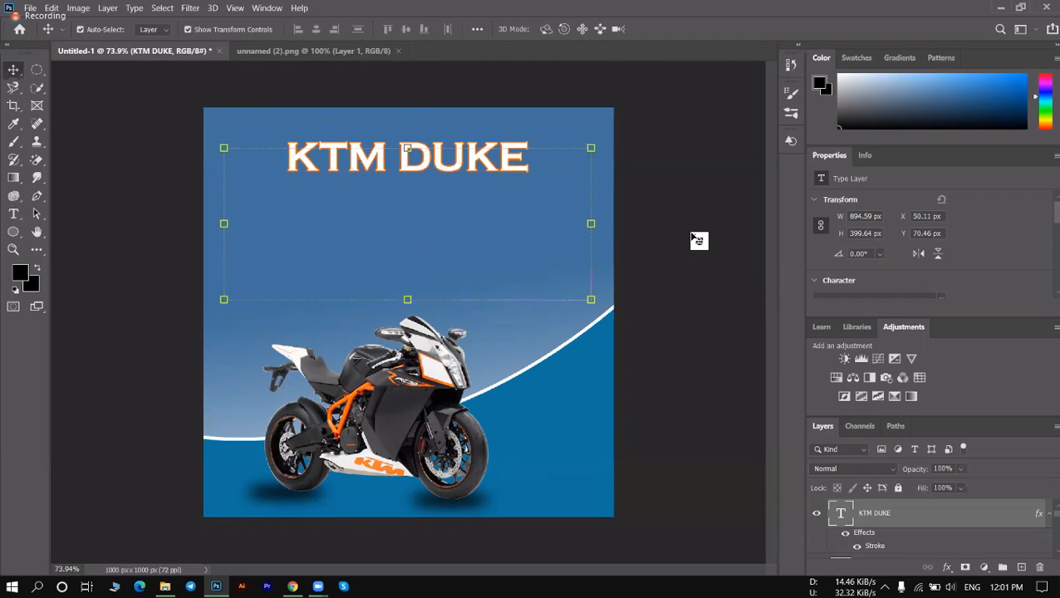
left_click(694, 238)
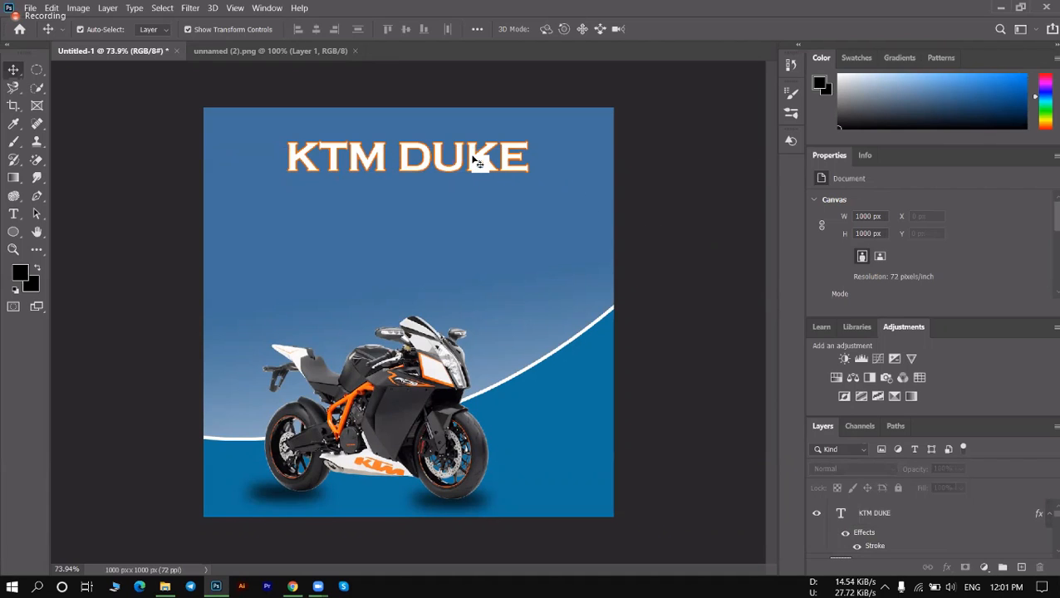
left_click_drag(475, 162, 468, 161)
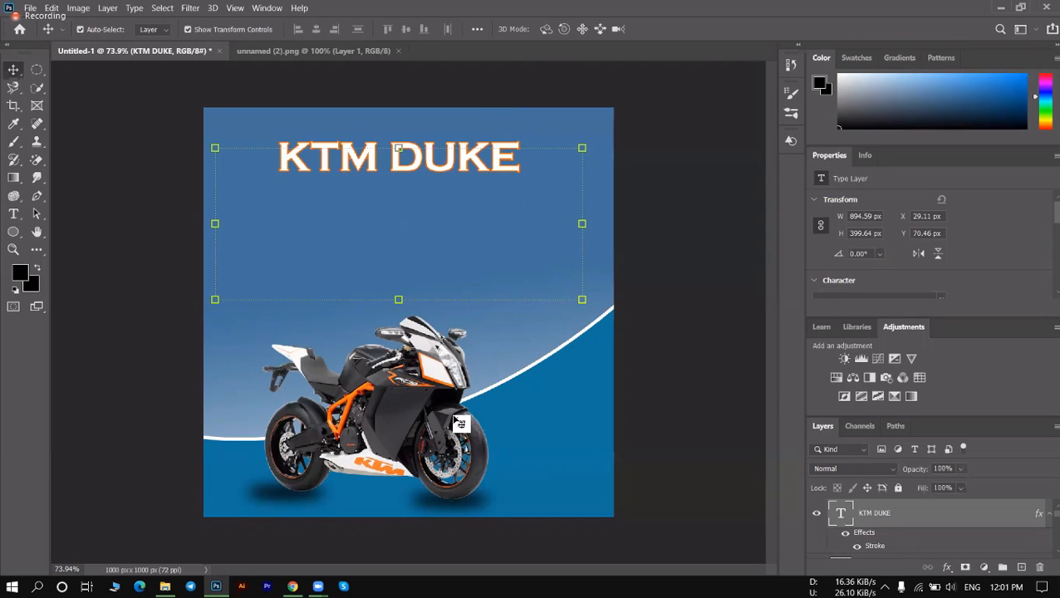
Examine the lettering on the motorcycle's fairing up close.
scroll(413, 395, "up", 3)
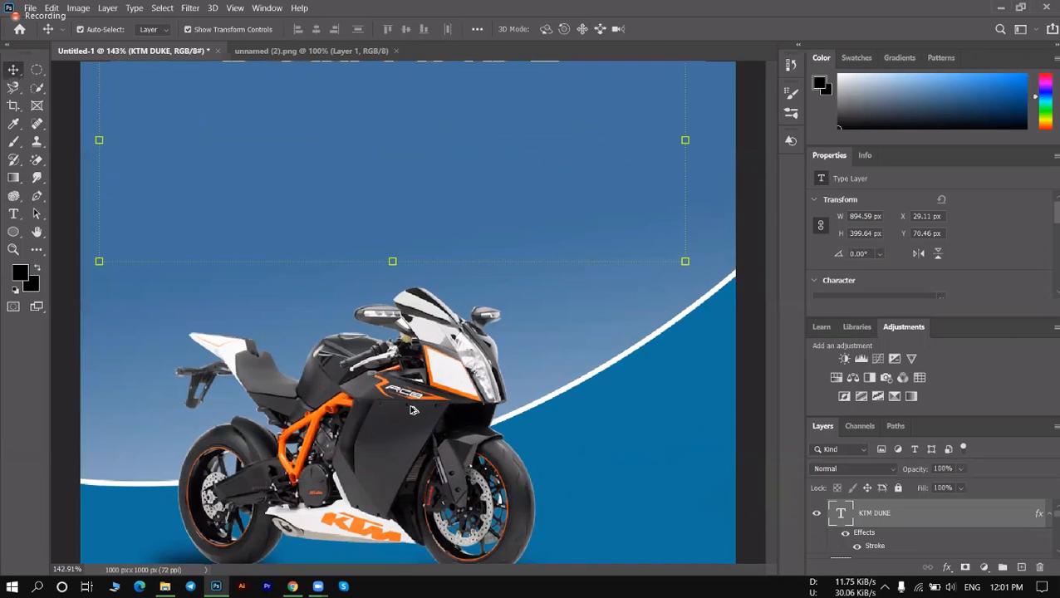
scroll(413, 410, "up", 2)
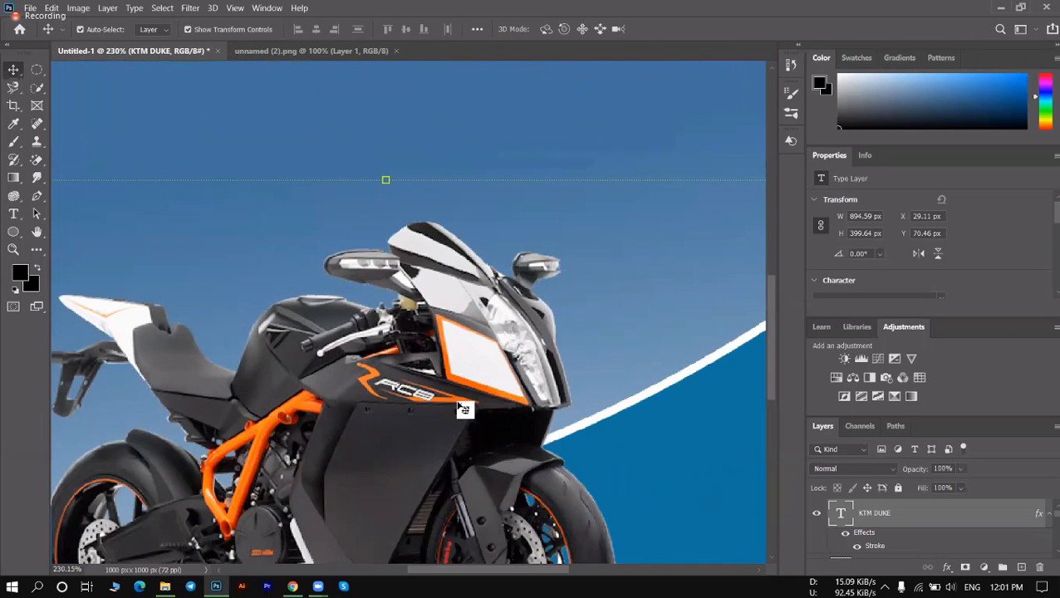
scroll(487, 413, "up", 1)
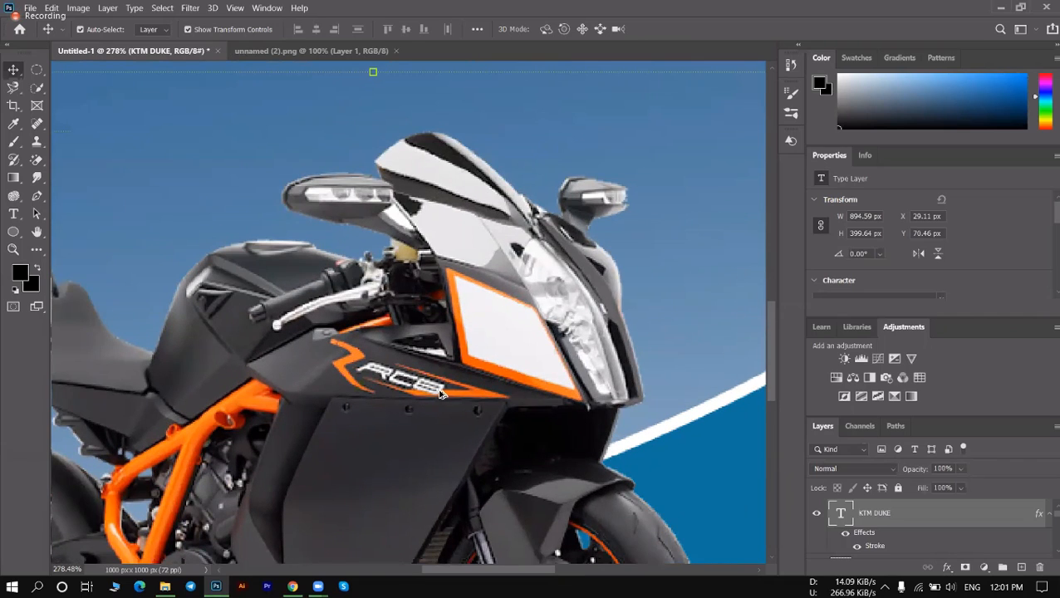
scroll(440, 394, "down", 3)
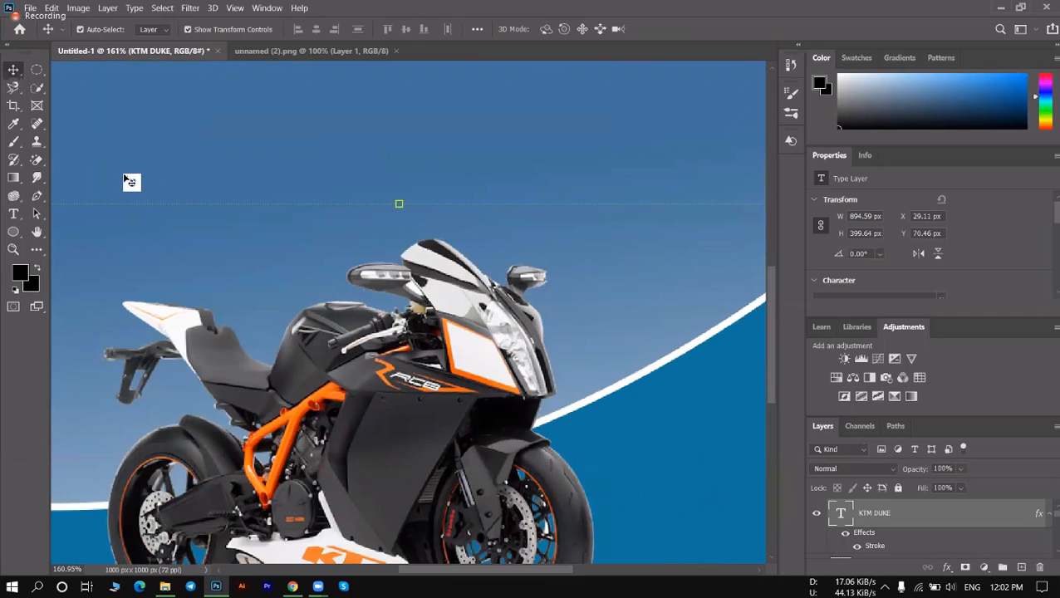
scroll(396, 297, "down", 2)
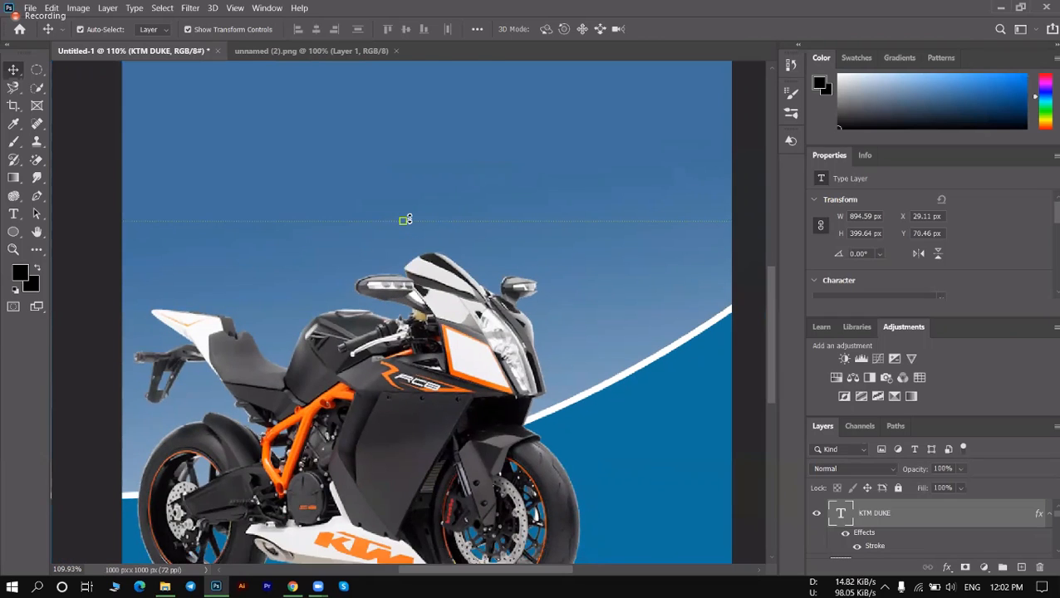
scroll(406, 219, "down", 1)
scroll(394, 286, "down", 2)
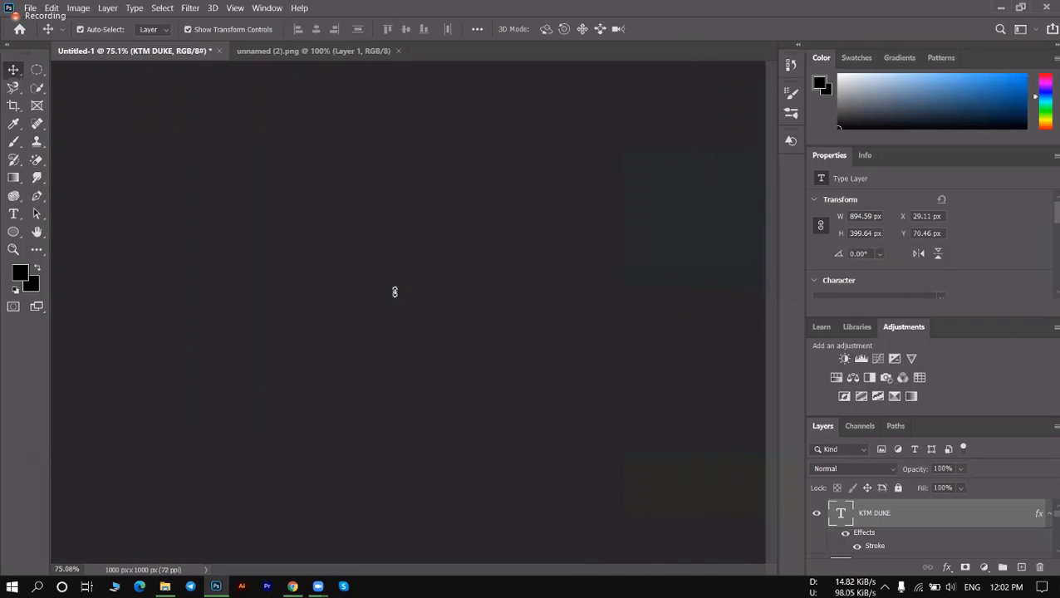
Scale the KTM DUKE title to 102% and shift it slightly right, to about X 27 px, Y 69 px.
left_click_drag(397, 297, 397, 304)
left_click(685, 29)
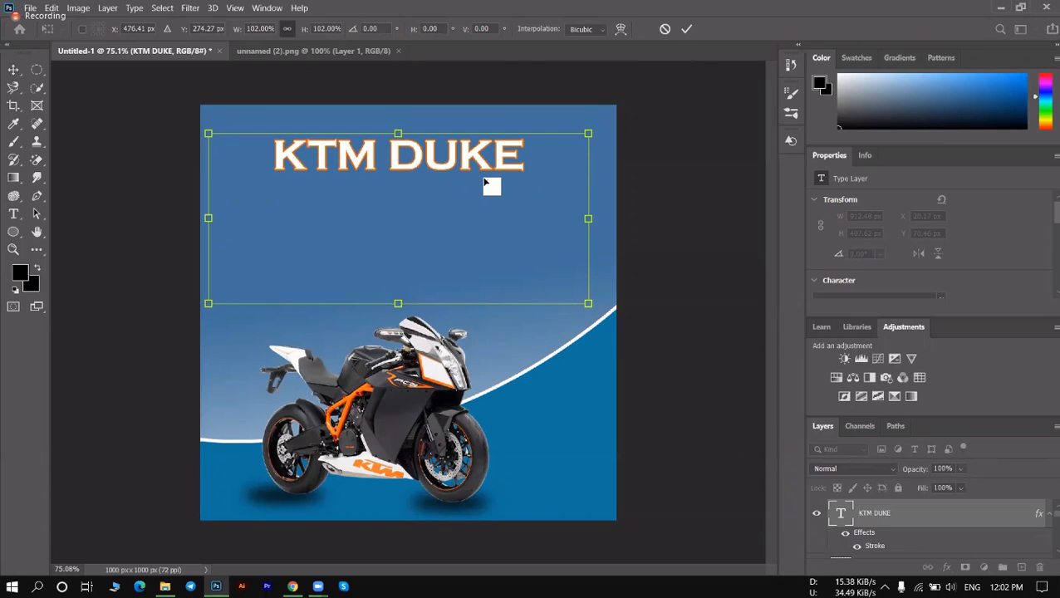
left_click_drag(471, 161, 468, 160)
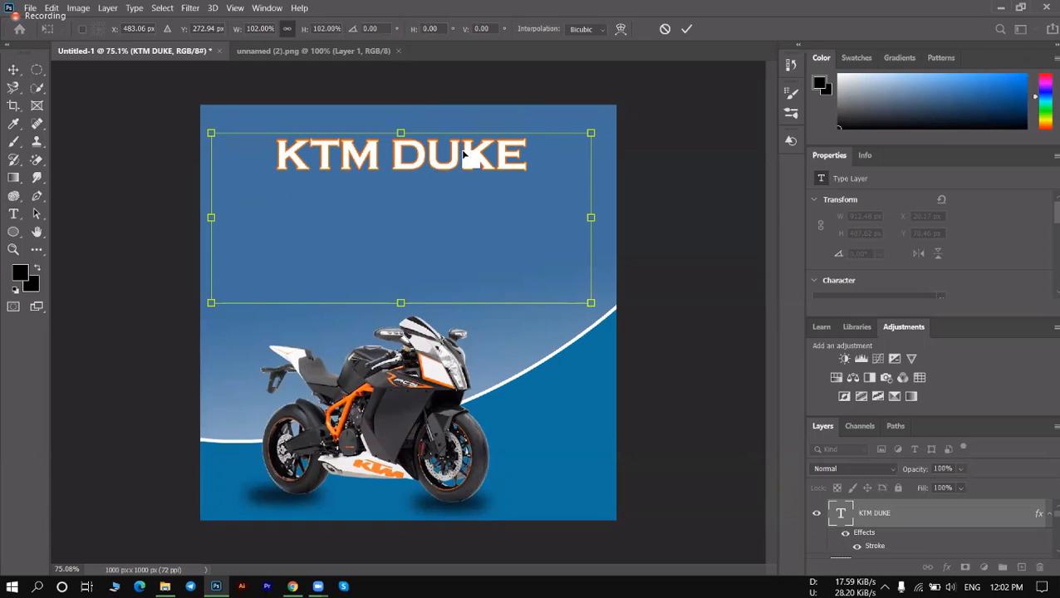
left_click(686, 30)
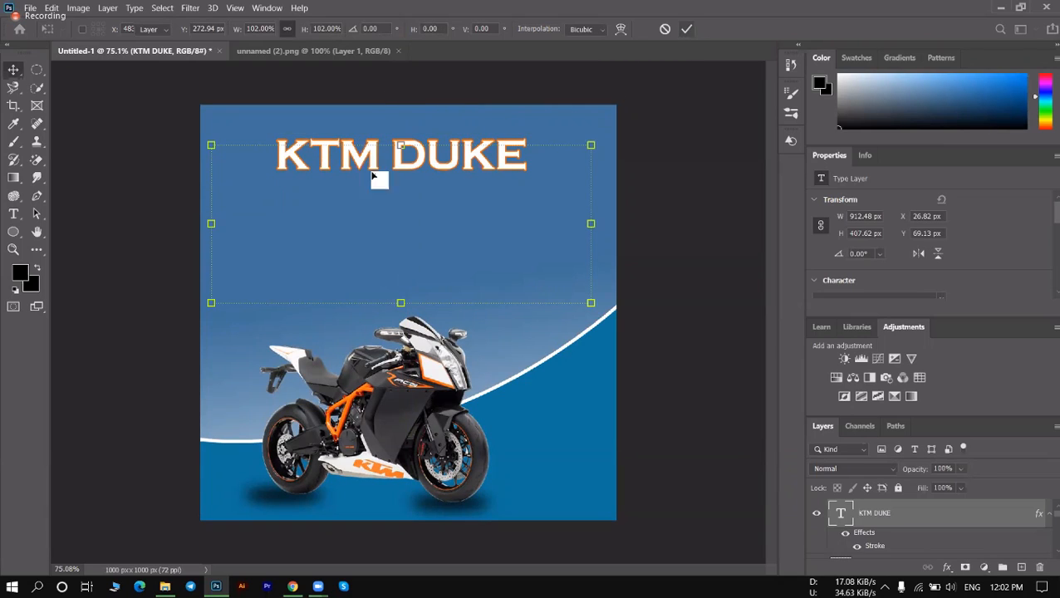
left_click(3, 70)
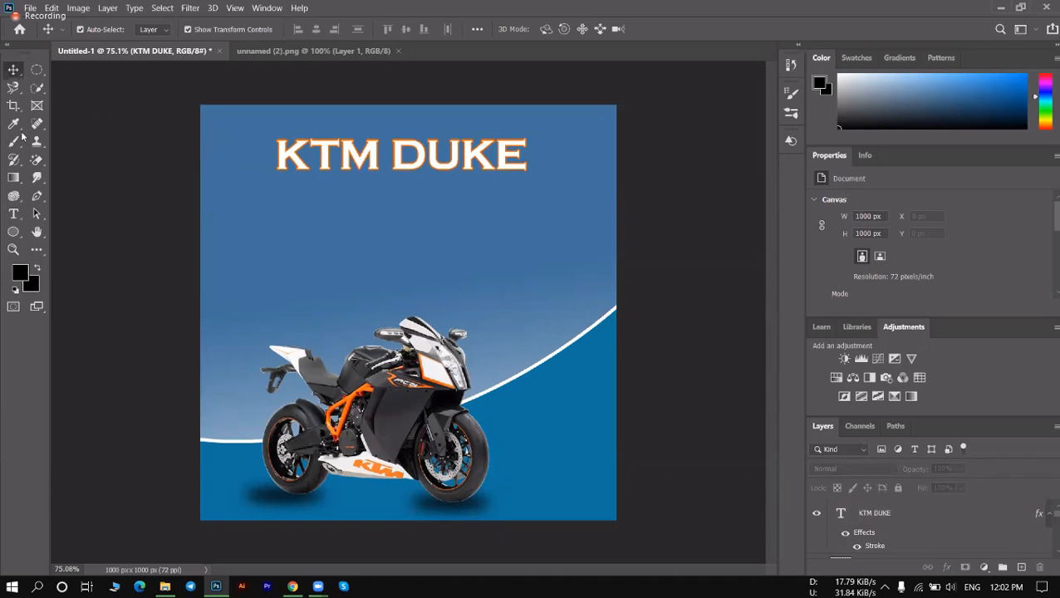
Add a text box about 380 by 150 px below the KTM DUKE title with the text RCB.
left_click(13, 214)
left_click(339, 208)
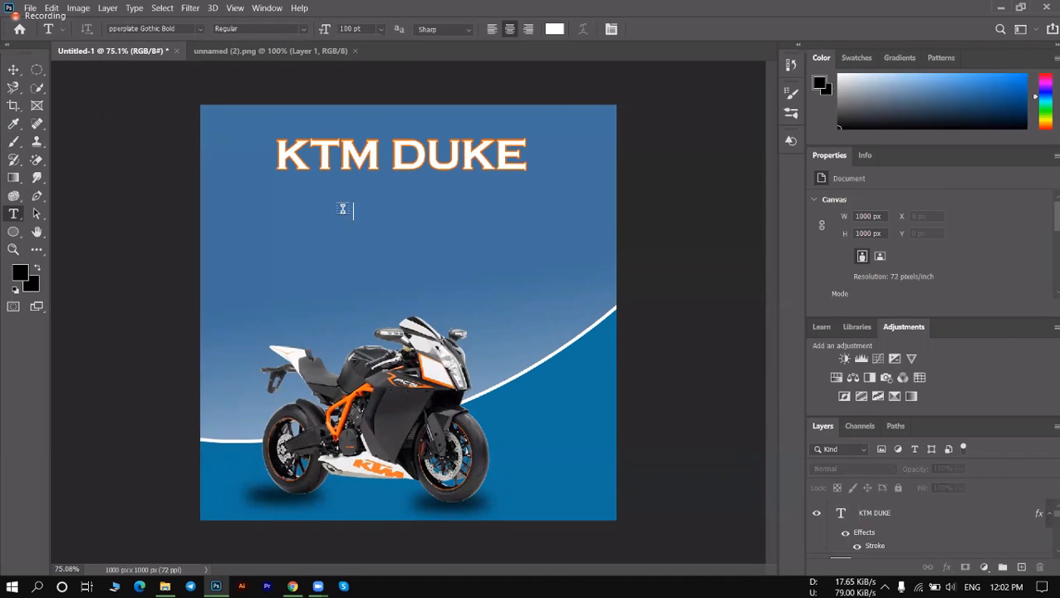
left_click_drag(324, 193, 481, 254)
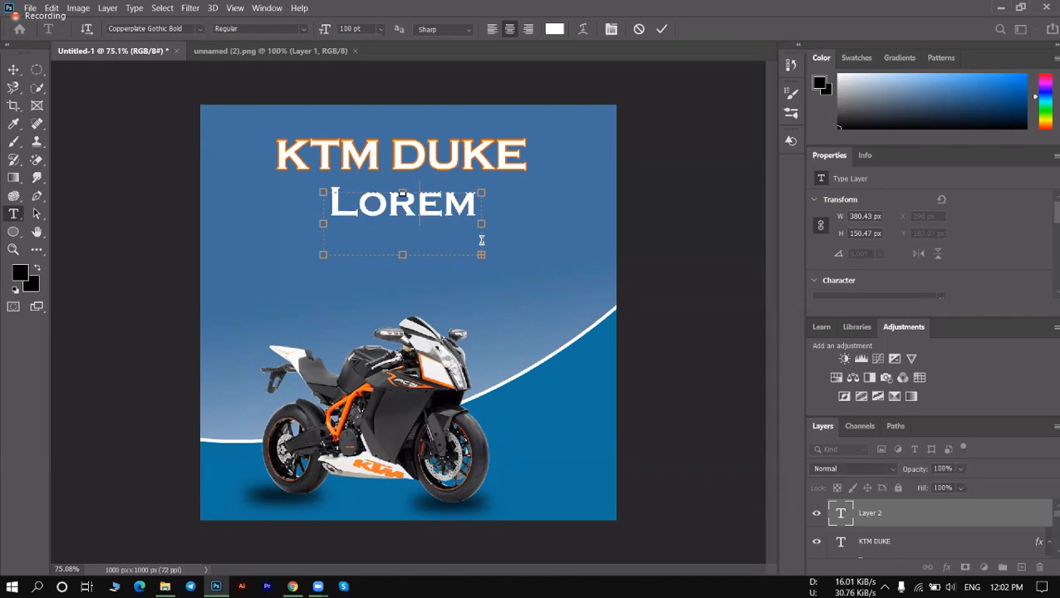
type("RCB")
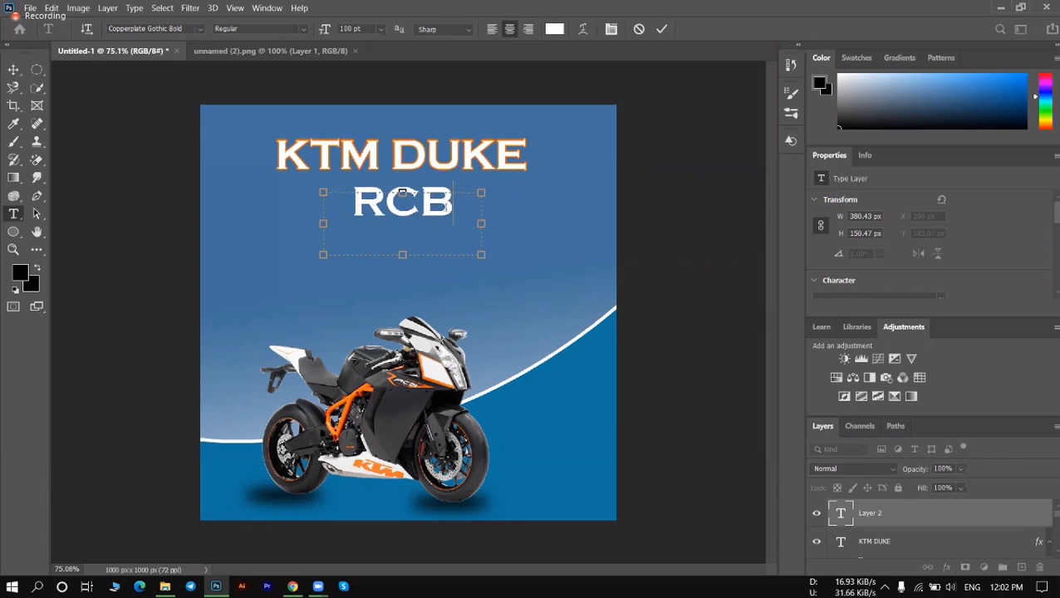
Change the font of the RCB text to Brush Script MT.
key("ctrl+a")
left_click(303, 30)
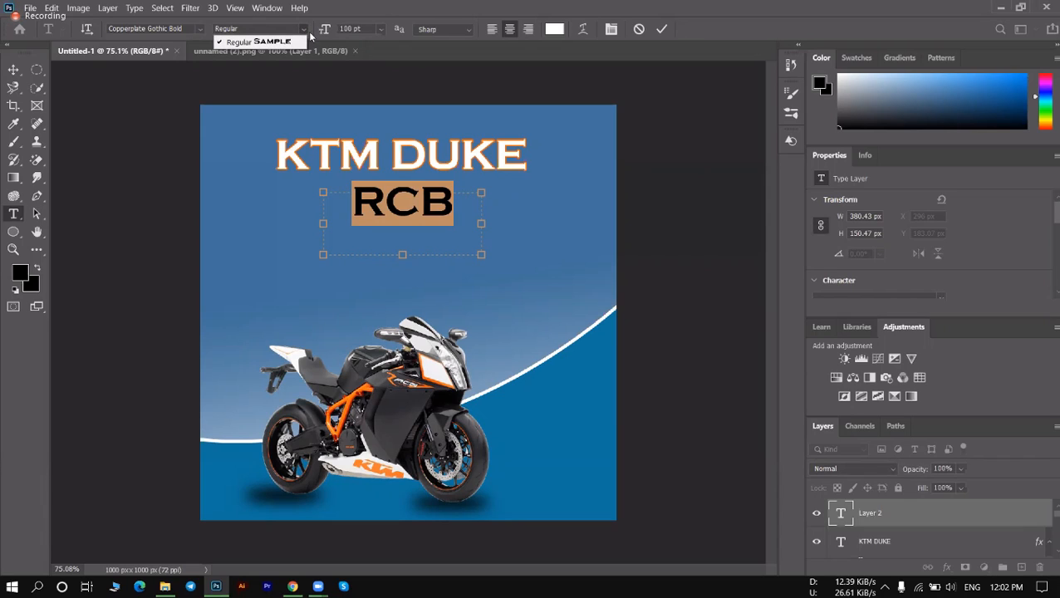
left_click(309, 32)
left_click(202, 29)
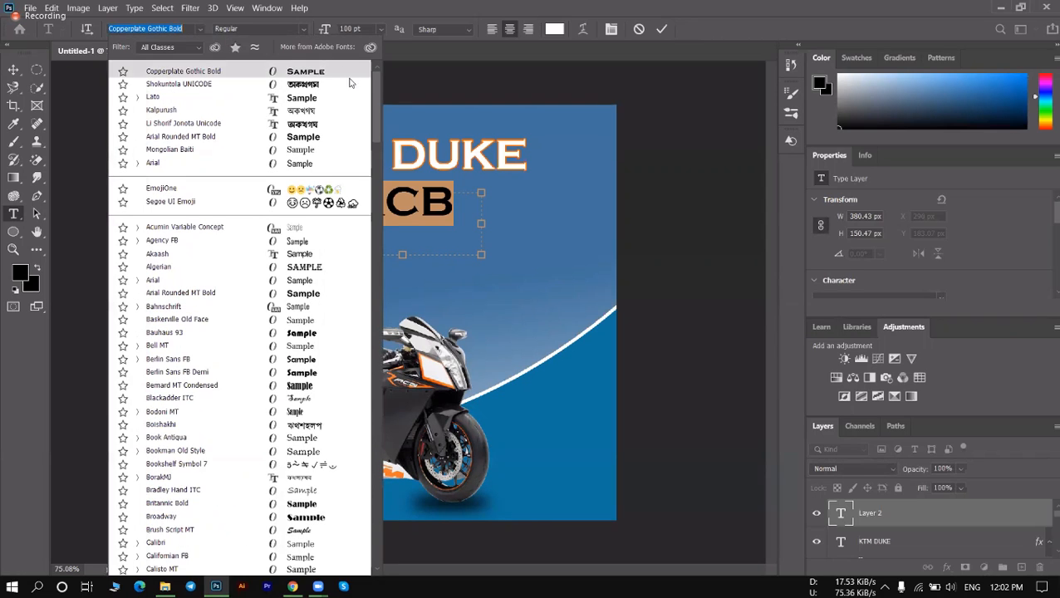
left_click_drag(378, 107, 370, 151)
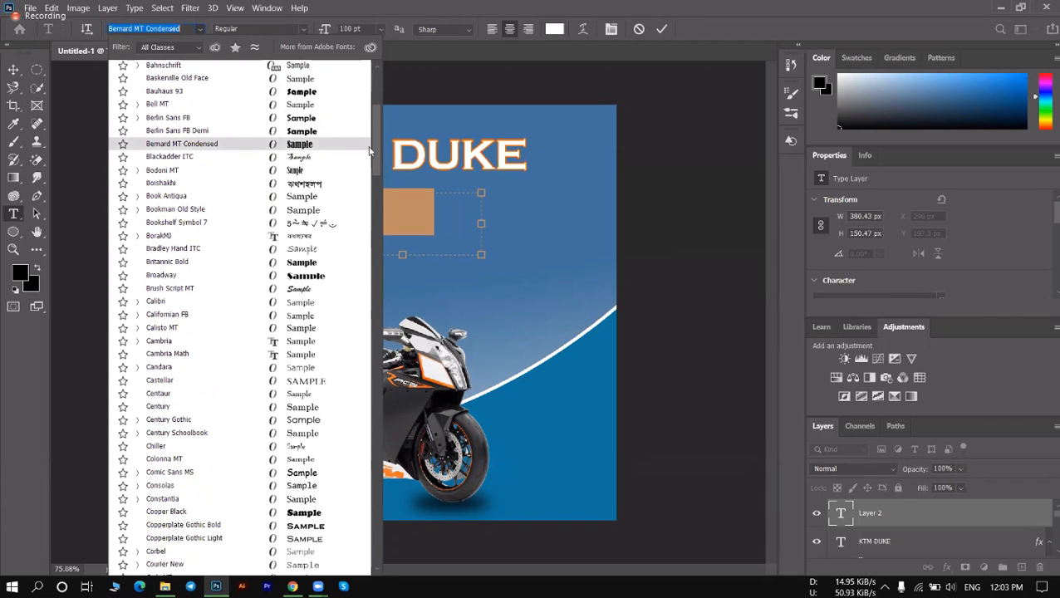
left_click(281, 290)
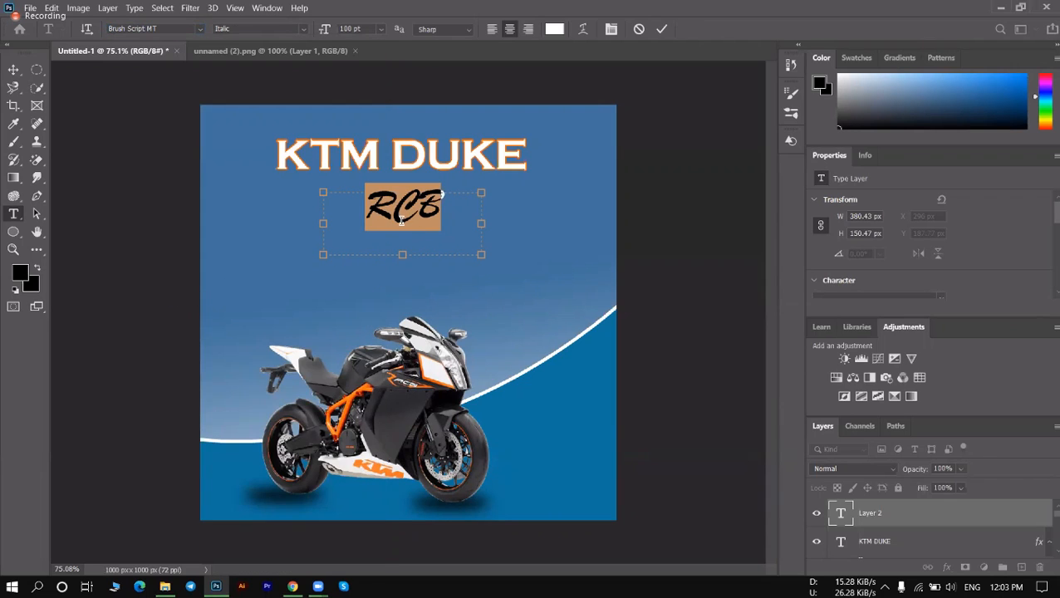
left_click(459, 227)
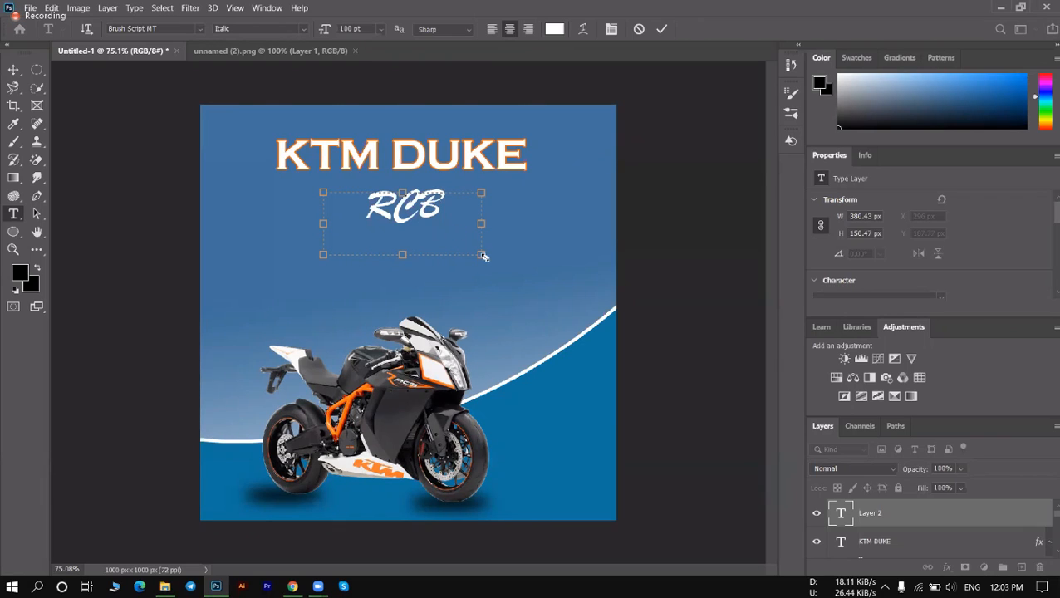
Try a size of 110 pt for the RCB text, set it to 90 pt and commit the text edit.
double_click(437, 210)
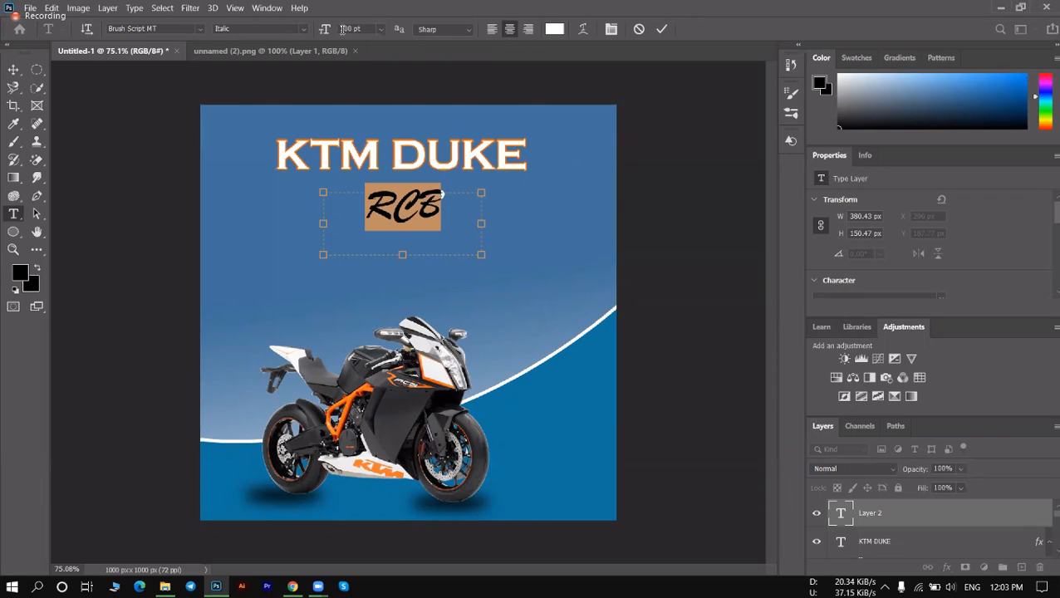
left_click(304, 29)
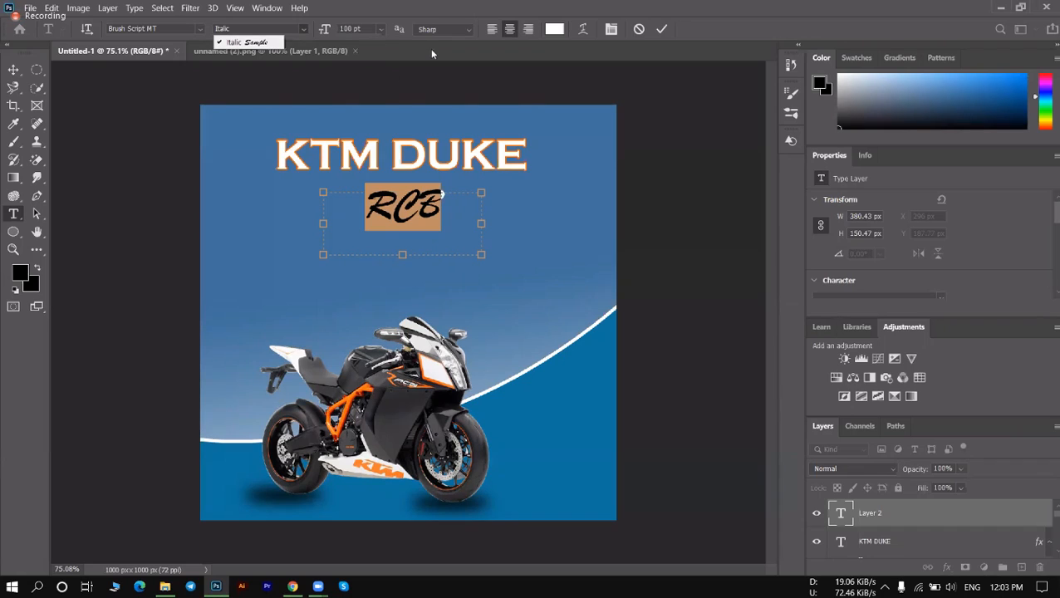
left_click(351, 31)
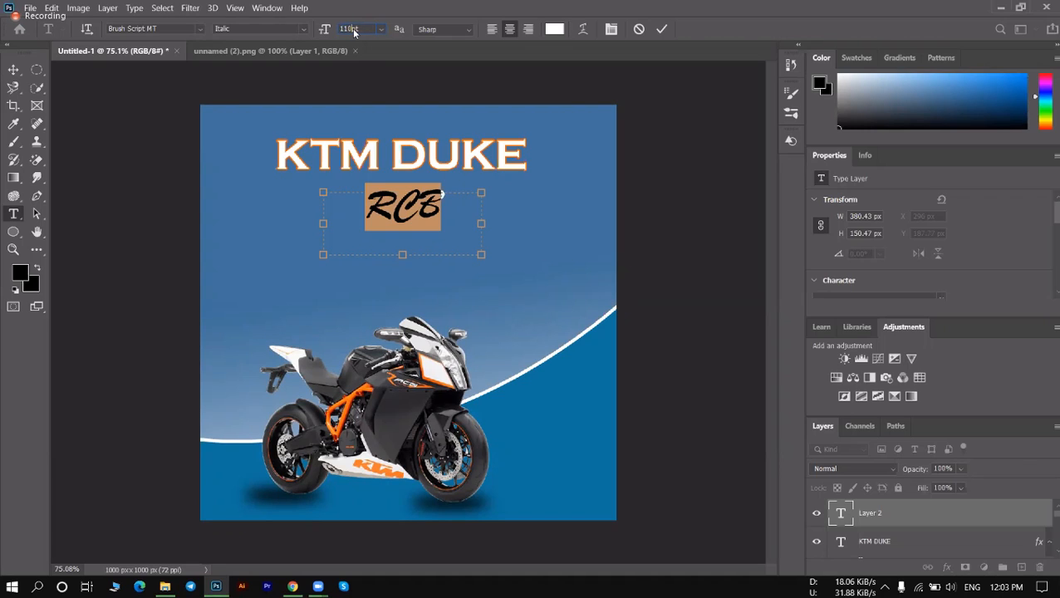
key("Return")
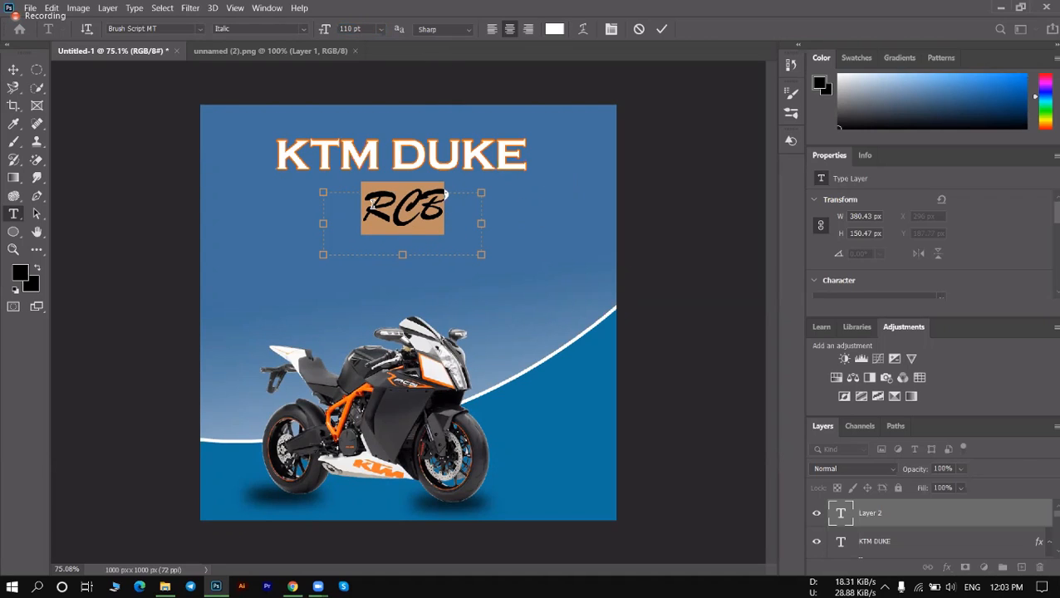
left_click(348, 28)
key("Return")
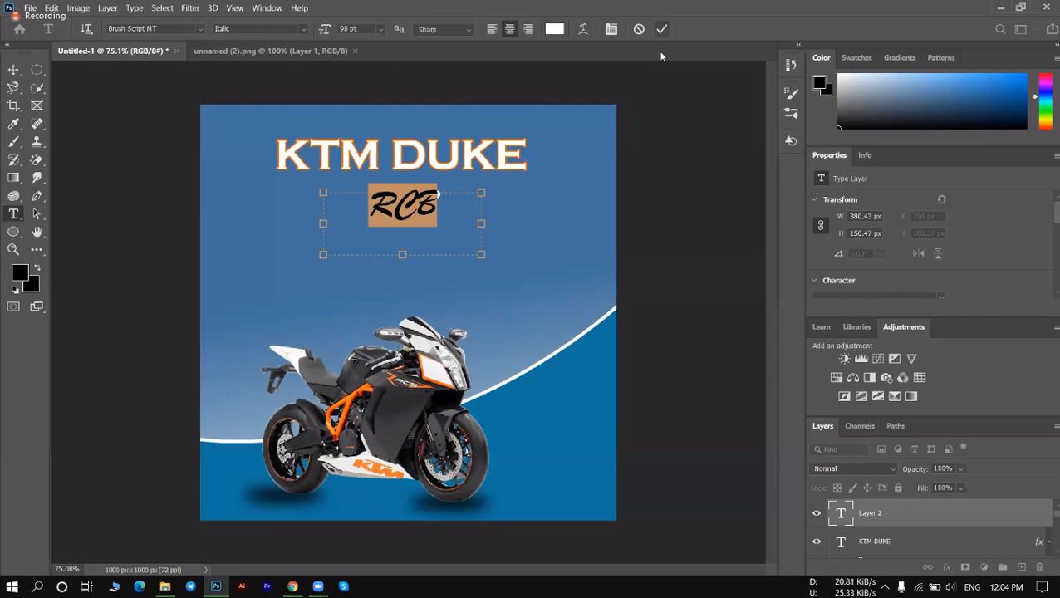
left_click(661, 28)
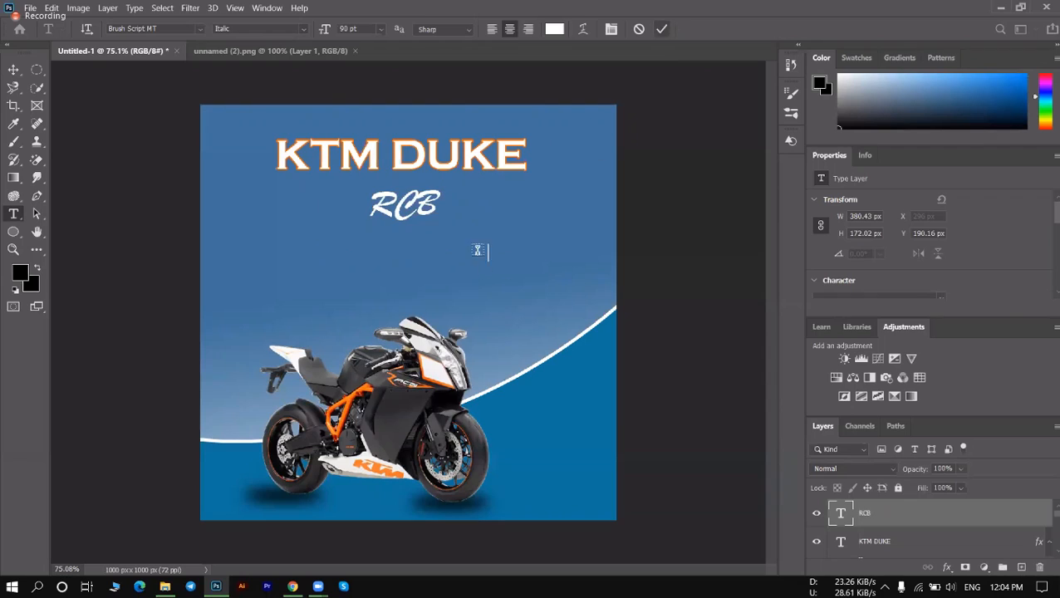
Move the RCB text slightly left beneath the title, to about X 278 px.
left_click(15, 71)
left_click_drag(402, 220, 394, 209)
key("t")
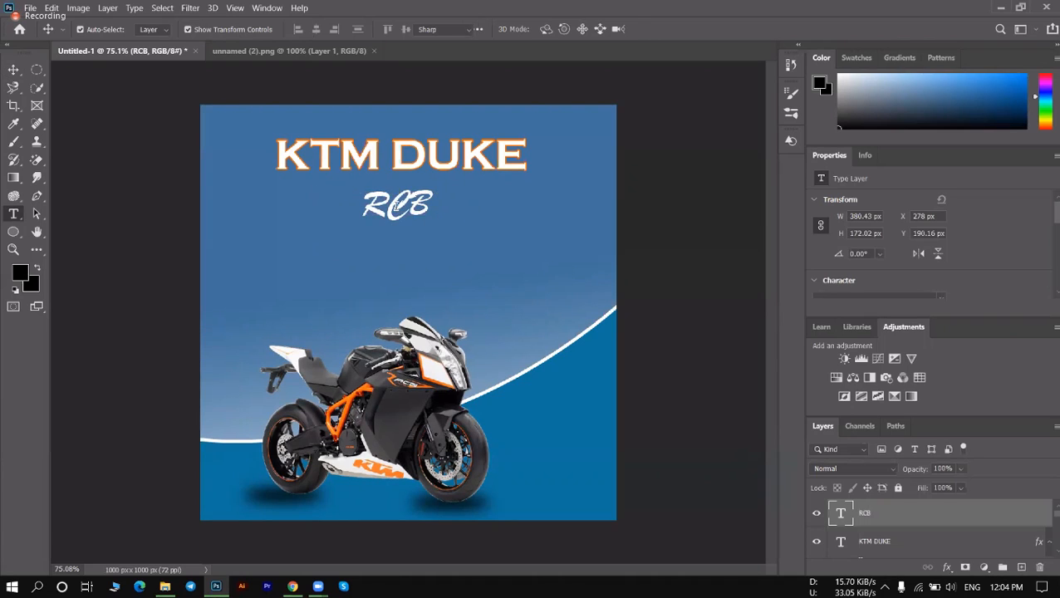
double_click(395, 206)
Add a 2 px orange outside stroke to the RCB text layer and deselect it.
left_click(990, 513)
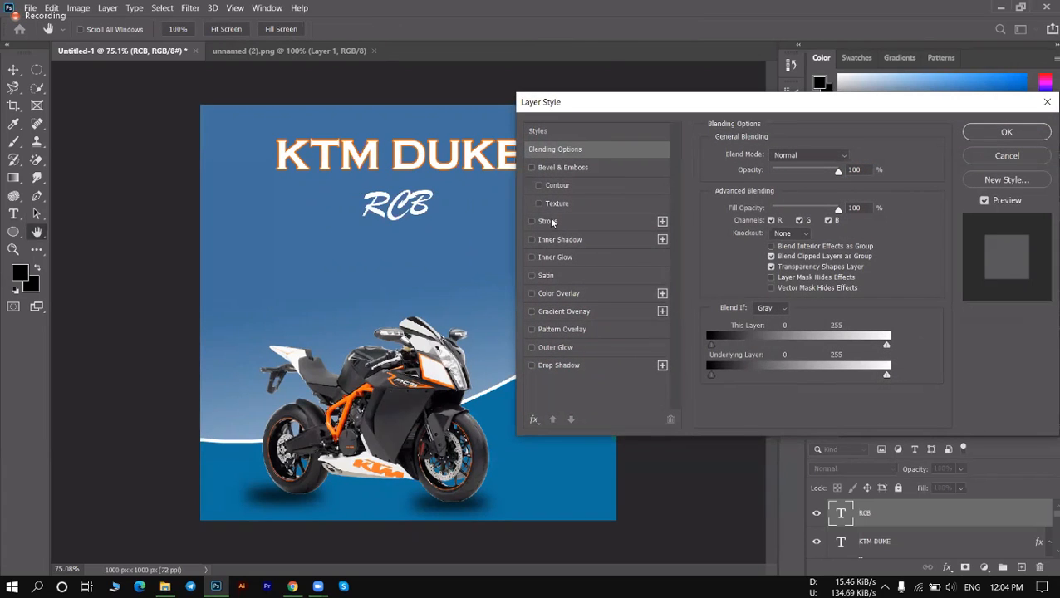
left_click(598, 221)
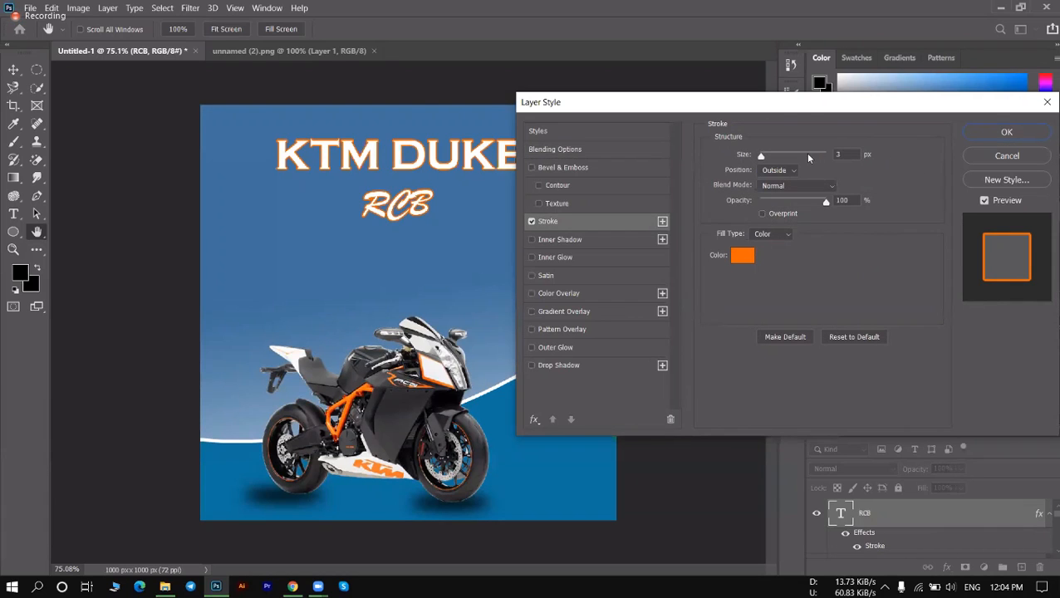
key("Tab")
type("2")
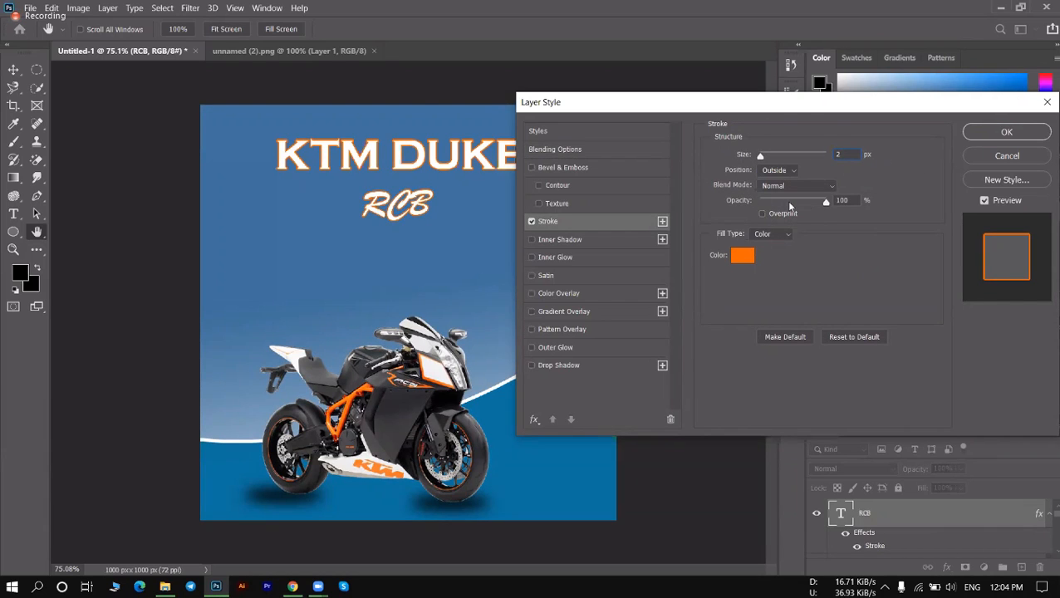
left_click(1007, 133)
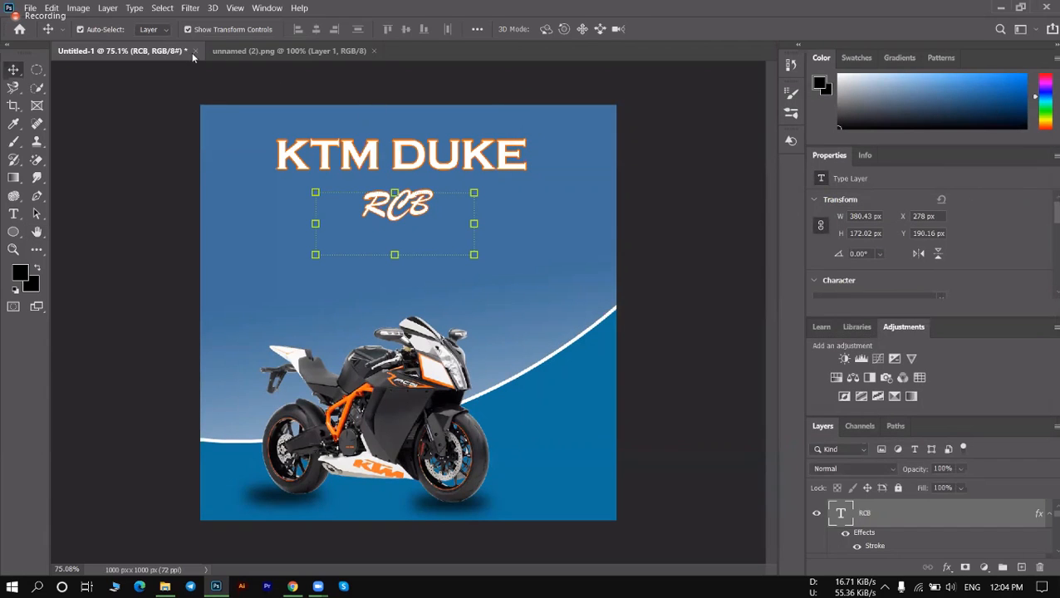
left_click(146, 118)
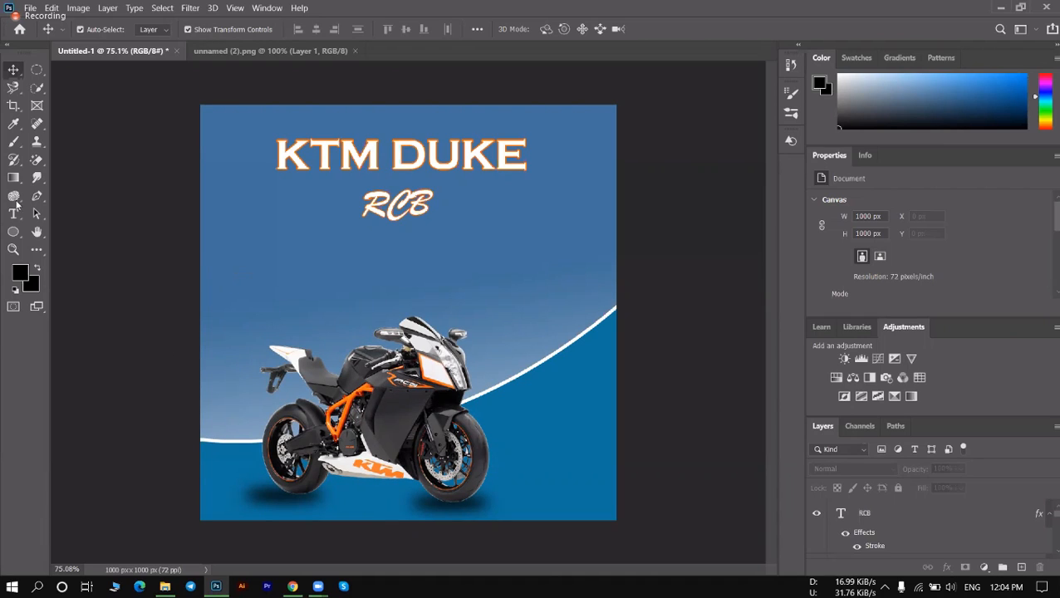
Choose the Custom Shape tool and expand the Legacy Default Shapes set within All Legacy Default Shapes.
left_click(14, 233)
right_click(14, 232)
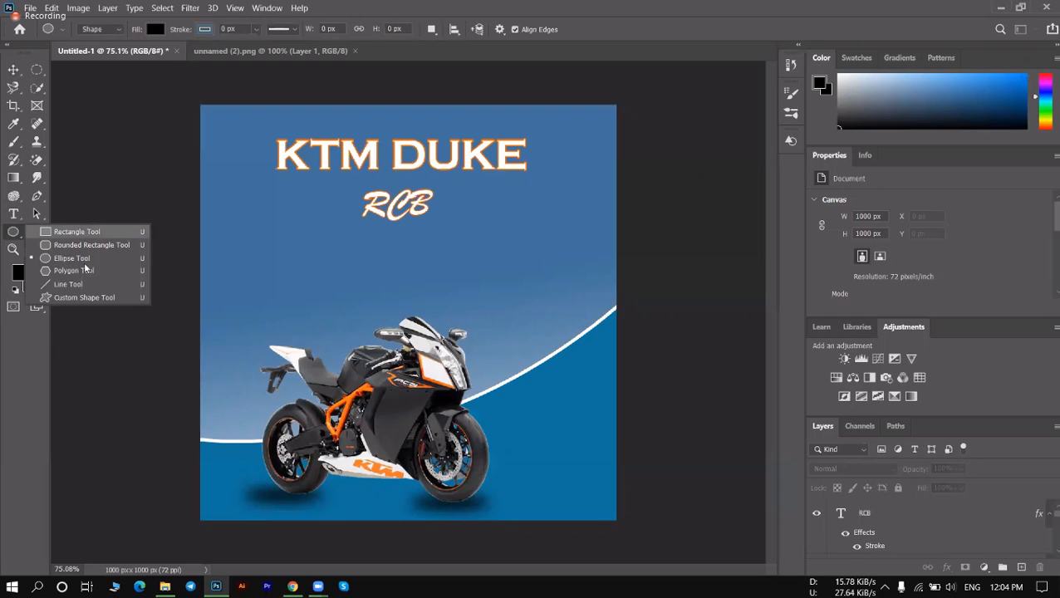
left_click(77, 297)
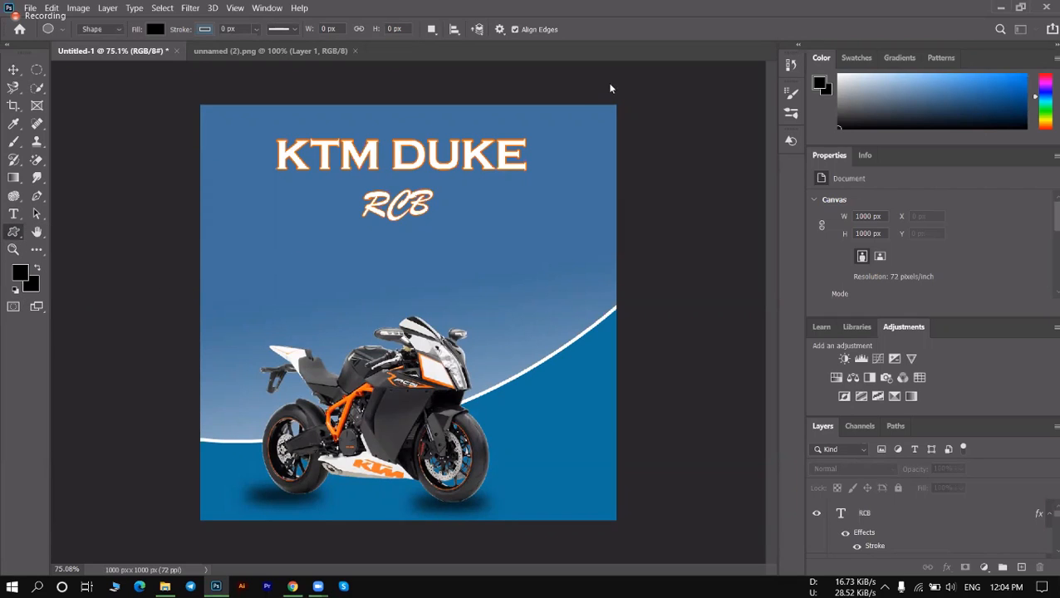
left_click(562, 29)
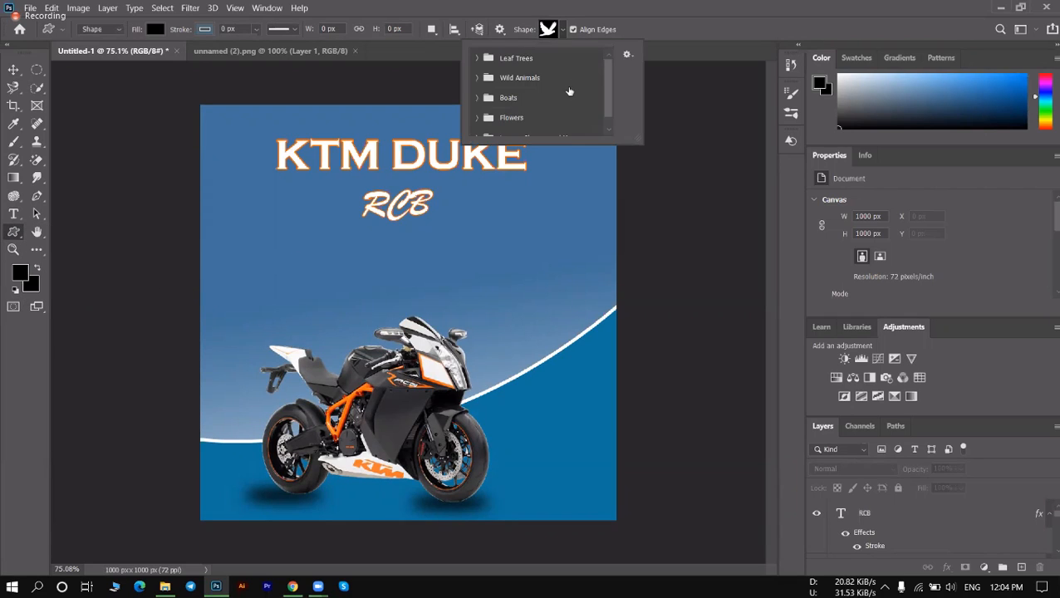
scroll(567, 93, "down", 1)
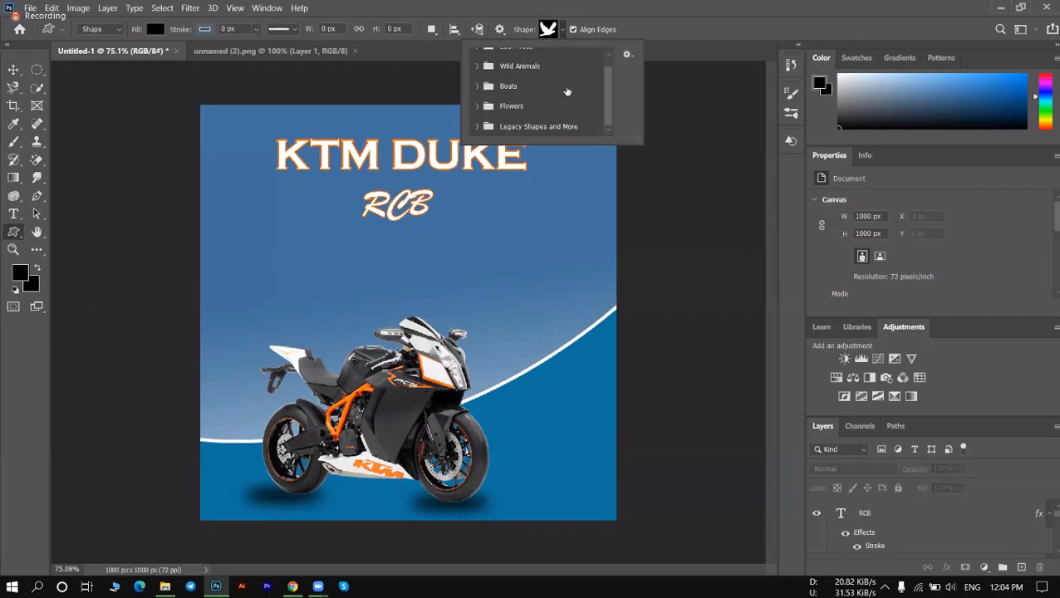
left_click(476, 127)
left_click(494, 127)
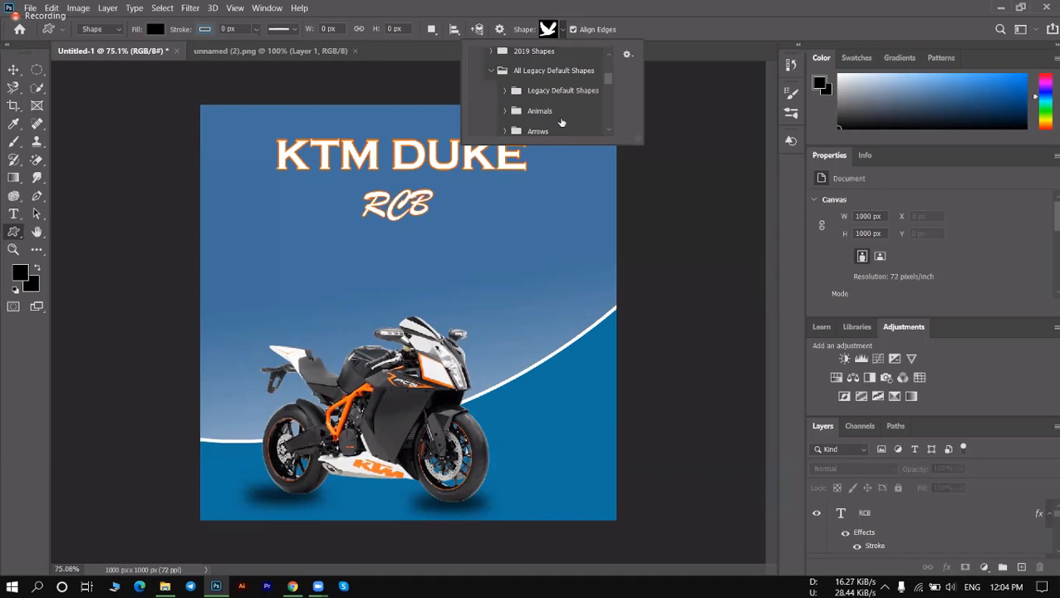
scroll(555, 121, "down", 1)
left_click(504, 83)
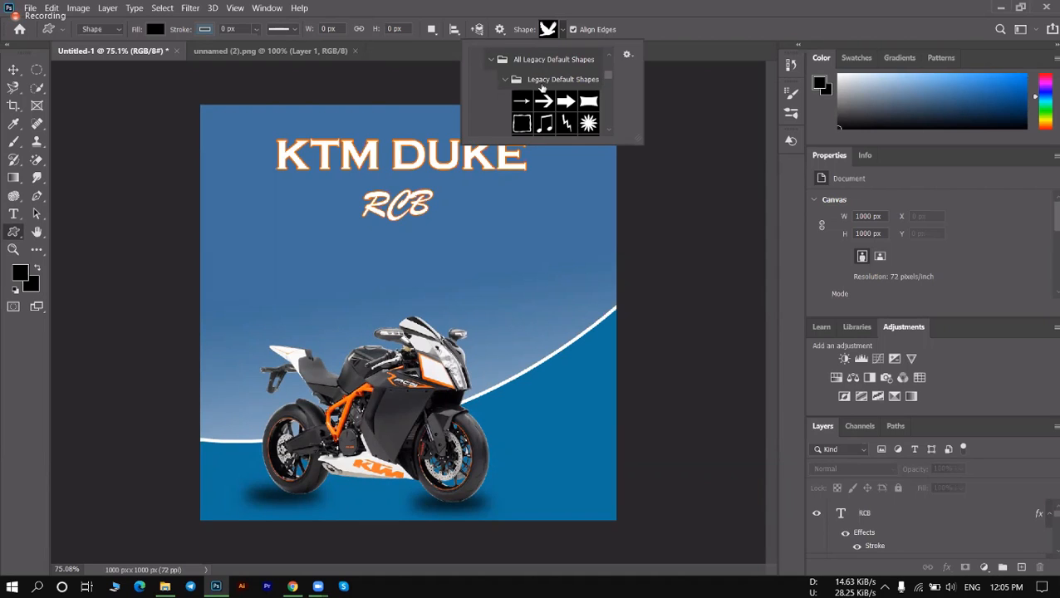
Draw a speech bubble from the legacy shapes, about 258 x 205 px, beside the motorcycle's front wheel.
scroll(595, 119, "down", 1)
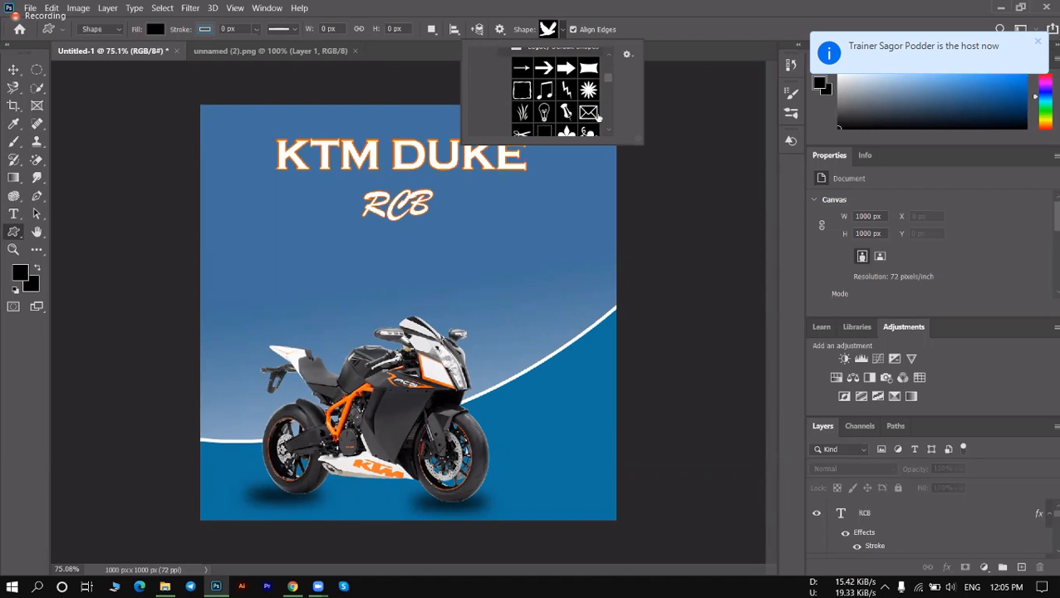
scroll(596, 118, "down", 3)
scroll(598, 117, "down", 1)
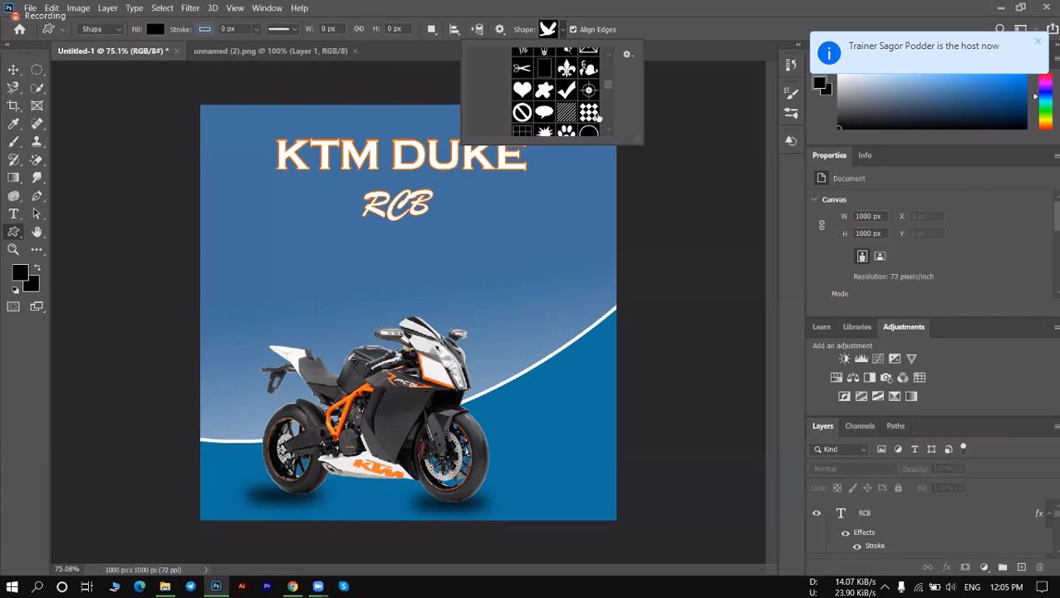
scroll(598, 118, "down", 1)
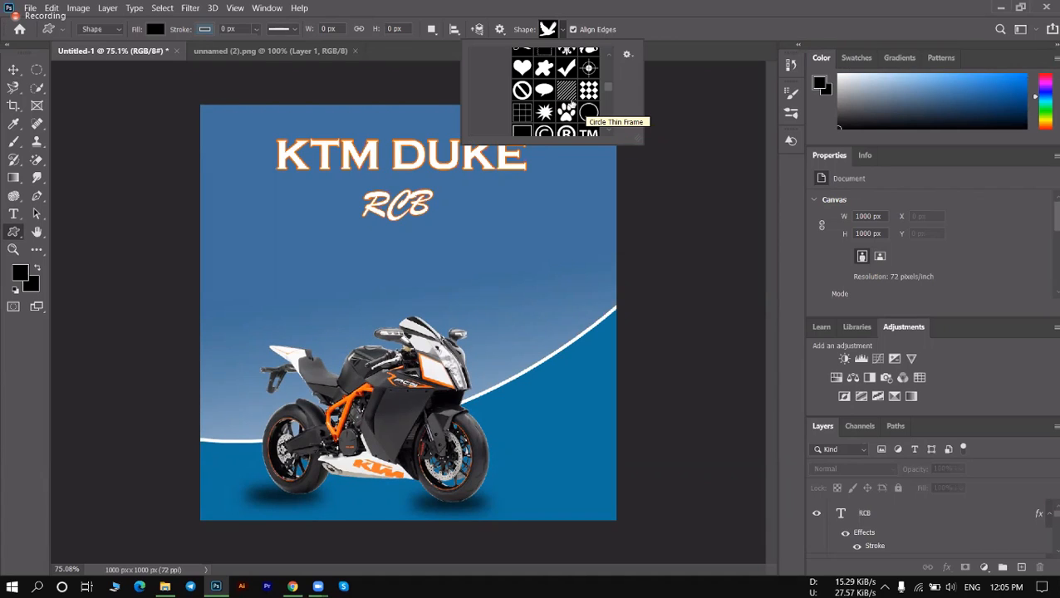
left_click(545, 93)
scroll(584, 129, "down", 1)
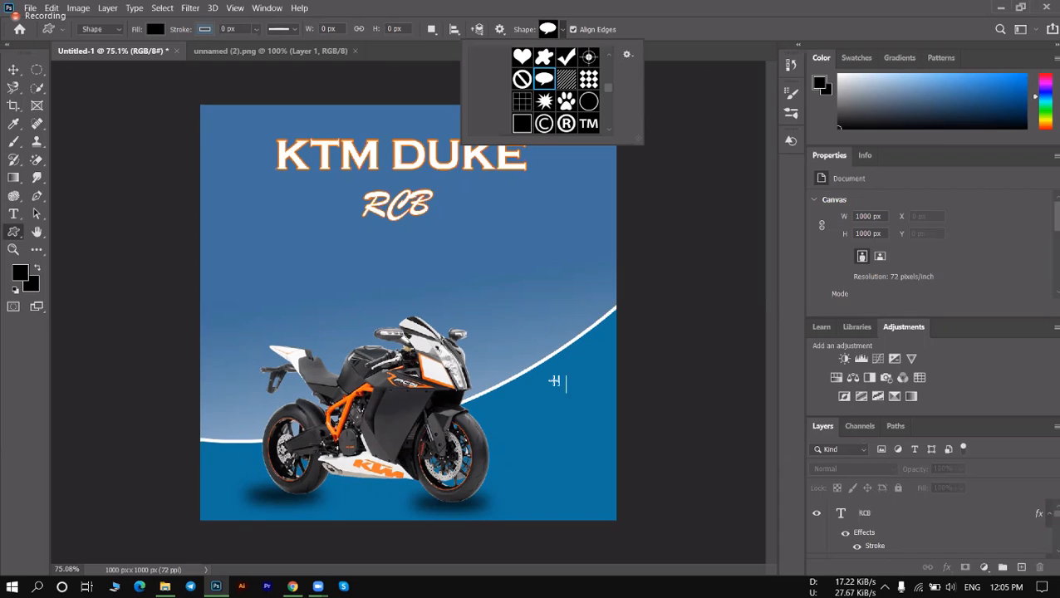
left_click_drag(511, 408, 623, 489)
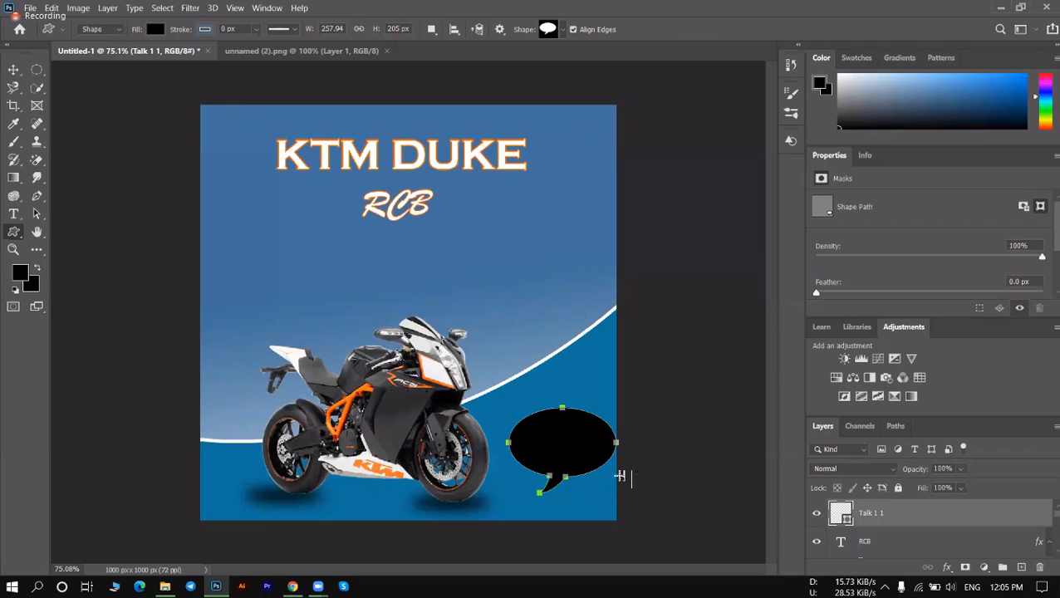
Move the speech bubble closer to the front wheel, rotate it about 18° clockwise and commit the transform.
left_click(14, 73)
left_click_drag(571, 450, 542, 422)
left_click_drag(551, 427, 558, 433)
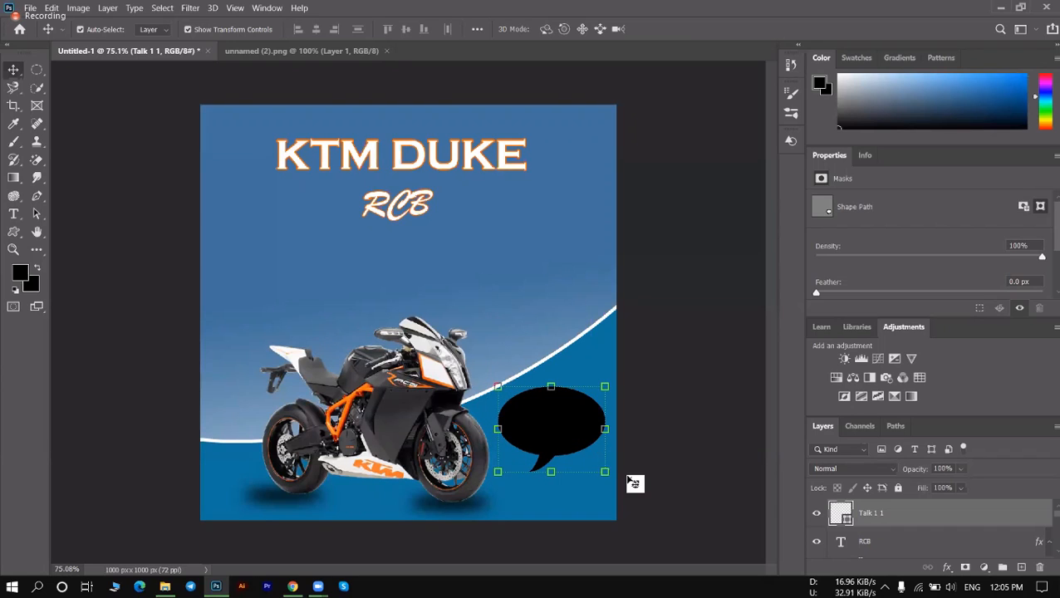
left_click_drag(612, 481, 592, 498)
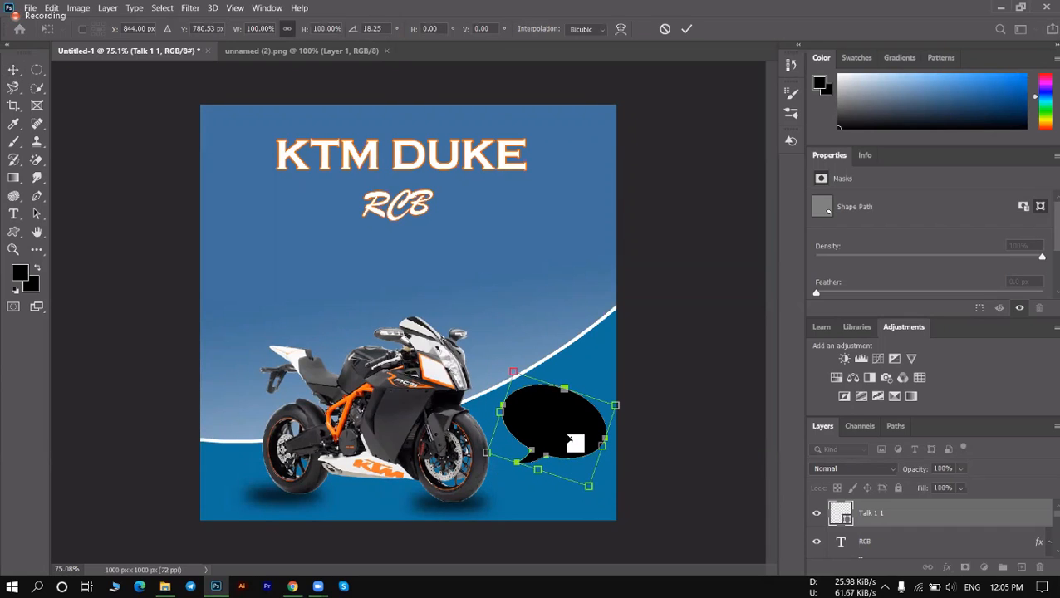
left_click_drag(570, 439, 557, 440)
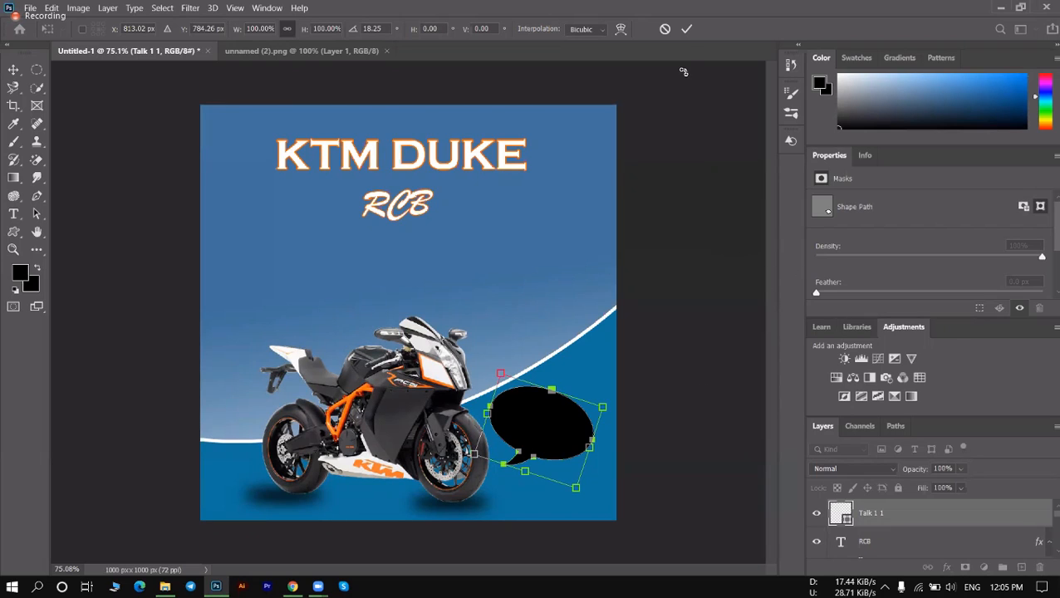
left_click(686, 30)
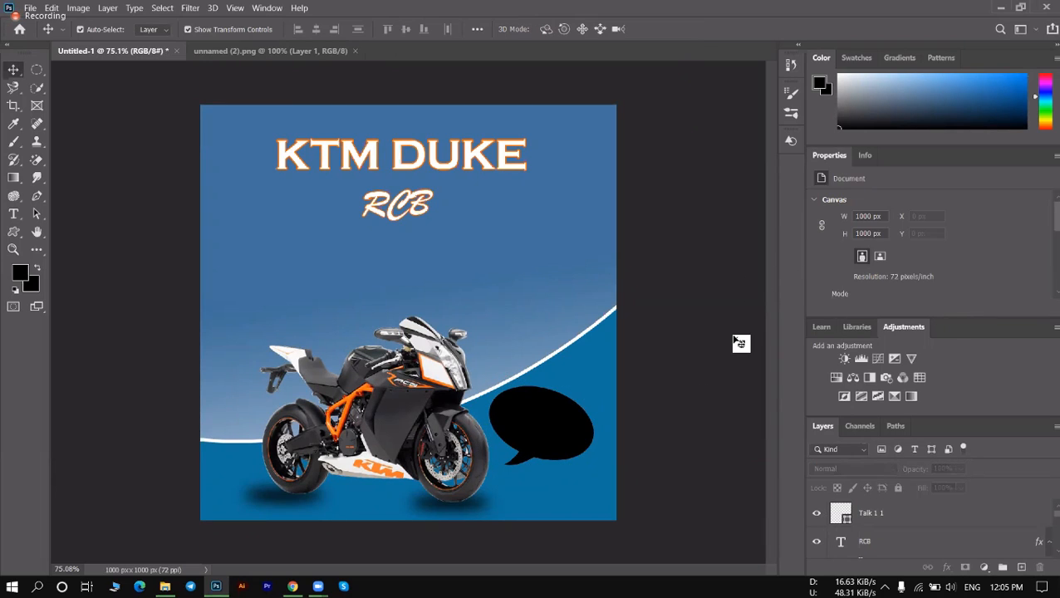
Try several fill colours for the speech bubble, including orange, and set it to light grey e2e3e3 sampled from the motorcycle.
left_click(566, 444)
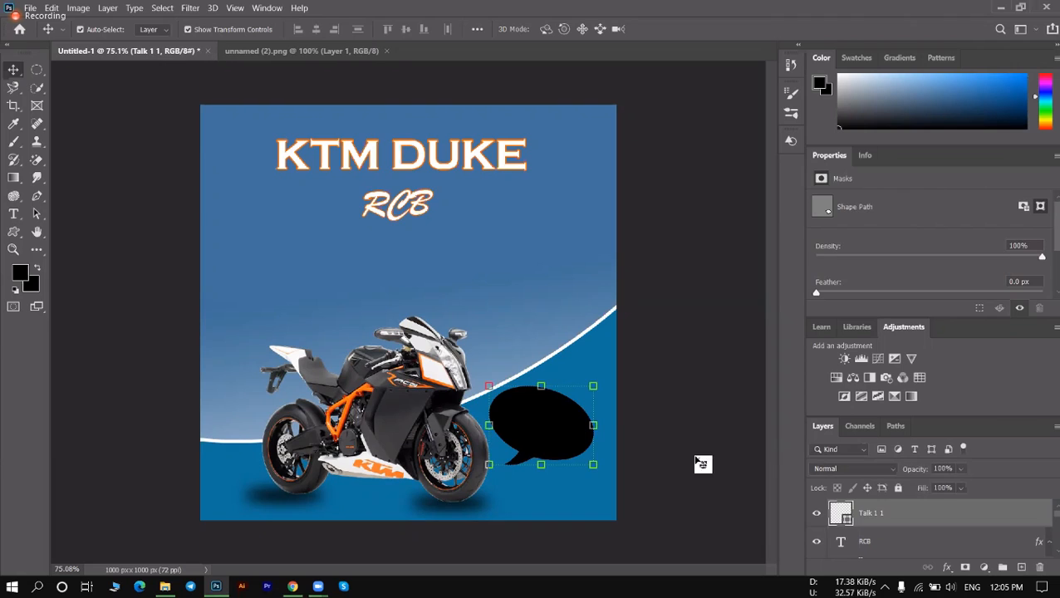
double_click(846, 521)
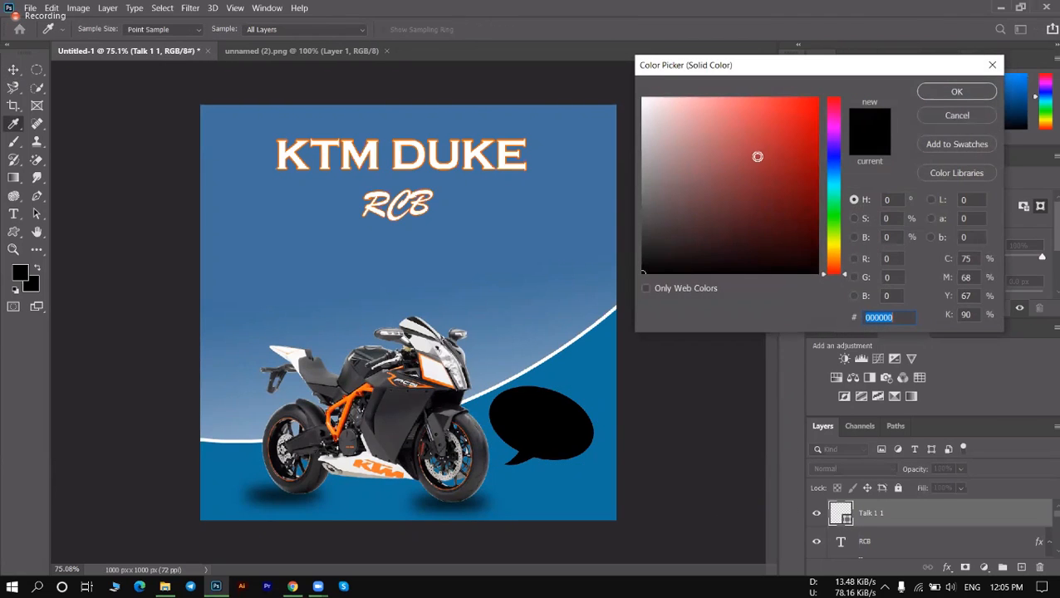
left_click(659, 135)
left_click_drag(659, 136, 656, 116)
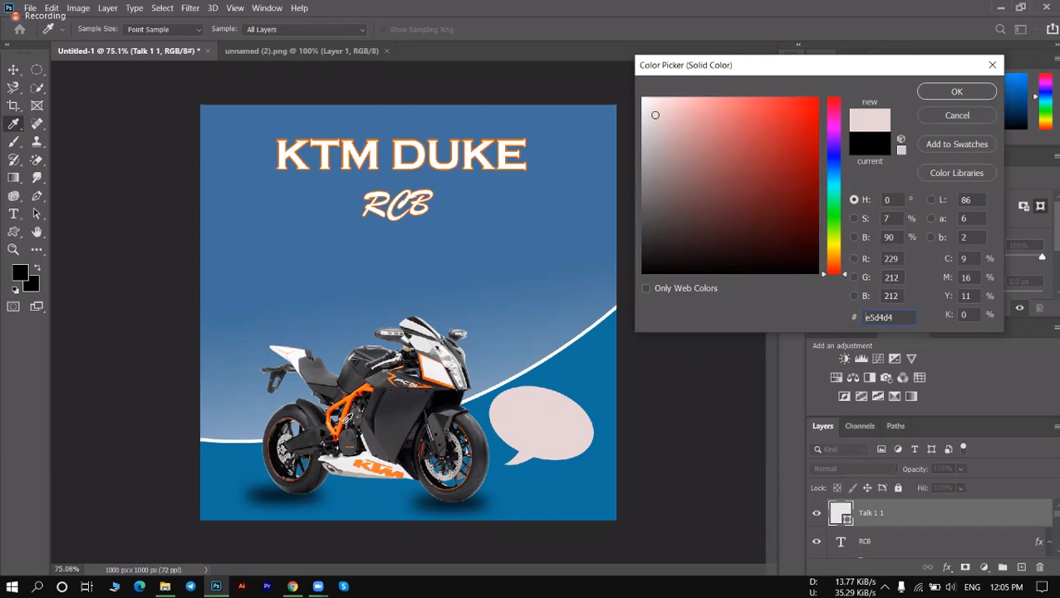
left_click(350, 425)
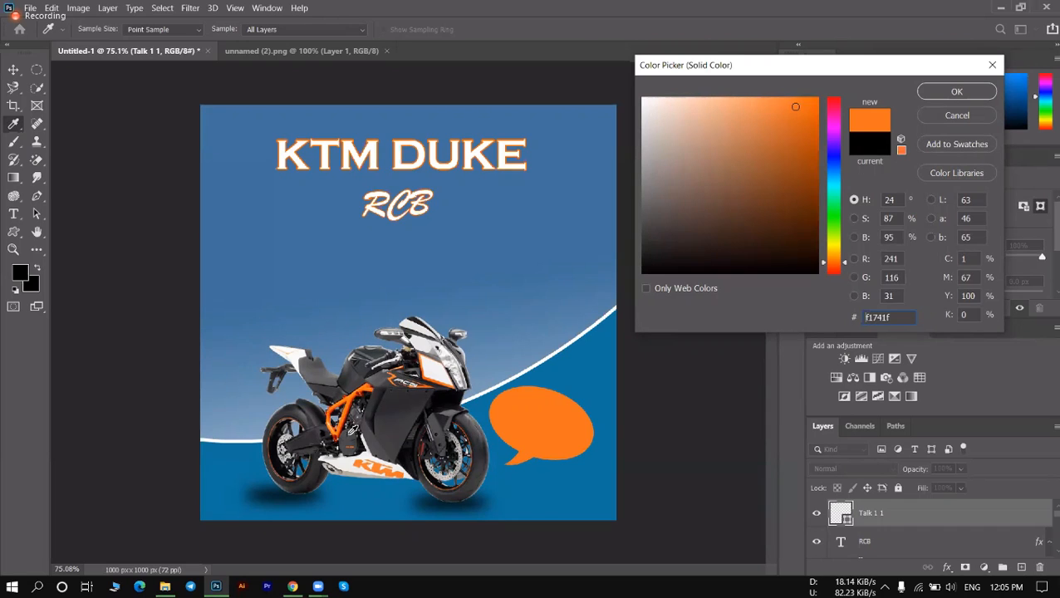
left_click(349, 471)
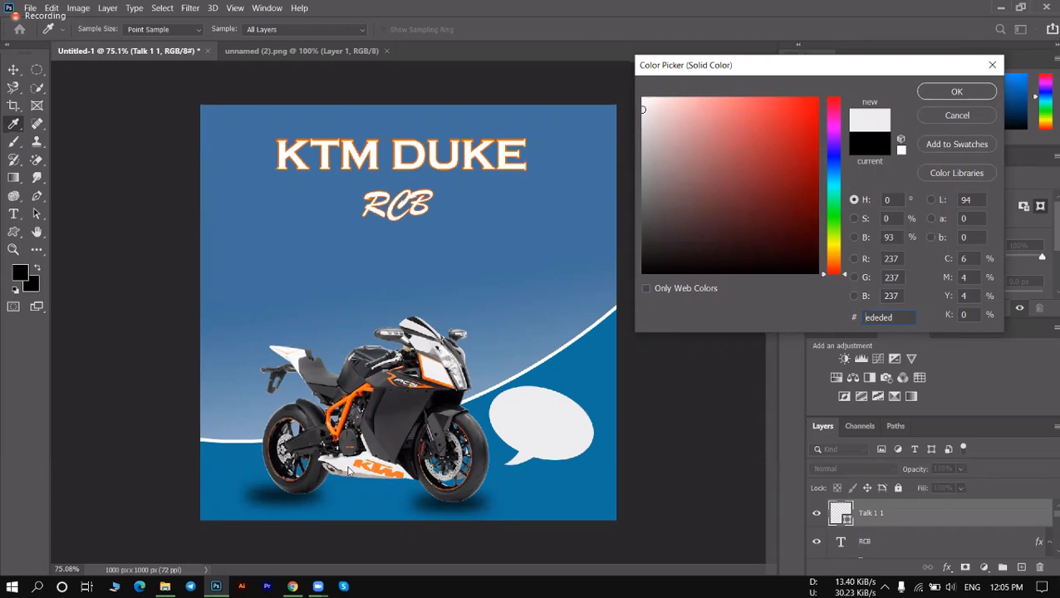
left_click(424, 341)
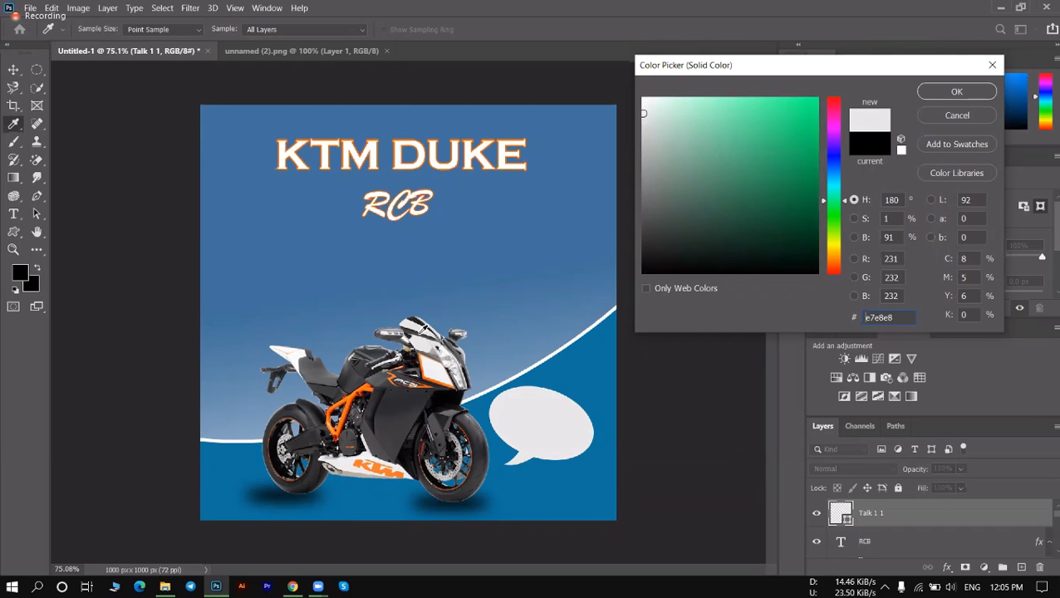
left_click(421, 330)
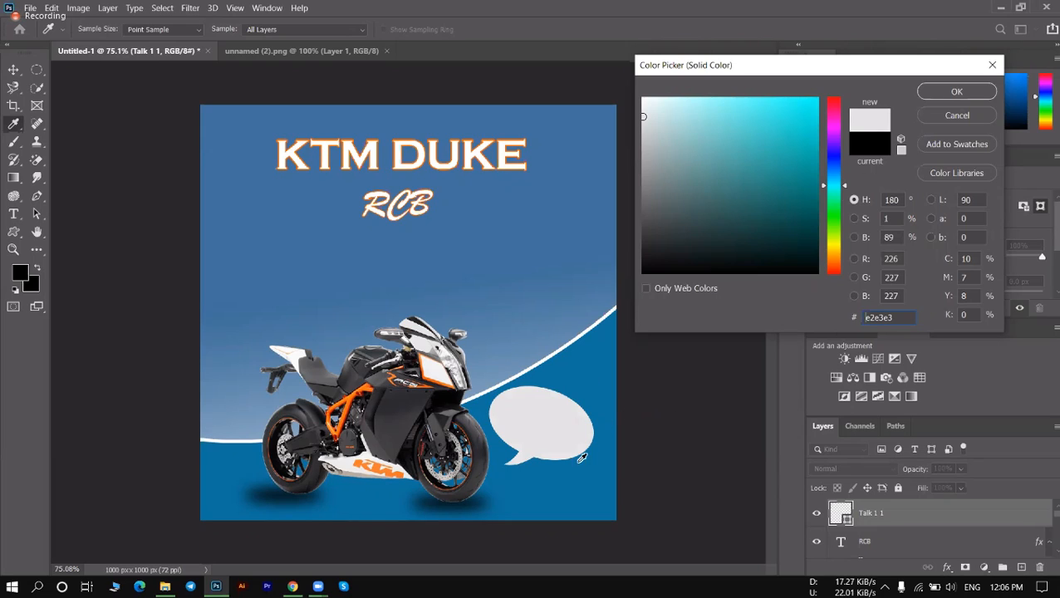
left_click(956, 92)
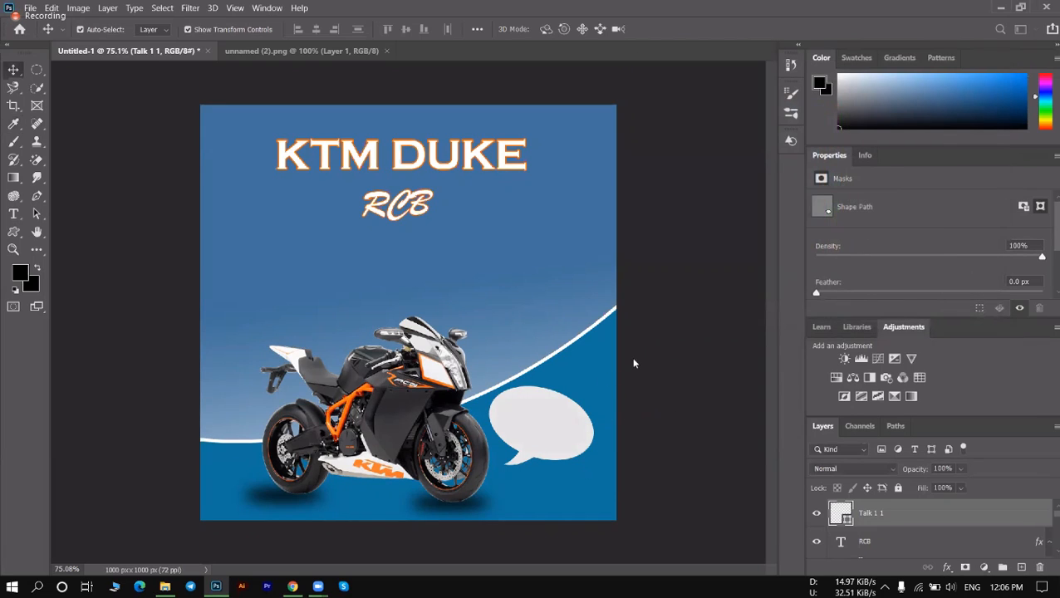
Rotate the speech bubble about 16° counterclockwise, reposition it to about X 838, Y 765 px, and deselect it.
key("ctrl+t")
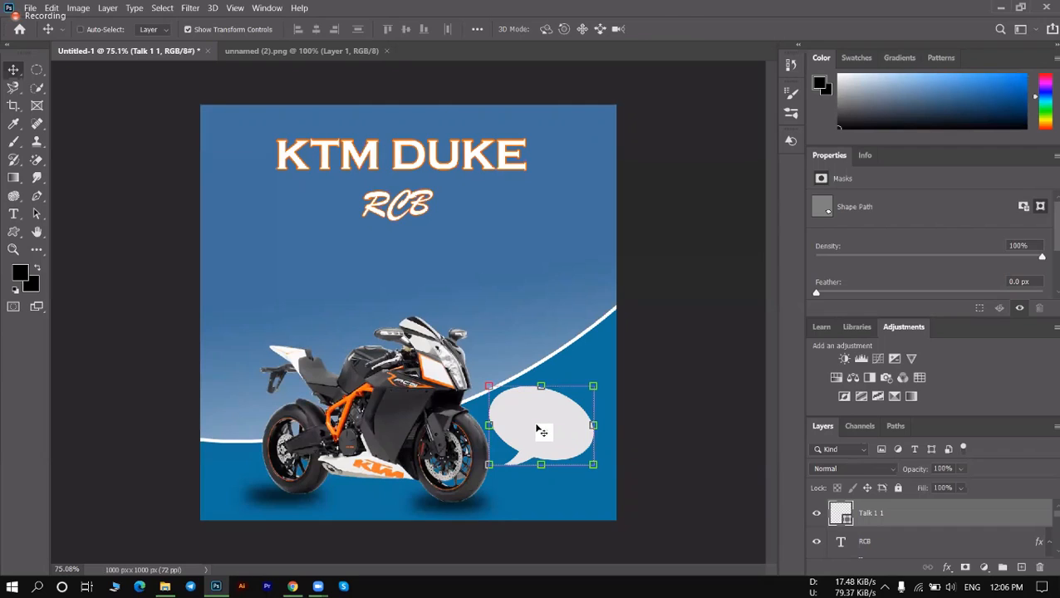
left_click_drag(604, 477, 612, 459)
left_click_drag(551, 440, 573, 440)
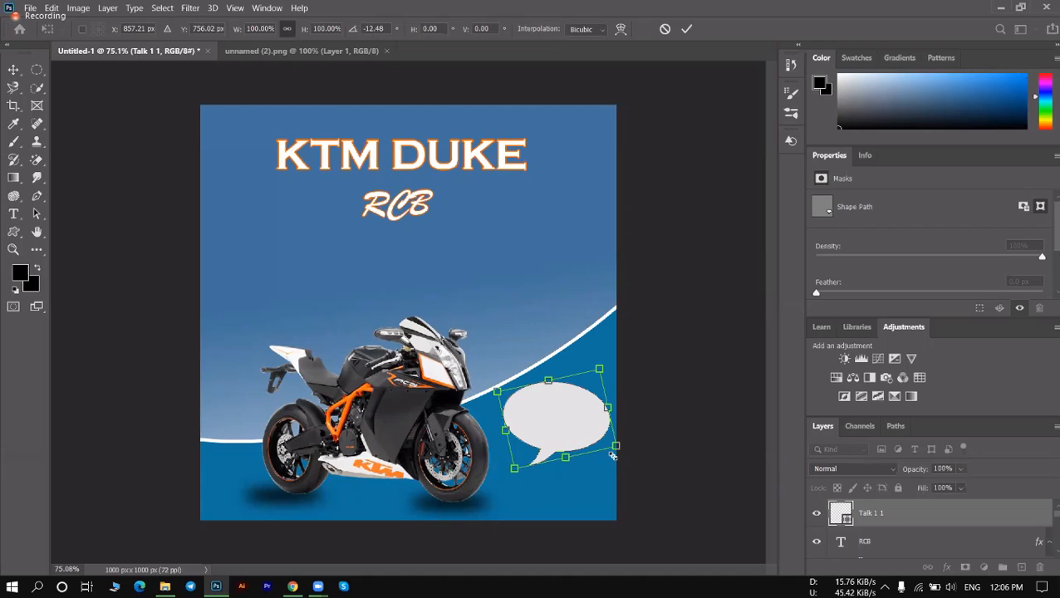
left_click_drag(550, 426, 541, 431)
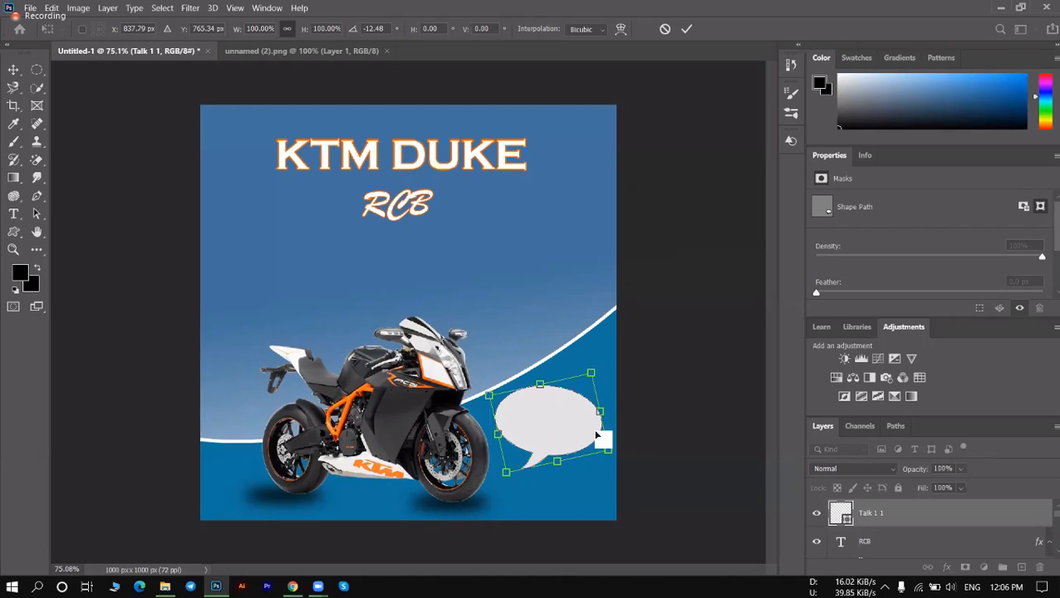
left_click_drag(615, 460, 617, 455)
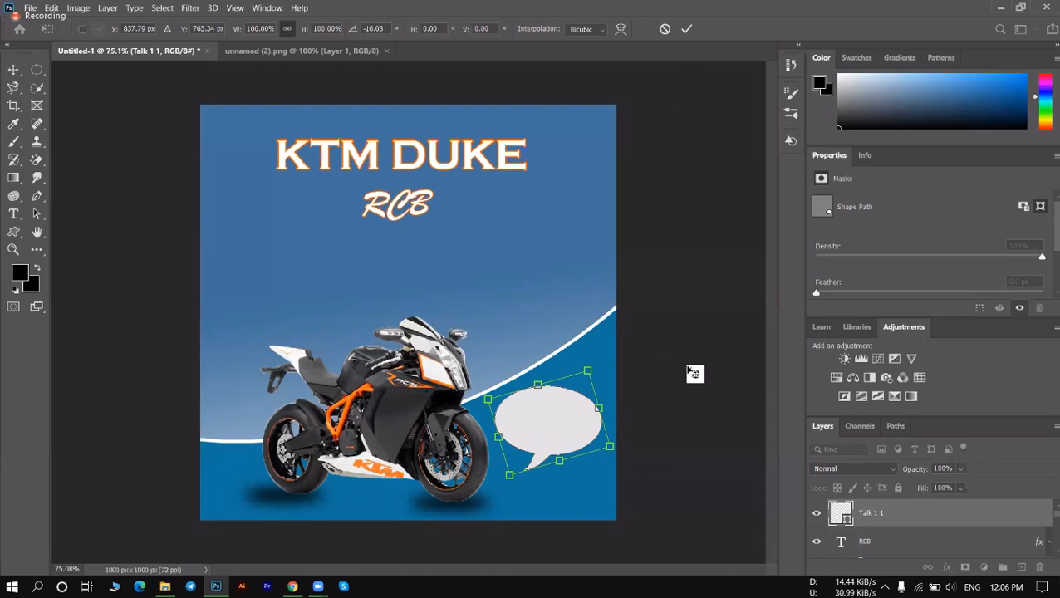
left_click(644, 432)
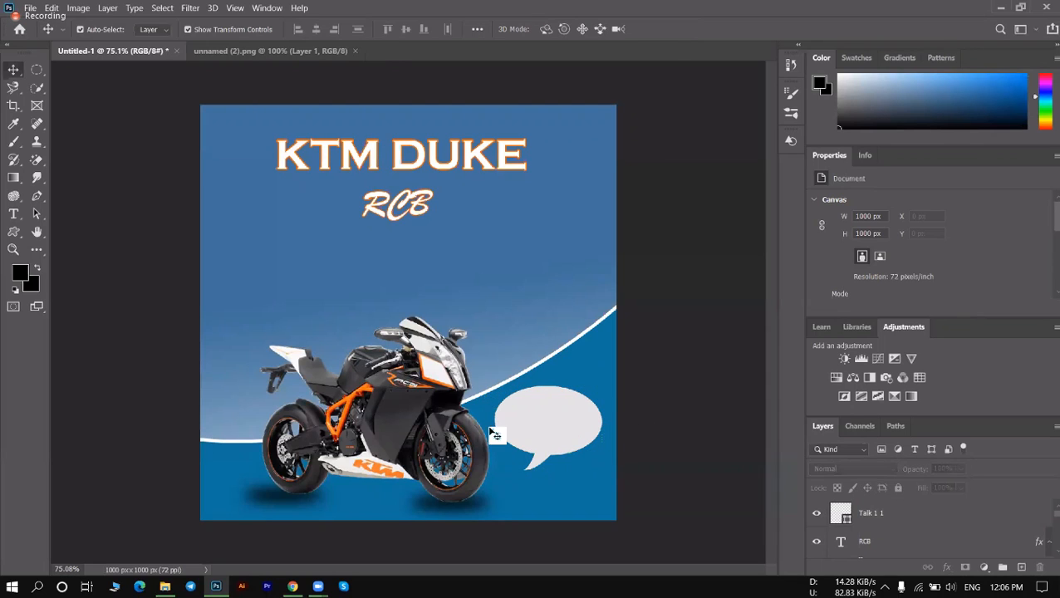
Browse the legacy custom shape groups for another shape to add to the poster.
left_click(13, 231)
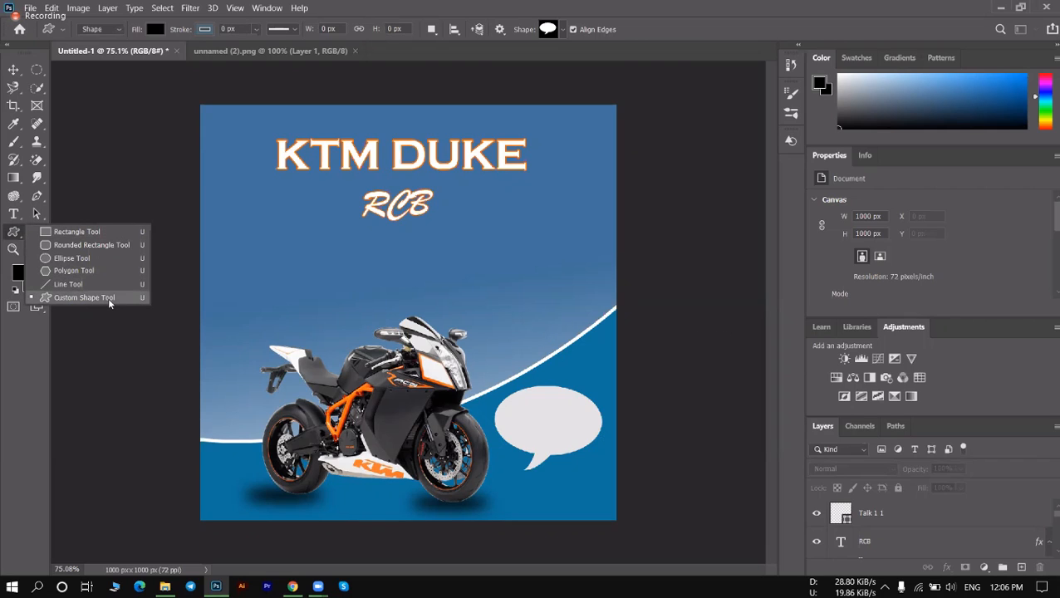
left_click(108, 299)
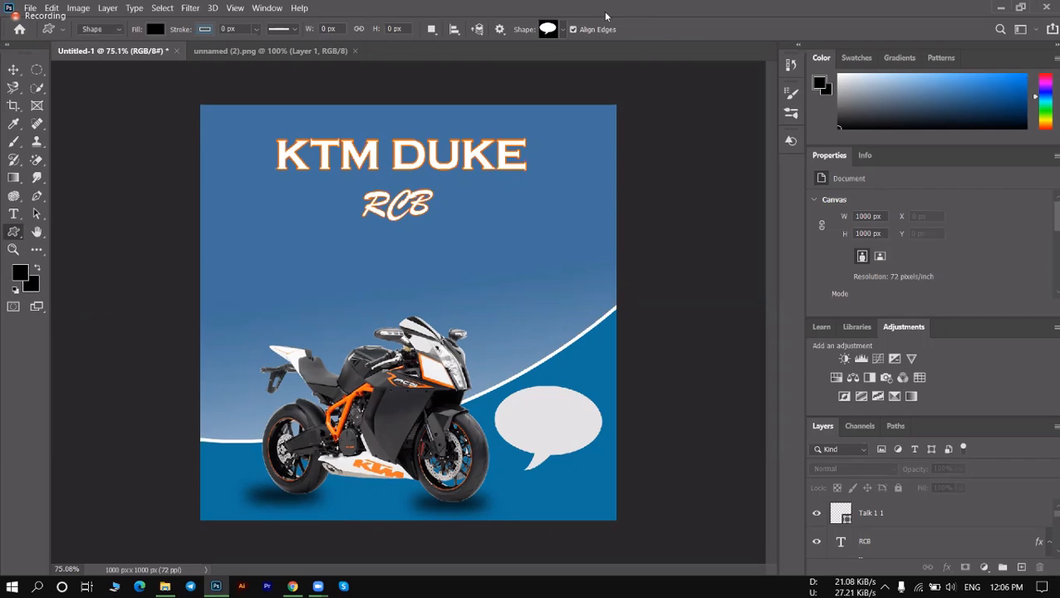
left_click(563, 29)
scroll(571, 98, "down", 5)
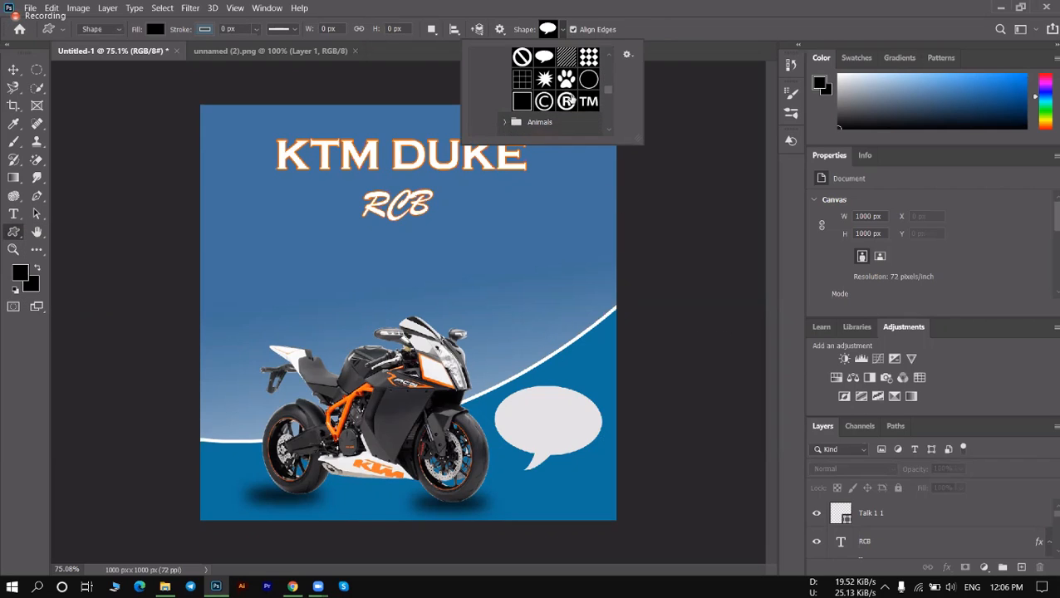
scroll(569, 105, "down", 5)
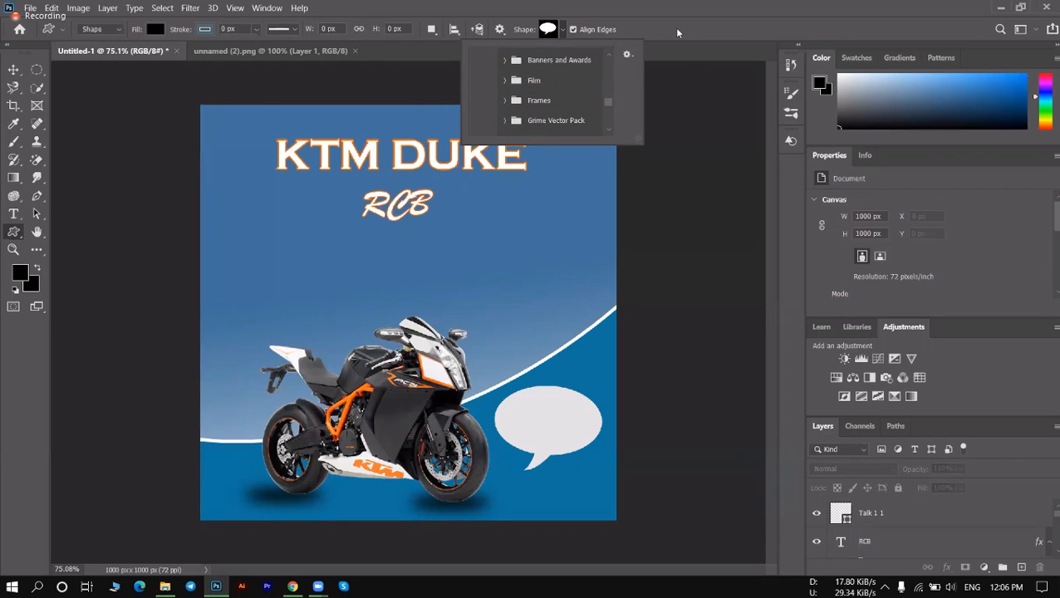
scroll(566, 118, "down", 3)
scroll(567, 118, "down", 4)
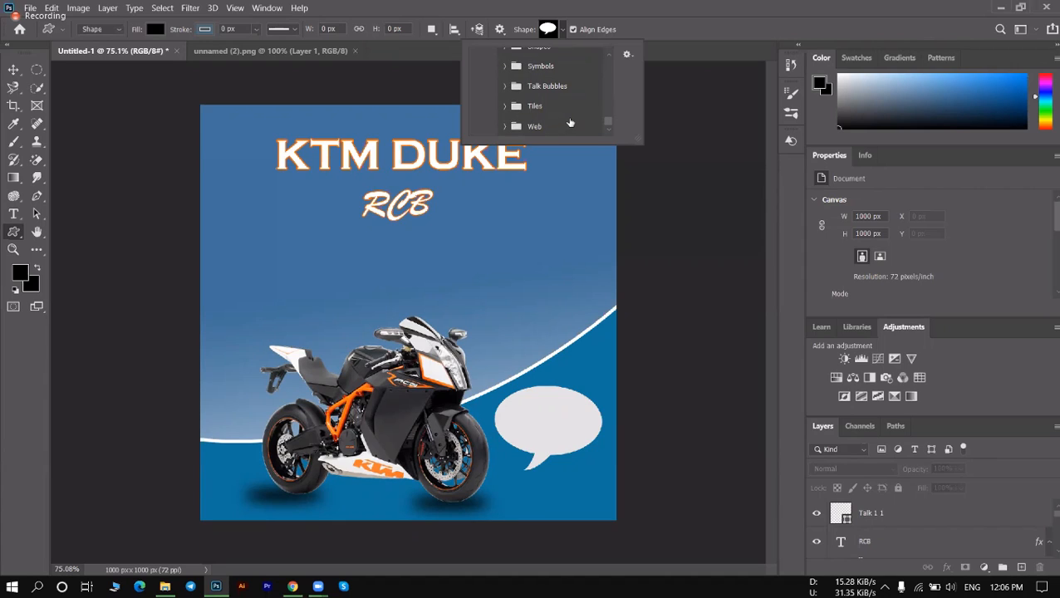
scroll(576, 117, "up", 4)
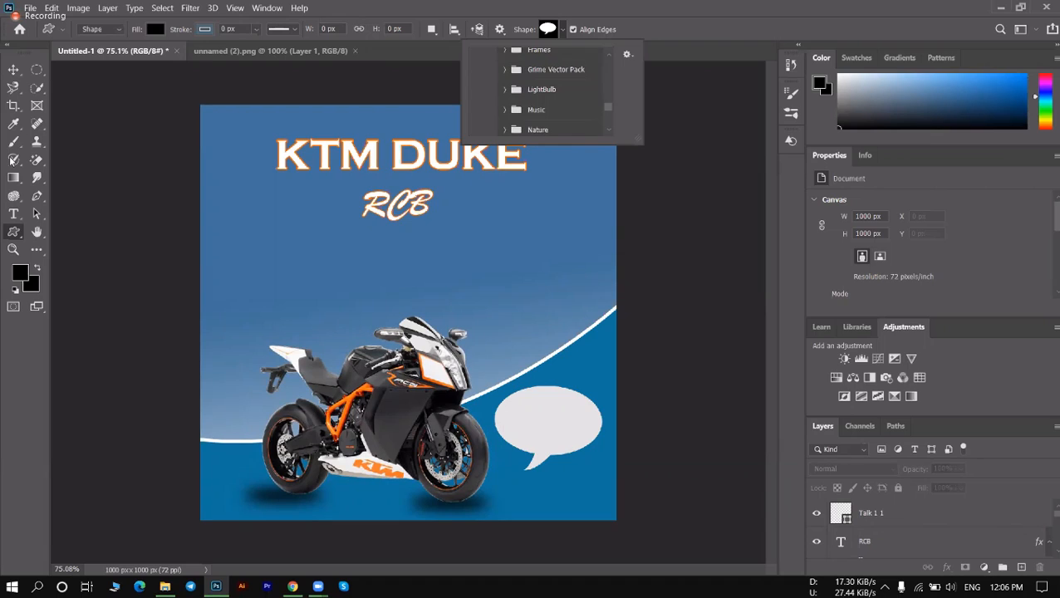
Add a text box reading "50%" over the speech bubble and enlarge the box to about 243 x 175 px.
left_click(15, 214)
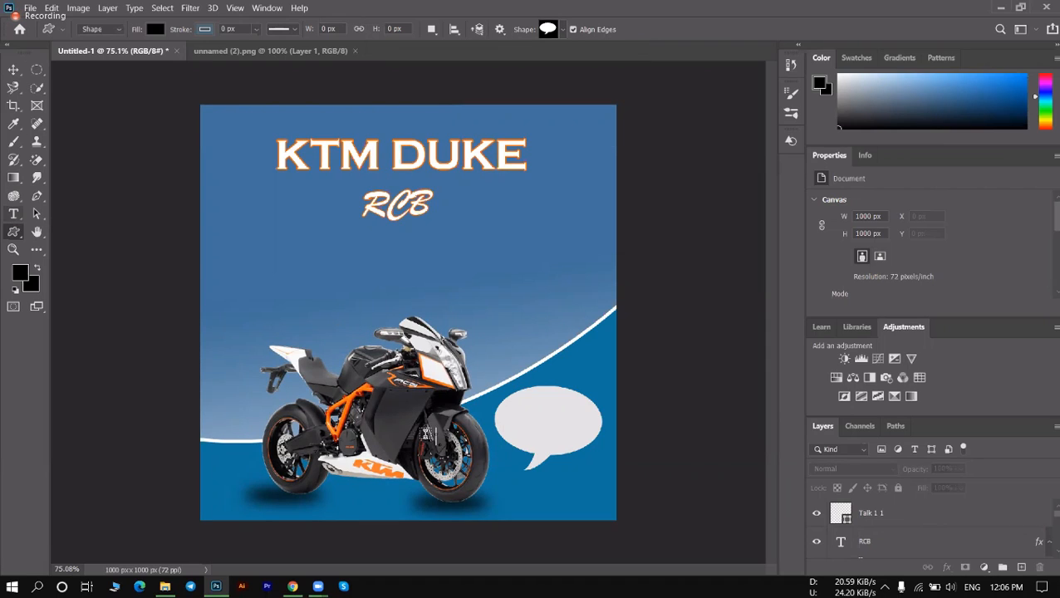
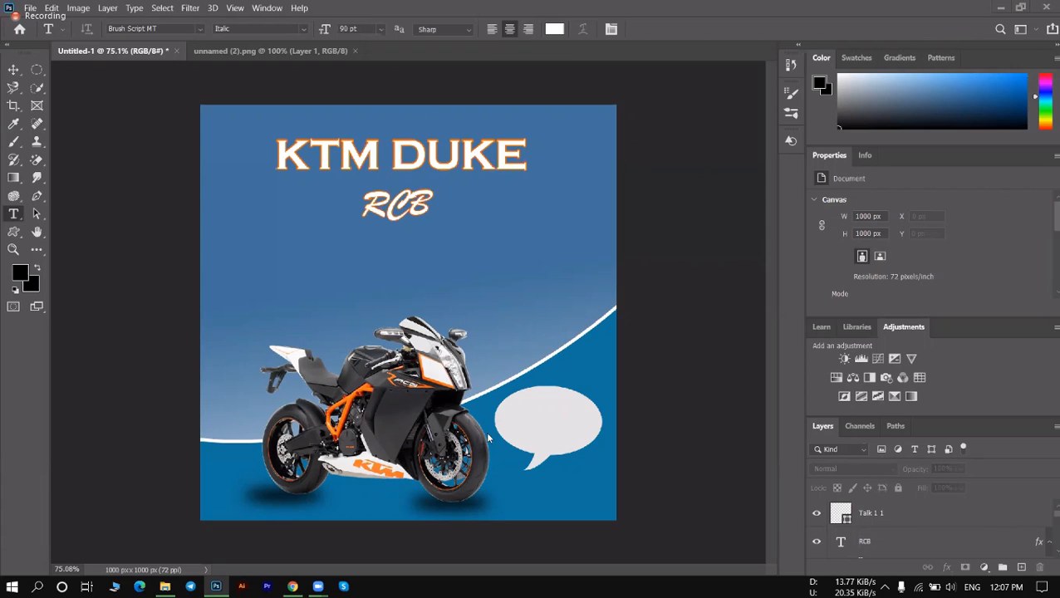
left_click_drag(508, 403, 591, 447)
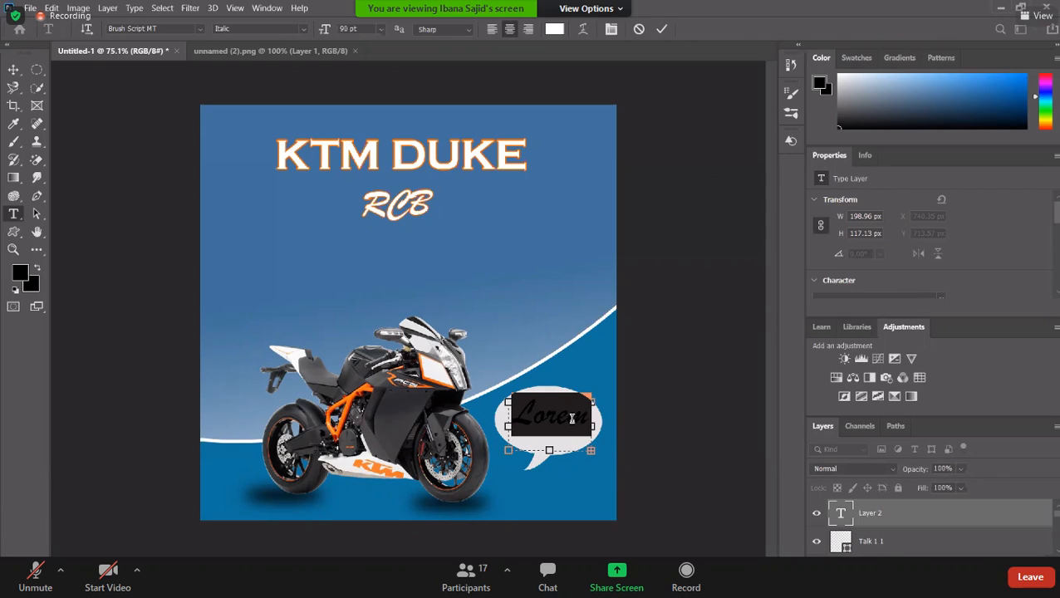
type("50")
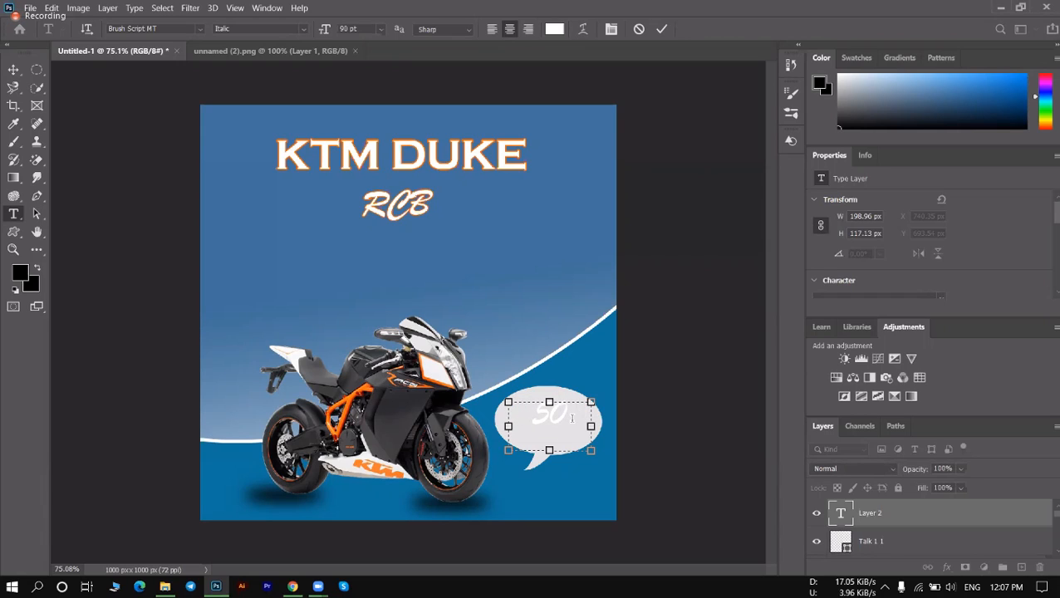
type("%")
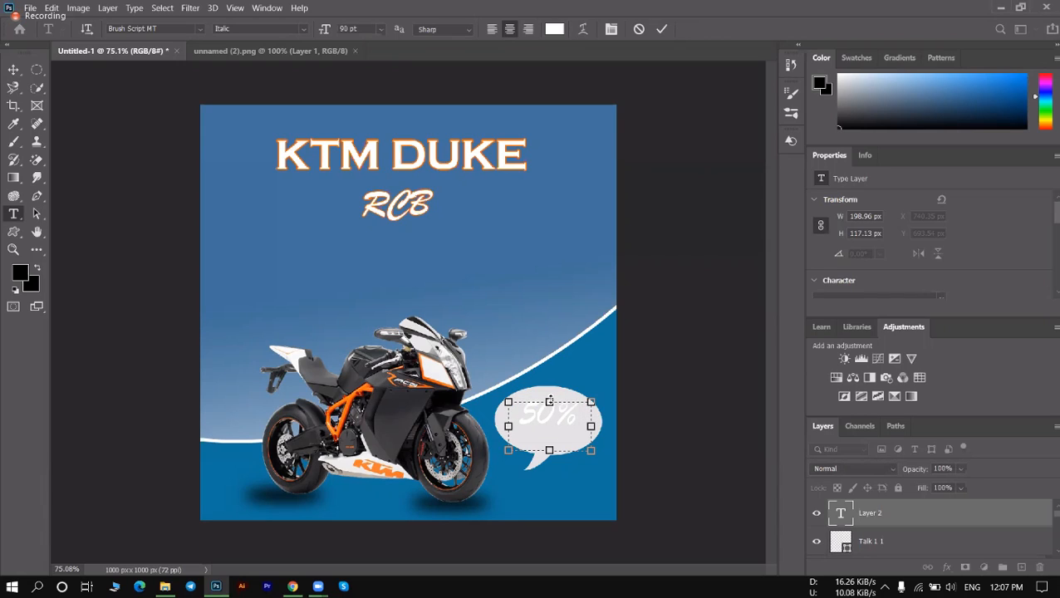
left_click_drag(549, 402, 548, 386)
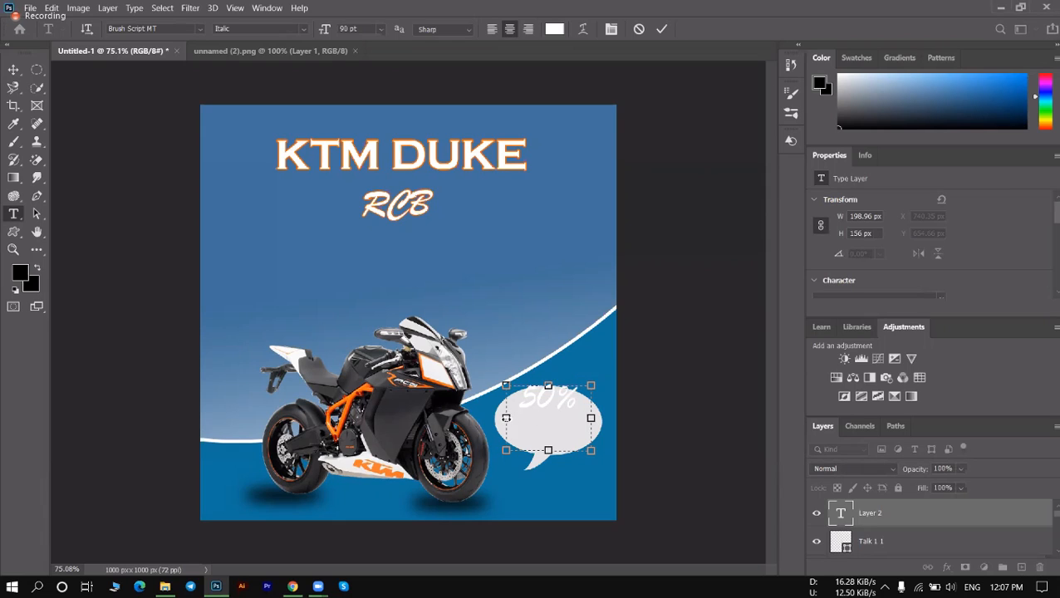
left_click_drag(591, 418, 598, 421)
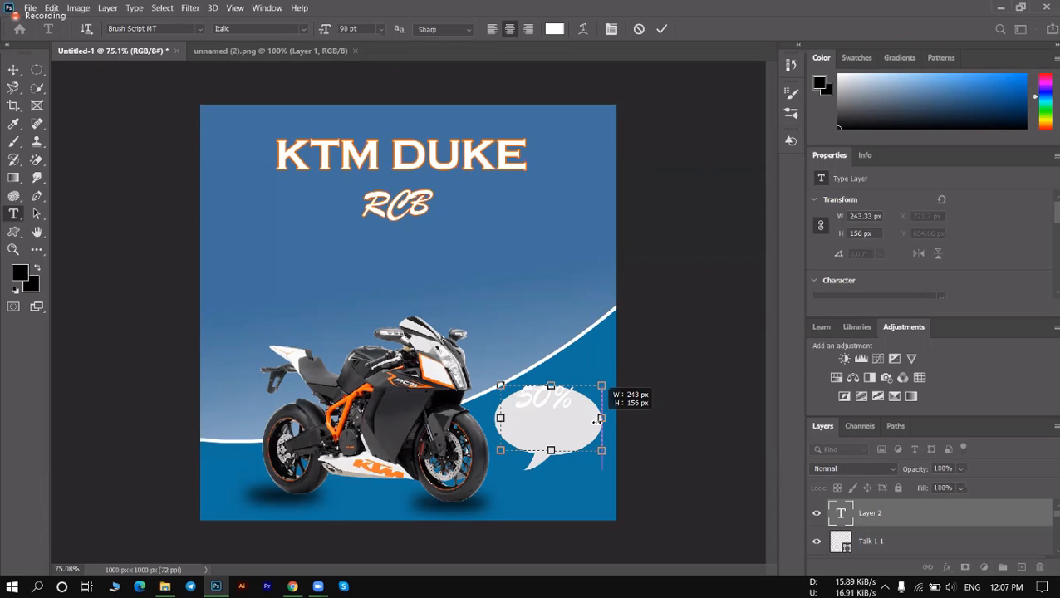
left_click_drag(550, 449, 551, 457)
Sample the motorcycle frame's orange as the foreground colour and set the "50%" text colour to f57814.
key("ctrl+a")
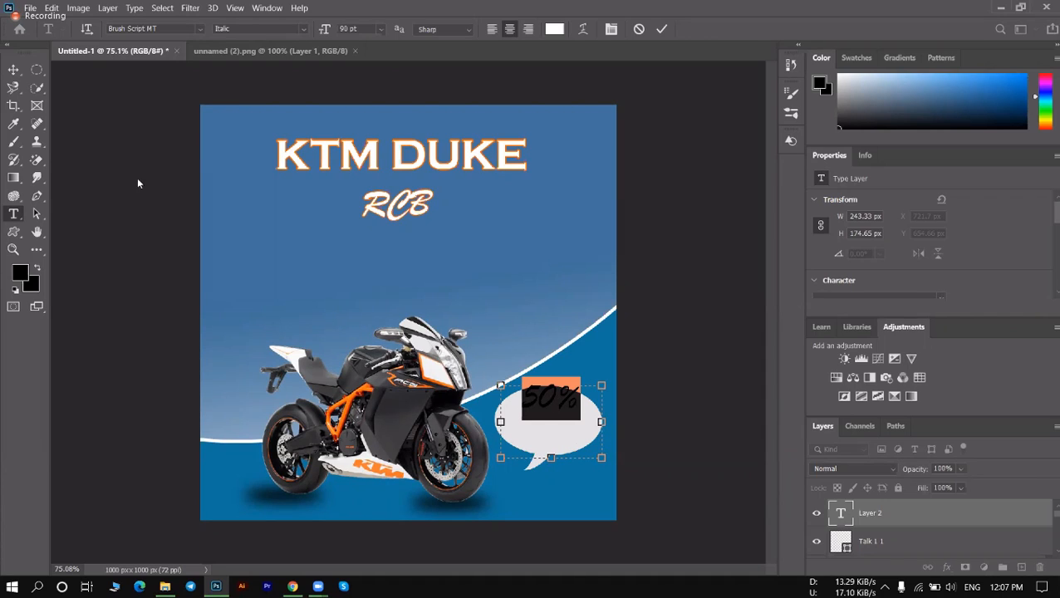
left_click(13, 123)
left_click(344, 404)
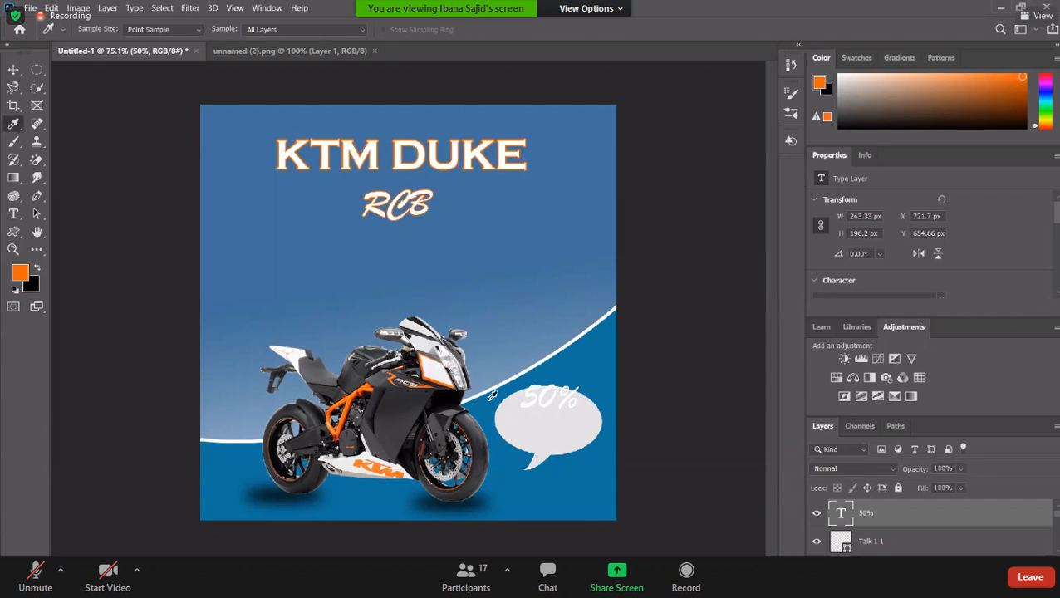
key("v")
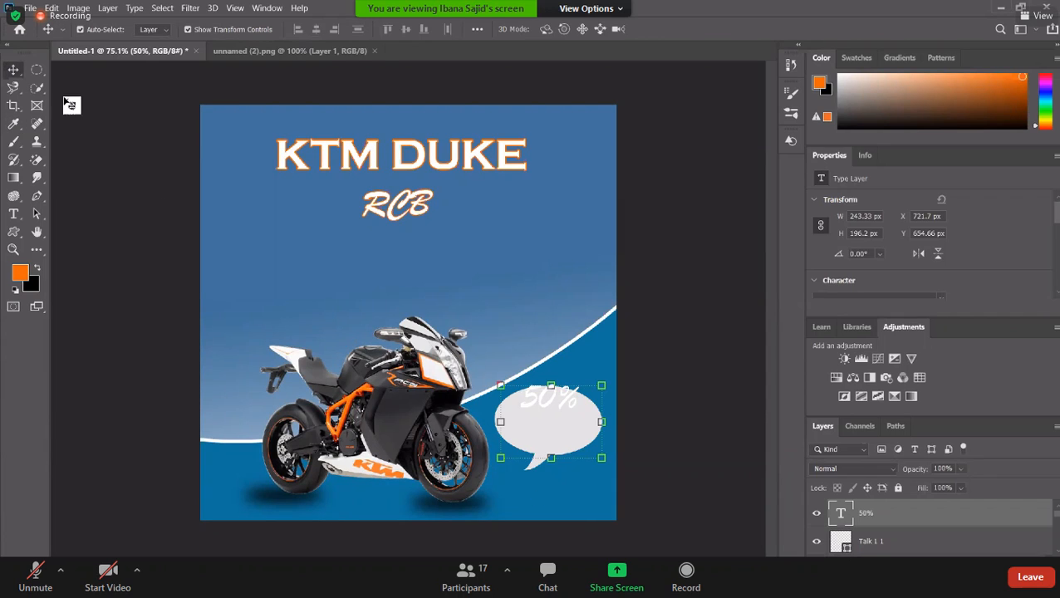
double_click(546, 407)
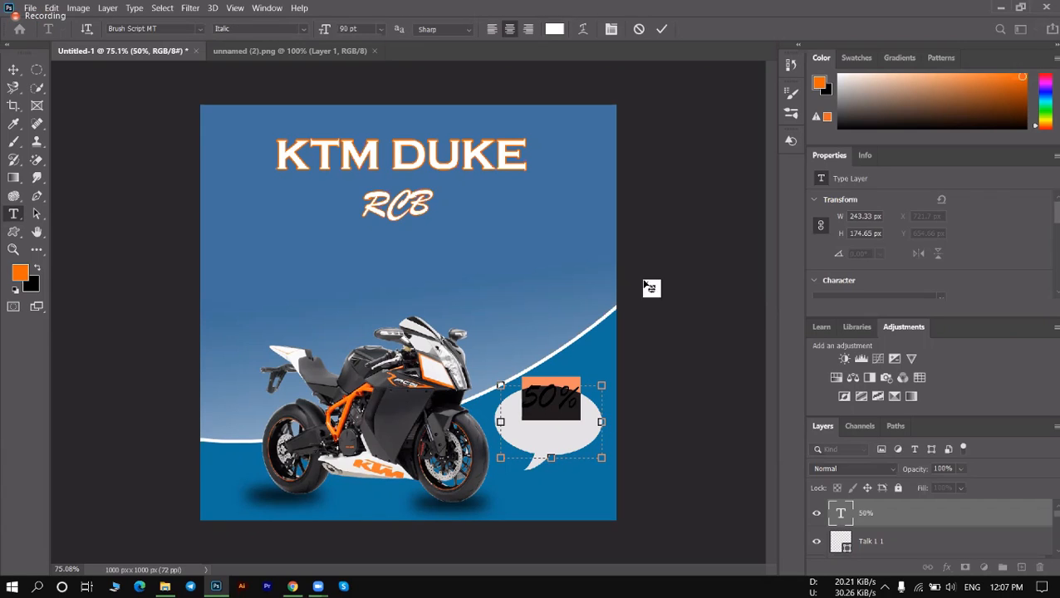
left_click(555, 30)
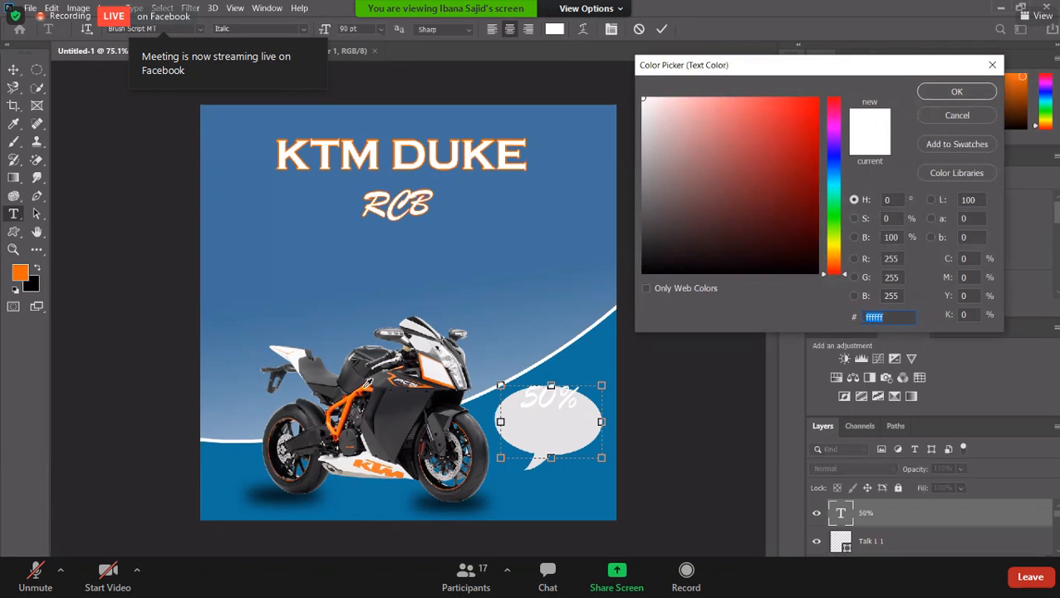
type("f57814")
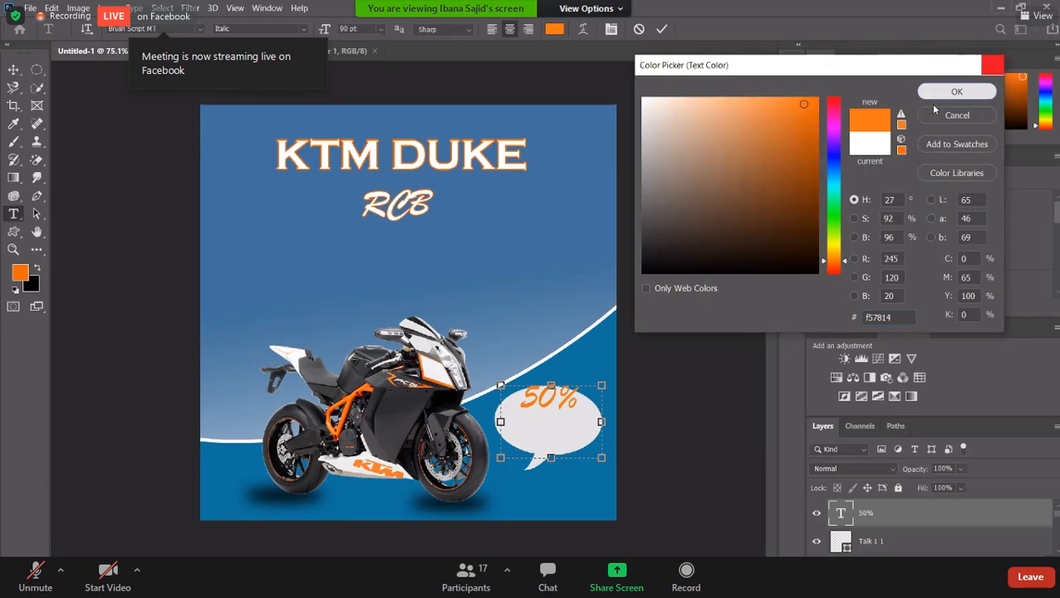
left_click(956, 93)
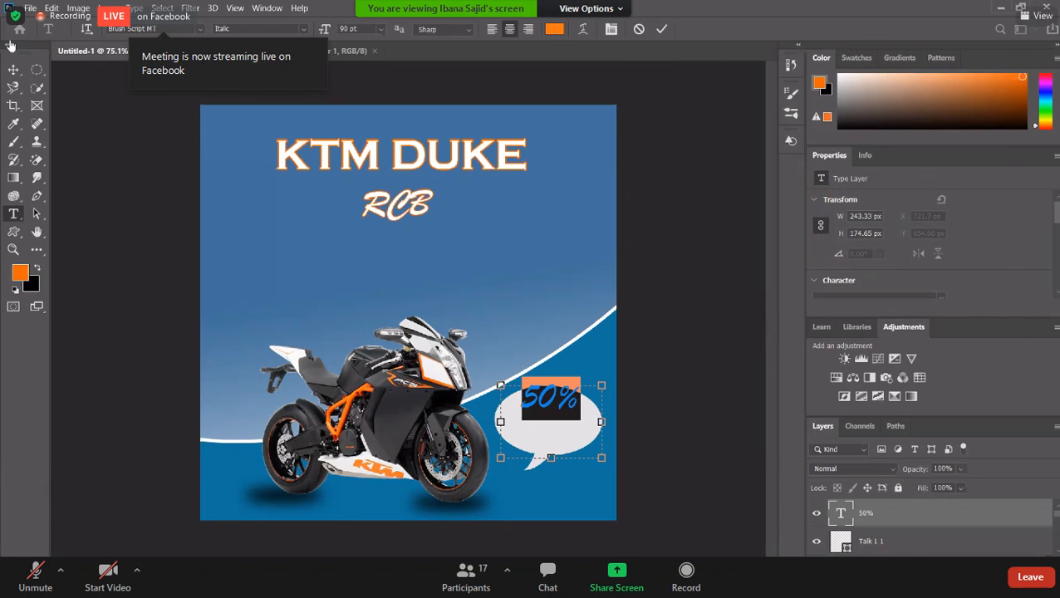
Change the "50%" text's font to Copperplate Gothic Bold and move it down in the bubble to about Y 702 px.
left_click(13, 69)
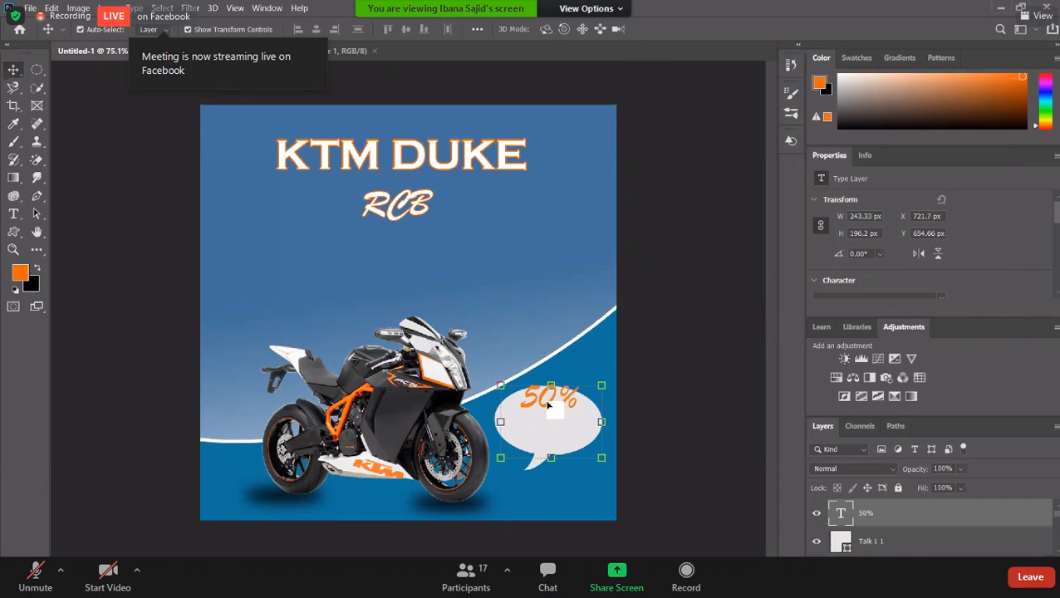
left_click_drag(552, 400, 550, 409)
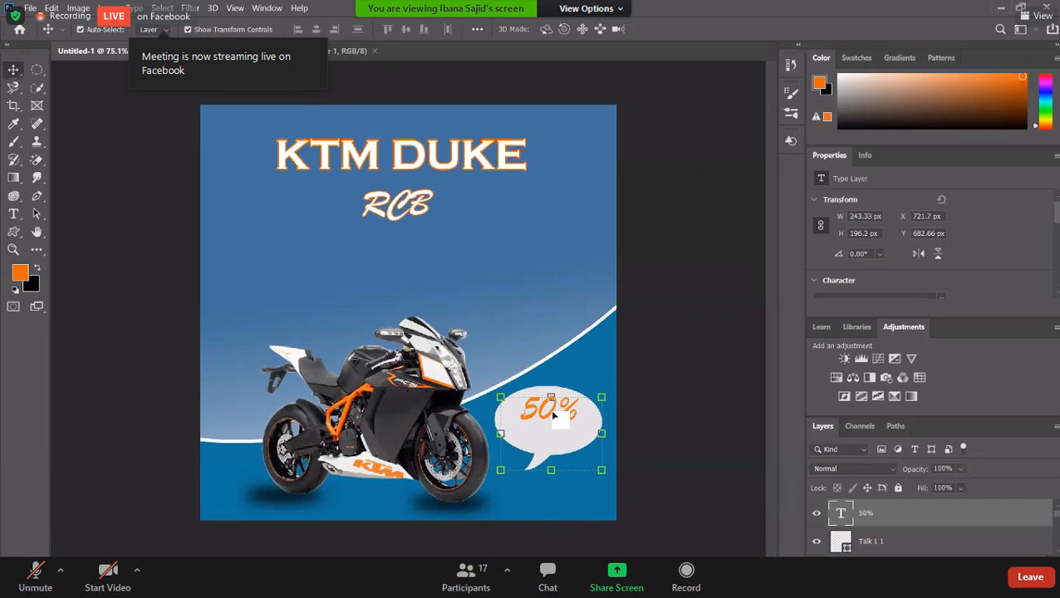
double_click(550, 408)
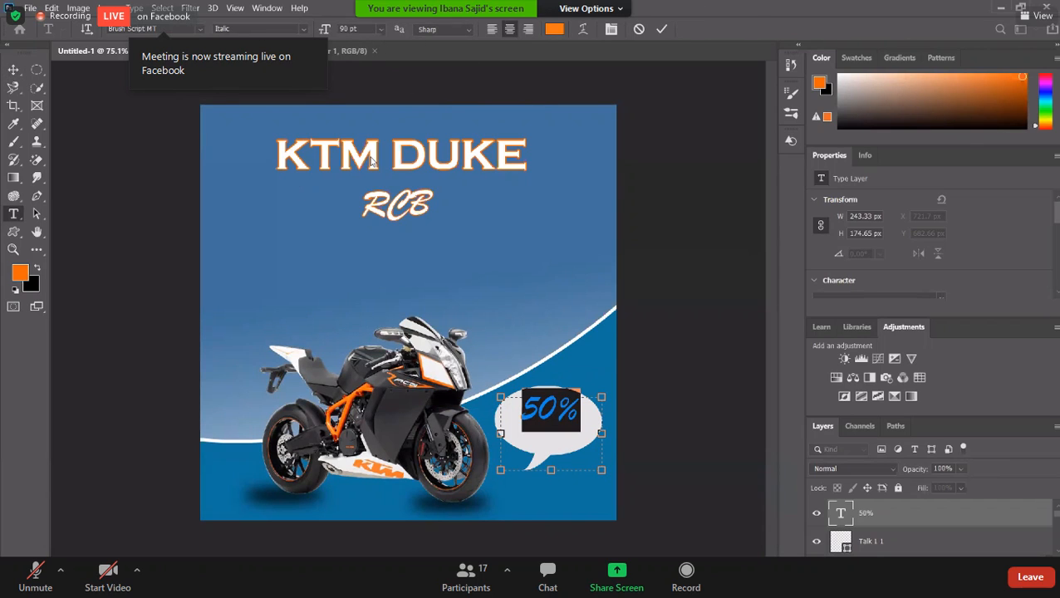
left_click(199, 30)
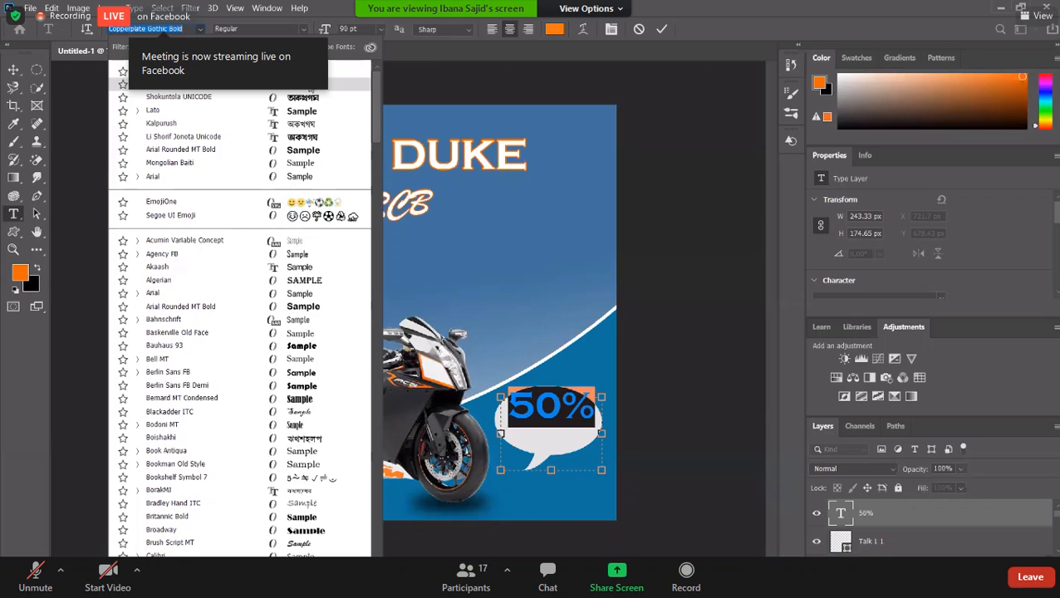
left_click(309, 86)
left_click(662, 30)
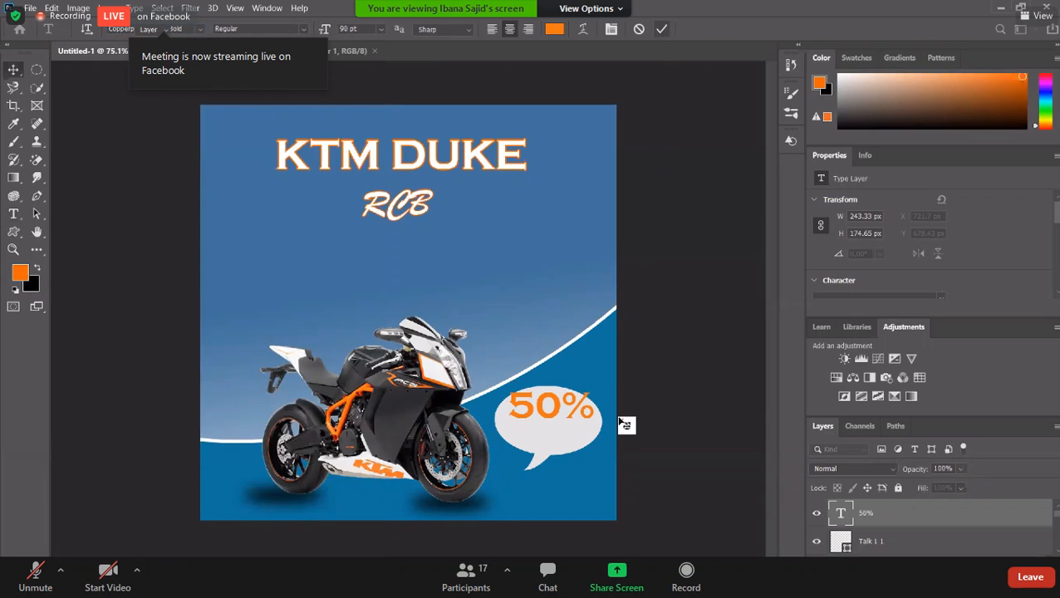
key("v")
left_click_drag(550, 412, 550, 421)
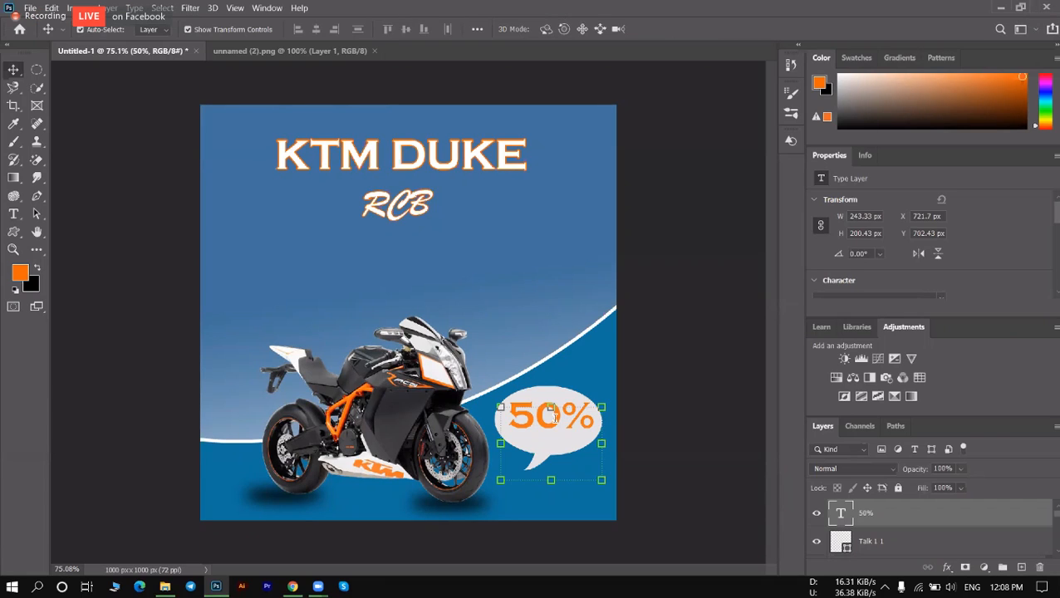
Set the "50%" text size to 60 pt and reposition it in the bubble to about X 715, Y 698 px.
double_click(555, 418)
key("ctrl+a")
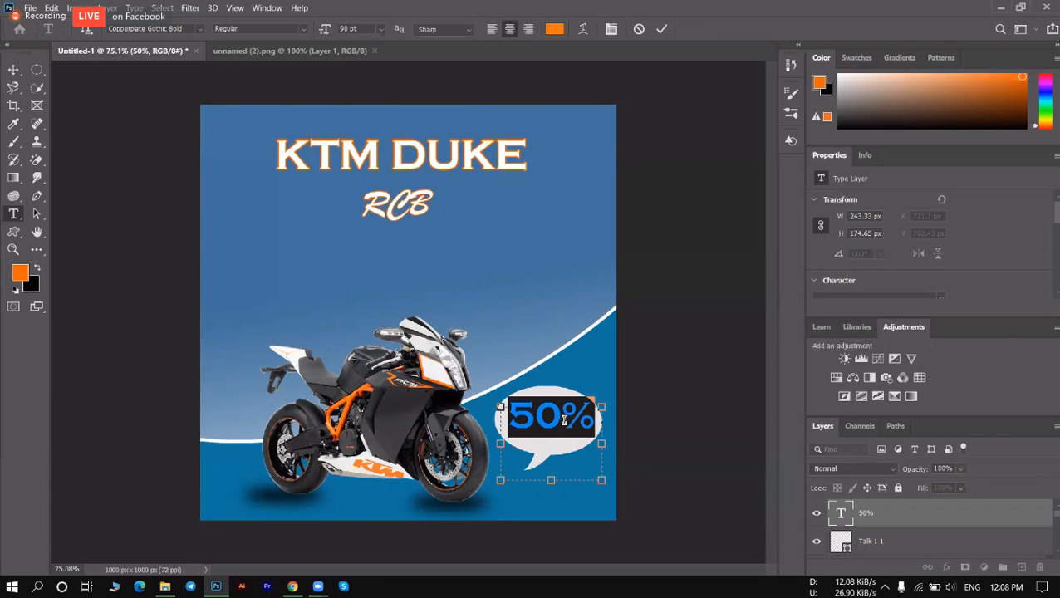
left_click(379, 30)
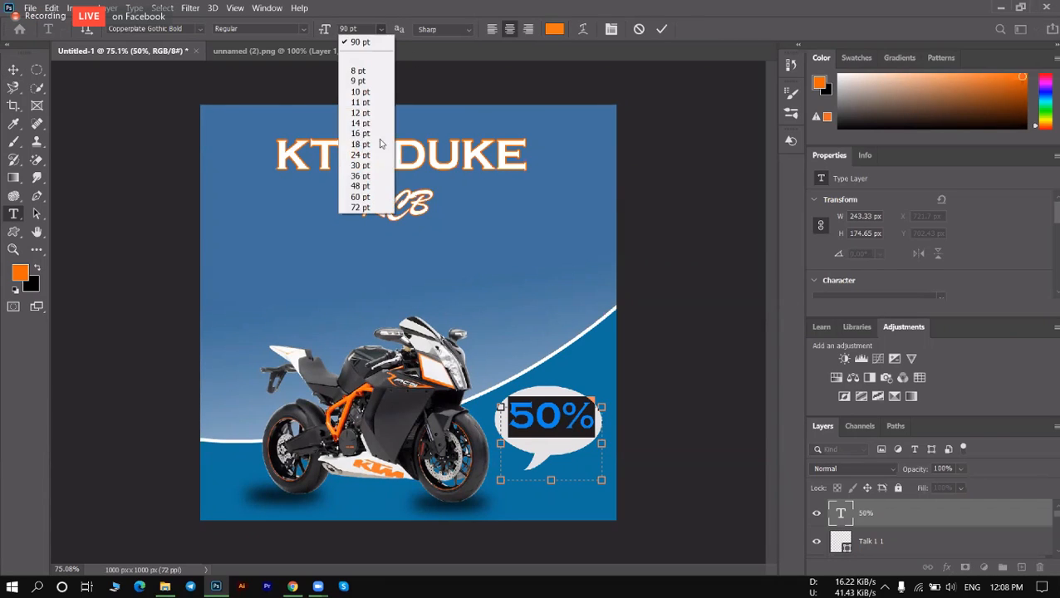
left_click(362, 197)
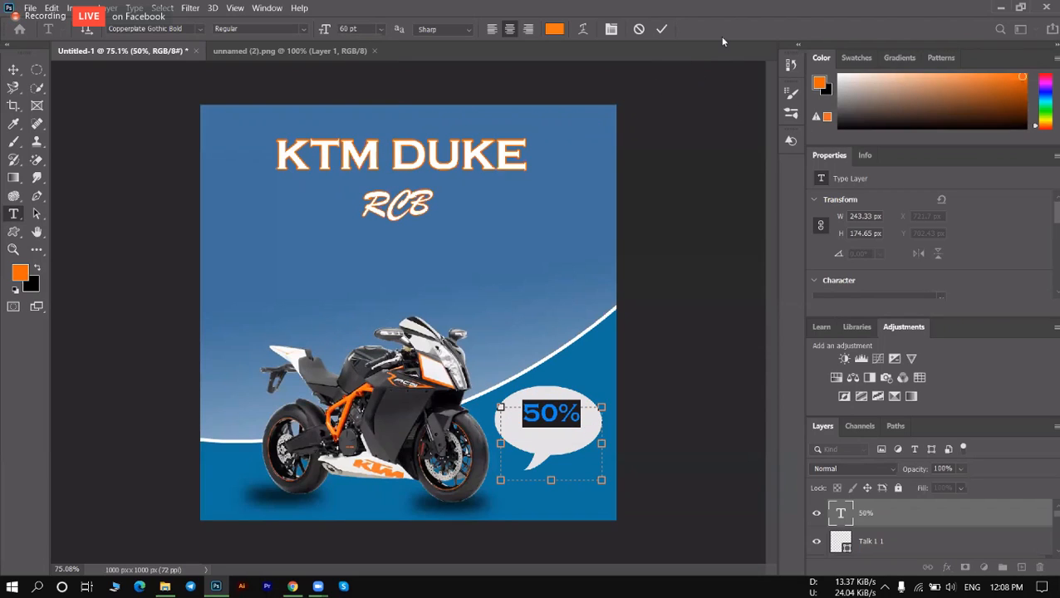
left_click(661, 29)
key("v")
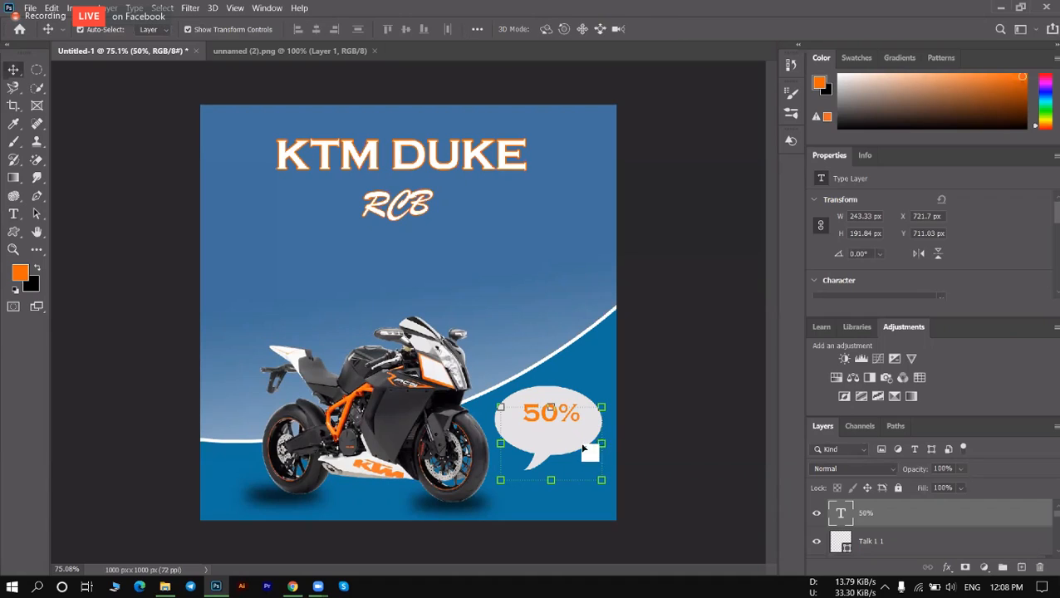
left_click(749, 356)
left_click_drag(559, 424, 551, 417)
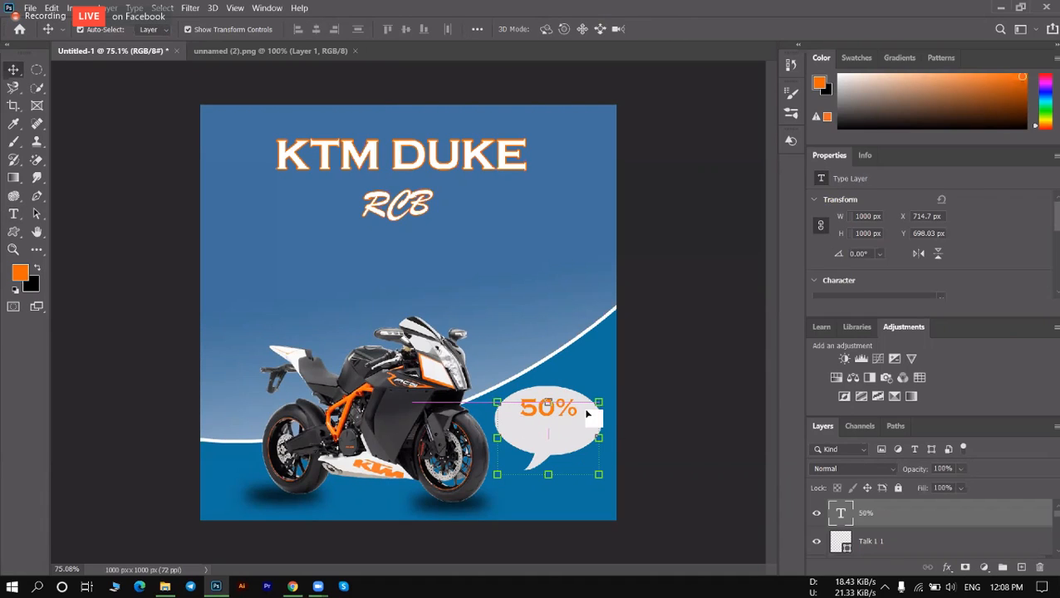
Add a second line reading "Disscount" at 36 pt below the "50%" text and commit the edit.
double_click(577, 412)
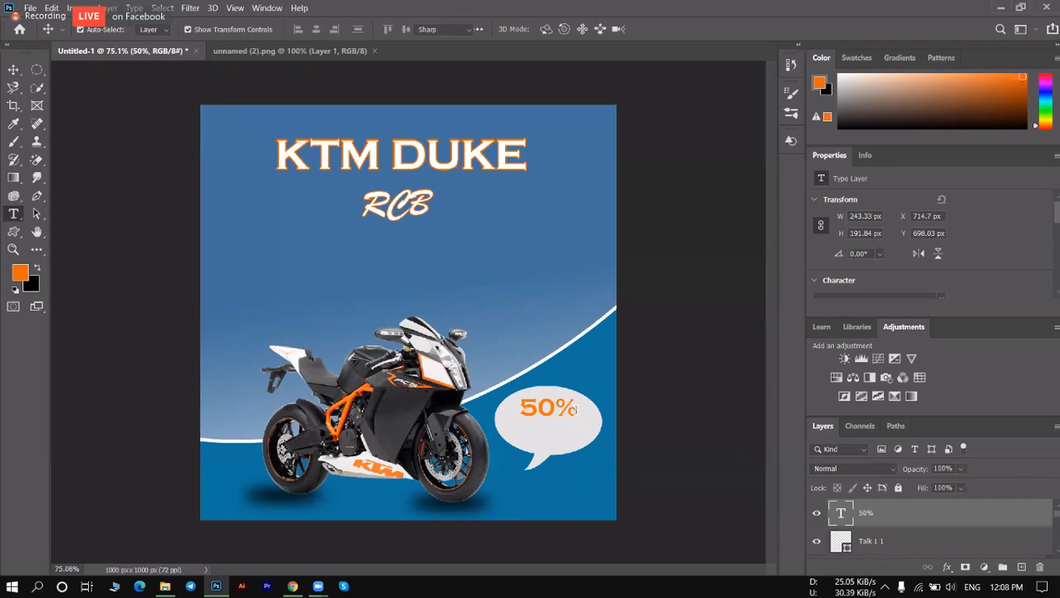
left_click(575, 410)
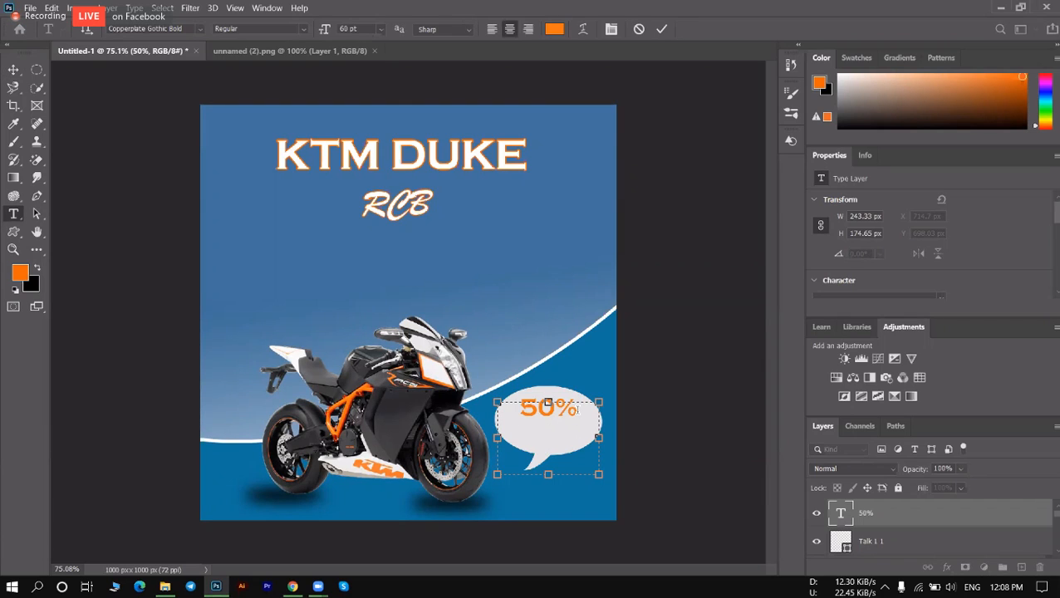
key("Return")
left_click(380, 29)
left_click(362, 176)
type("isscoun")
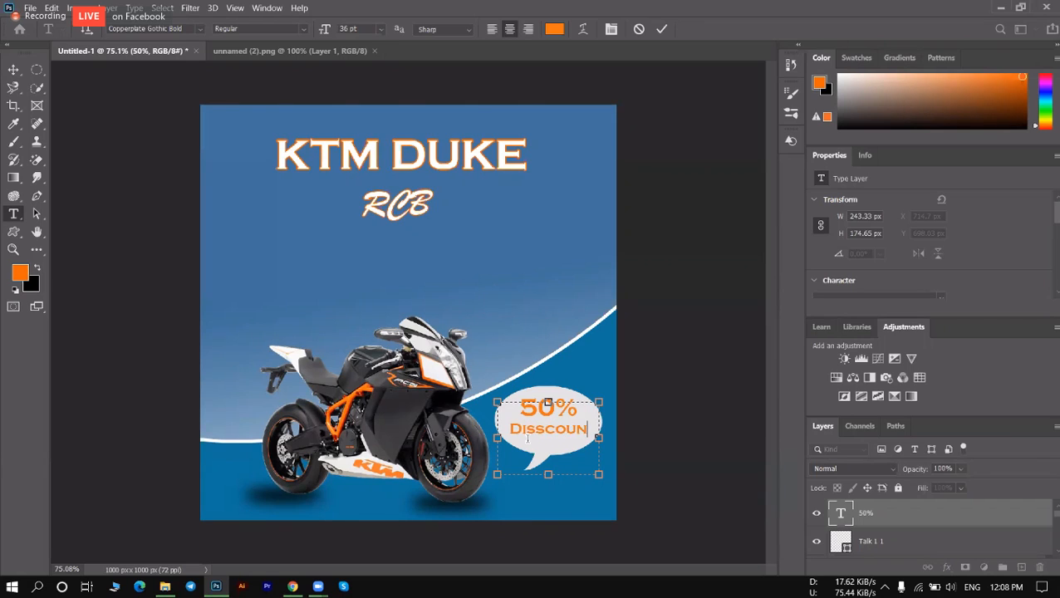
type("t")
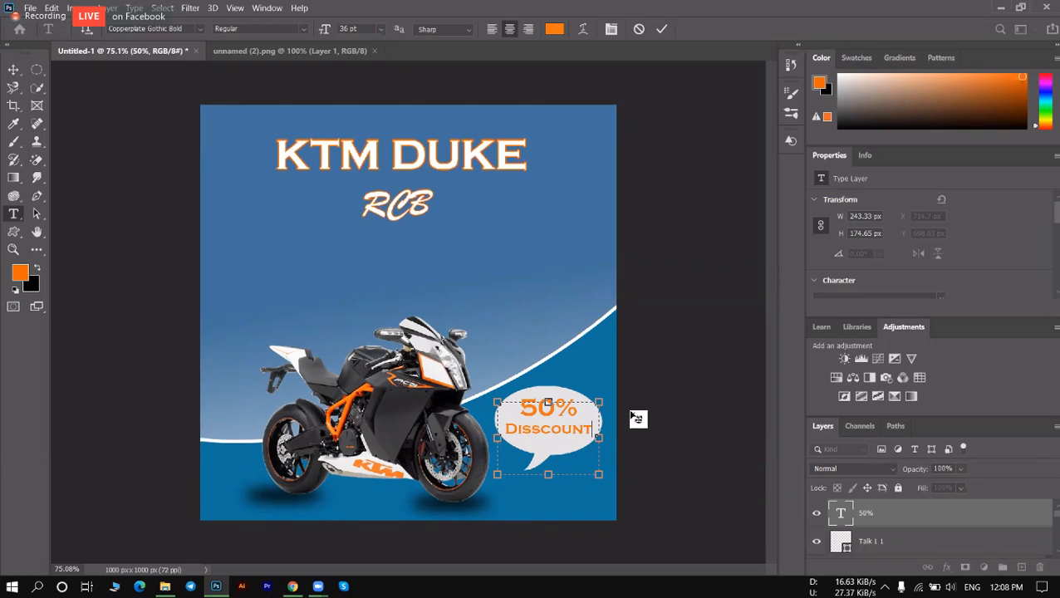
left_click(662, 29)
key("v")
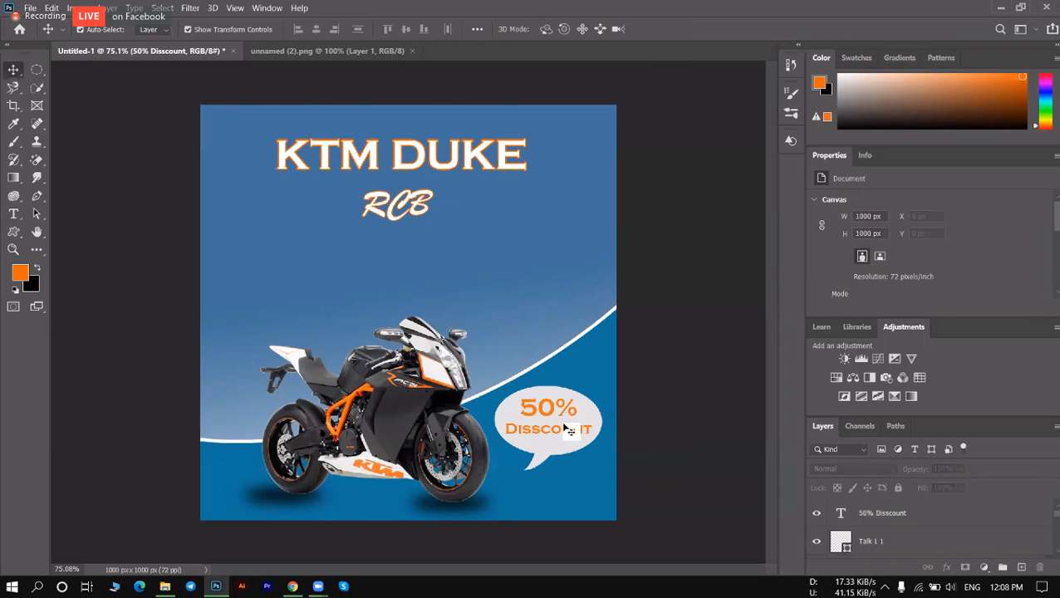
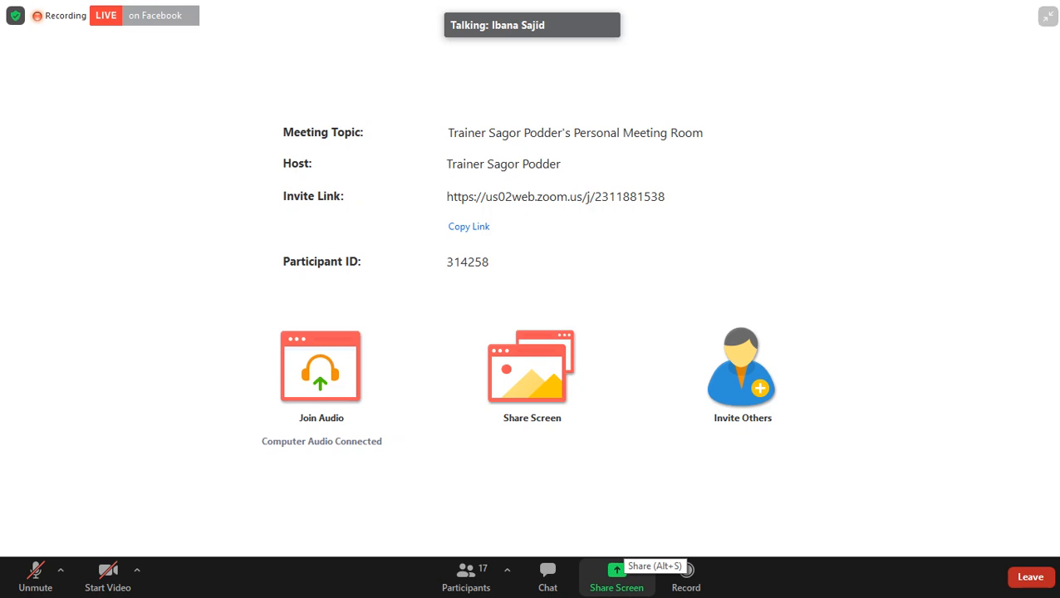
Switch to Zoom and share the entire screen with the meeting.
left_click(616, 574)
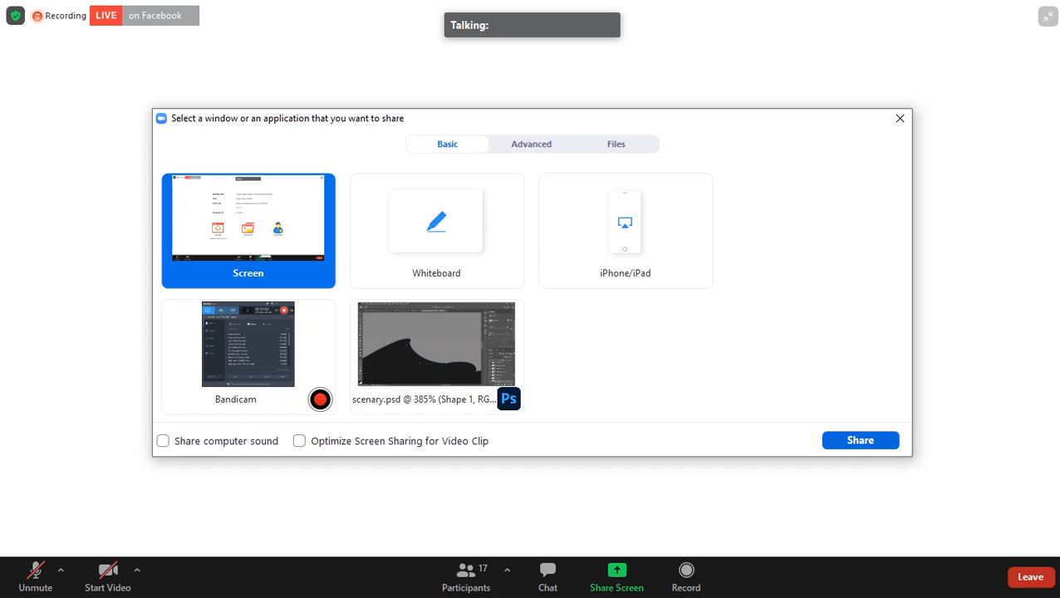
left_click(861, 441)
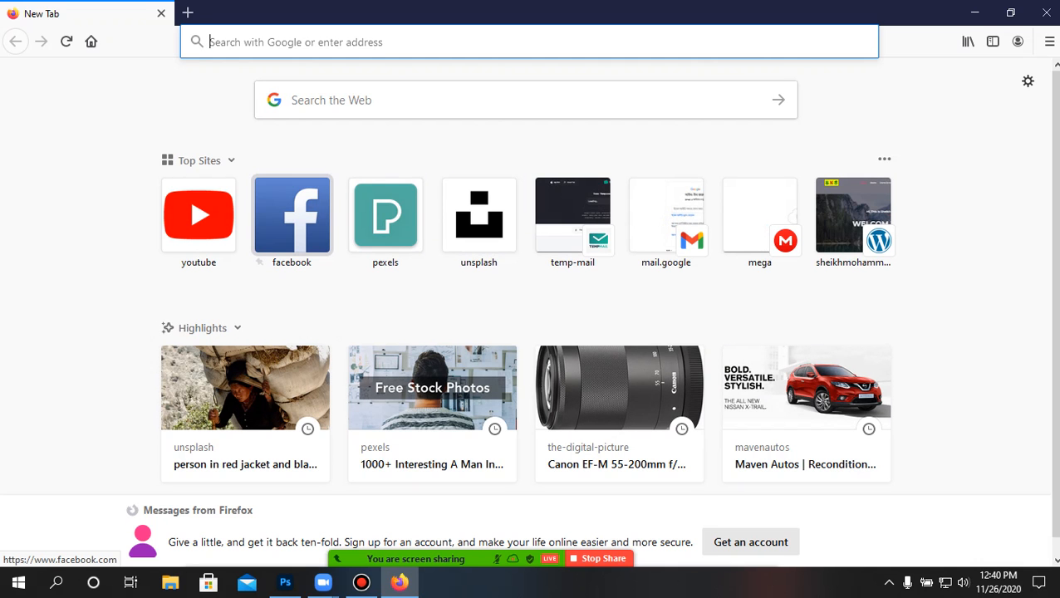
Search Facebook for "ajker deal" and open the Ajkerdeal.com business page.
left_click(291, 216)
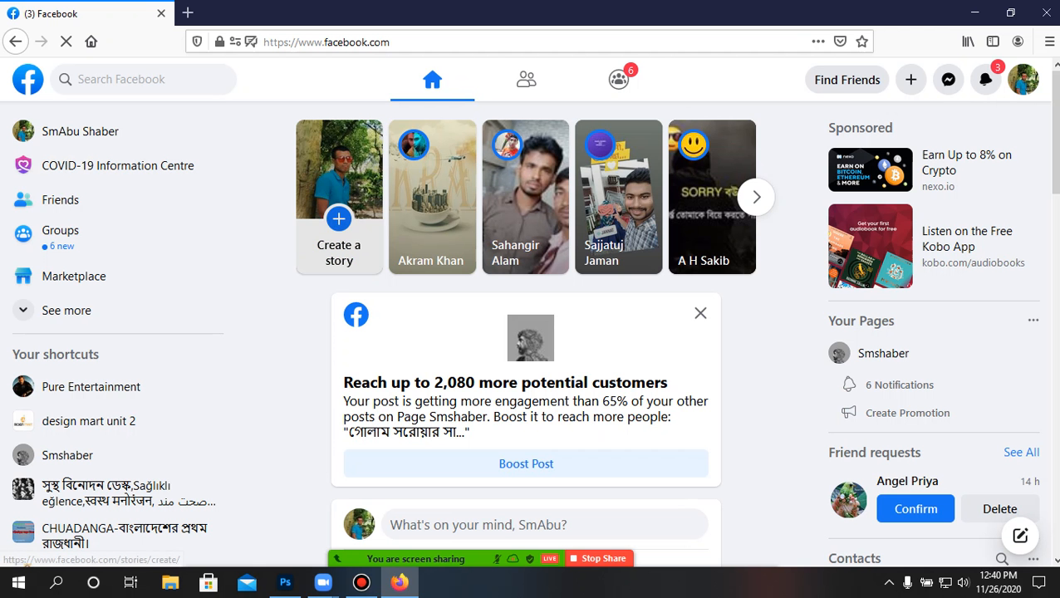
left_click(79, 79)
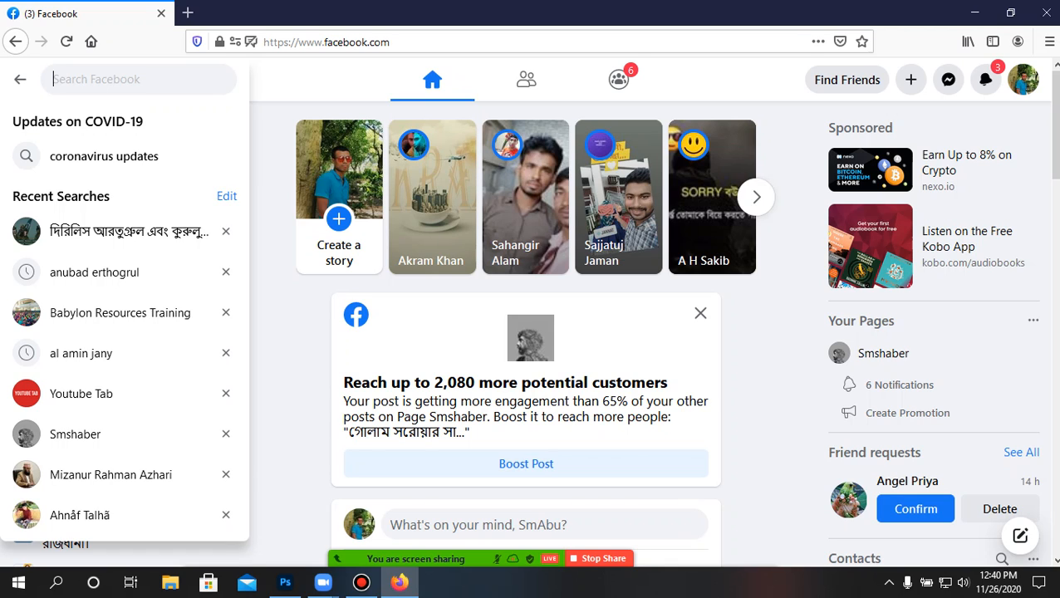
type("ajker deal")
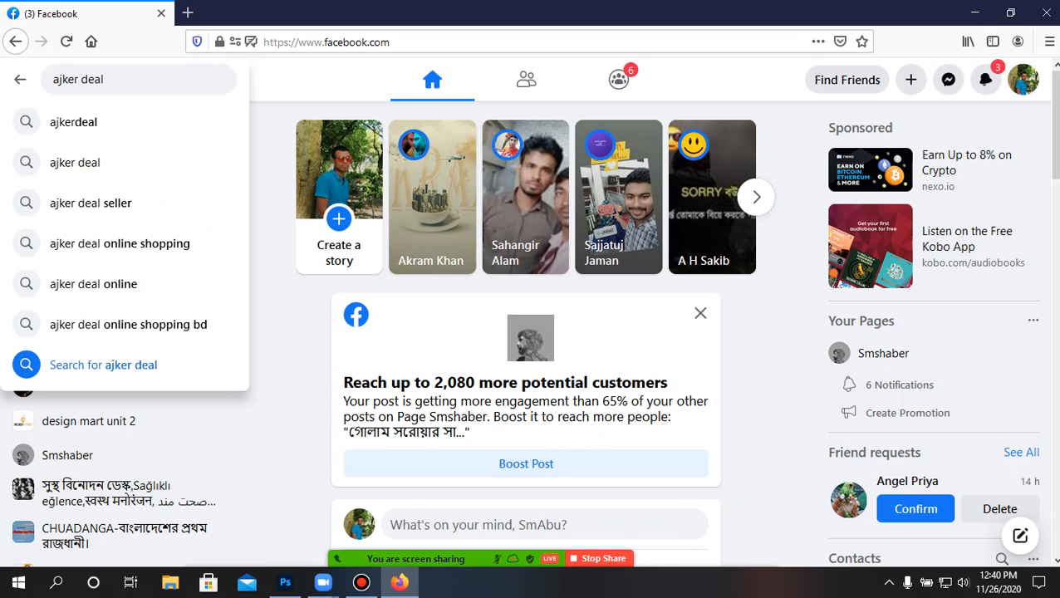
key("Return")
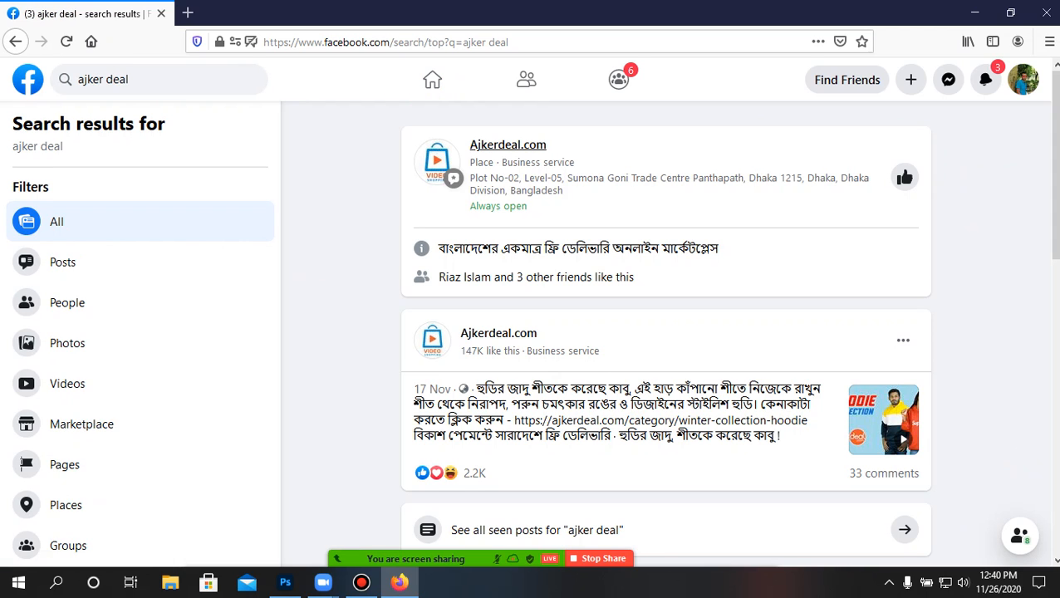
left_click(508, 144)
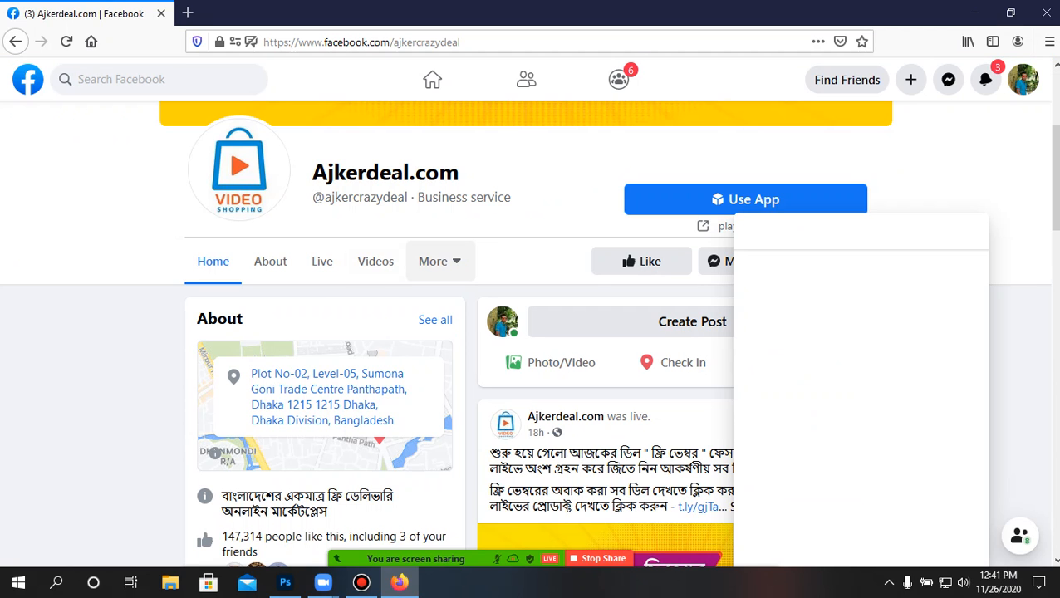
Show the photos of the Ajkerdeal.com page and close the chat popup covering them.
left_click(438, 261)
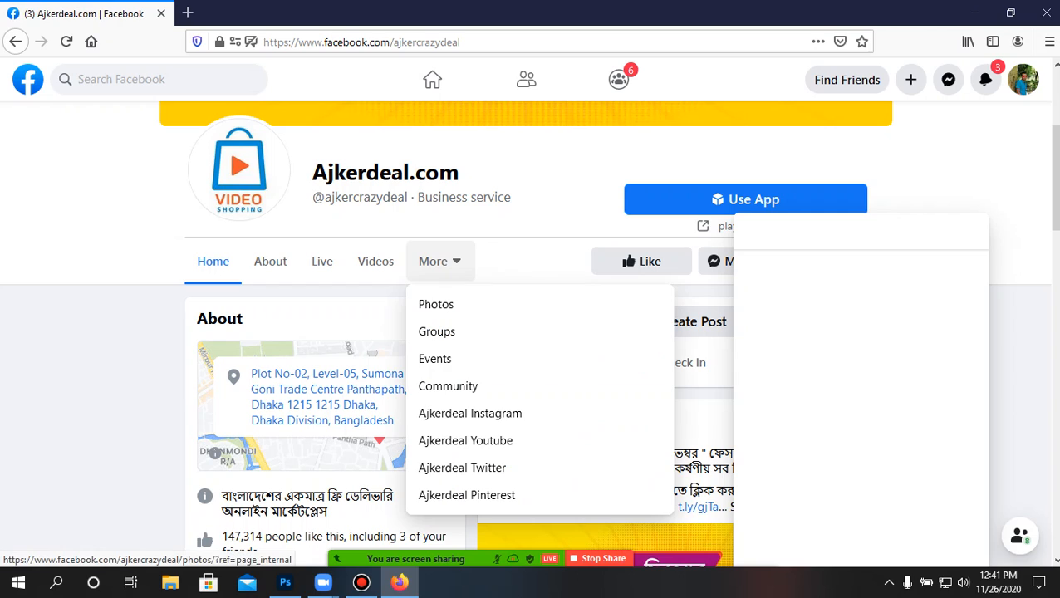
left_click(436, 304)
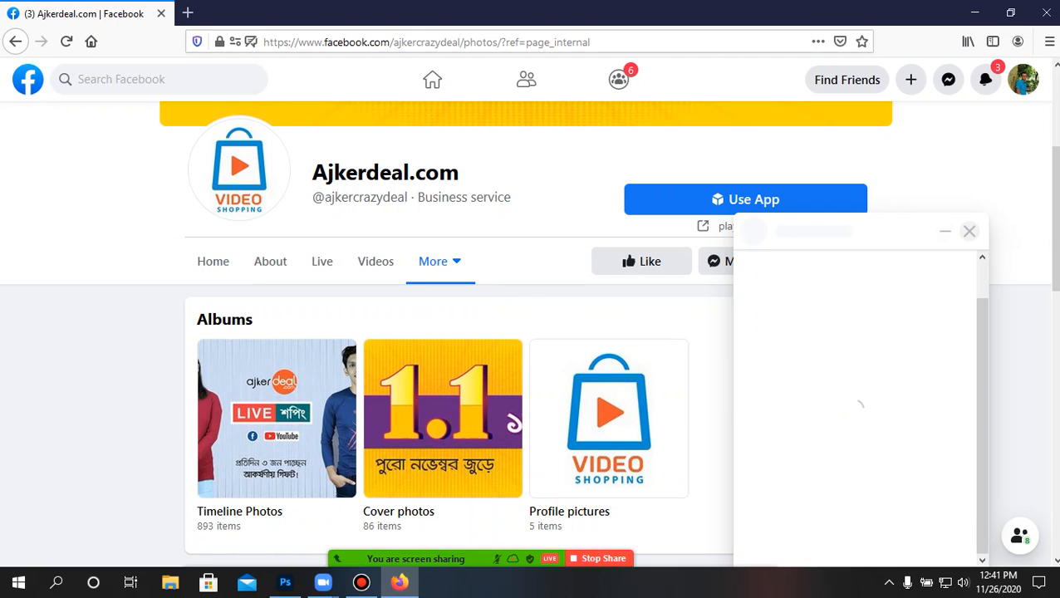
left_click(969, 231)
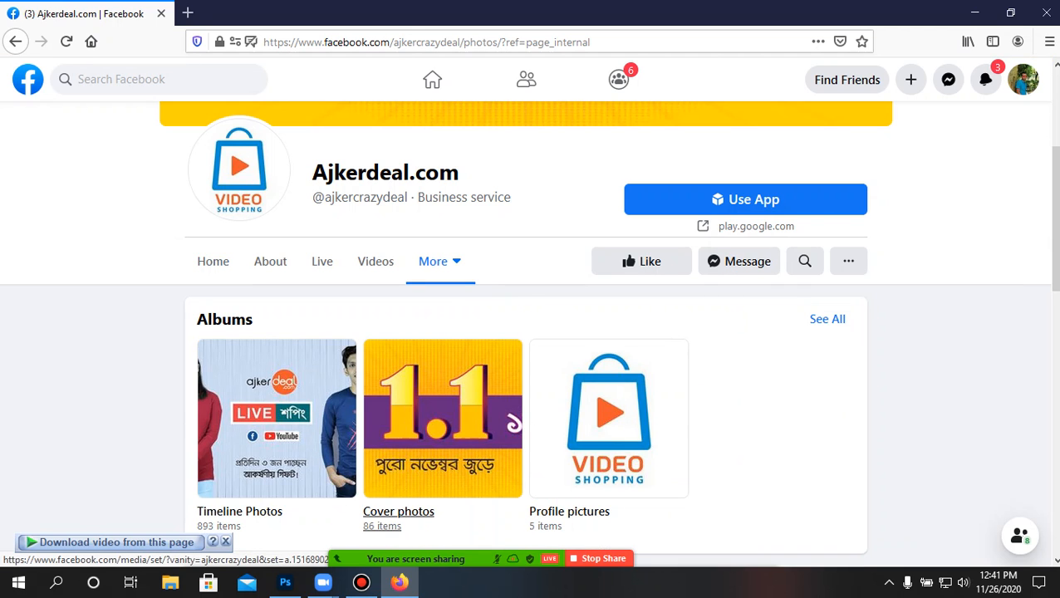
Examine the LIVE shopping poster with the two models among all photos and return to the photo grid.
scroll(399, 511, "down", 3)
scroll(365, 499, "down", 1)
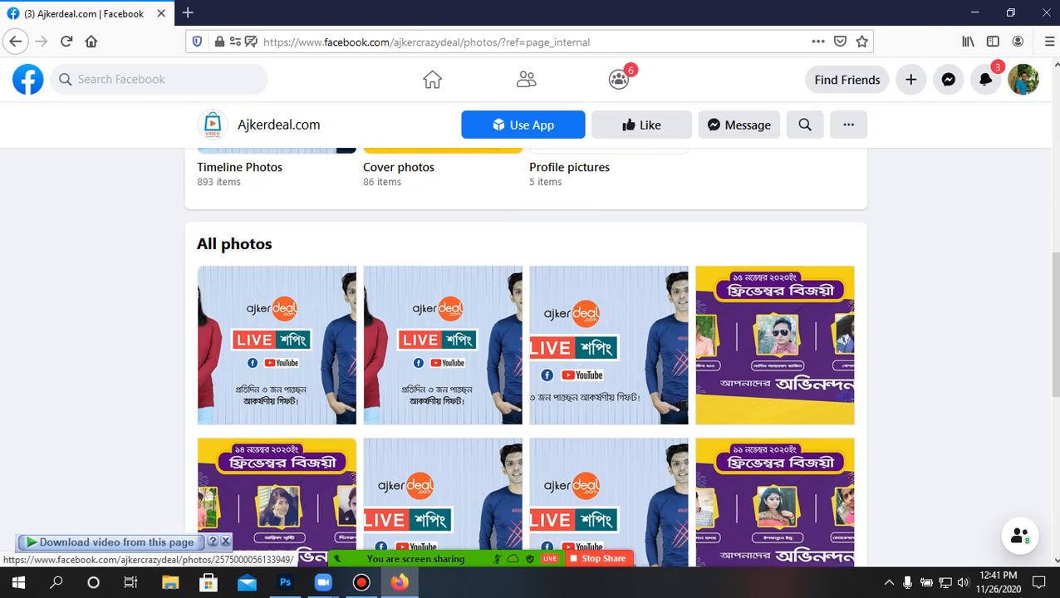
left_click(291, 465)
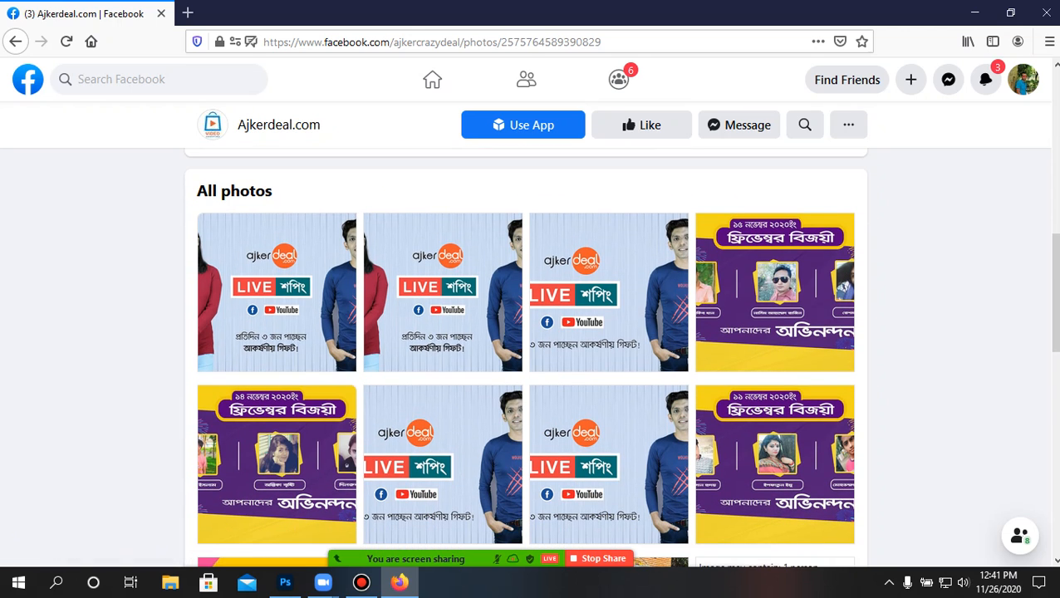
scroll(527, 369, "down", 10)
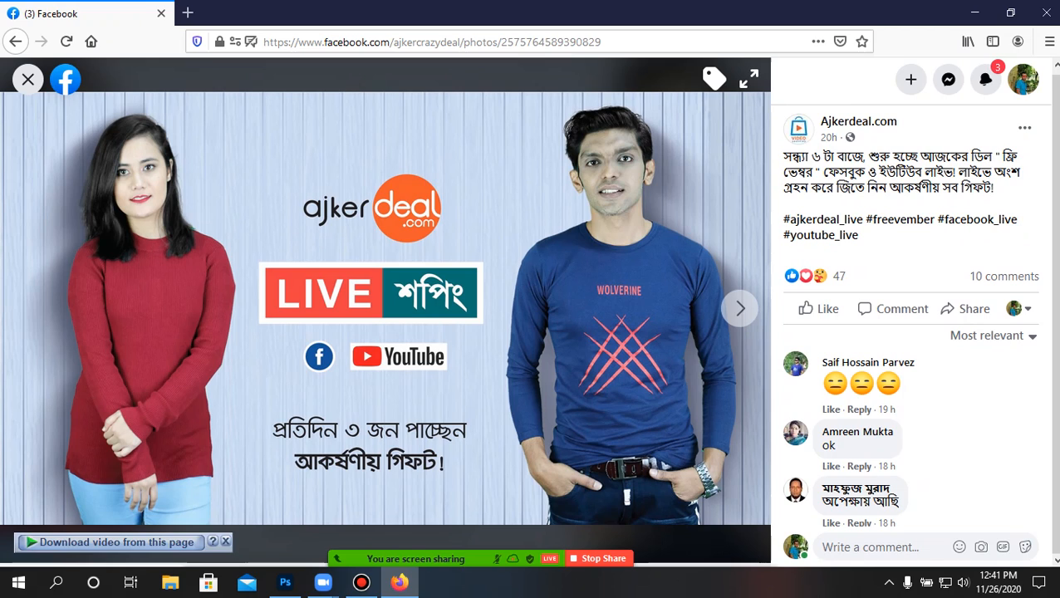
left_click(27, 79)
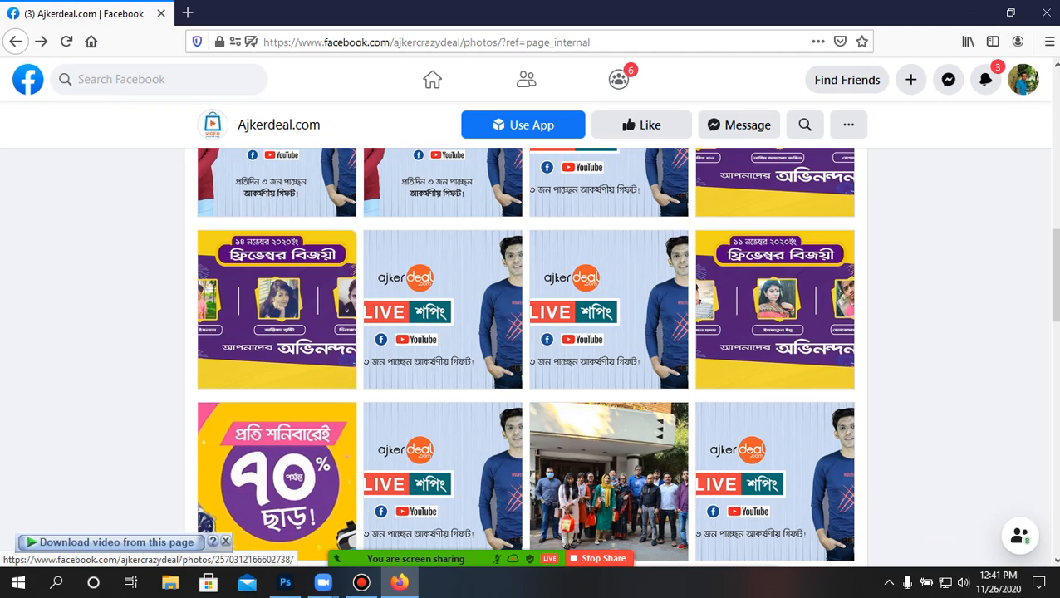
Examine the 70% discount banner and the LIVE shopping poster following it, and close the photo viewer.
scroll(365, 332, "down", 4)
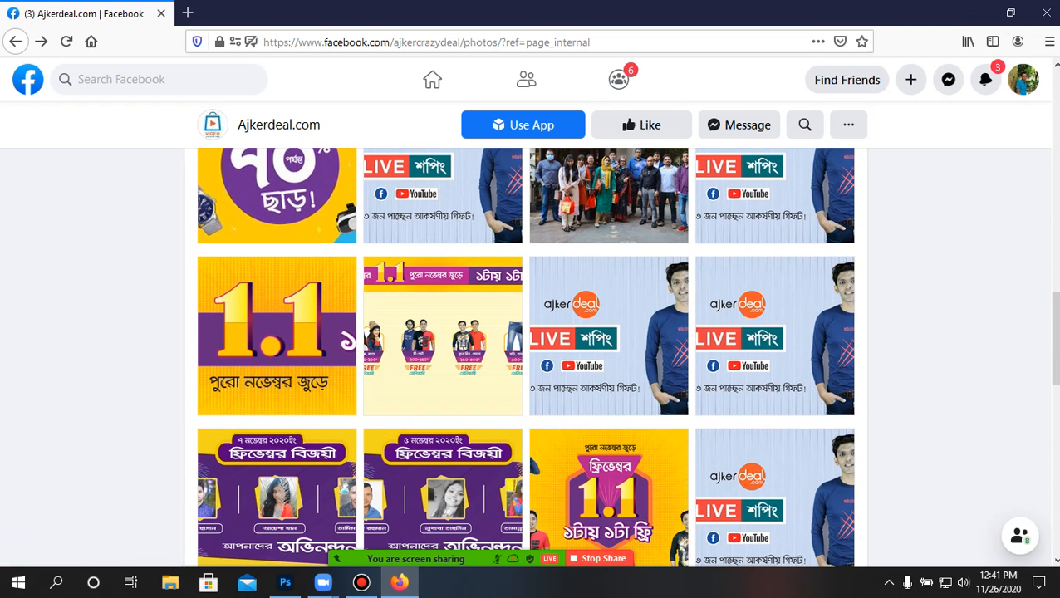
left_click(277, 196)
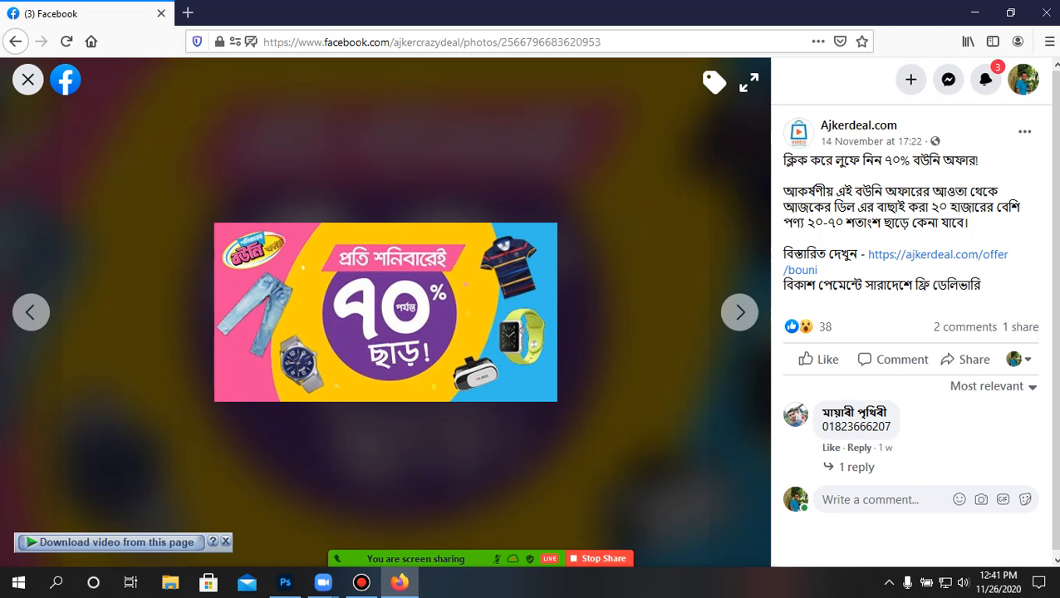
left_click(740, 311)
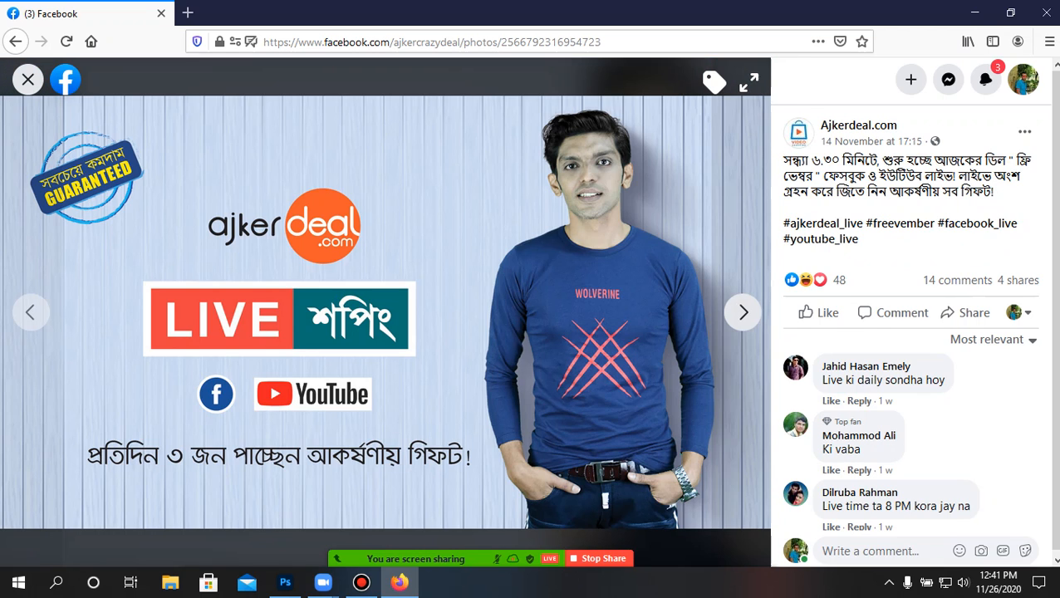
left_click(28, 79)
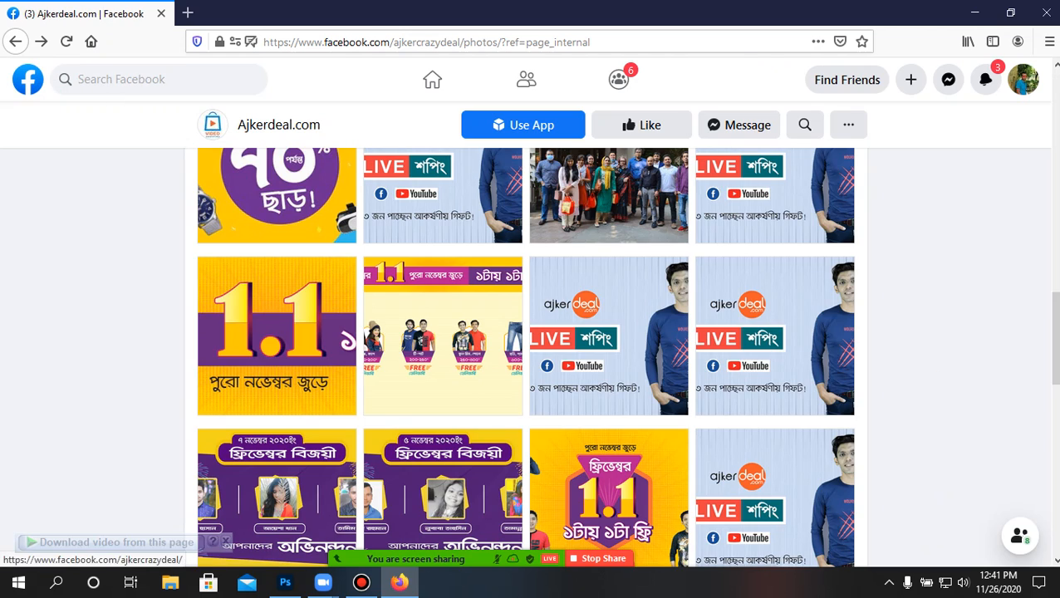
Search Facebook for "chaldal" and open the Chaldal retail company page.
left_click(125, 79)
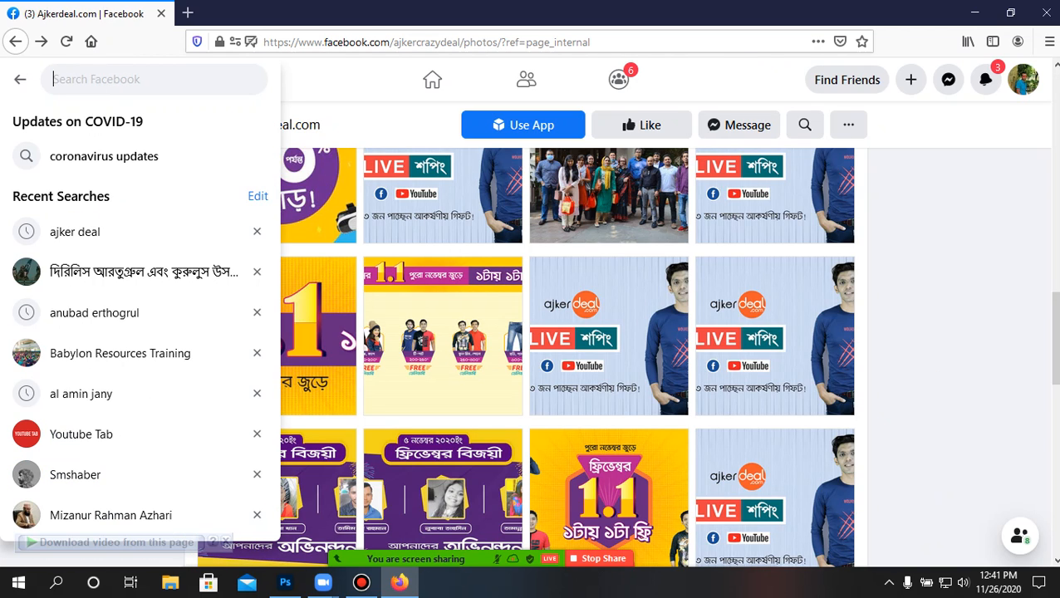
type("cha")
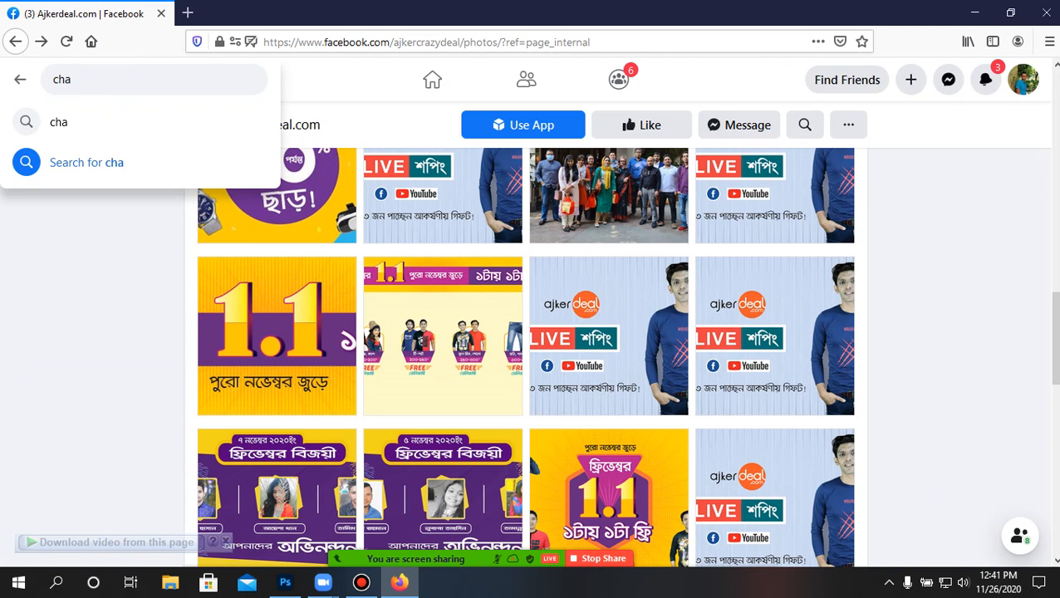
type("ldal")
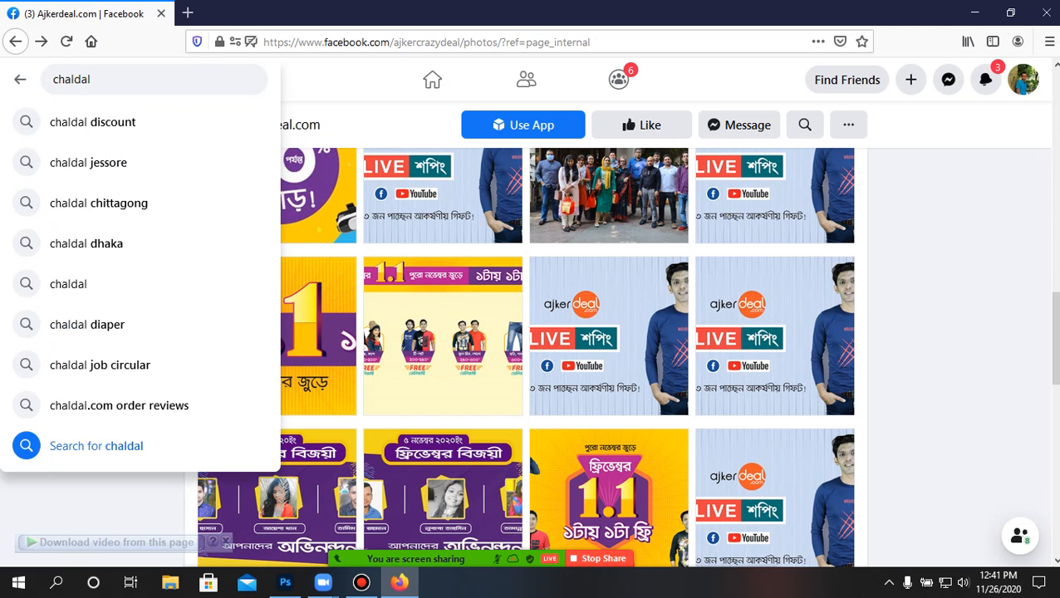
key("Return")
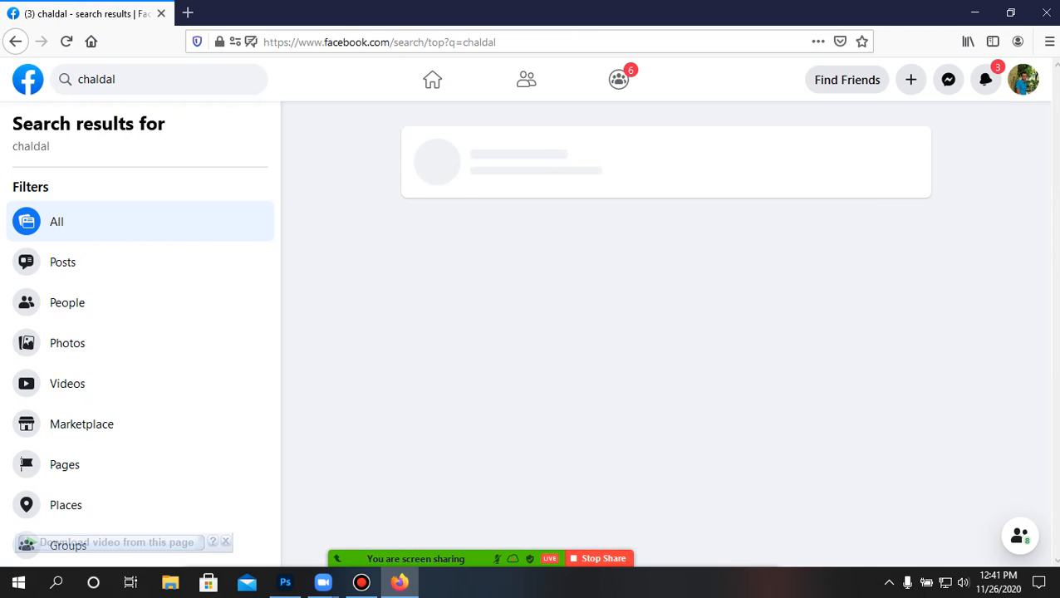
left_click(489, 151)
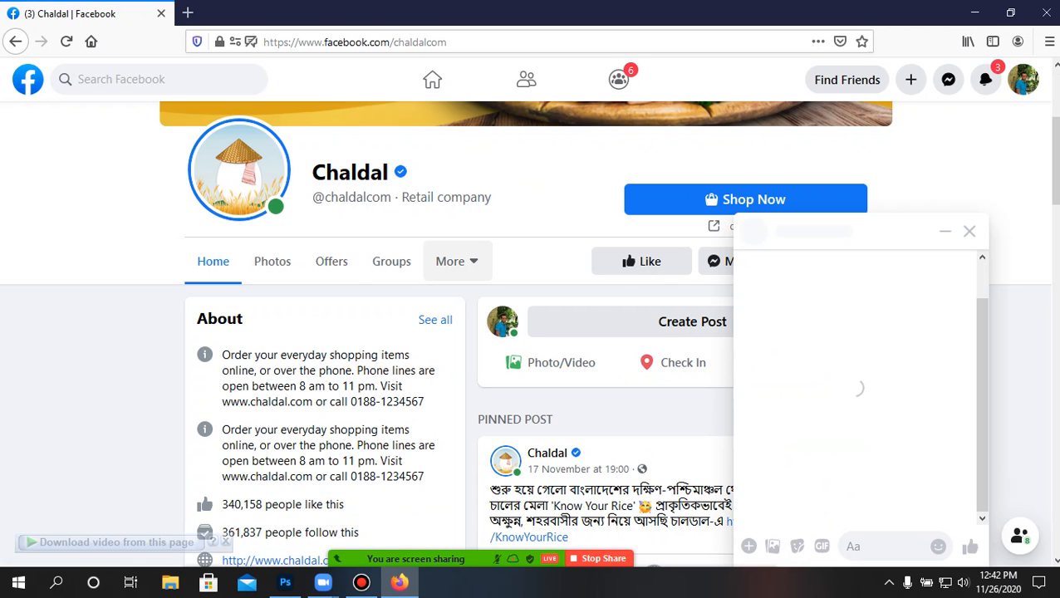
Browse the Chaldal page's photos and enlarge the November "No Rash" baby care poster.
left_click(273, 261)
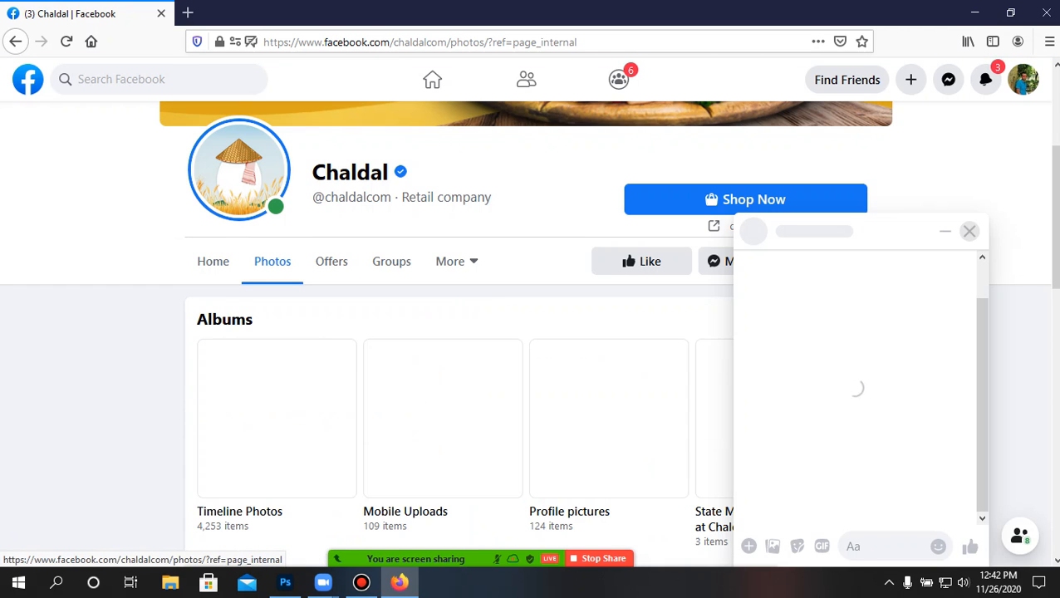
scroll(407, 510, "down", 5)
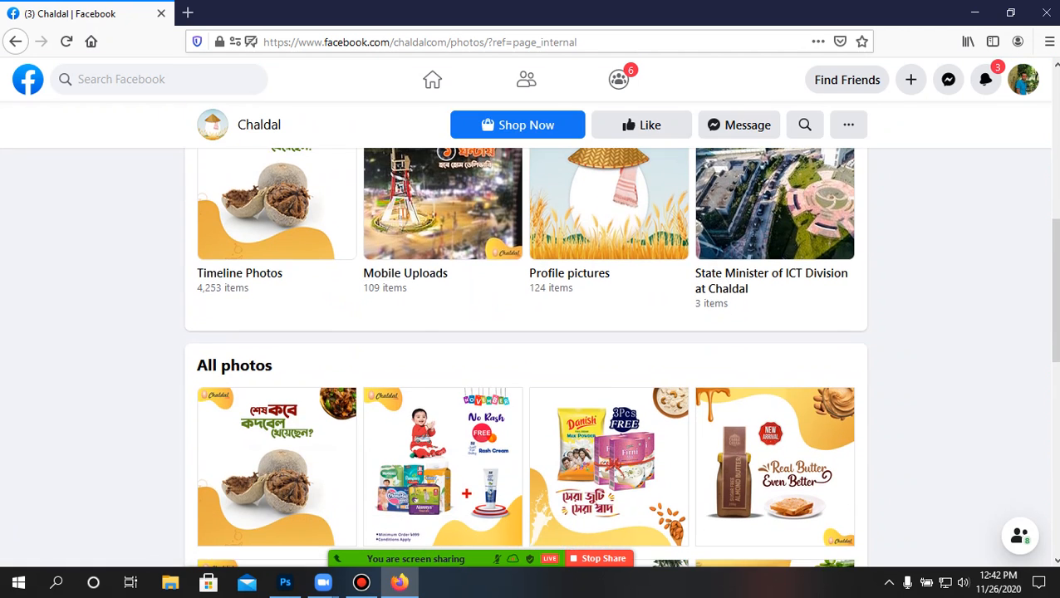
scroll(440, 465, "down", 3)
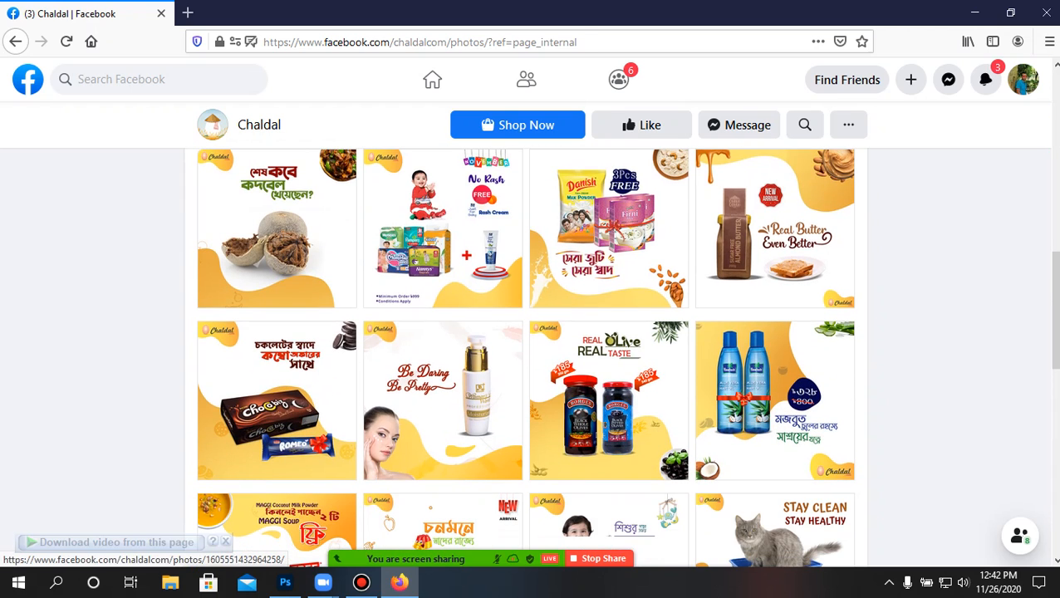
left_click(442, 229)
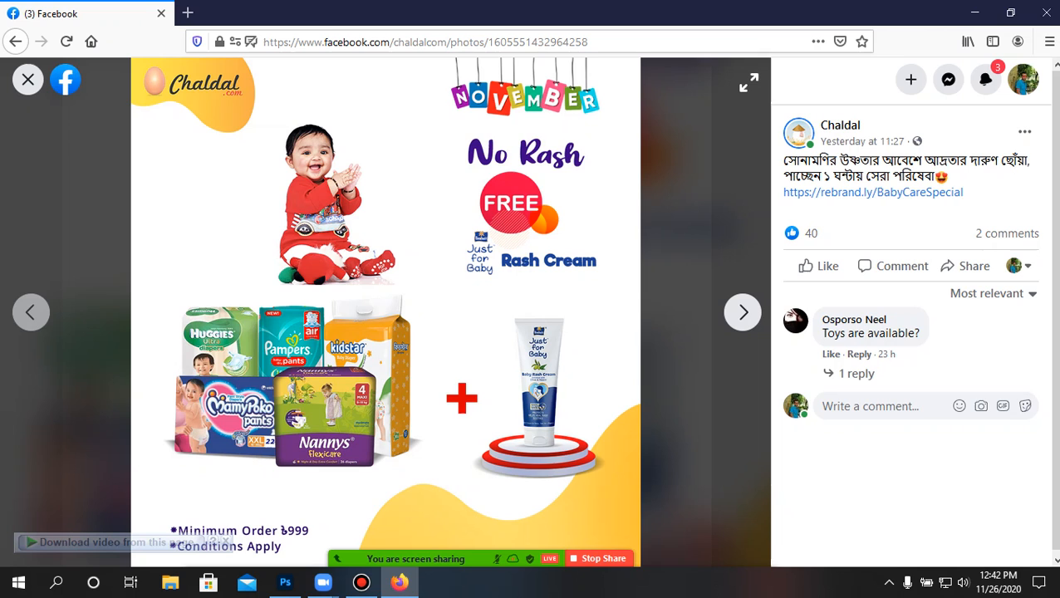
Compare the Danish Milk Powder and "No Rash" poster layouts, and move on to the almond butter poster.
left_click(742, 311)
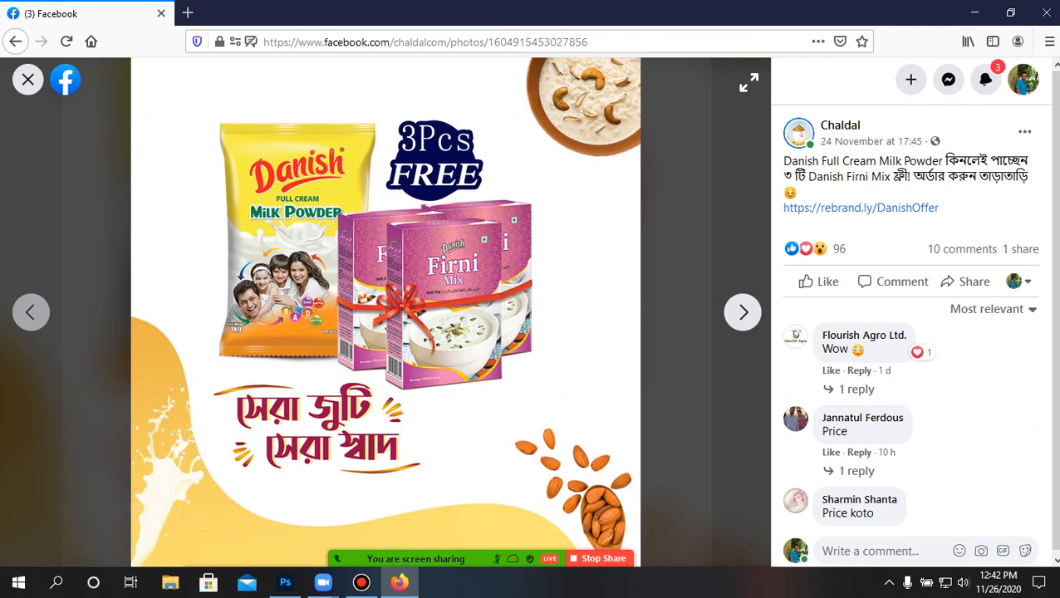
left_click(31, 311)
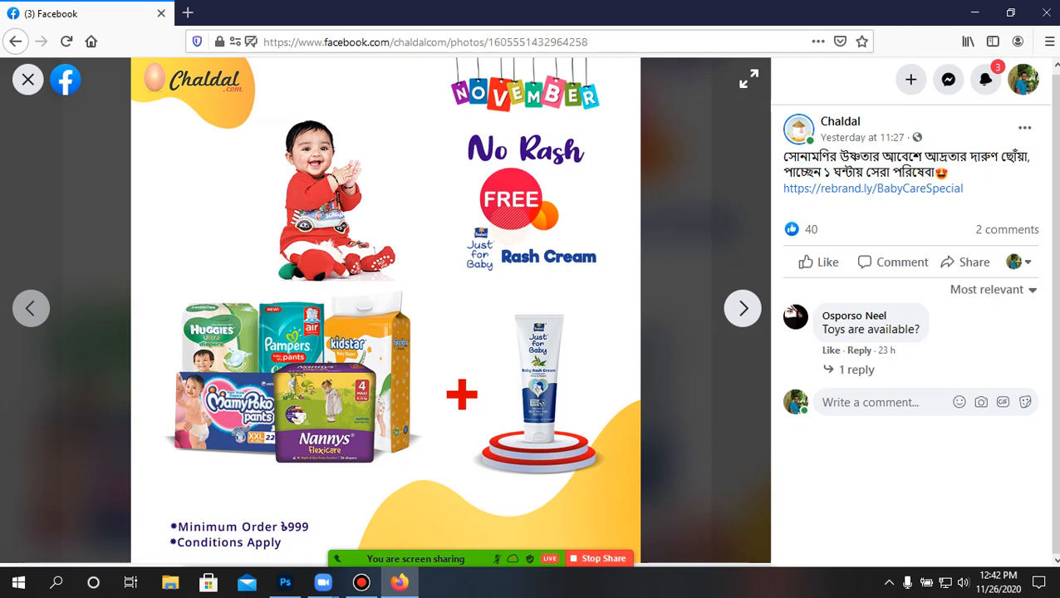
left_click(742, 308)
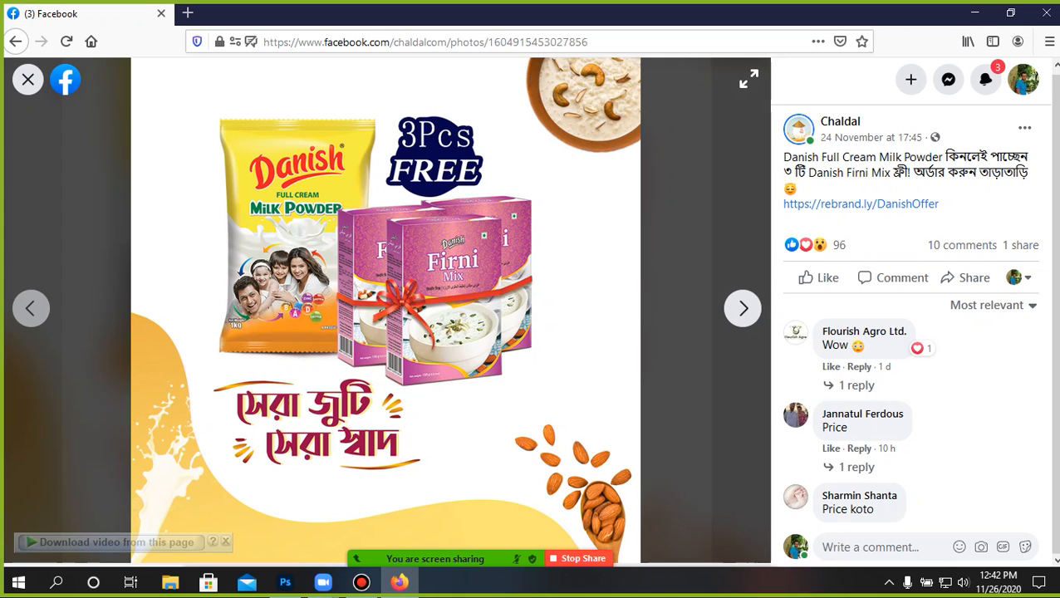
left_click(743, 308)
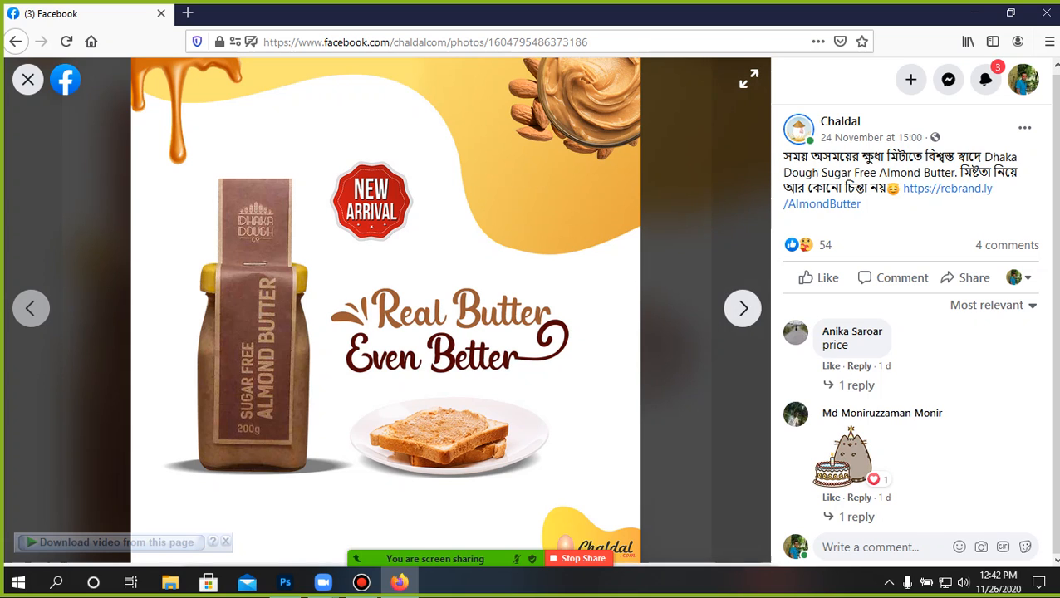
Unmute the microphone in the Zoom meeting while sharing the screen, and dismiss the audio options.
mouse_move(516, 558)
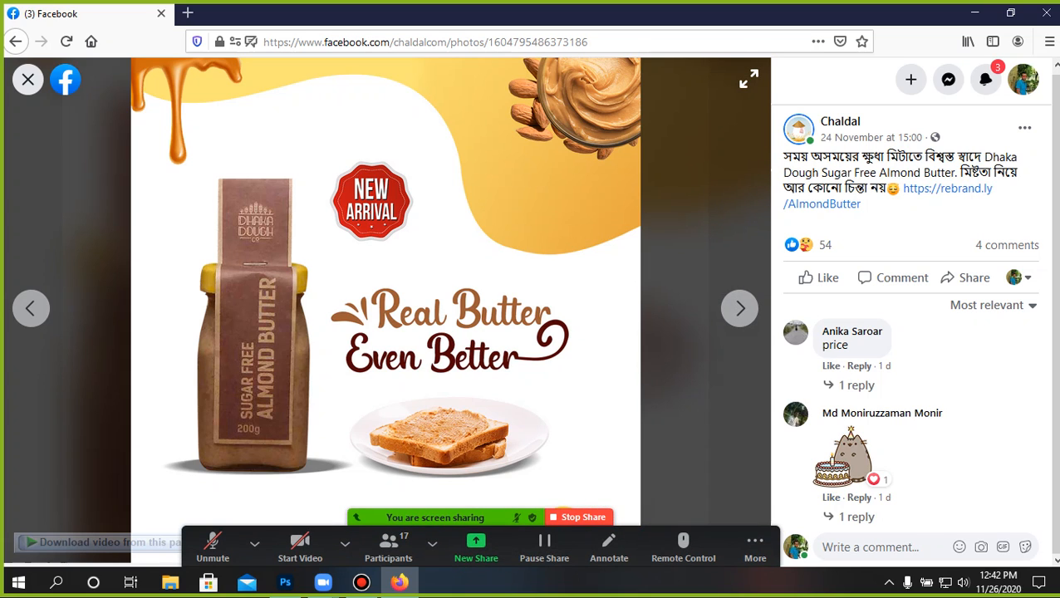
left_click(344, 543)
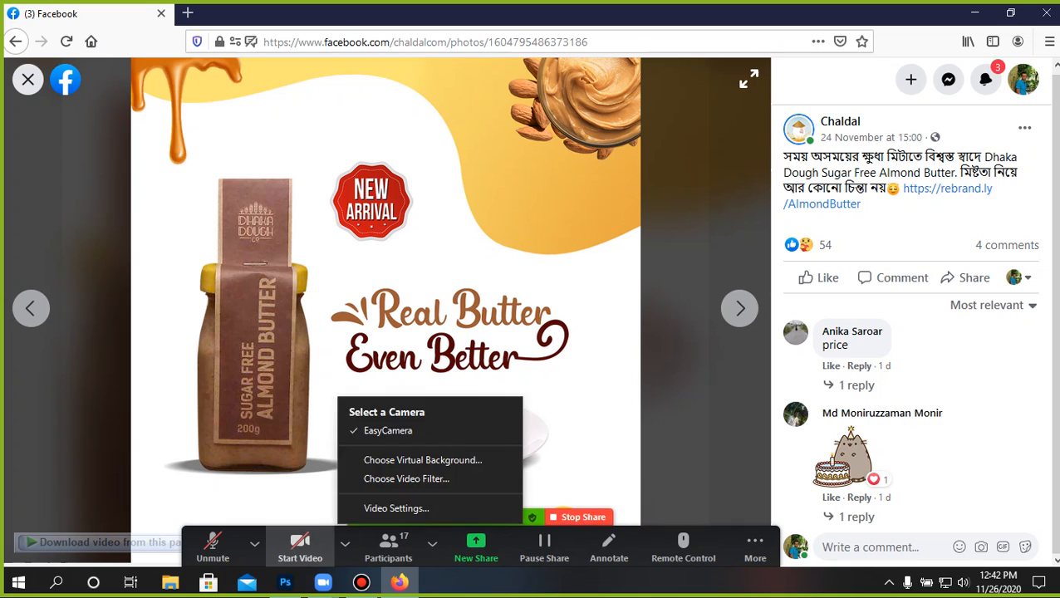
left_click(255, 543)
left_click(212, 544)
left_click(254, 543)
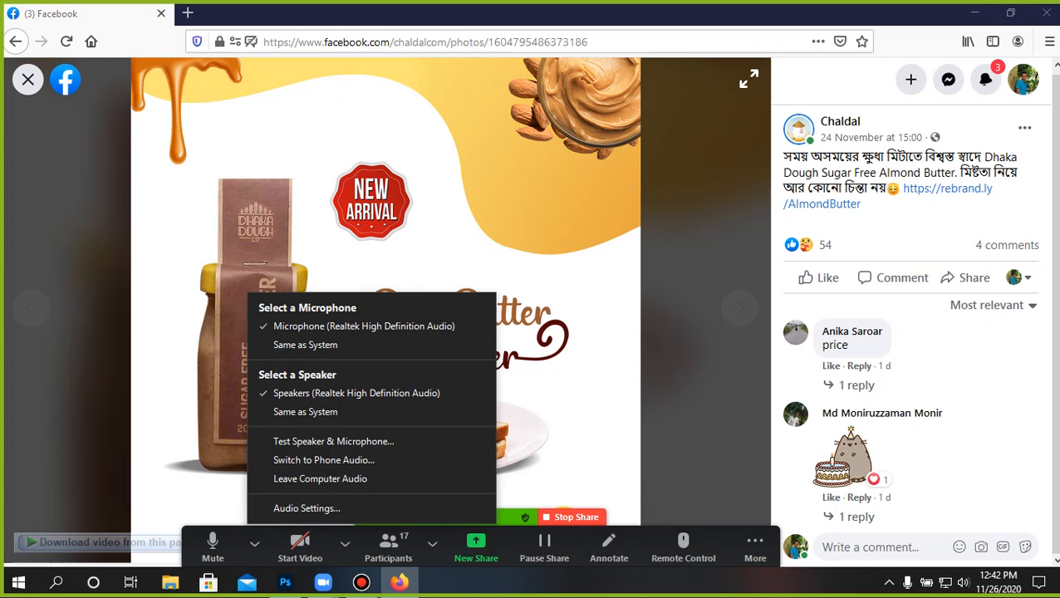
left_click(615, 373)
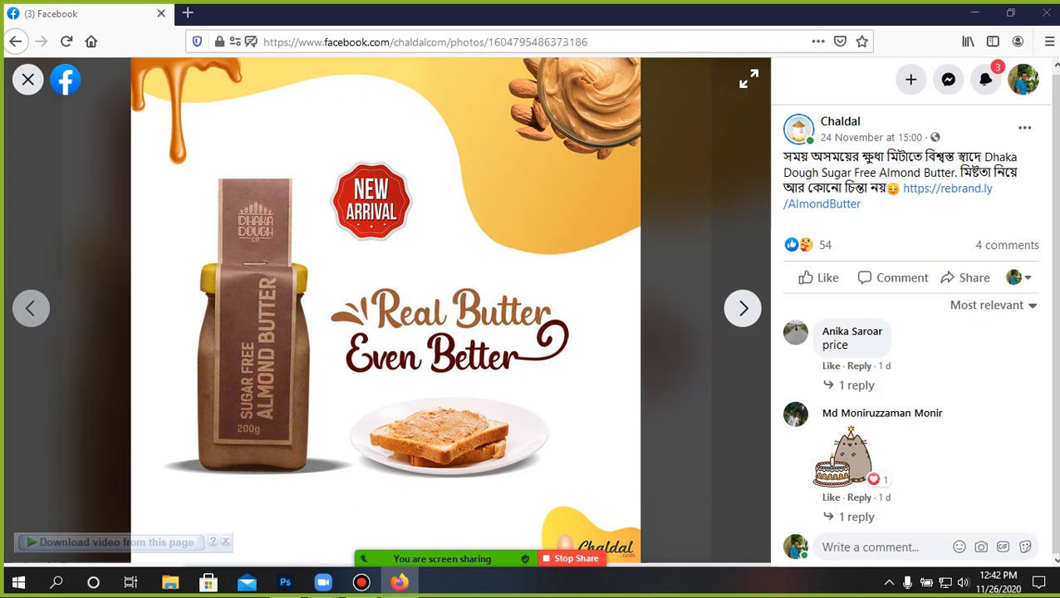
Examine the Chocobiz biscuit poster and the "Be Daring Be Pretty" moisturizer poster in Chaldal's photos.
left_click(743, 309)
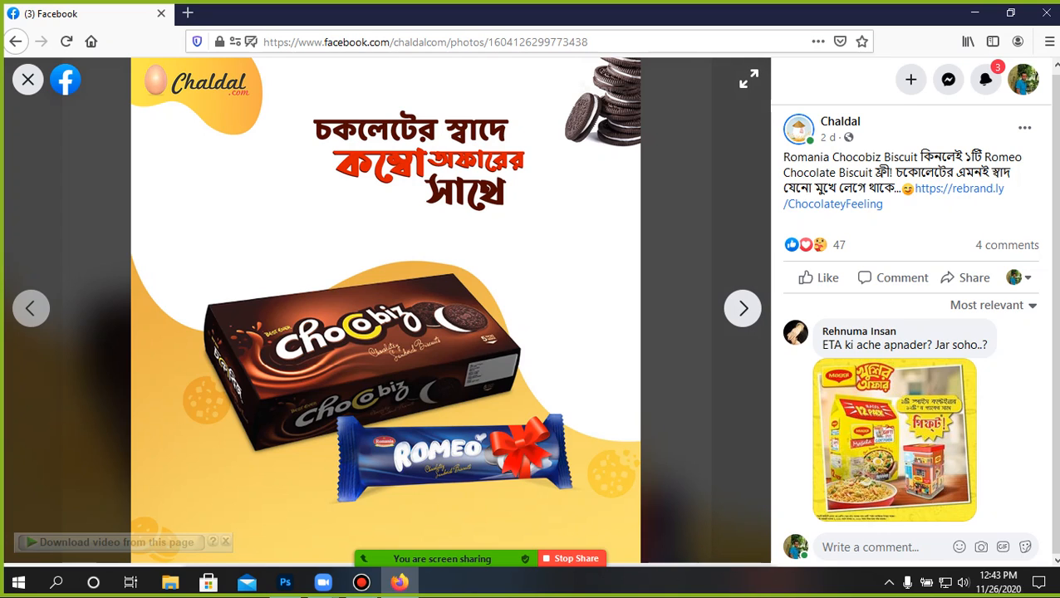
left_click(743, 308)
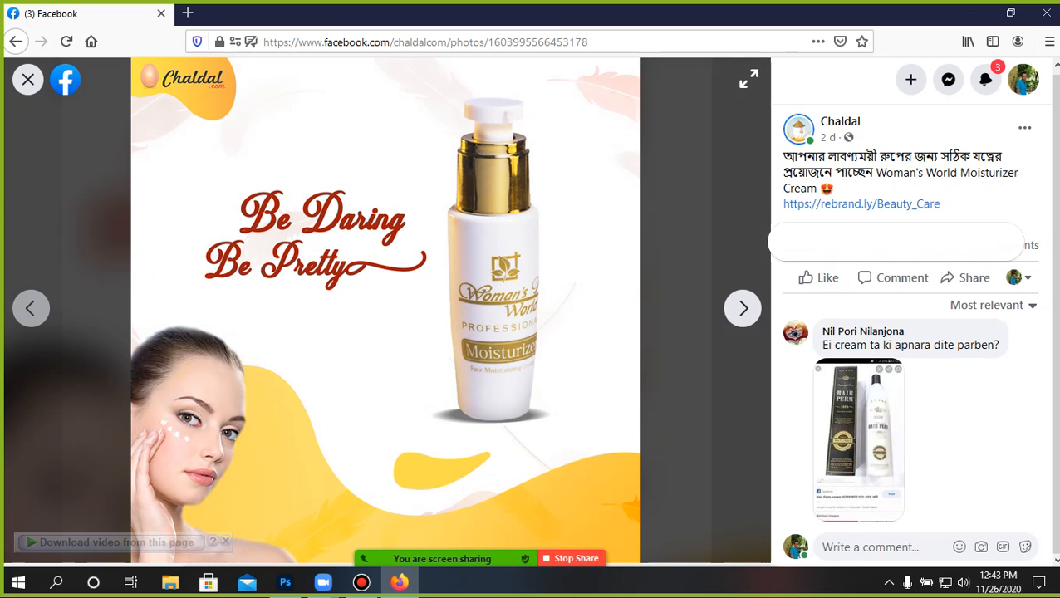
Switch from the browser to Photoshop and show the whole scenary.psd canvas with the mountain shape's path outline hidden.
left_click(976, 12)
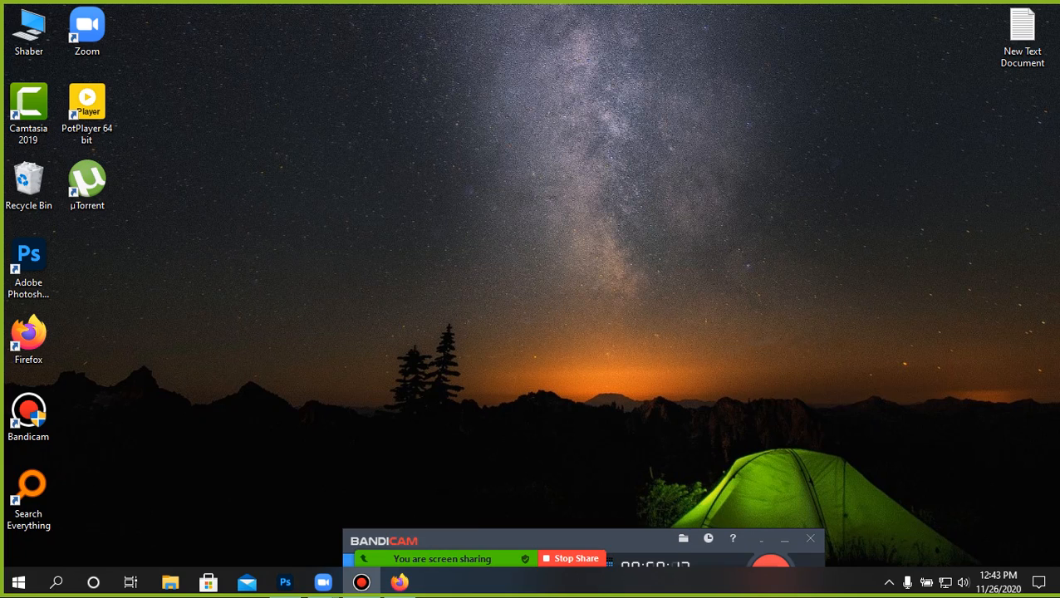
left_click(285, 582)
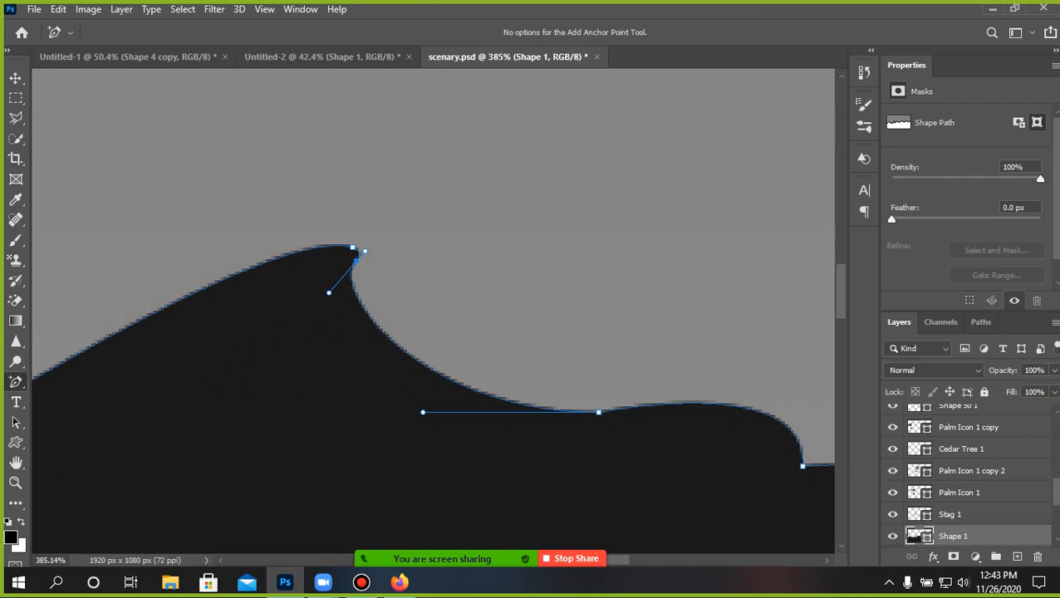
scroll(380, 306, "down", 15)
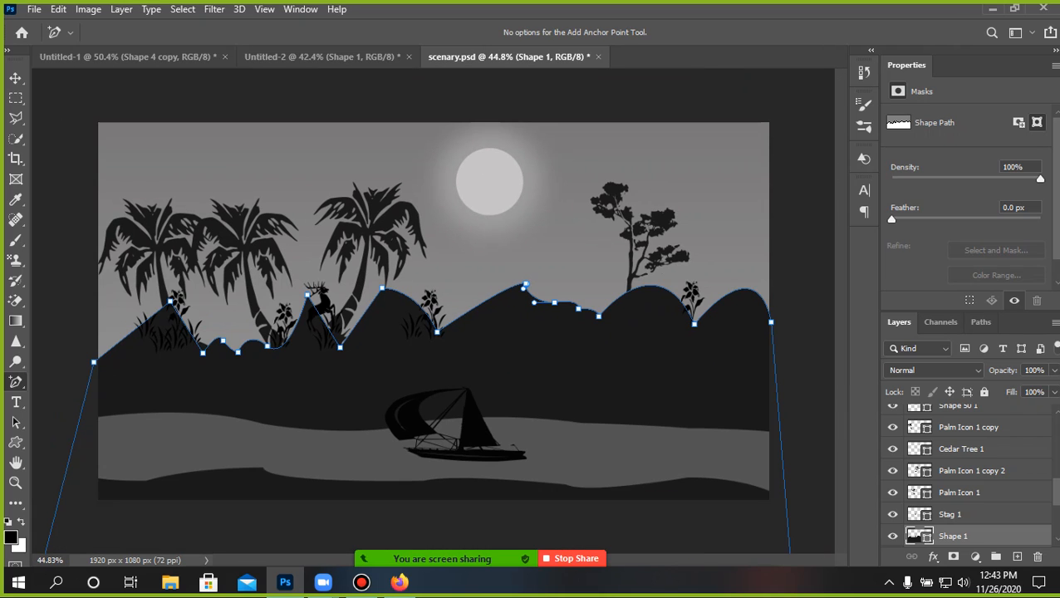
key("Return")
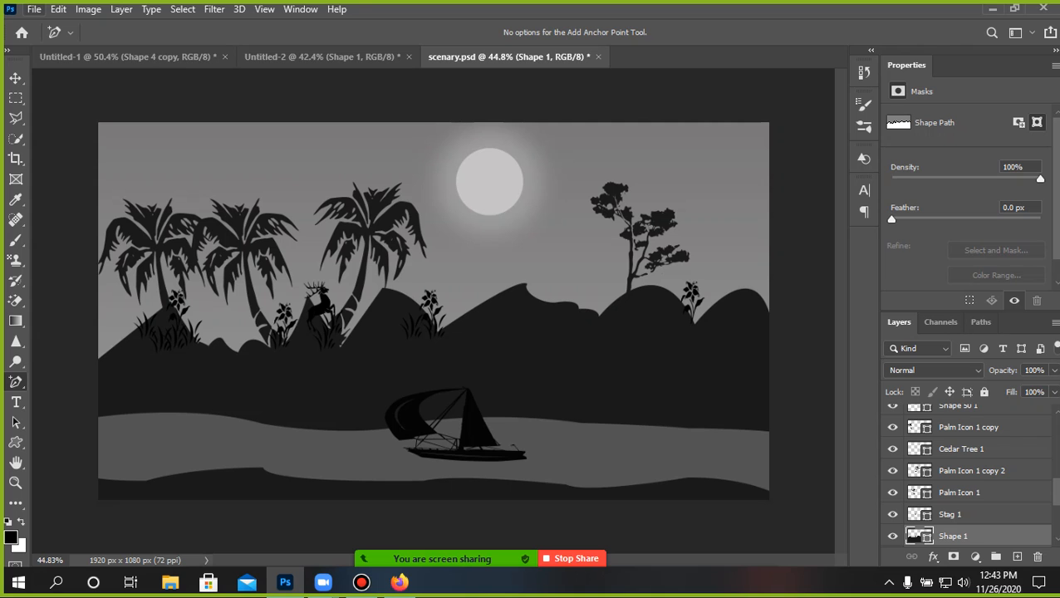
left_click(34, 9)
left_click(50, 25)
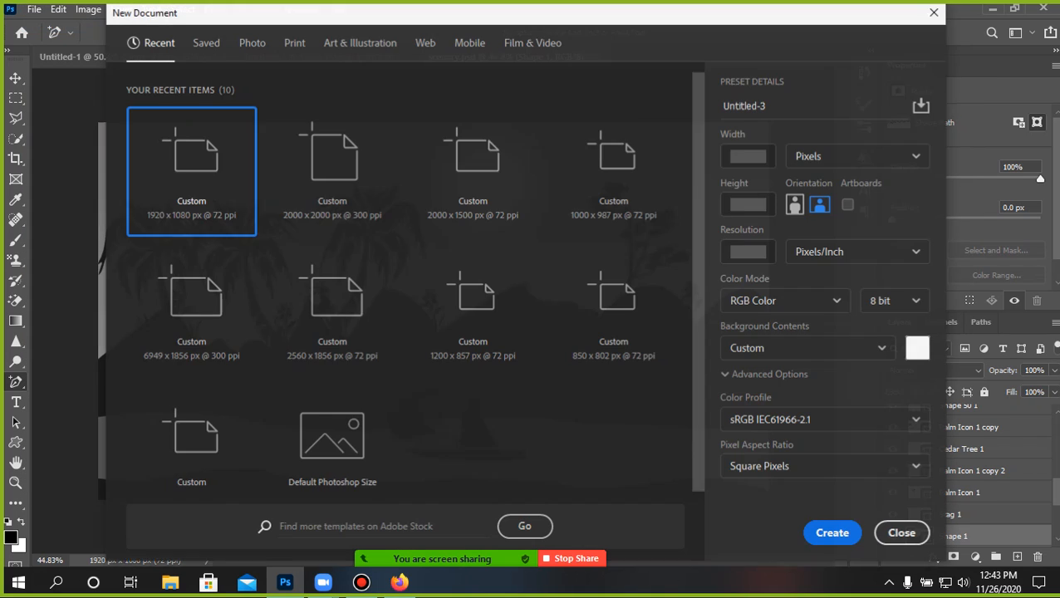
left_click(934, 12)
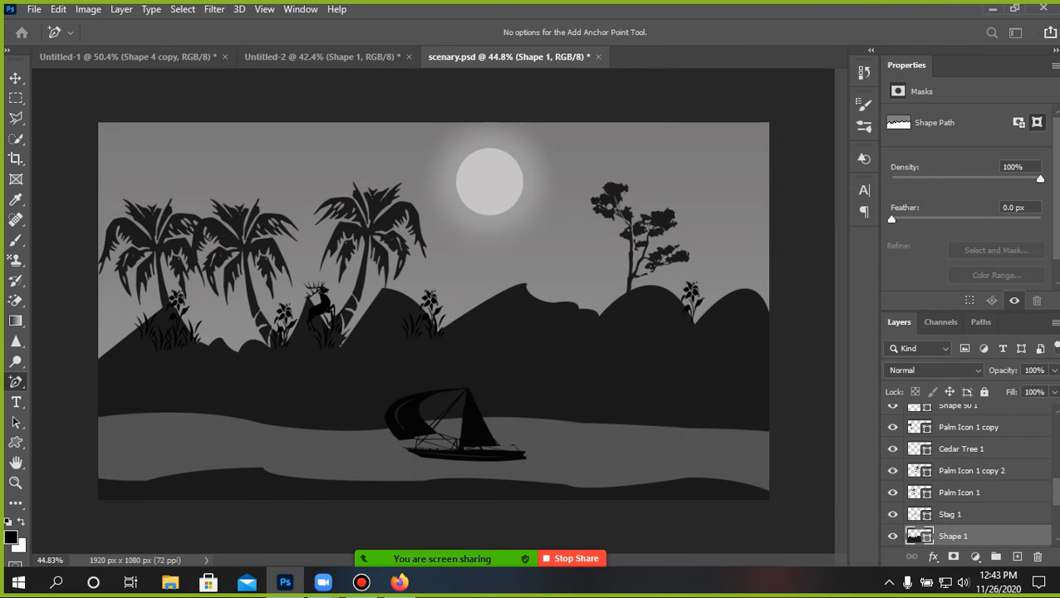
Recolor the moon circle in the scenery from grey to yellow, hex deea17.
key("v")
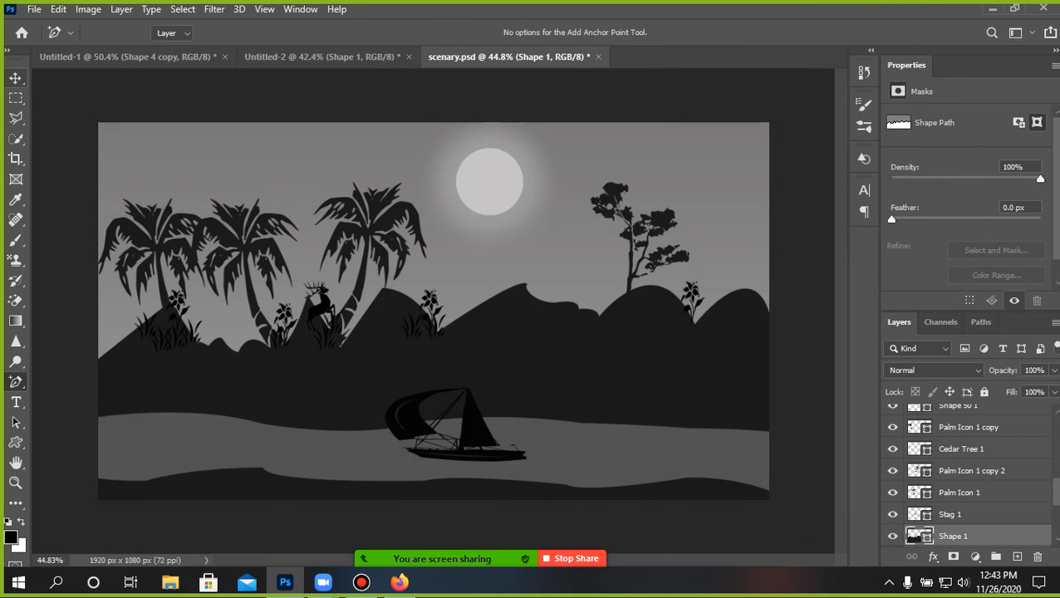
left_click(489, 182)
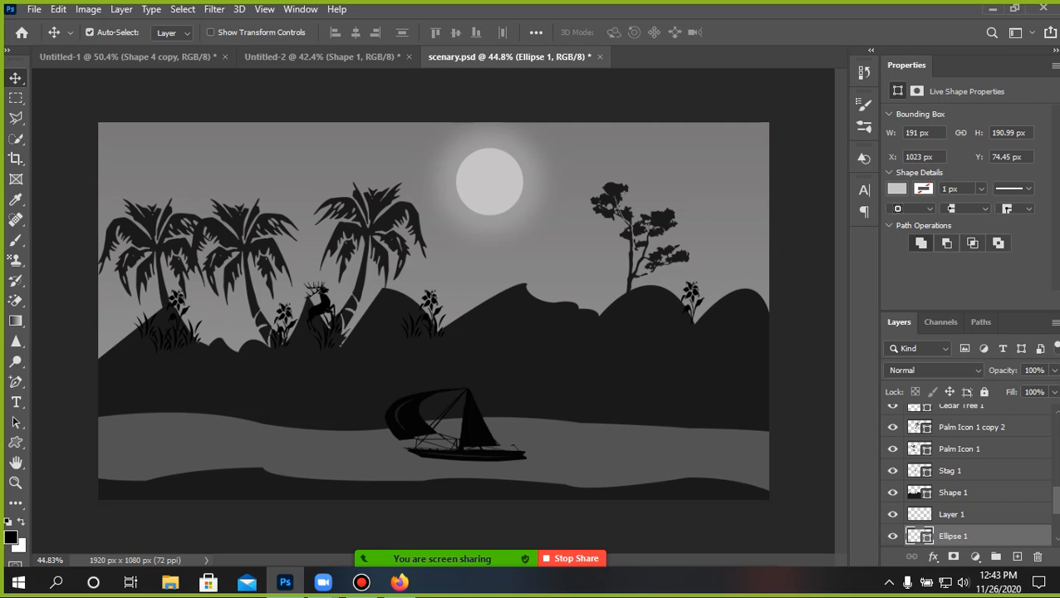
double_click(918, 537)
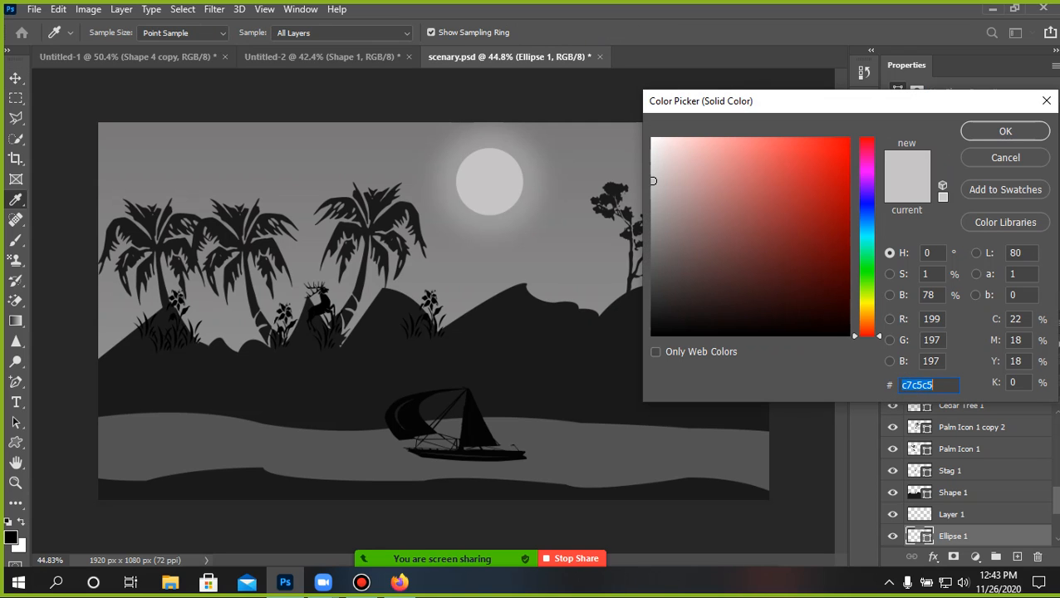
left_click(867, 301)
left_click(830, 153)
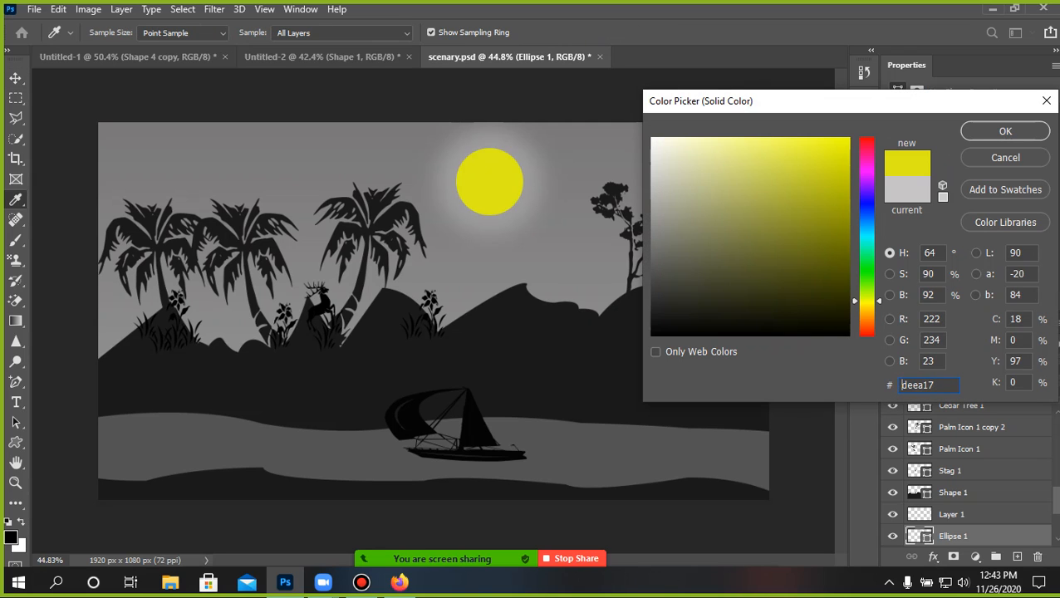
key("Return")
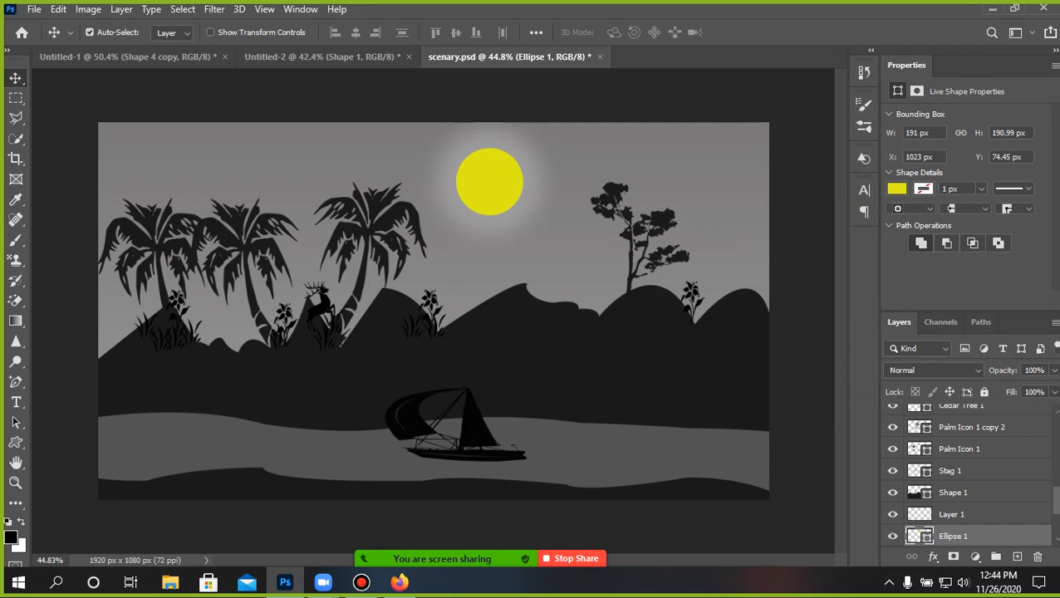
Create a new 1920 x 1080 px document at 72 ppi.
left_click(34, 9)
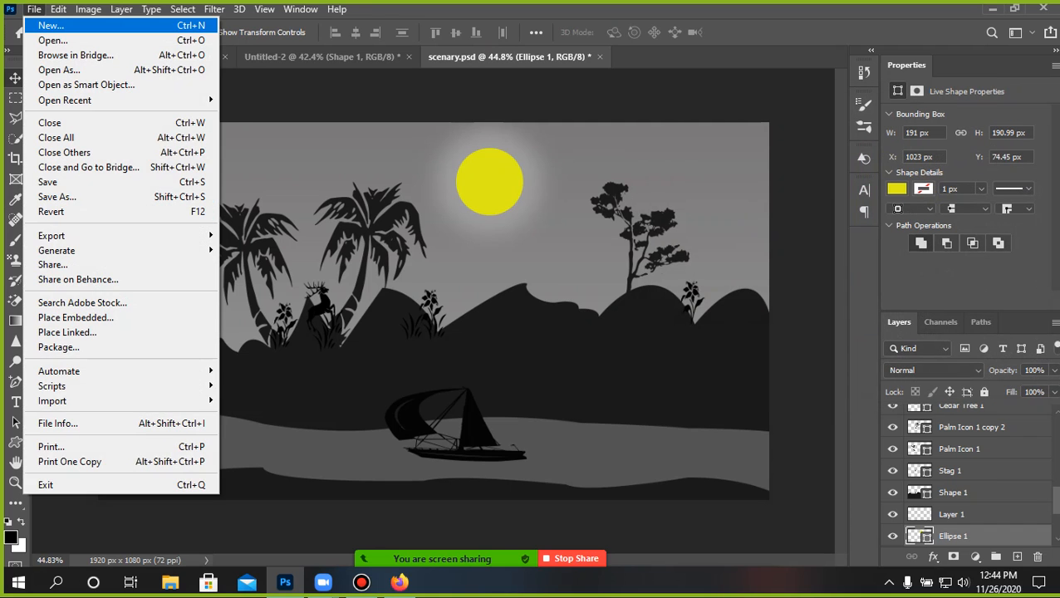
left_click(50, 26)
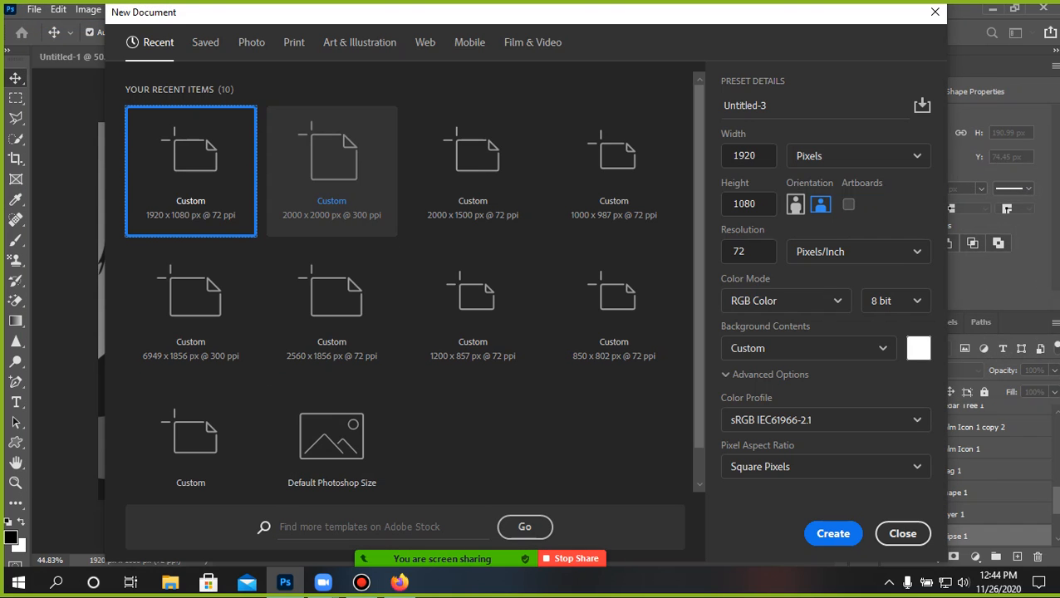
left_click(833, 534)
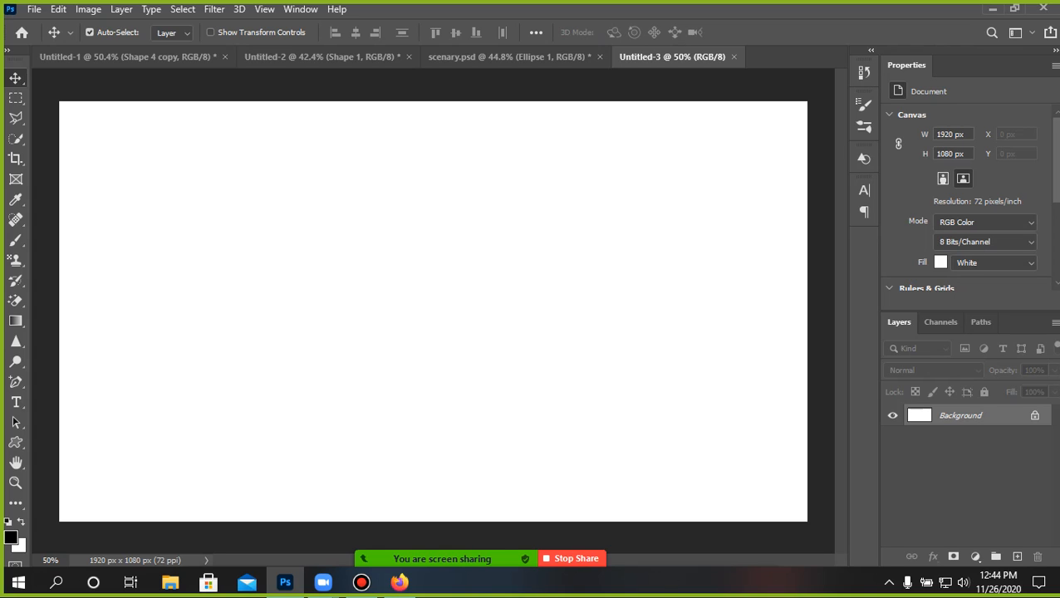
Draw a black sailboat custom shape about 592 by 340 px near the middle of the blank canvas.
left_click_drag(15, 442, 76, 517)
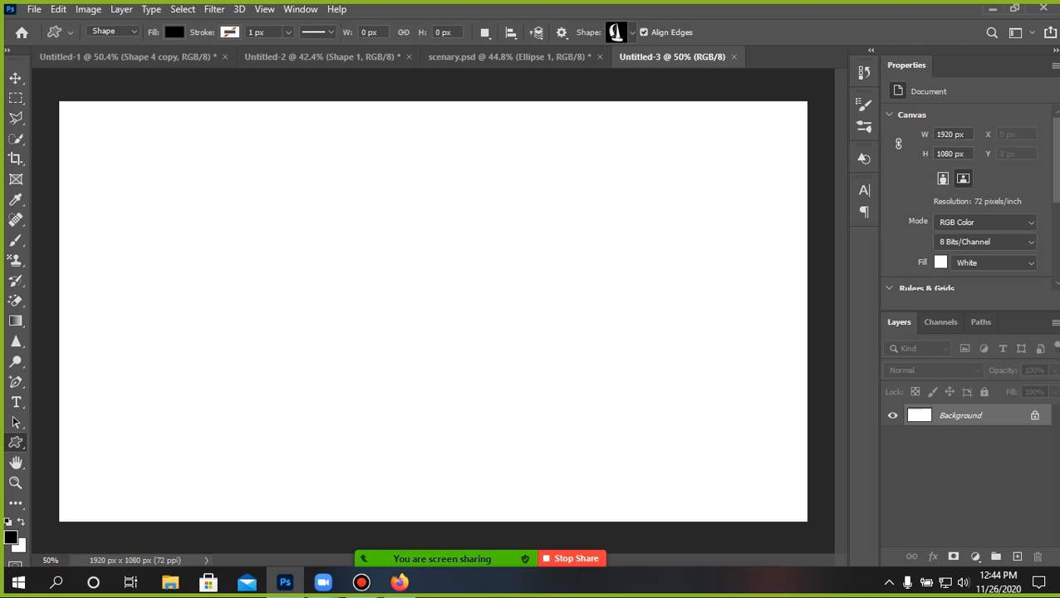
left_click(632, 32)
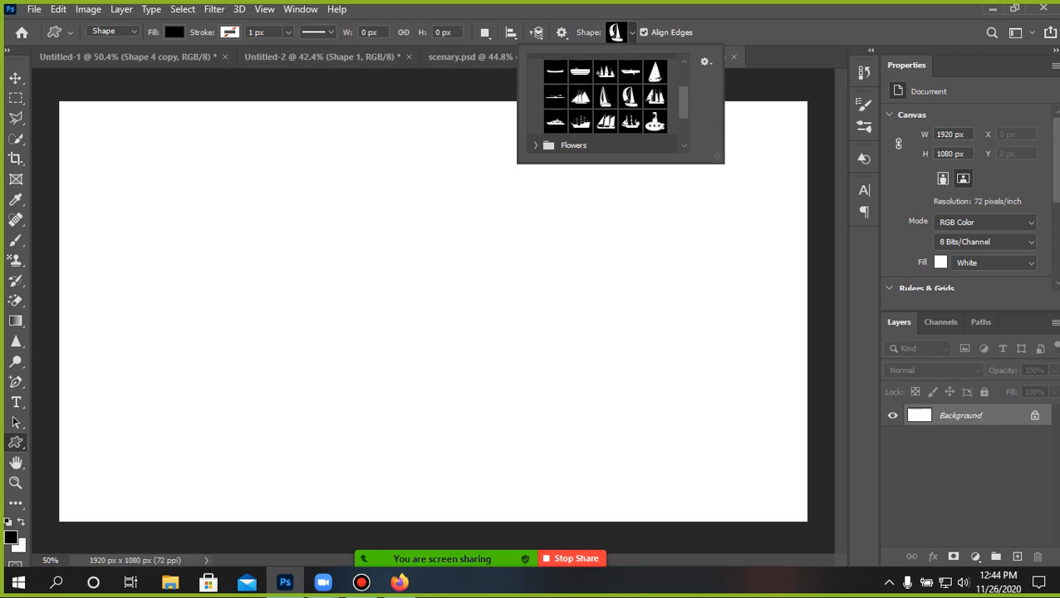
left_click_drag(305, 201, 539, 333)
key("Return")
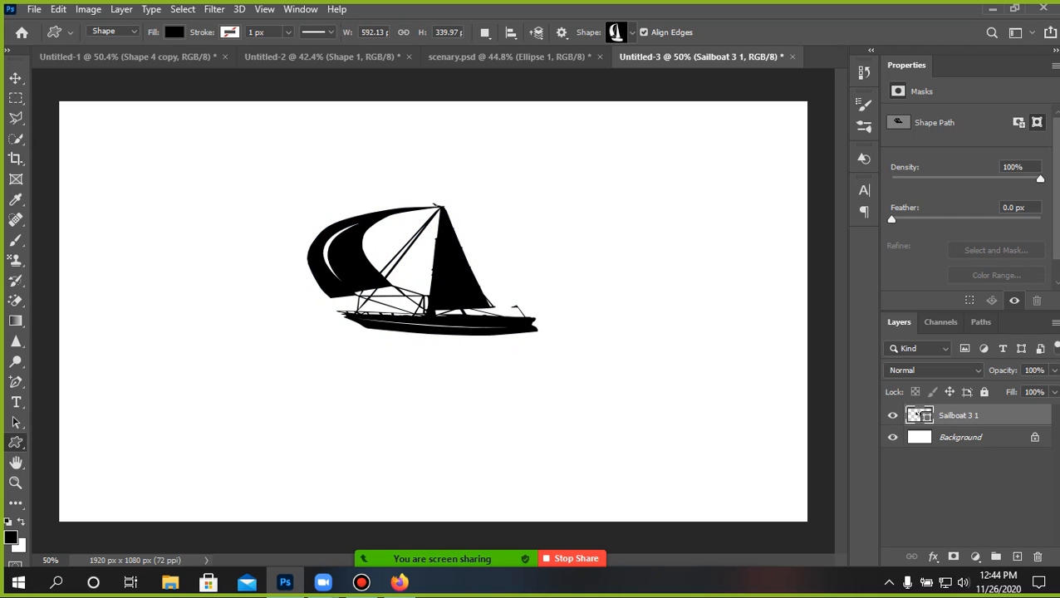
key("v")
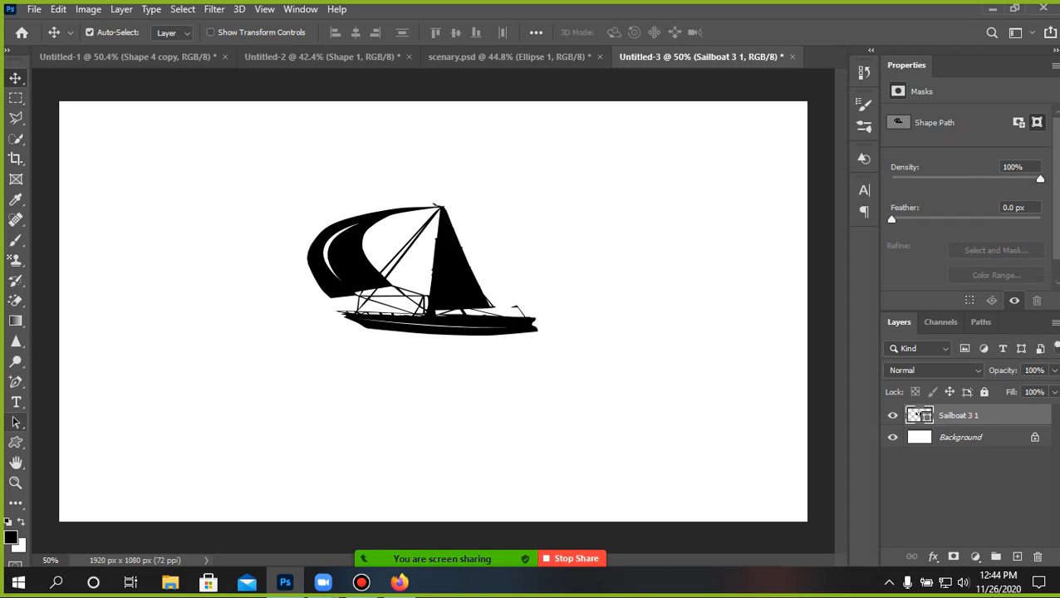
Draw a flat black ellipse about 522 by 62 px along the underside of the sailboat's hull.
left_click(16, 442)
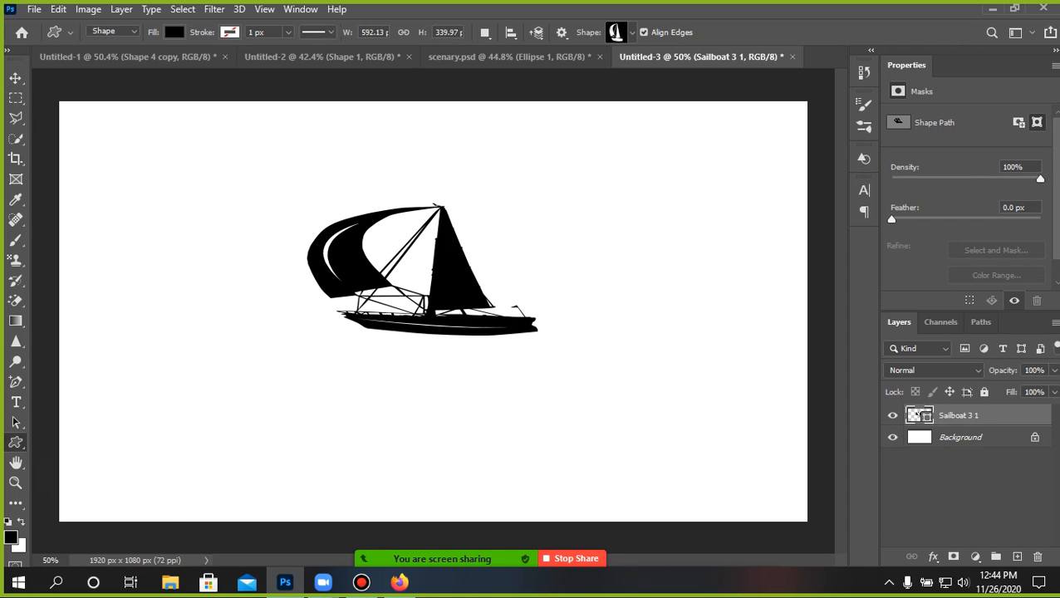
right_click(16, 442)
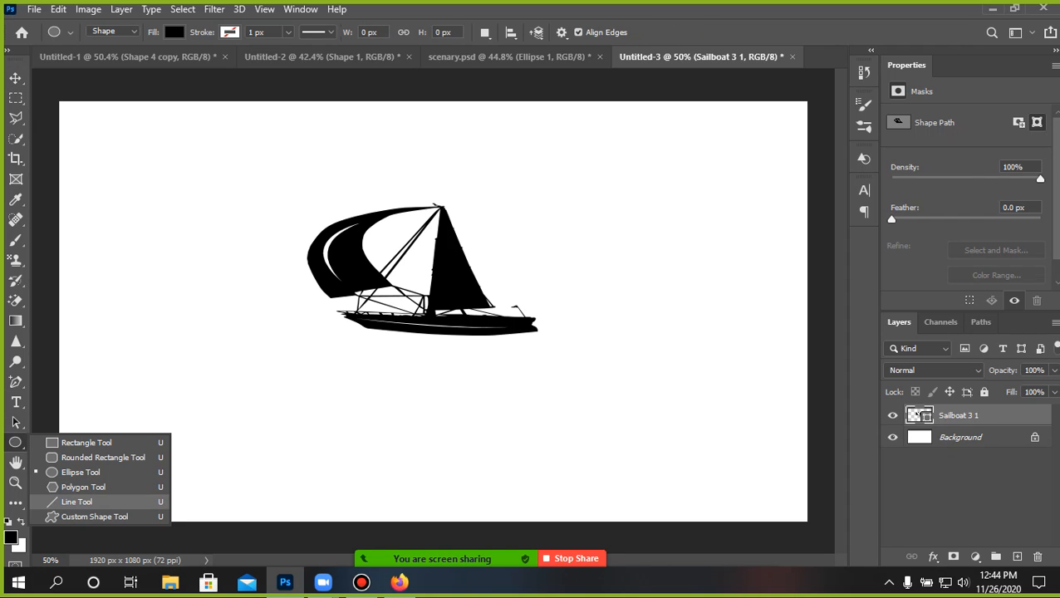
left_click(80, 472)
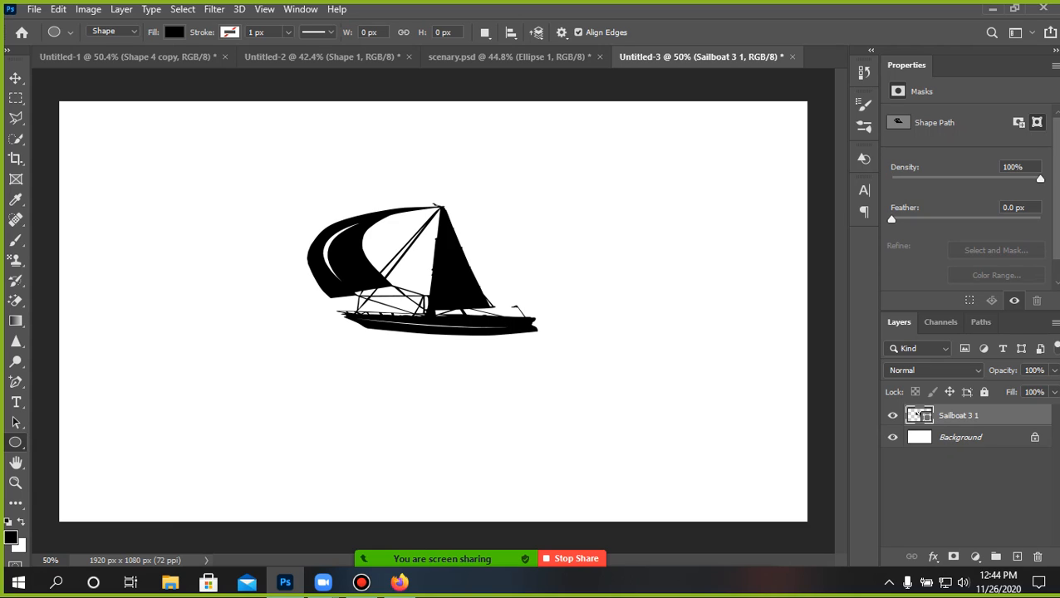
left_click_drag(341, 320, 546, 346)
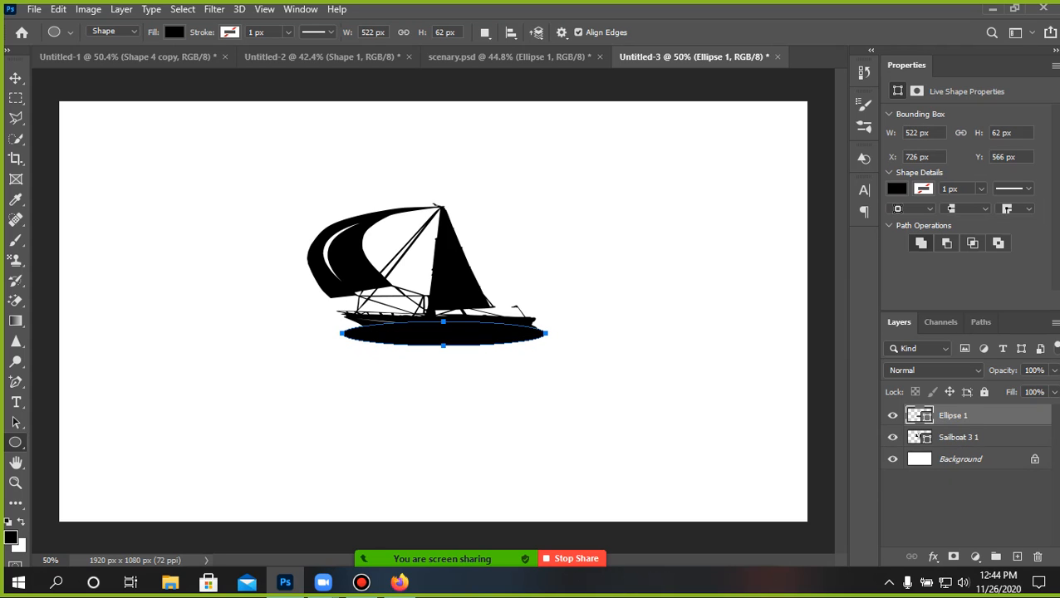
Lower the layer opacity of the ellipse under the sailboat to 26%.
right_click(968, 415)
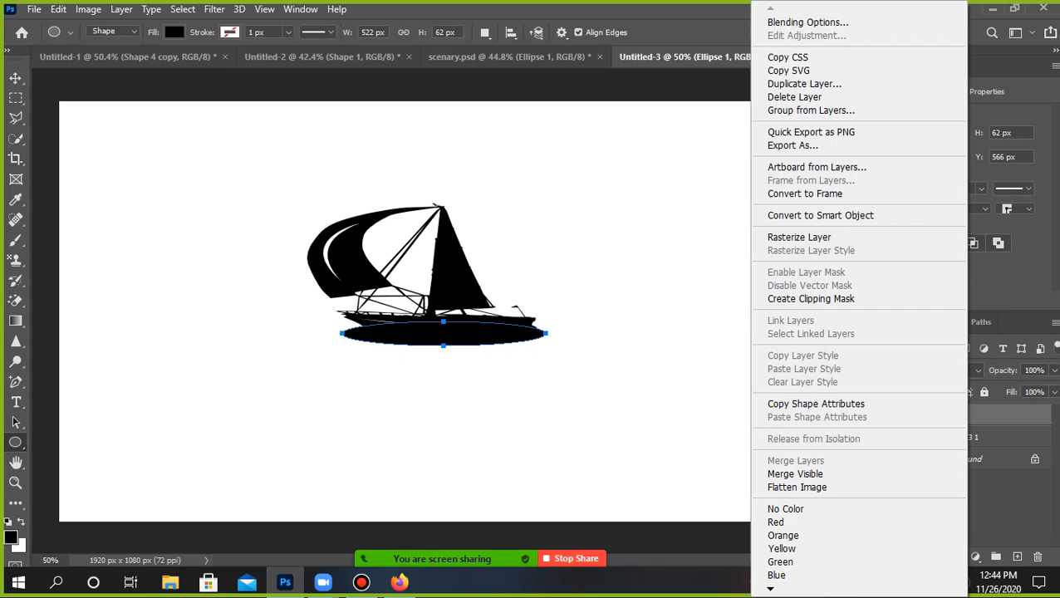
key("Escape")
left_click(1054, 370)
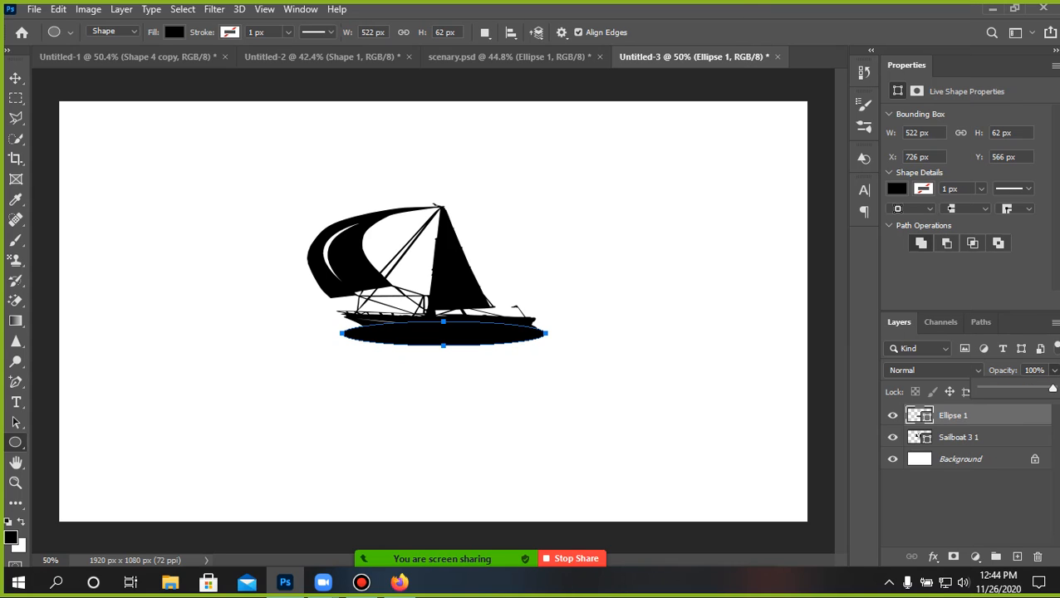
left_click_drag(1053, 388, 1000, 388)
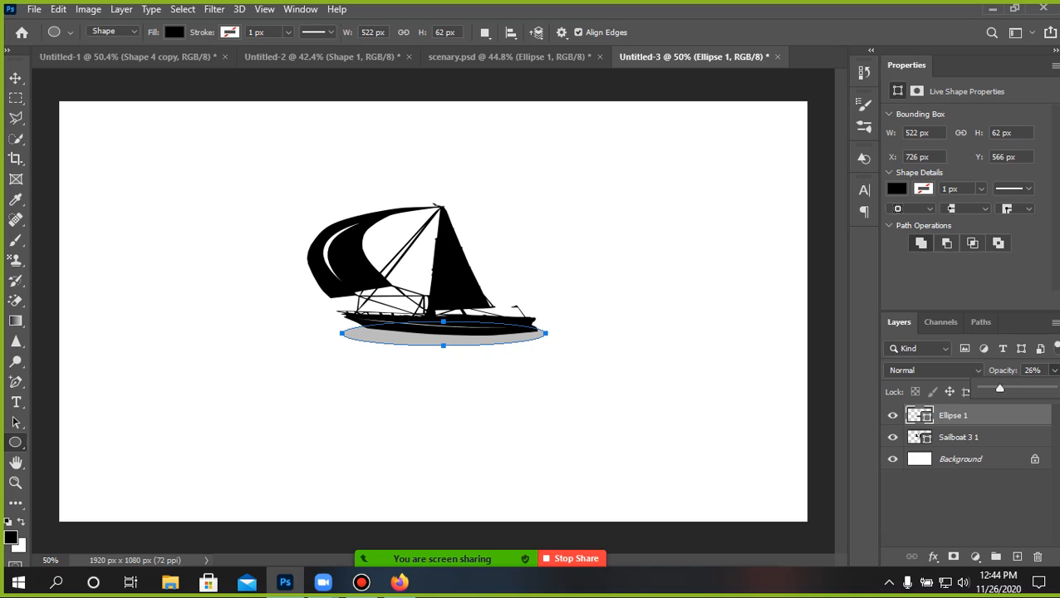
Delete the ellipse layer beneath the sailboat.
left_click(664, 274)
left_click(619, 133)
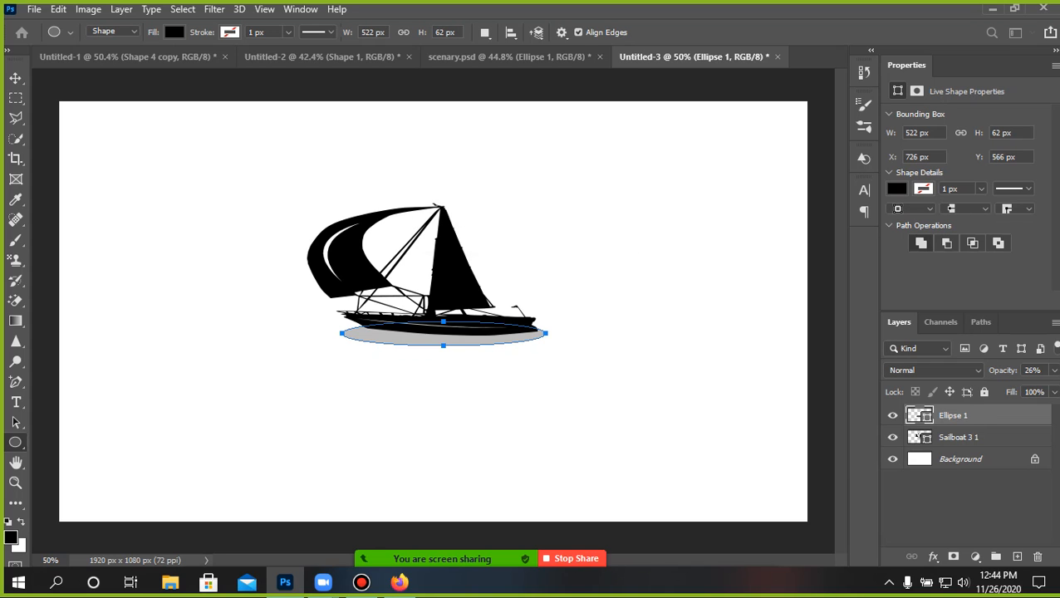
key("Delete")
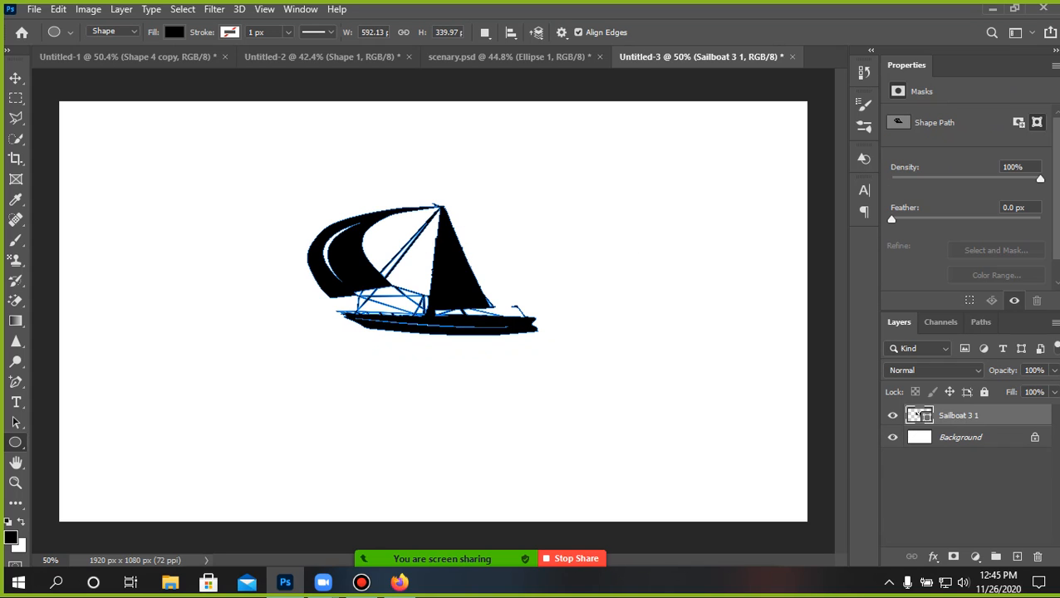
Open the sailboat layer's Layer Style settings, enable Drop Shadow, and keep the boat in view for the preview.
right_click(980, 416)
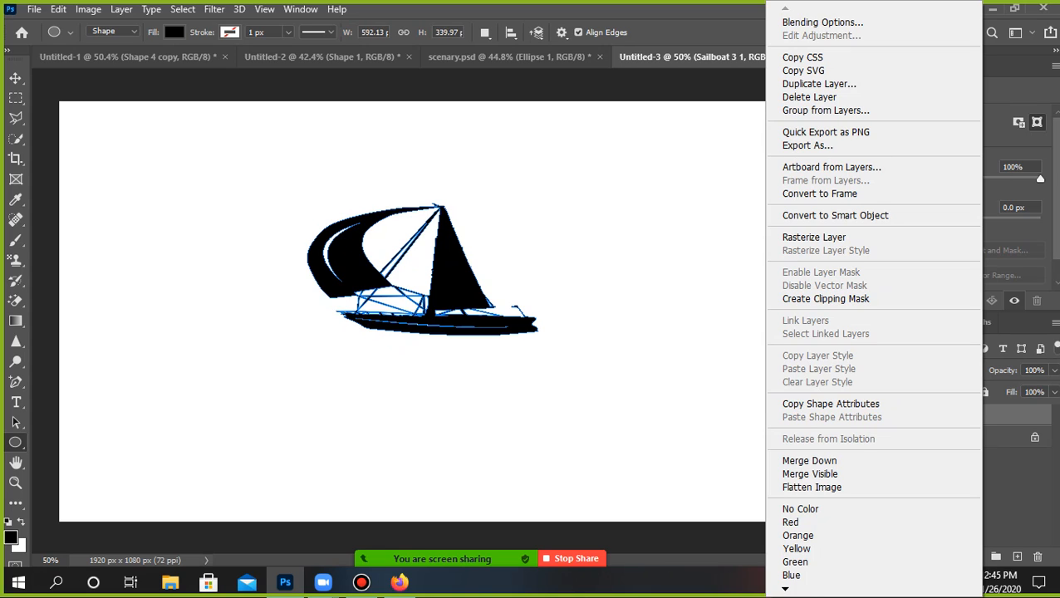
key("Escape")
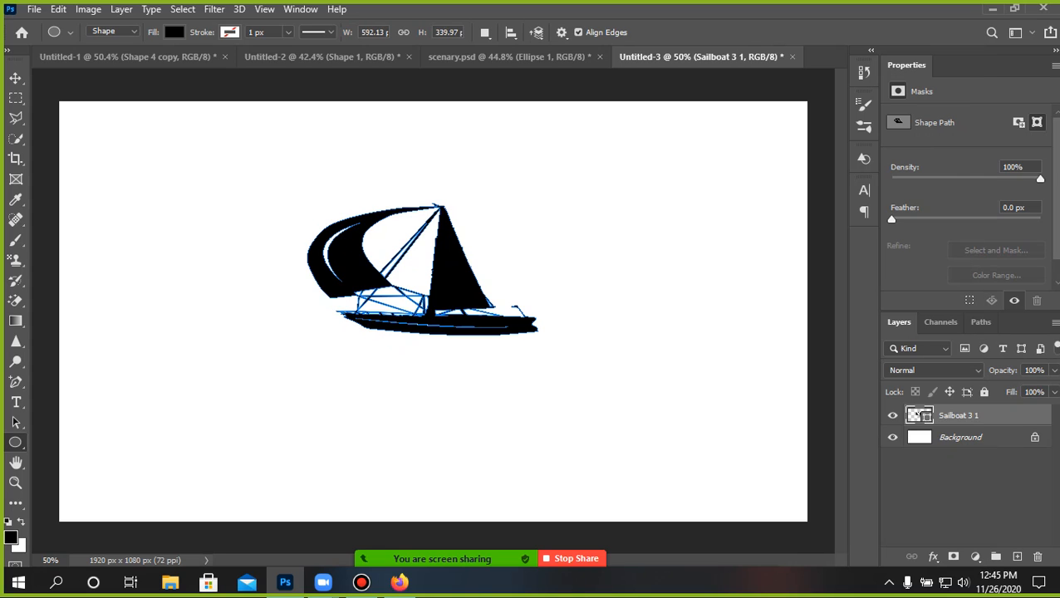
double_click(915, 411)
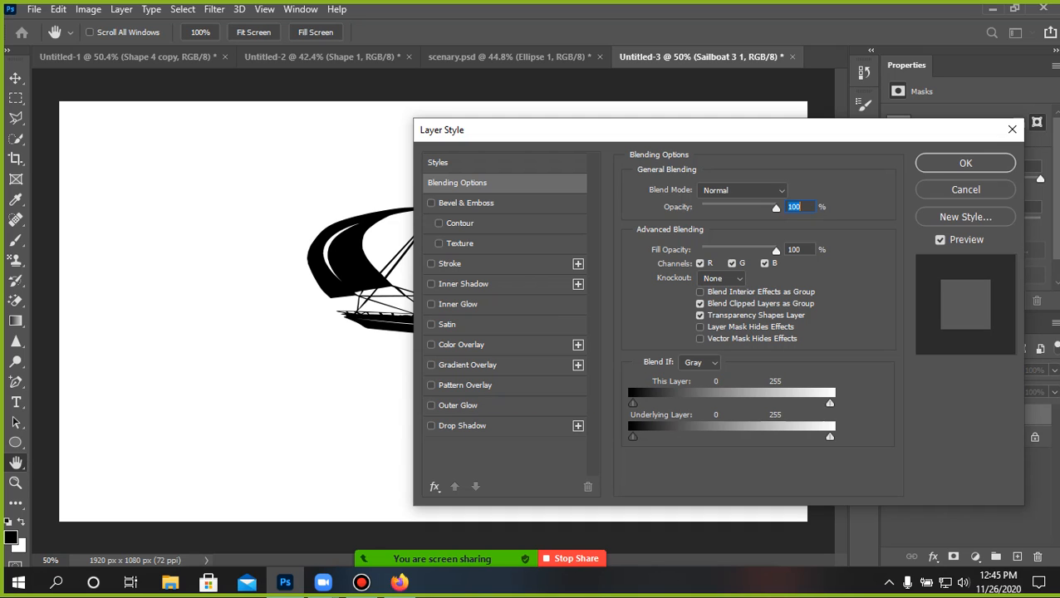
left_click(431, 426)
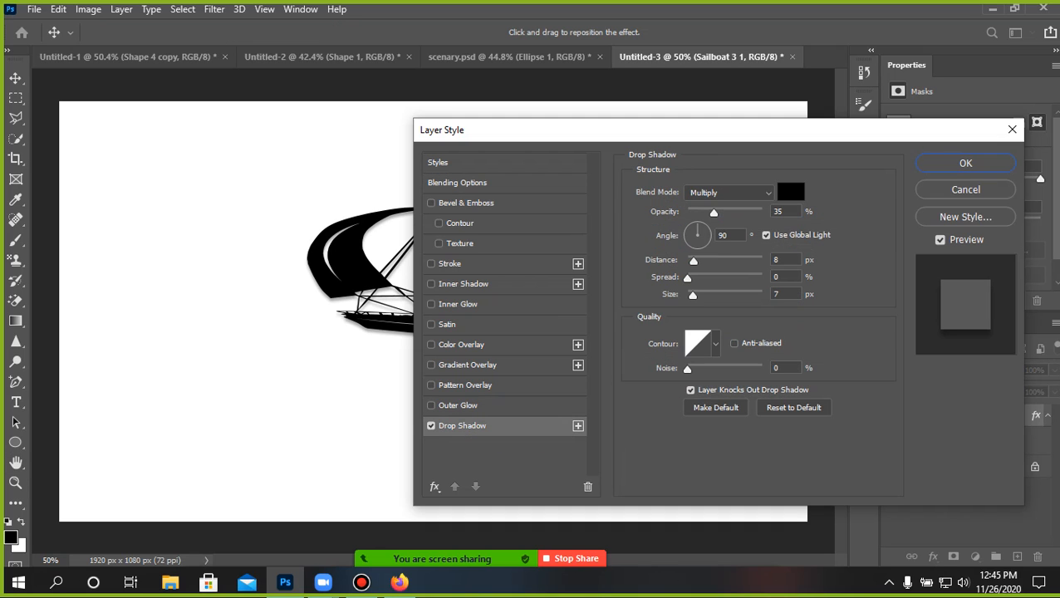
left_click_drag(786, 131, 996, 99)
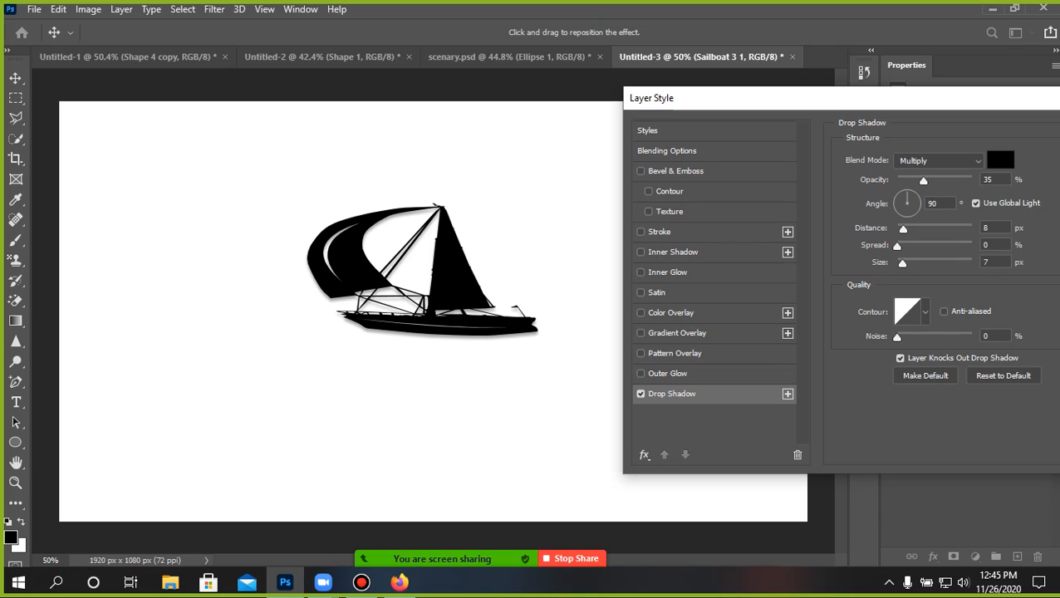
Set the sailboat's drop shadow opacity to 84% and apply the layer style.
left_click_drag(923, 180, 972, 180)
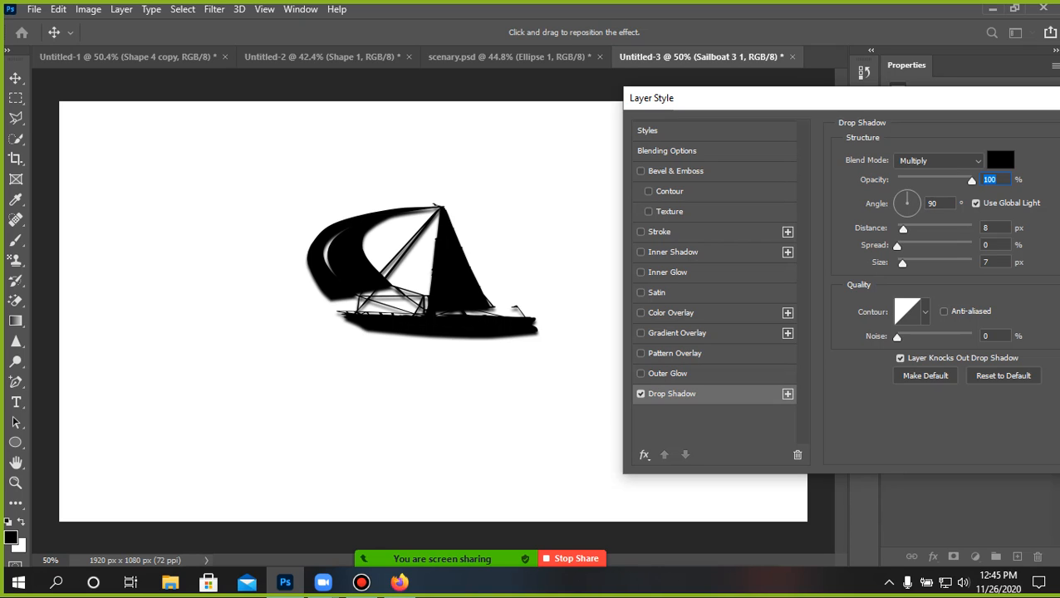
left_click_drag(972, 180, 960, 181)
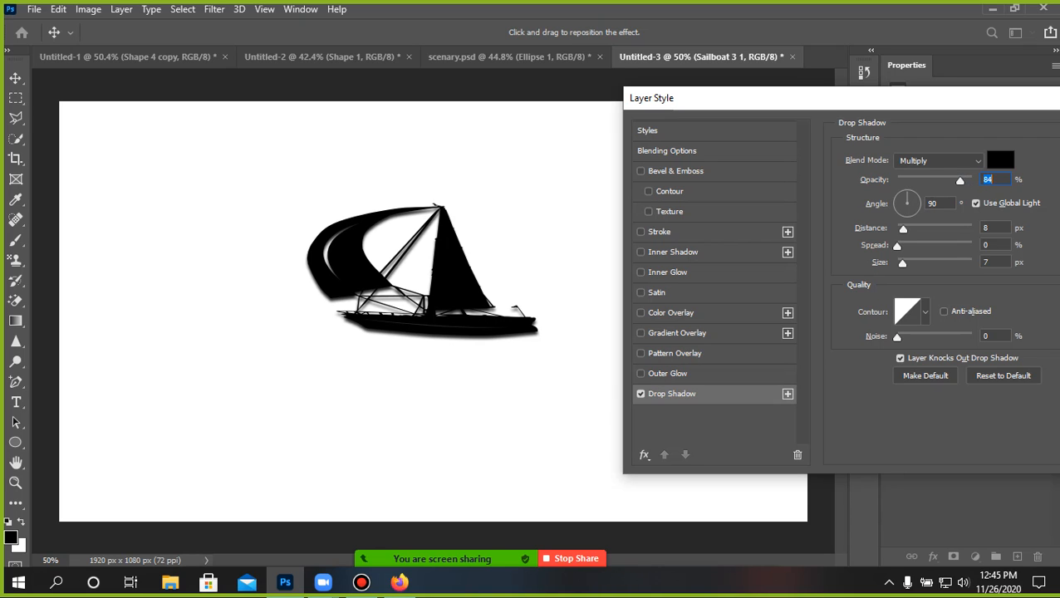
left_click_drag(931, 98, 723, 108)
left_click(966, 142)
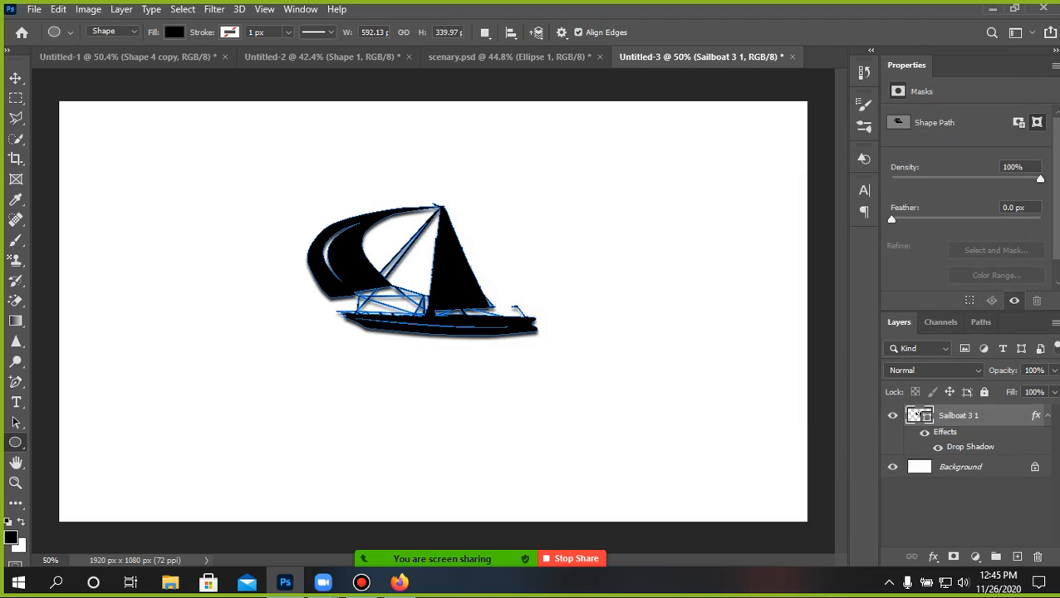
Draw a flat black ellipse about 473 by 43 px just beneath the sailboat's hull.
scroll(501, 333, "up", 10)
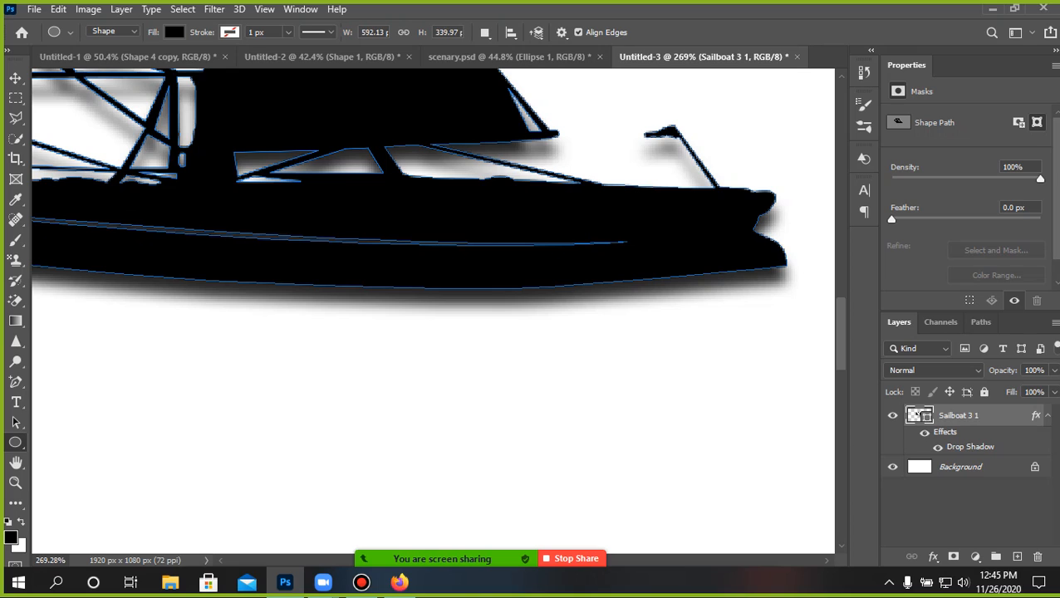
scroll(305, 356, "down", 5)
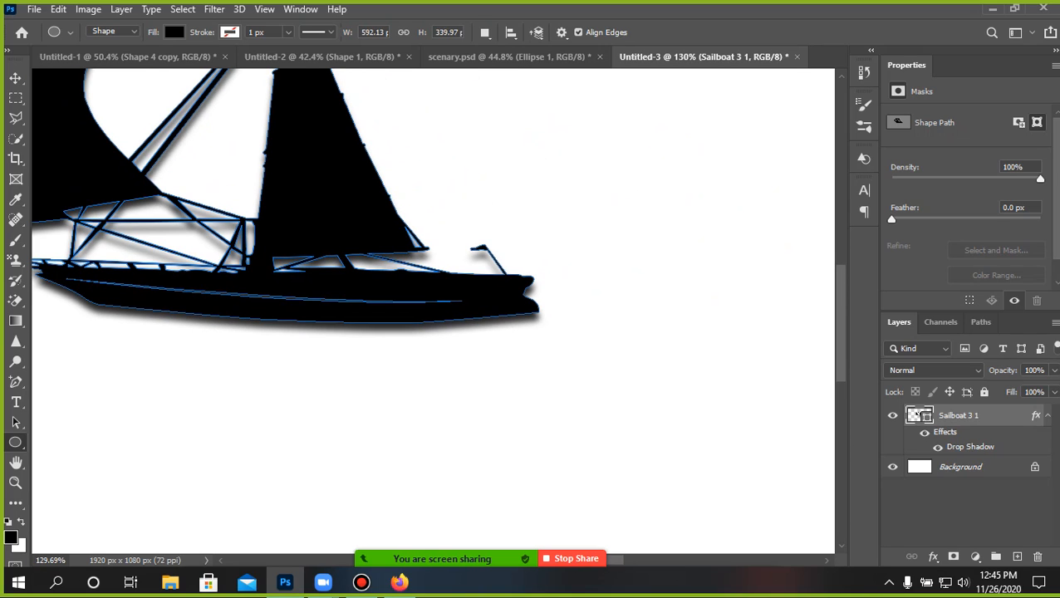
right_click(15, 442)
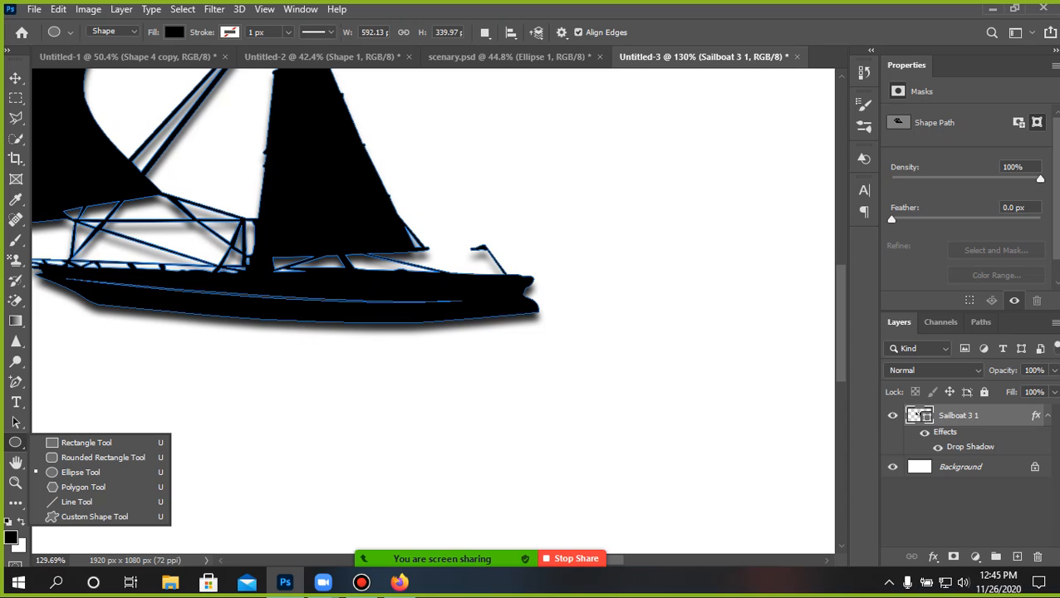
scroll(448, 342, "down", 3)
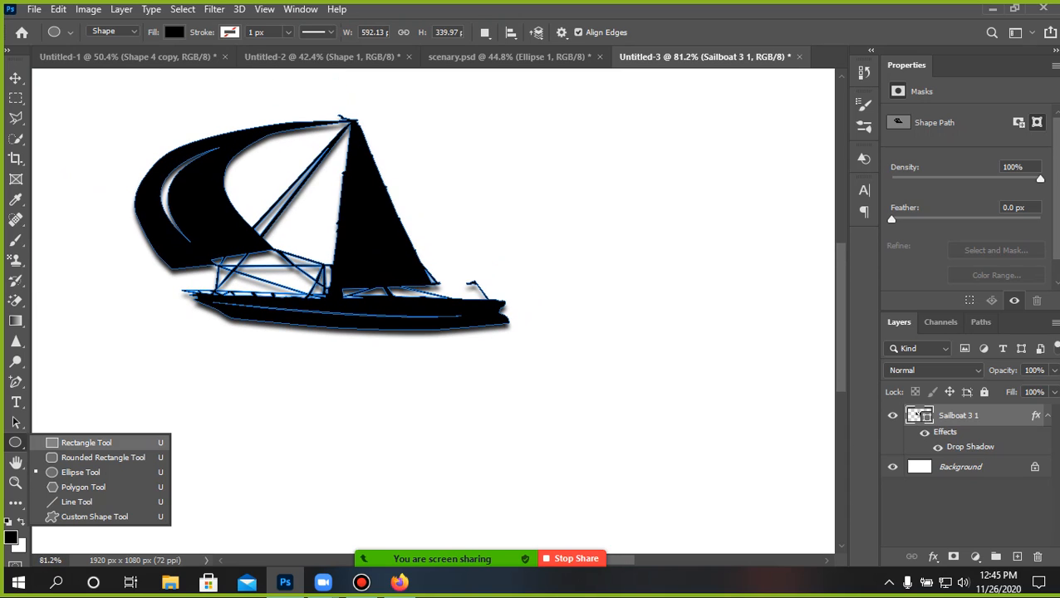
left_click(81, 472)
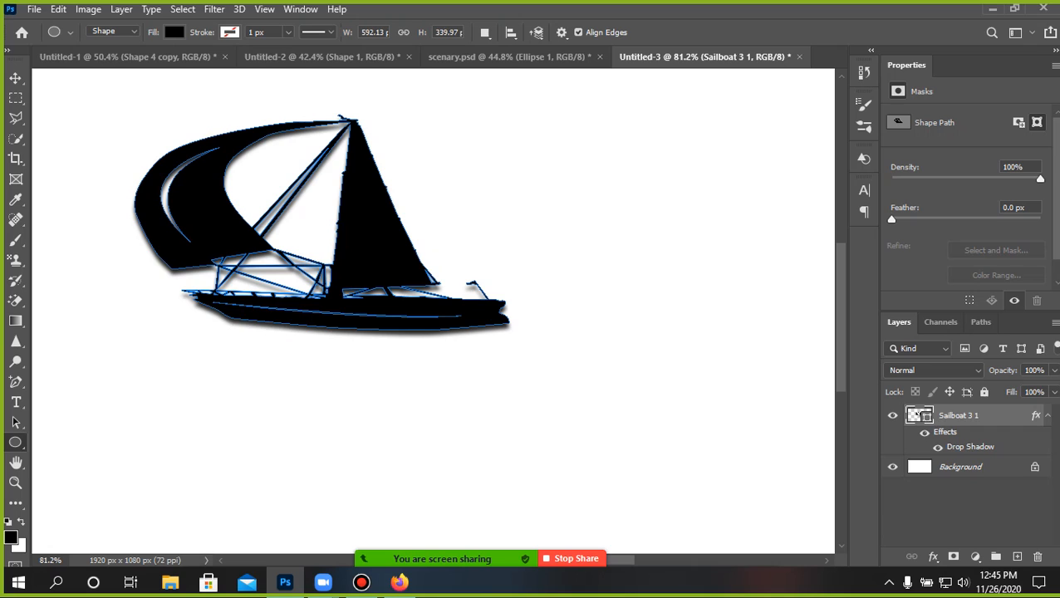
left_click_drag(215, 327, 516, 352)
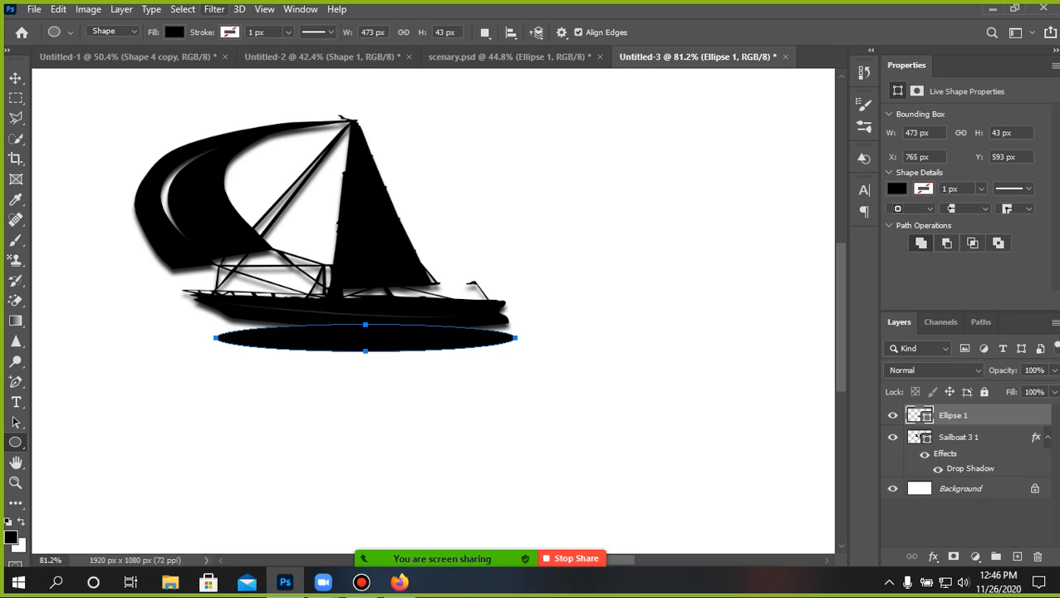
Soften the ellipse beneath the sailboat with a mask feather of 10.8 px.
left_click(213, 9)
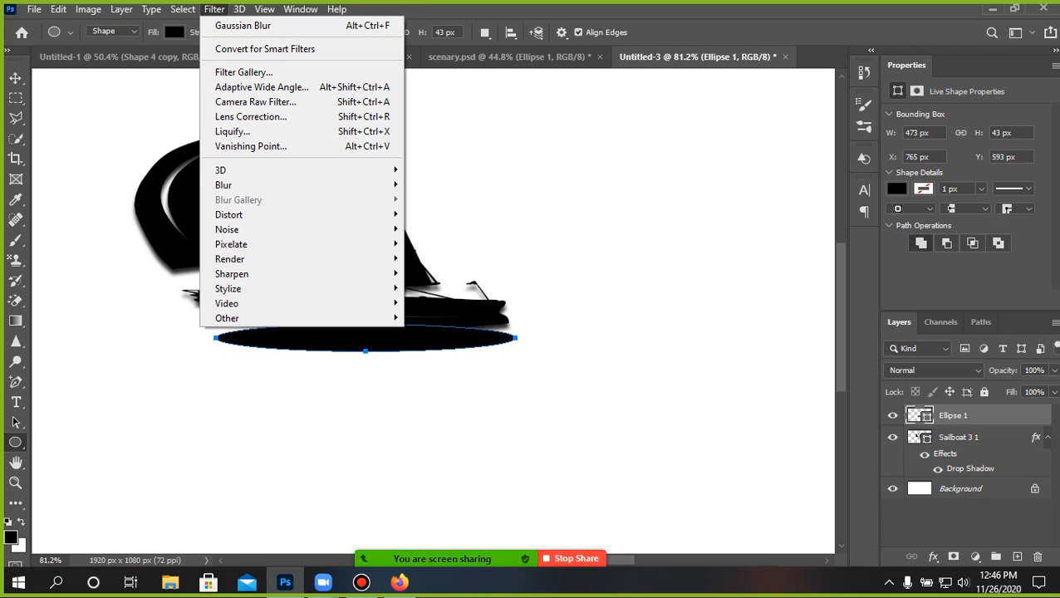
mouse_move(183, 9)
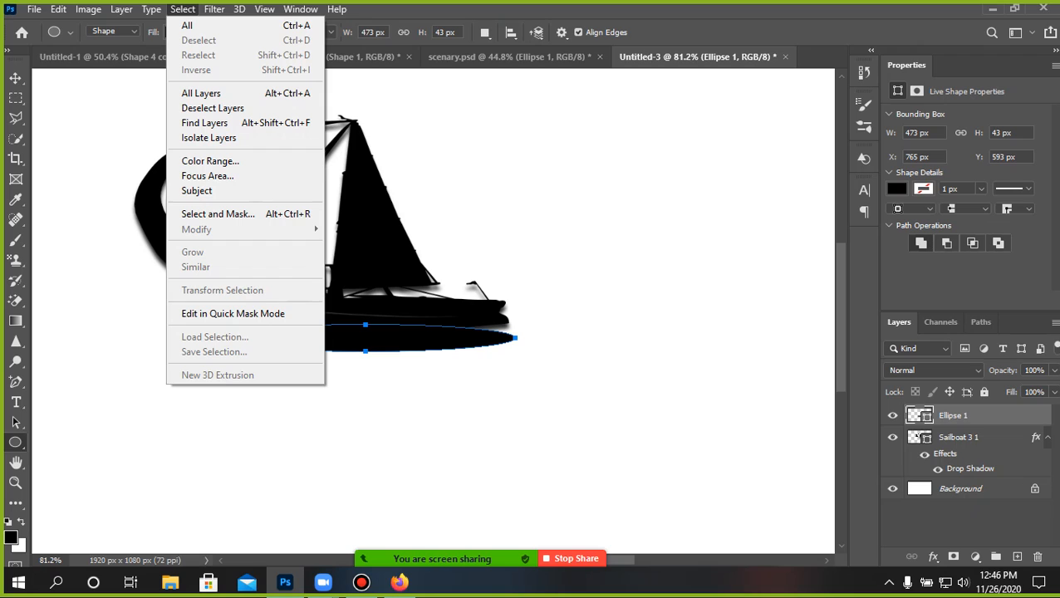
left_click(916, 91)
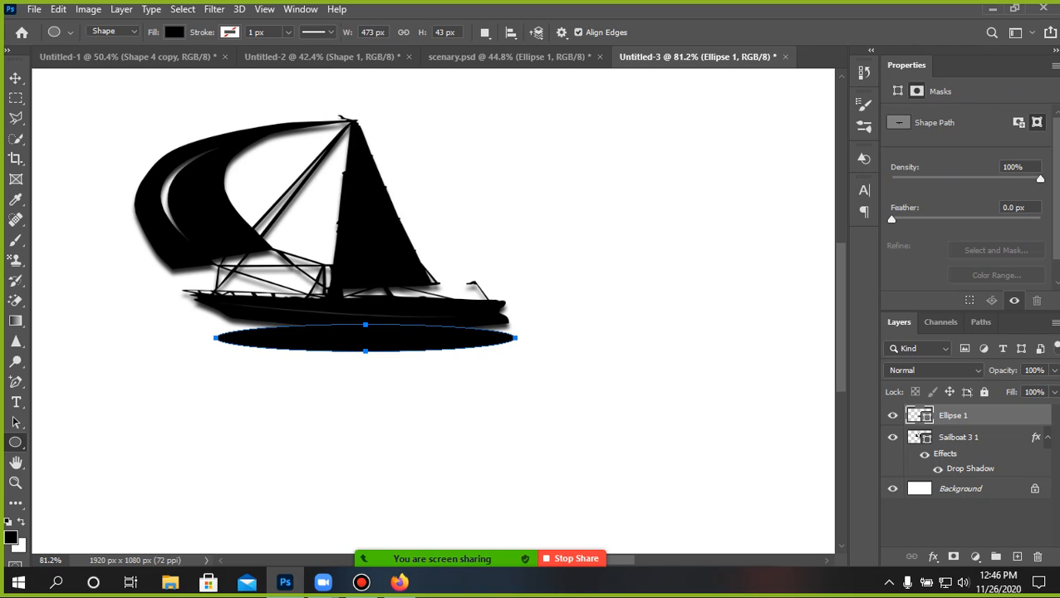
left_click_drag(892, 219, 951, 220)
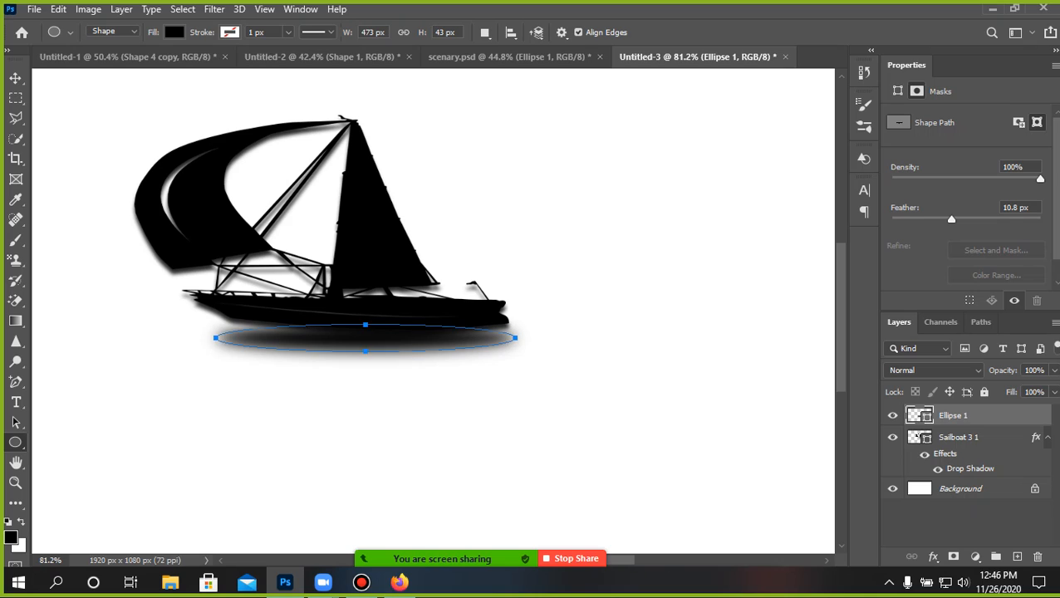
key("Return")
Move the feathered ellipse up against the underside of the hull and show its live shape properties.
key("v")
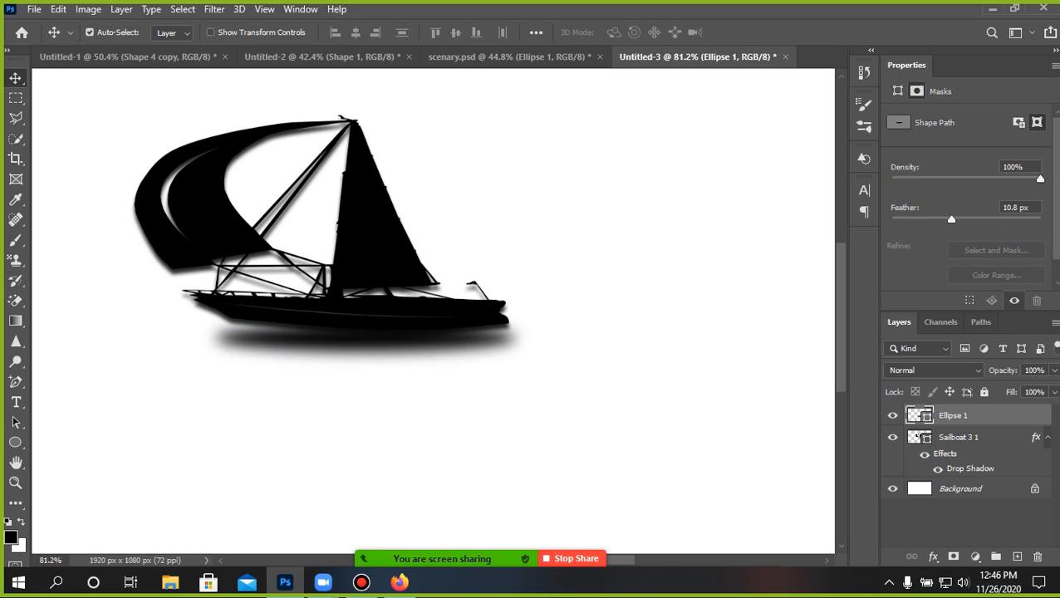
left_click_drag(354, 304, 347, 297)
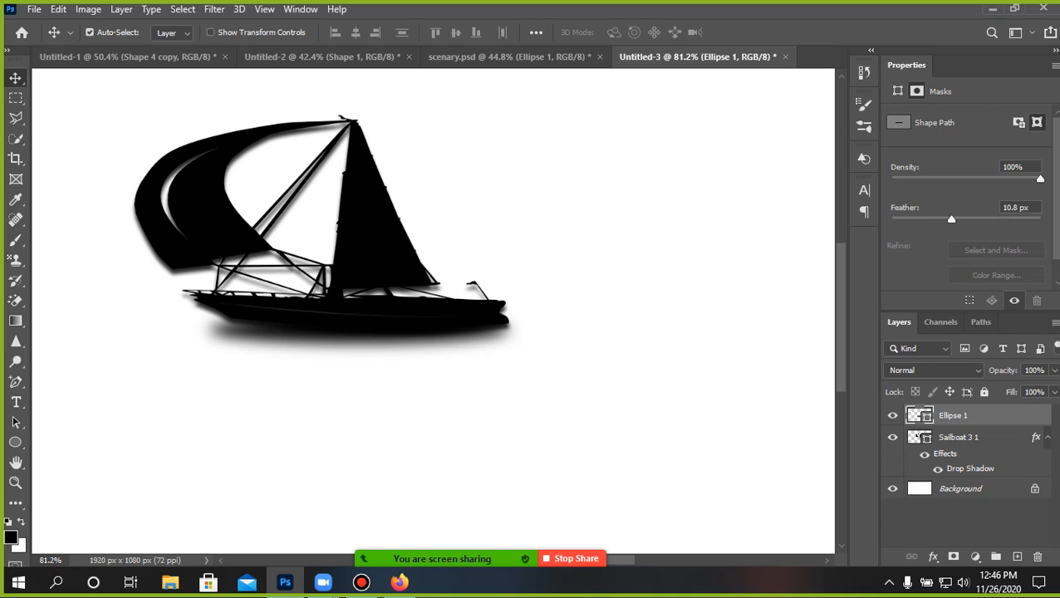
left_click(898, 92)
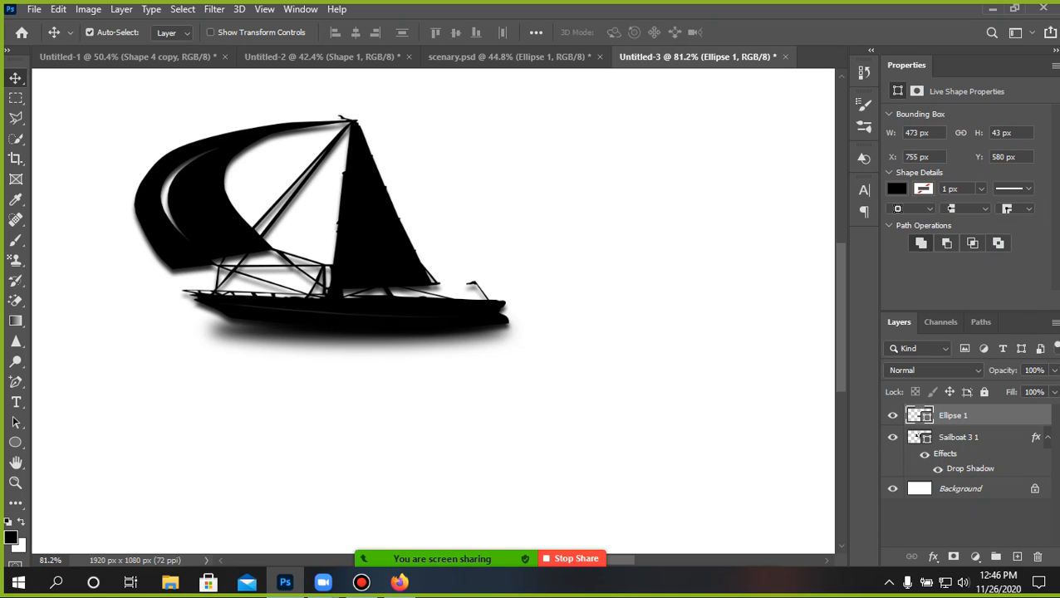
Place the sailboat layer above the ellipse layer and position the boat slightly higher over its soft shadow.
left_click_drag(373, 309, 373, 304)
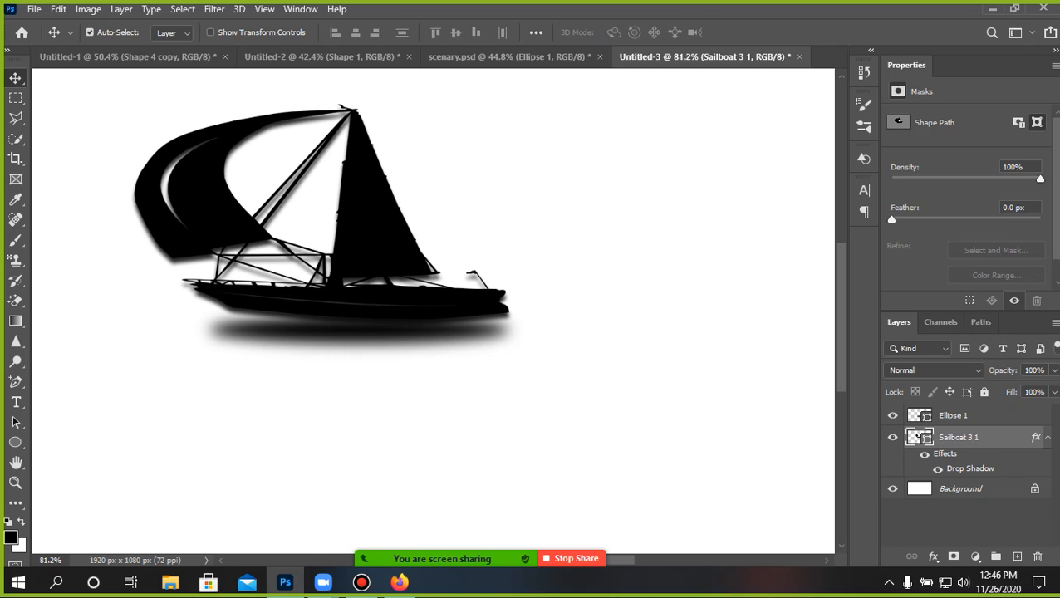
left_click_drag(920, 437, 918, 413)
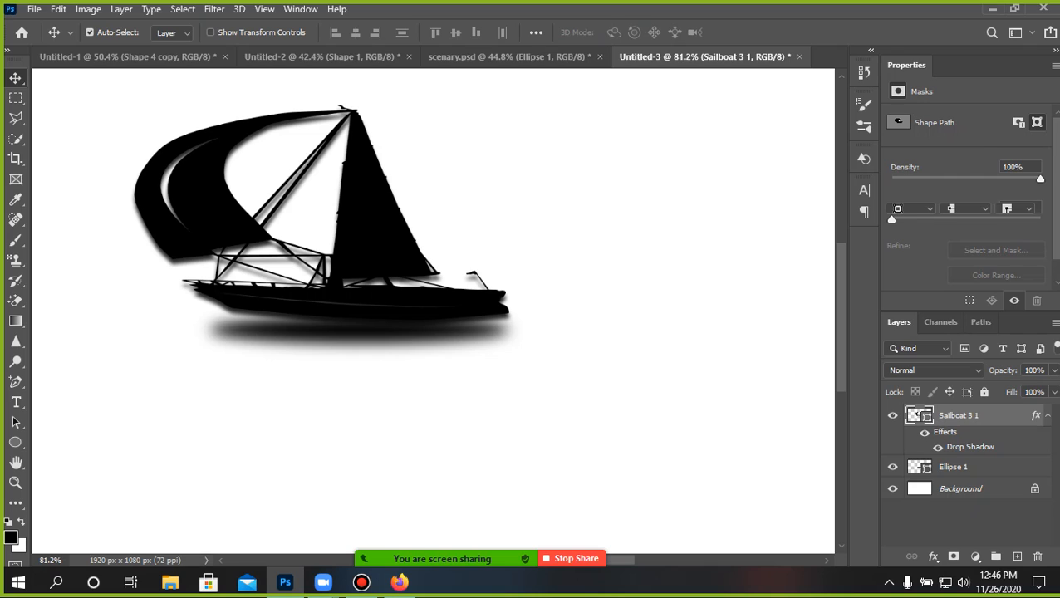
left_click(920, 467)
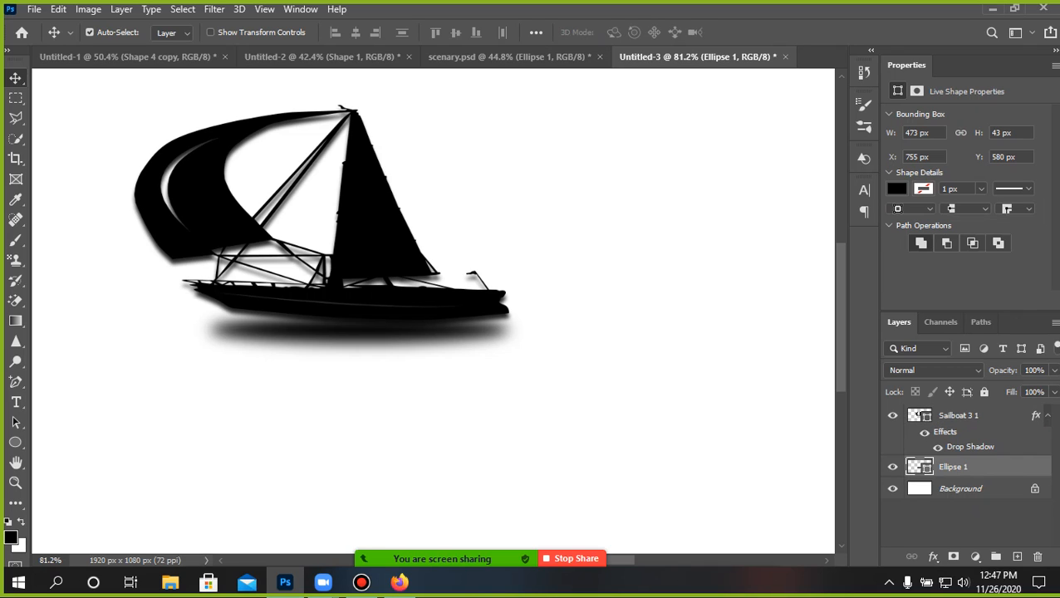
key("ctrl+minus")
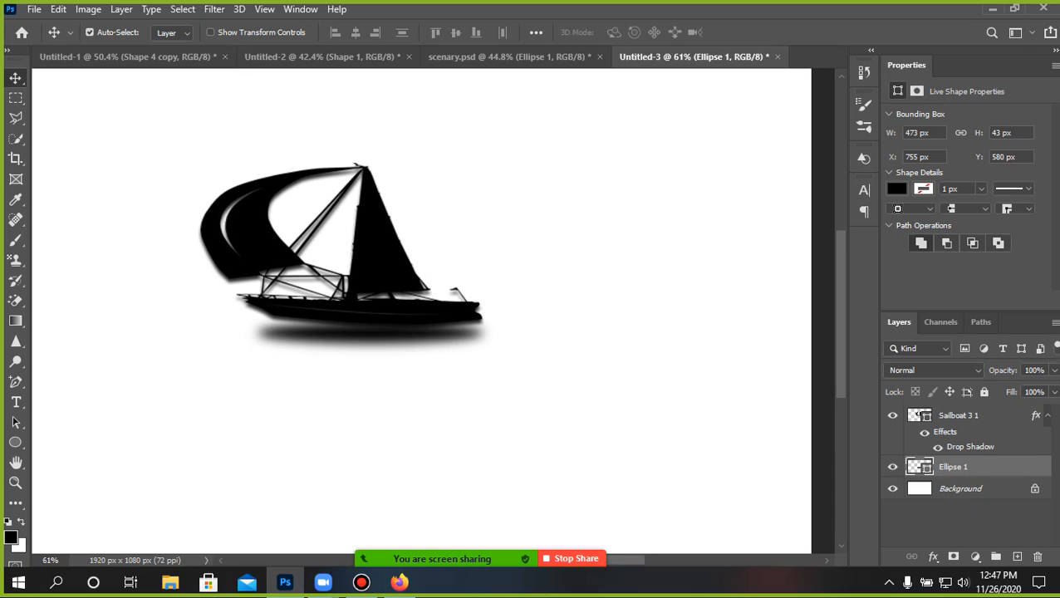
left_click(919, 415)
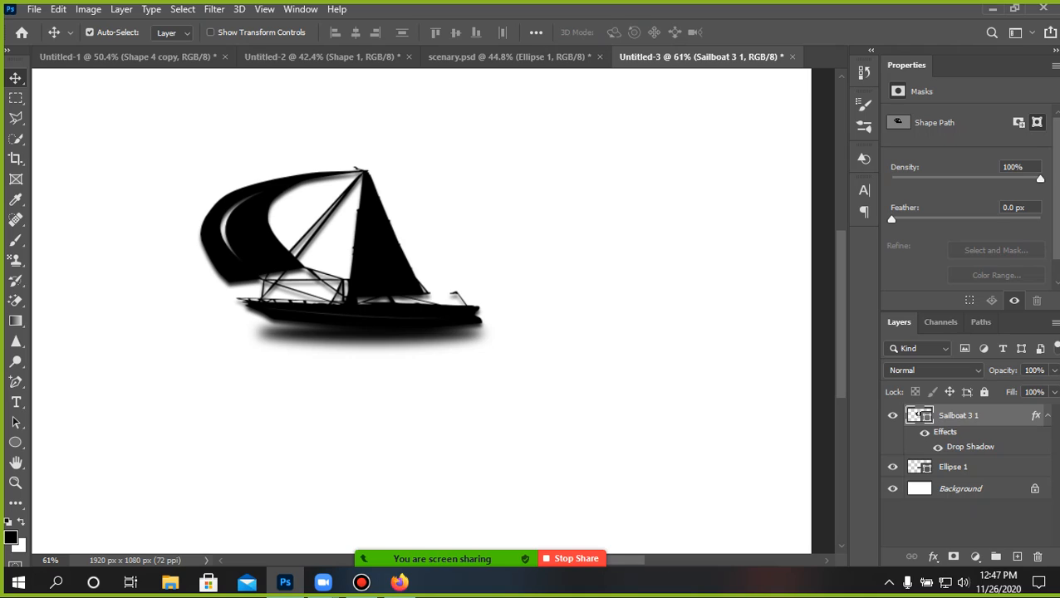
scroll(433, 310, "down", 3)
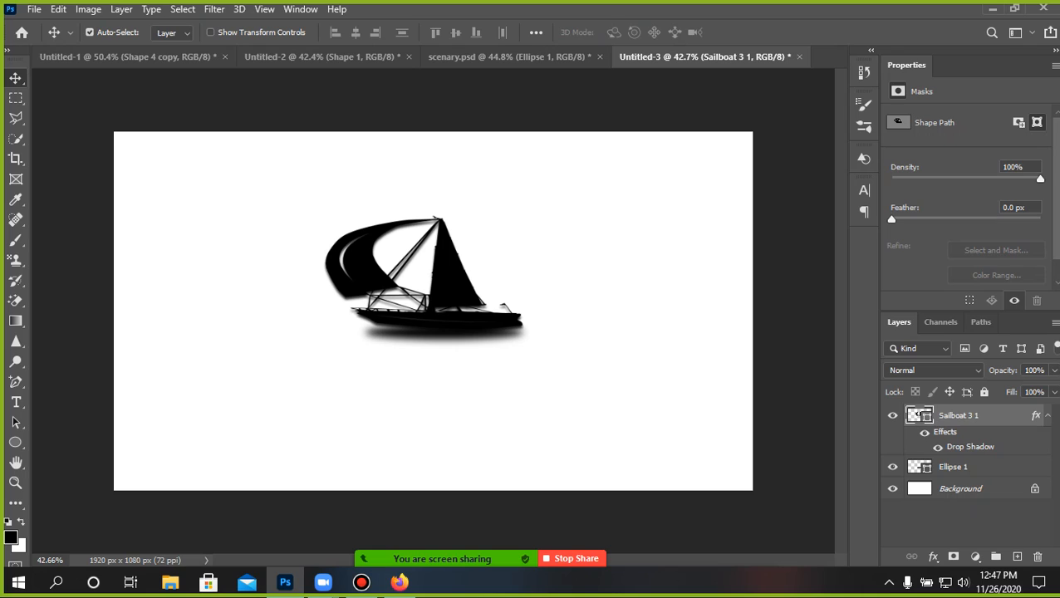
Activate the Type tool and stop sharing the screen in the Zoom meeting.
key("t")
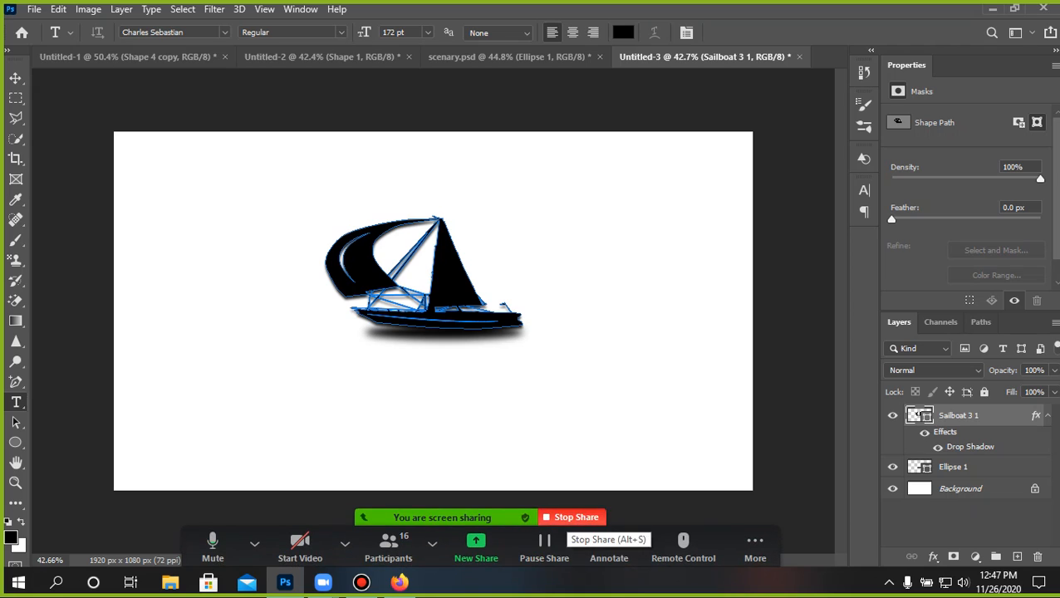
left_click(574, 516)
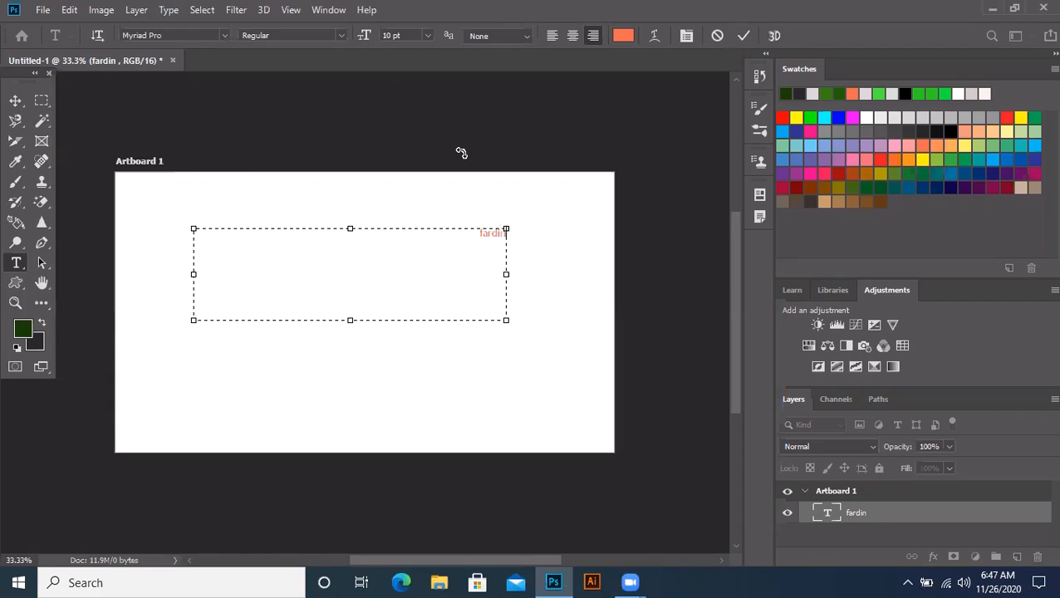
Commit the existing text, create a wide paragraph text box on the artboard, and replace its placeholder text with a name.
key("ctrl+s")
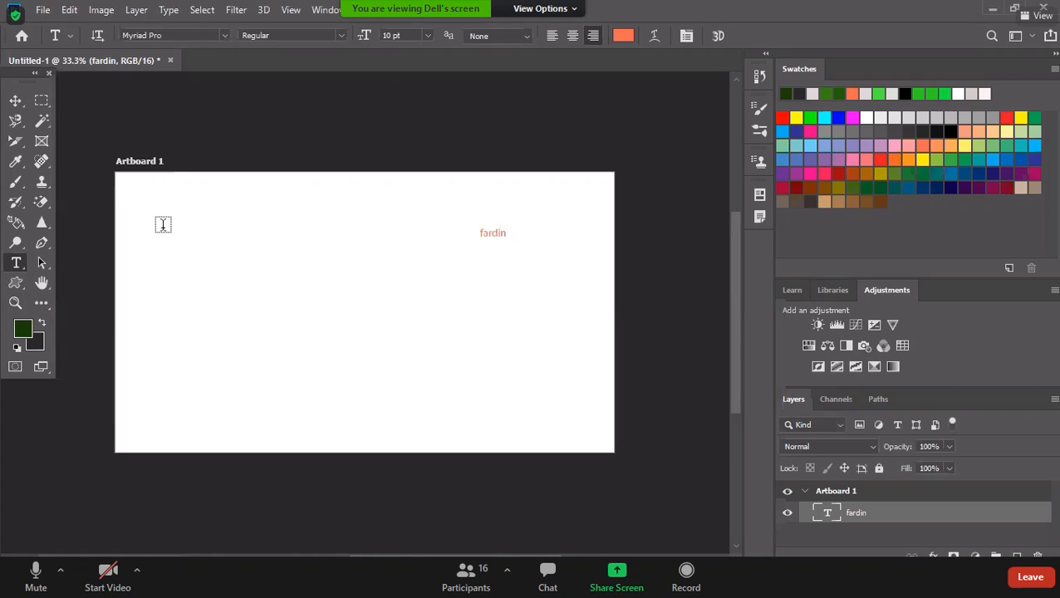
left_click_drag(182, 228, 479, 363)
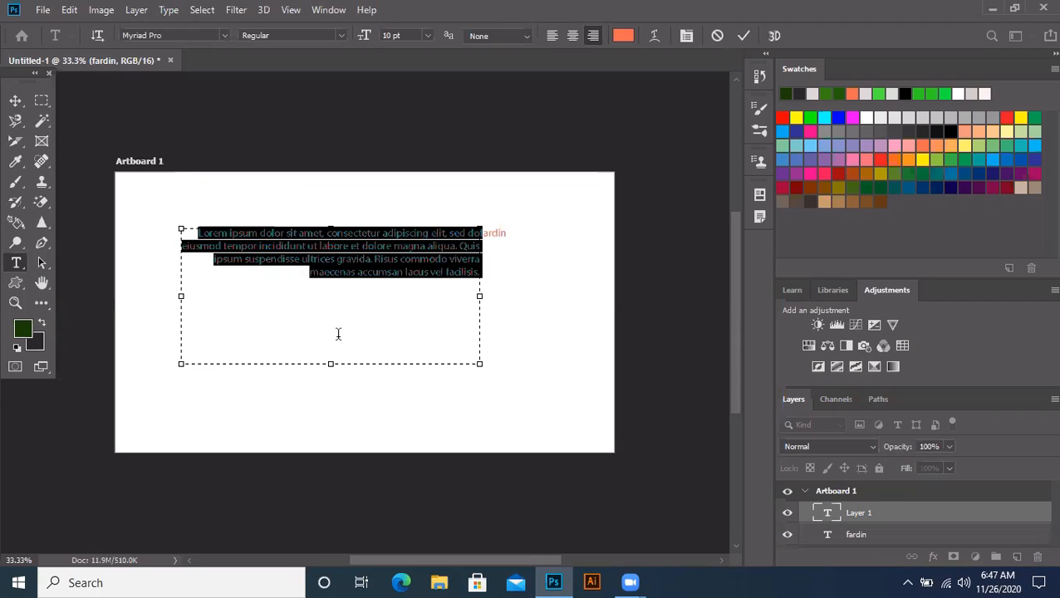
key("BackSpace")
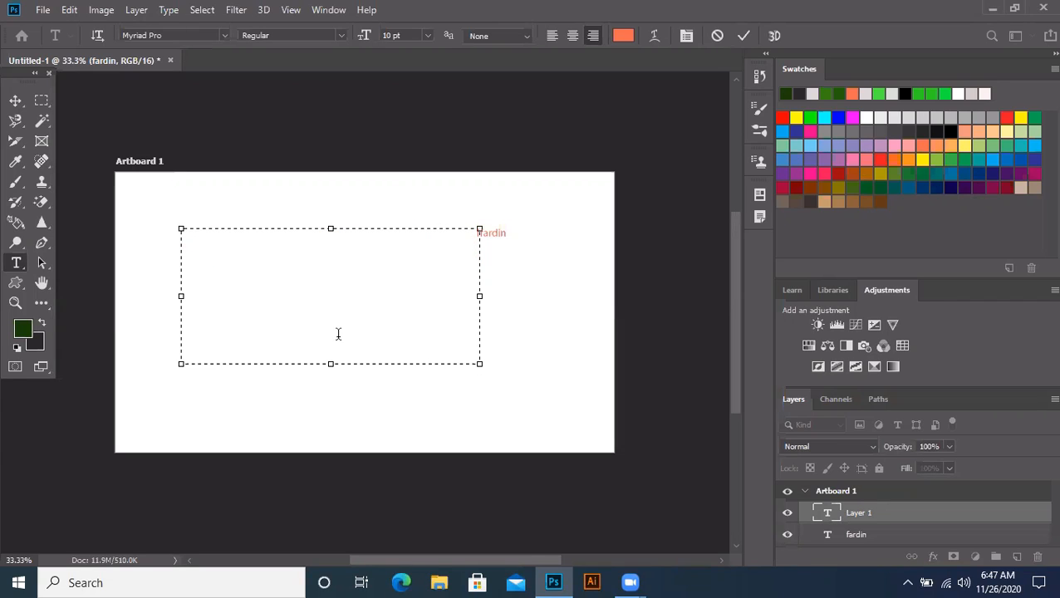
type("Ishovon")
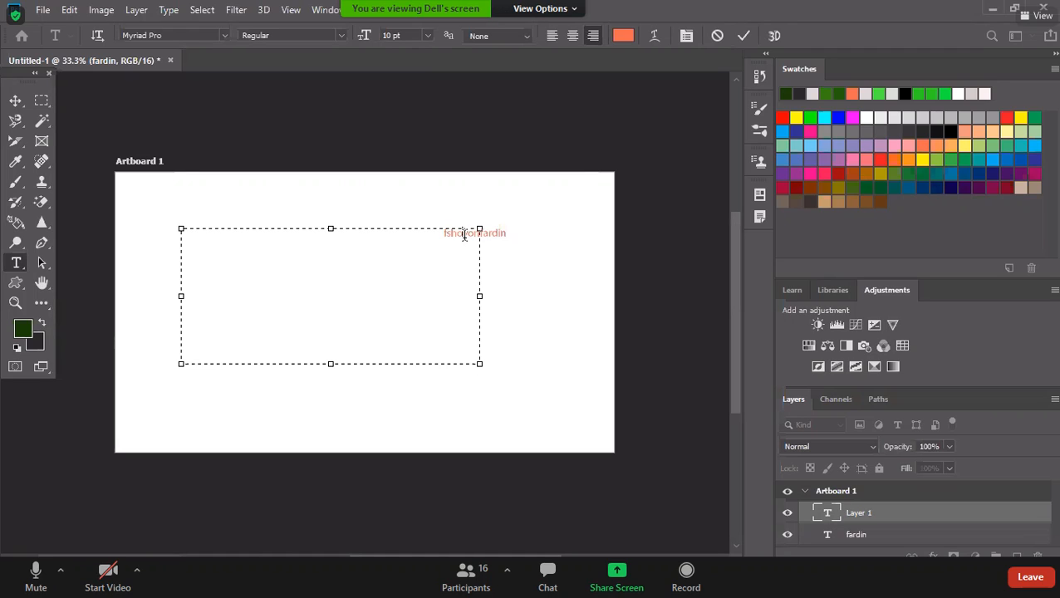
Select most of the new name's letters and try right and left alignment, ending with centre alignment.
left_click_drag(465, 236, 373, 263)
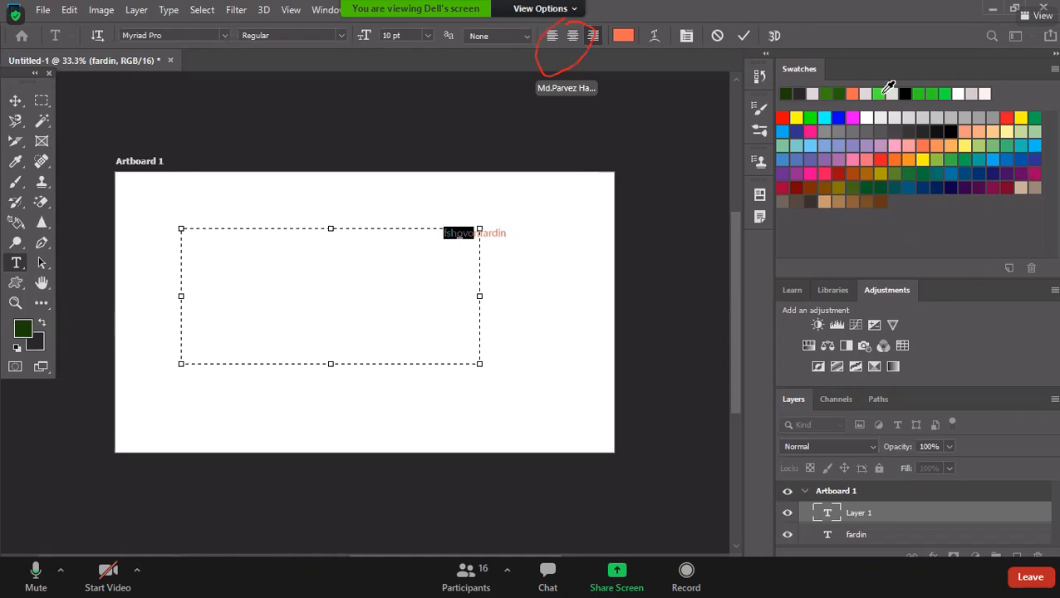
left_click(574, 36)
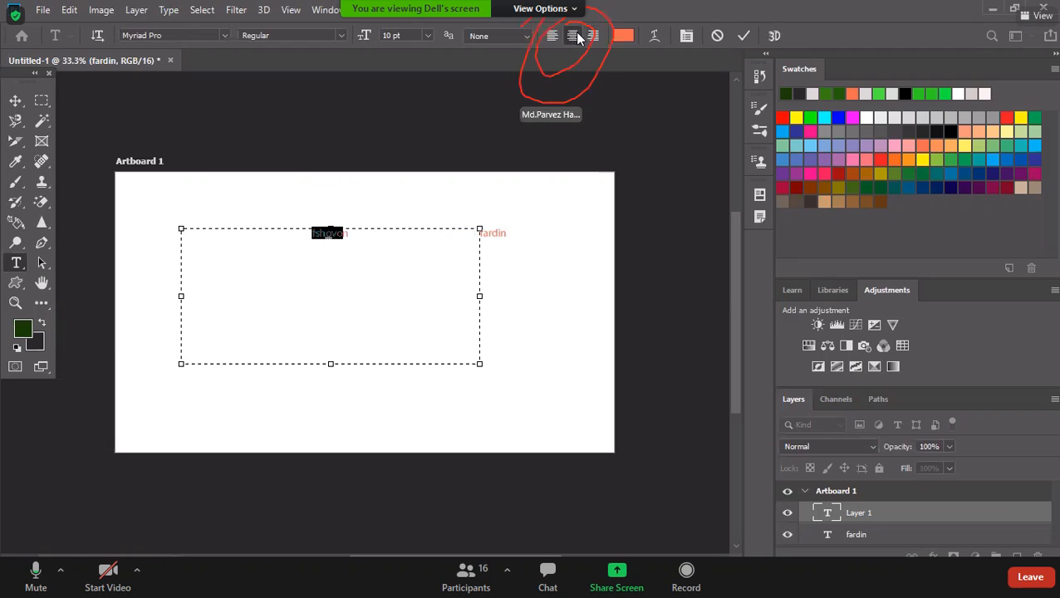
left_click(594, 35)
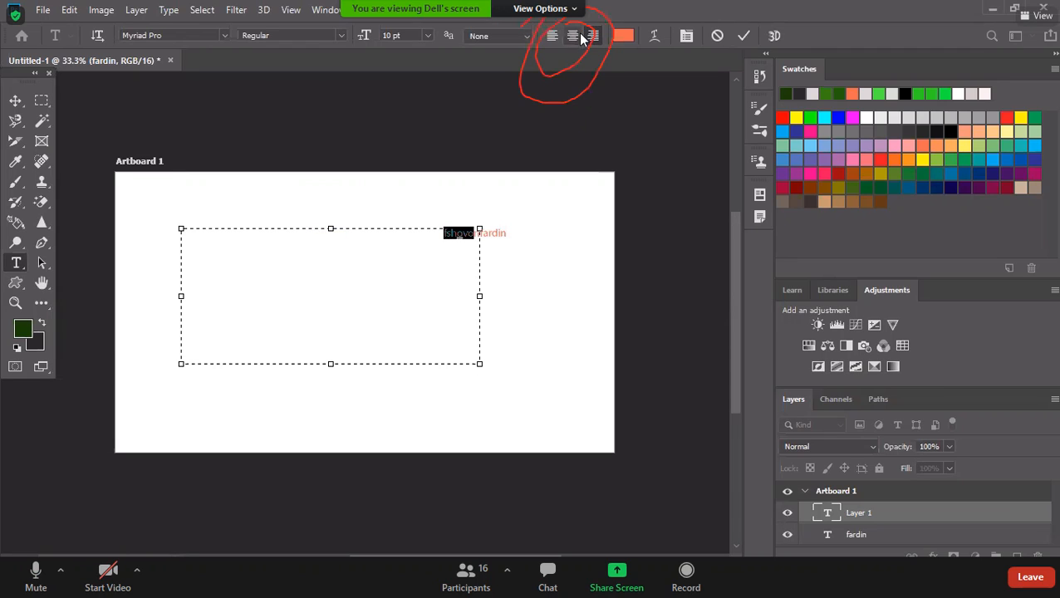
left_click(572, 36)
left_click(553, 37)
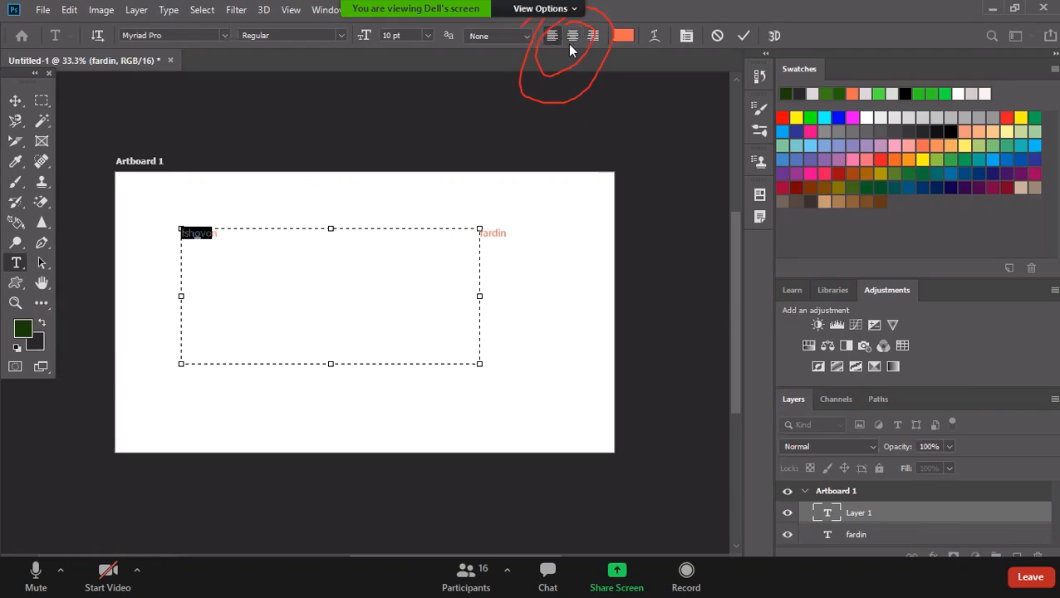
left_click(593, 36)
left_click(573, 35)
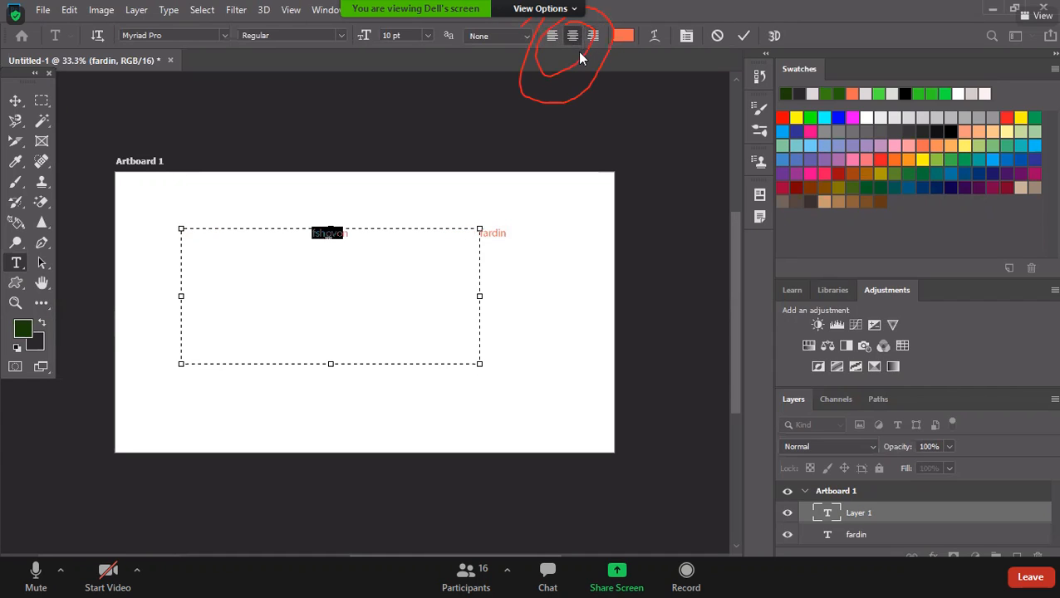
Enlarge the selected letters to 16 pt, to 30 pt, and finally to 60 pt.
mouse_move(323, 241)
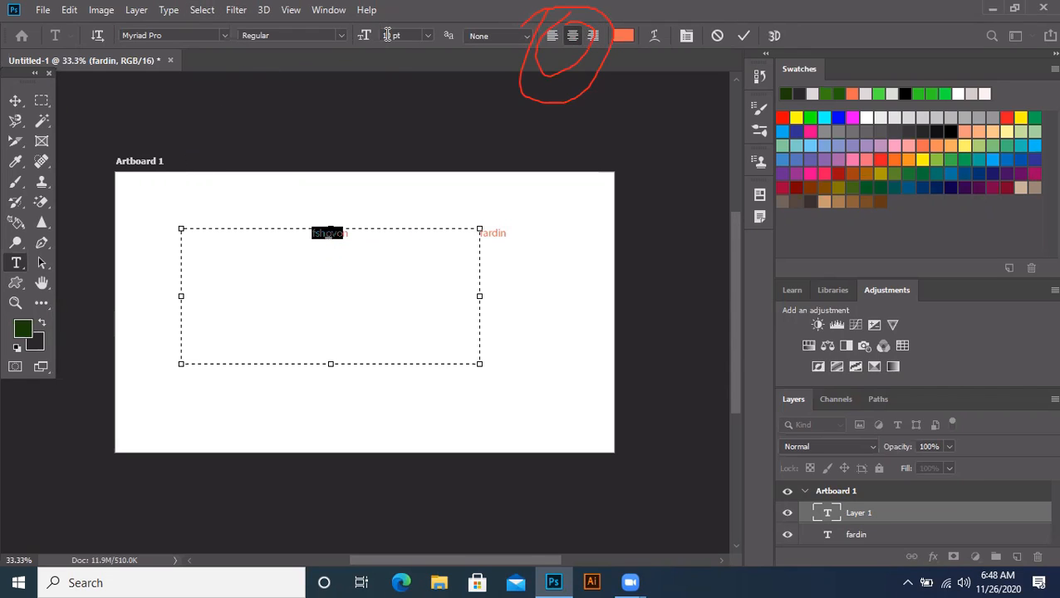
left_click(427, 34)
left_click(410, 140)
left_click(429, 36)
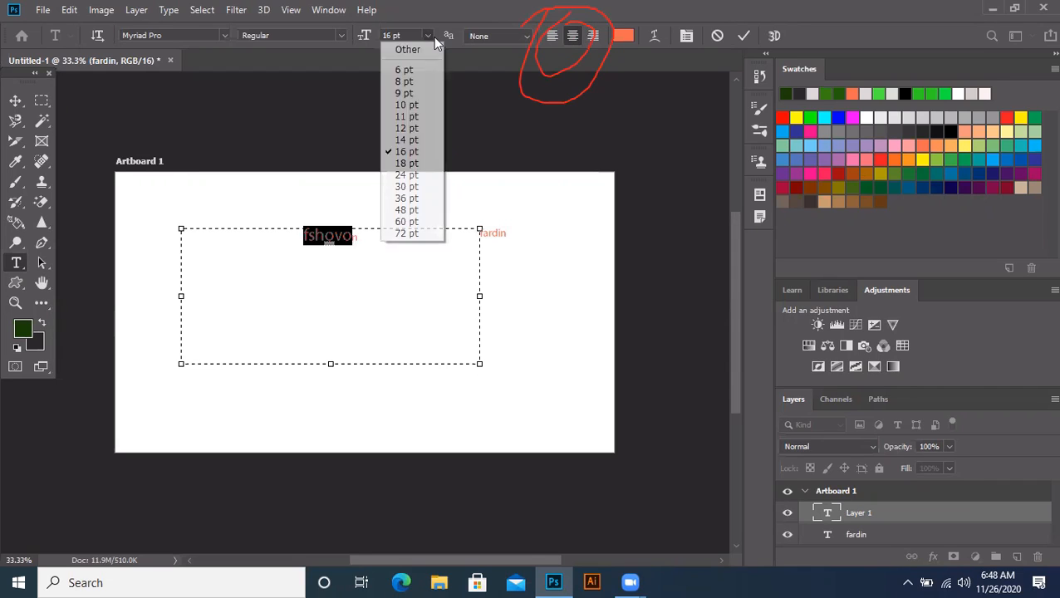
left_click(406, 187)
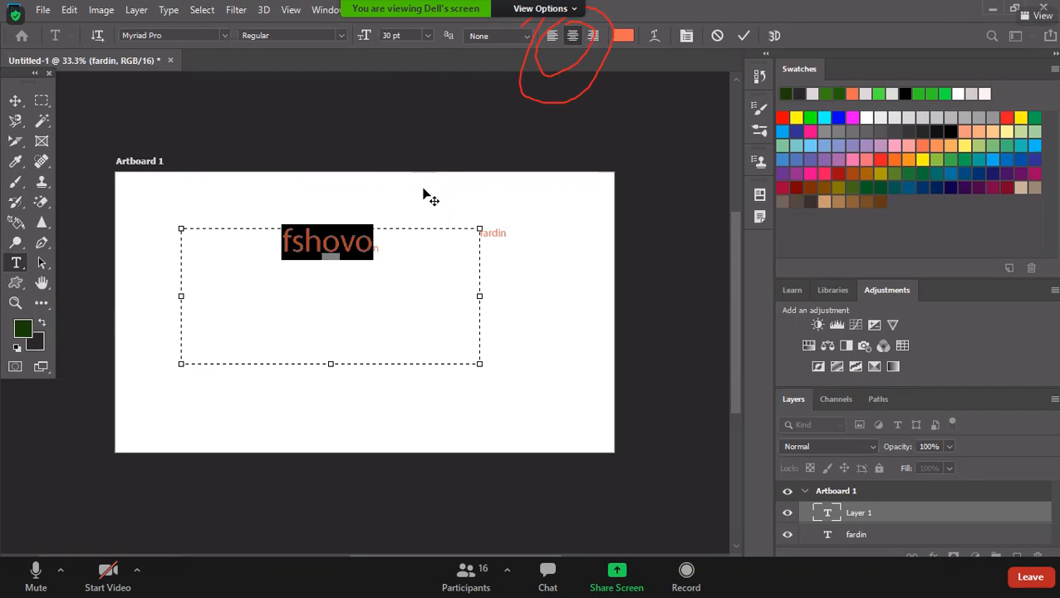
left_click(429, 35)
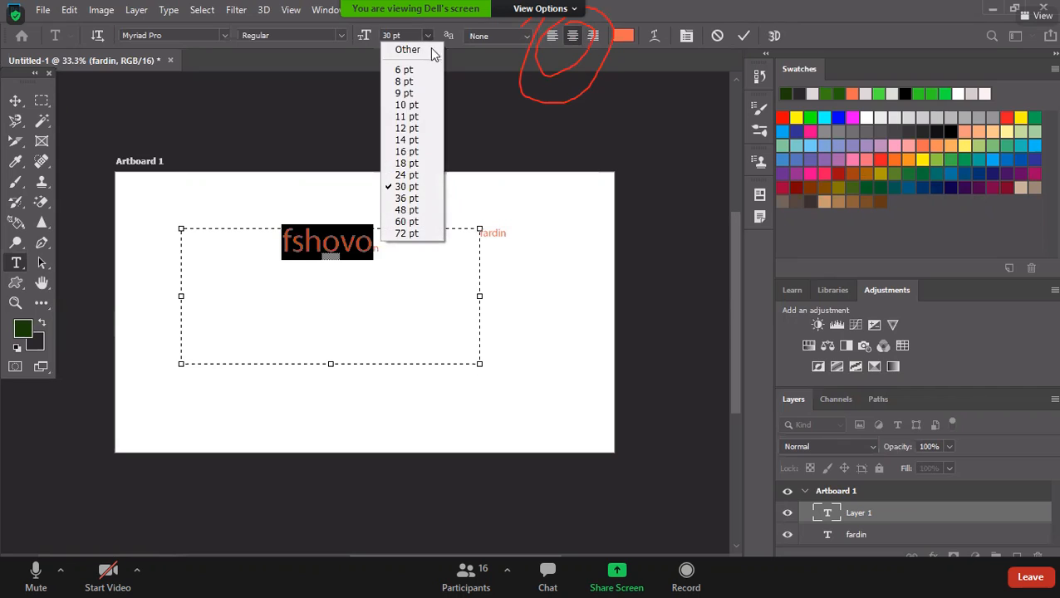
left_click(424, 221)
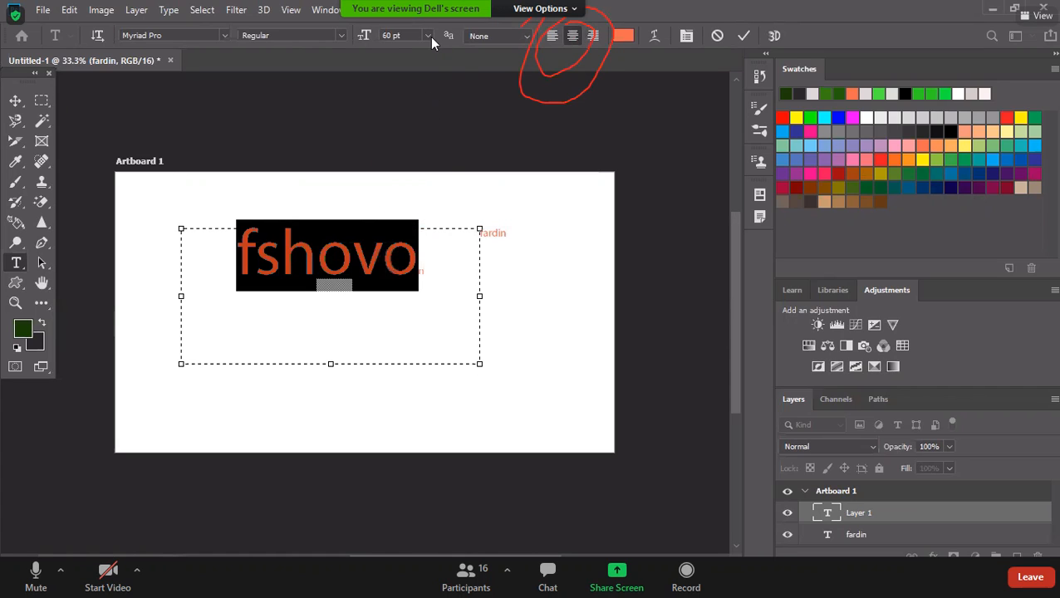
Choose another preset font size for the selected letters in the paragraph text box.
left_click(430, 37)
left_click(412, 96)
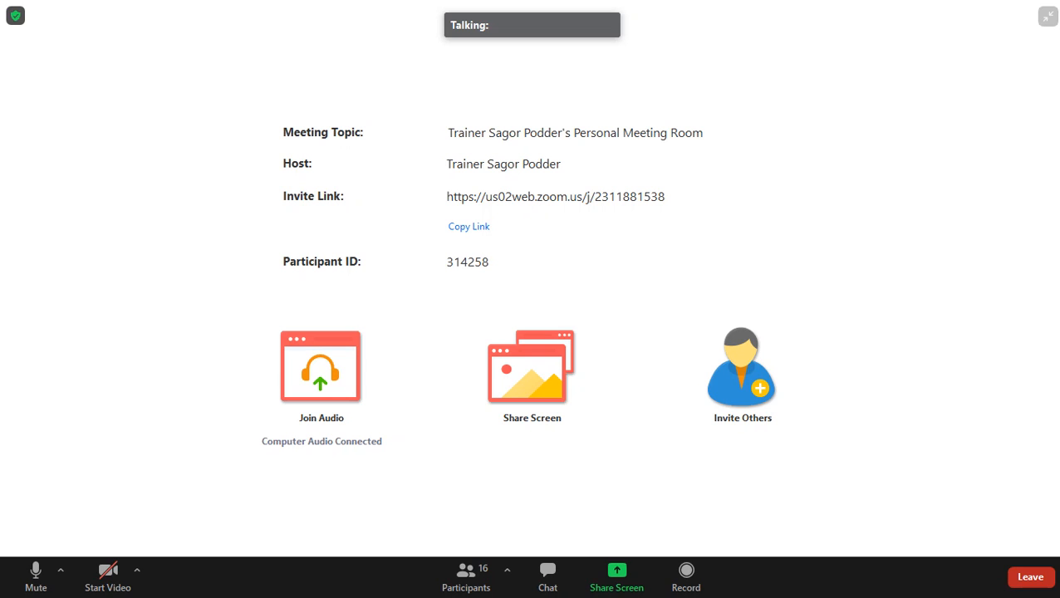
Share the entire screen in the Zoom meeting and switch to Firefox with the Chaldal Facebook photo.
left_click(617, 573)
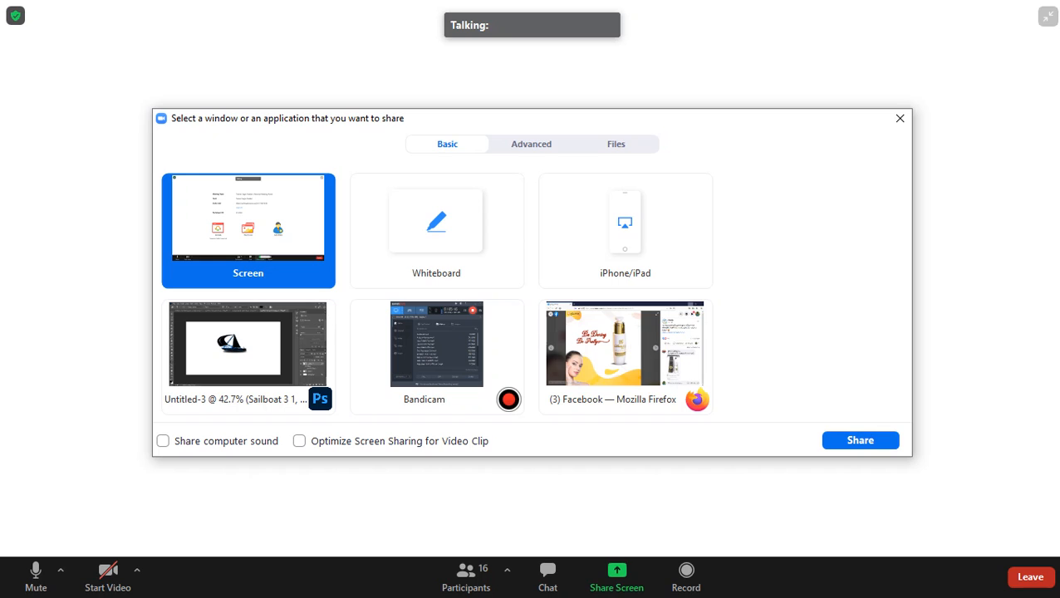
left_click(892, 439)
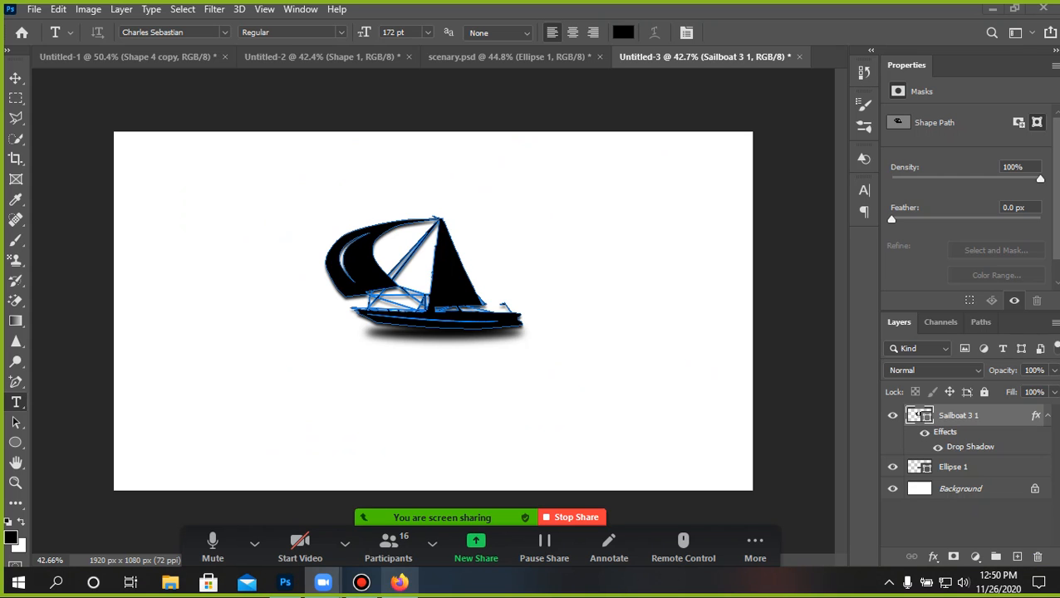
left_click(399, 582)
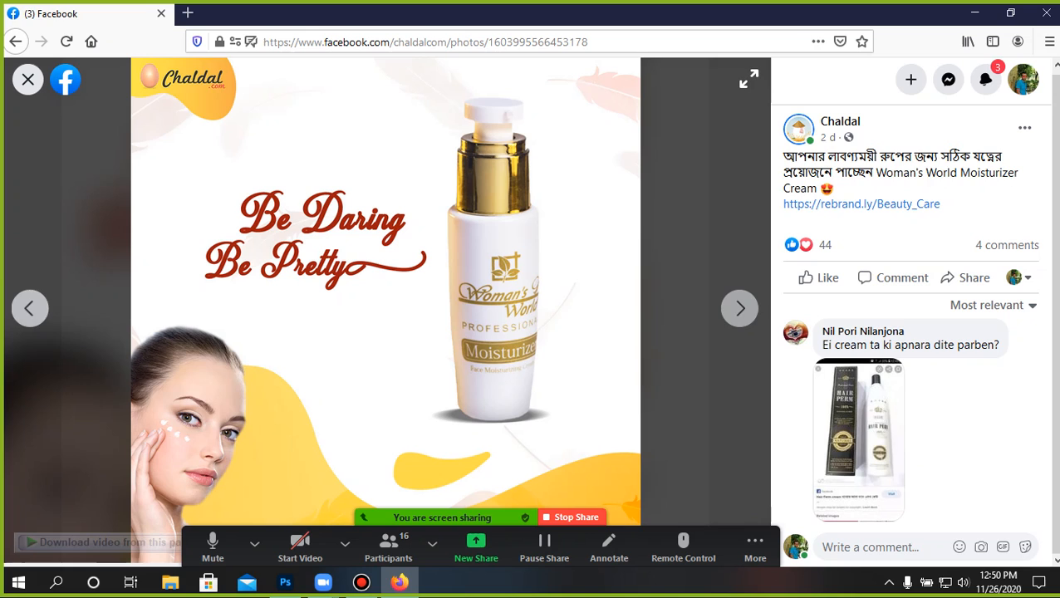
Browse the following Chaldal product posters on Facebook, examining their layouts, text styling and product shadows, and end the screen share.
left_click(742, 308)
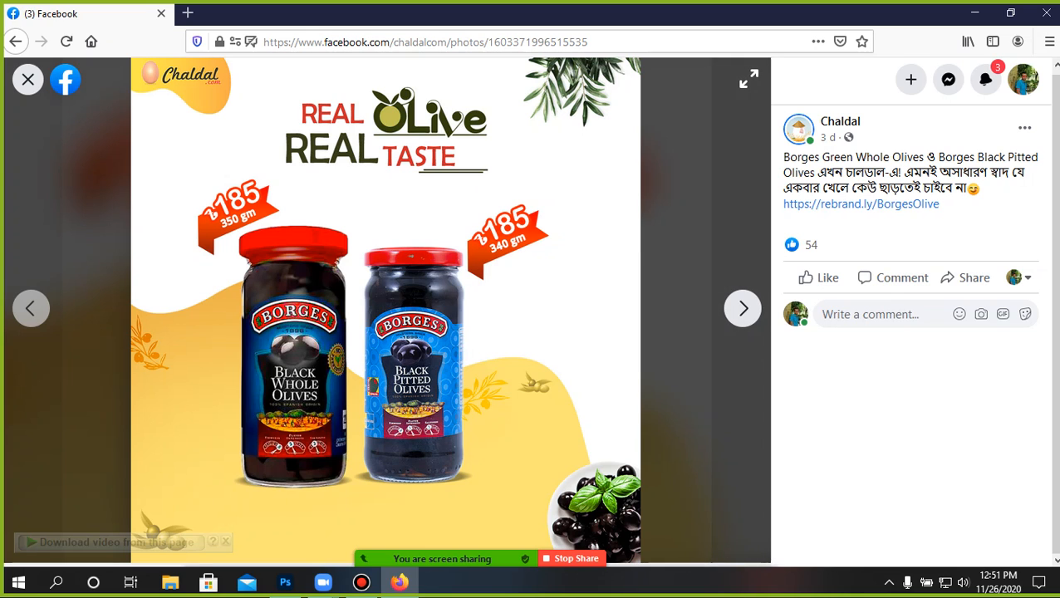
key("Right")
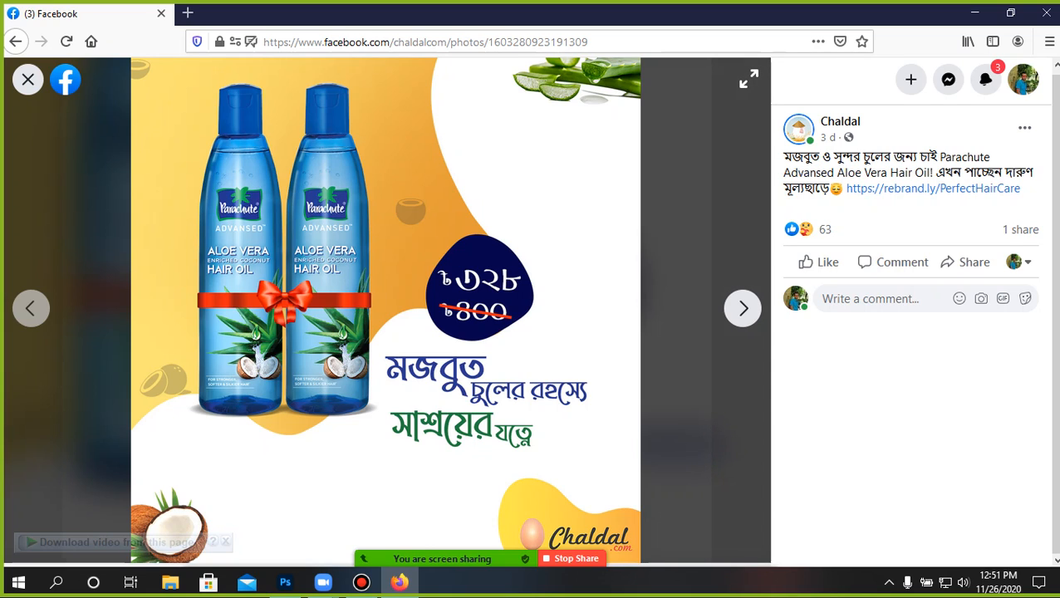
left_click(743, 309)
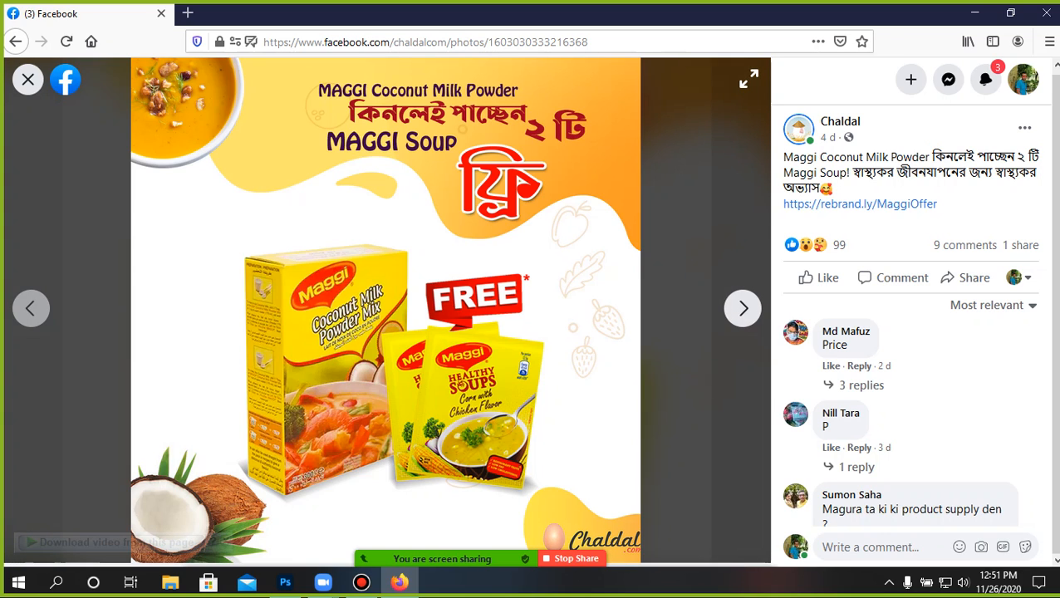
left_click(742, 308)
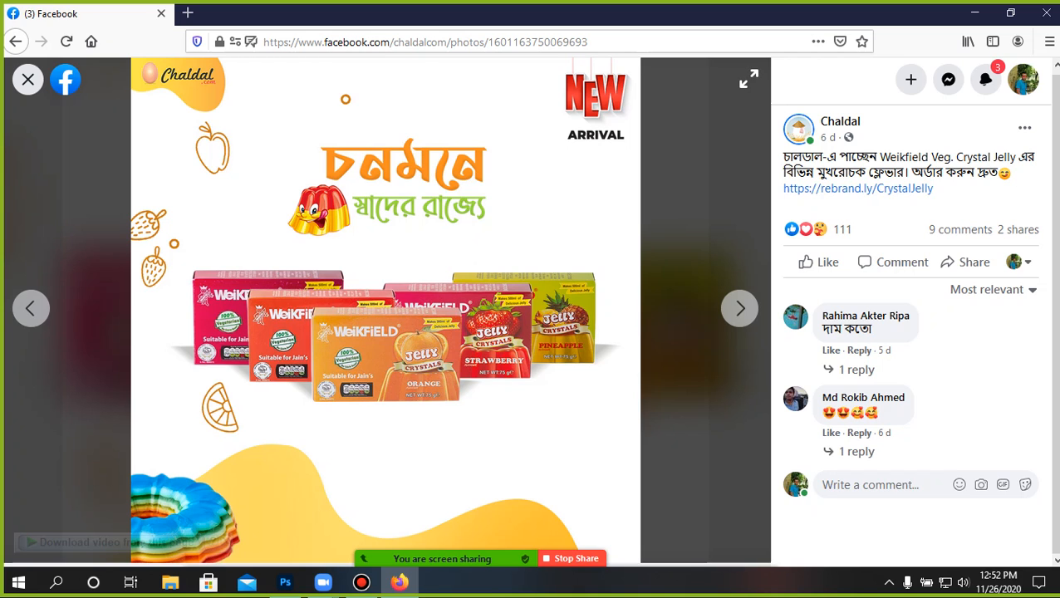
left_click(743, 308)
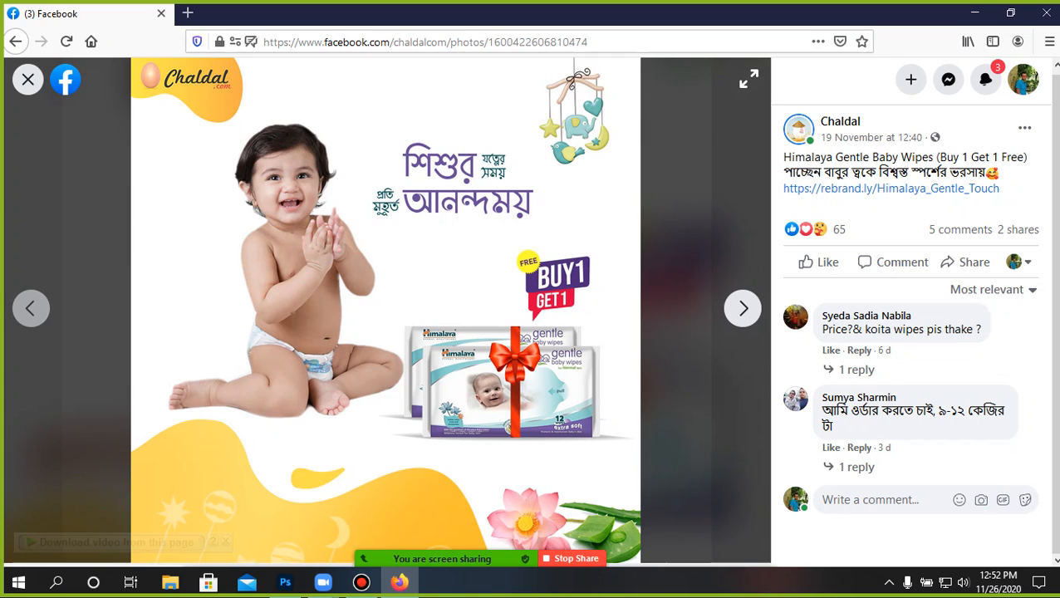
left_click(742, 308)
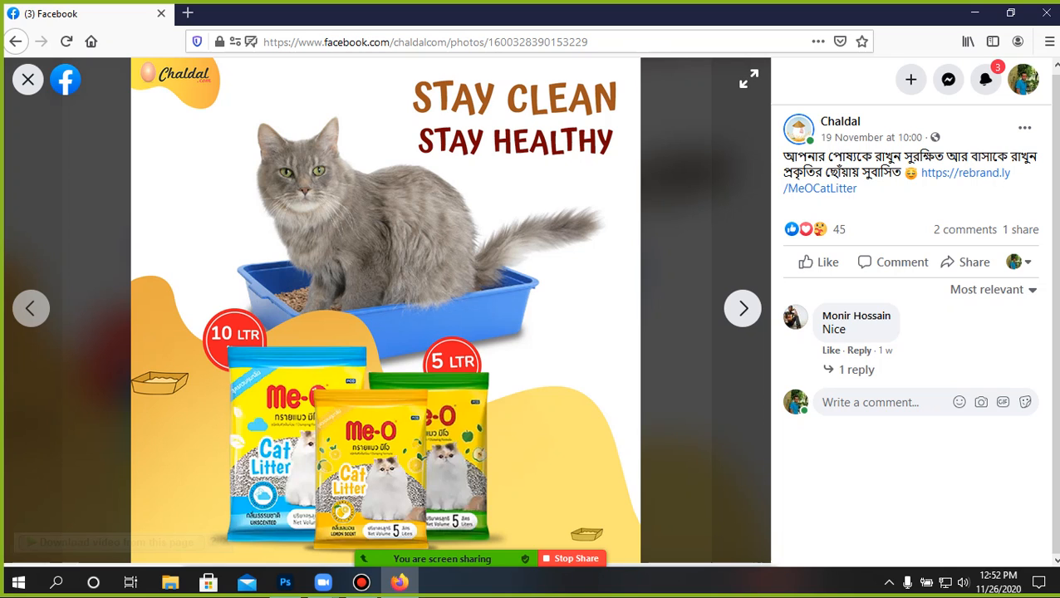
left_click(743, 308)
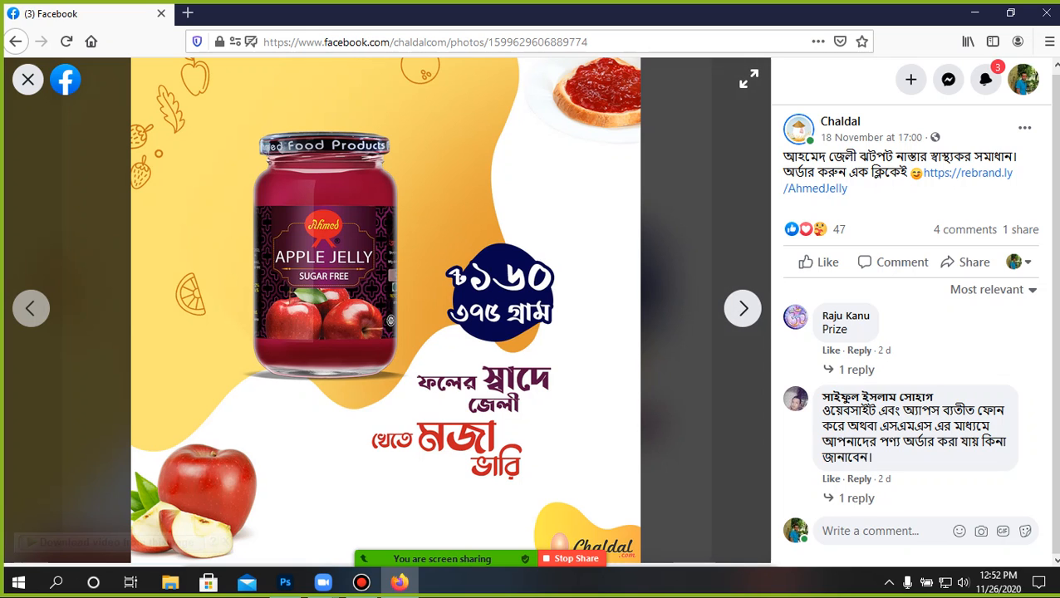
left_click(743, 308)
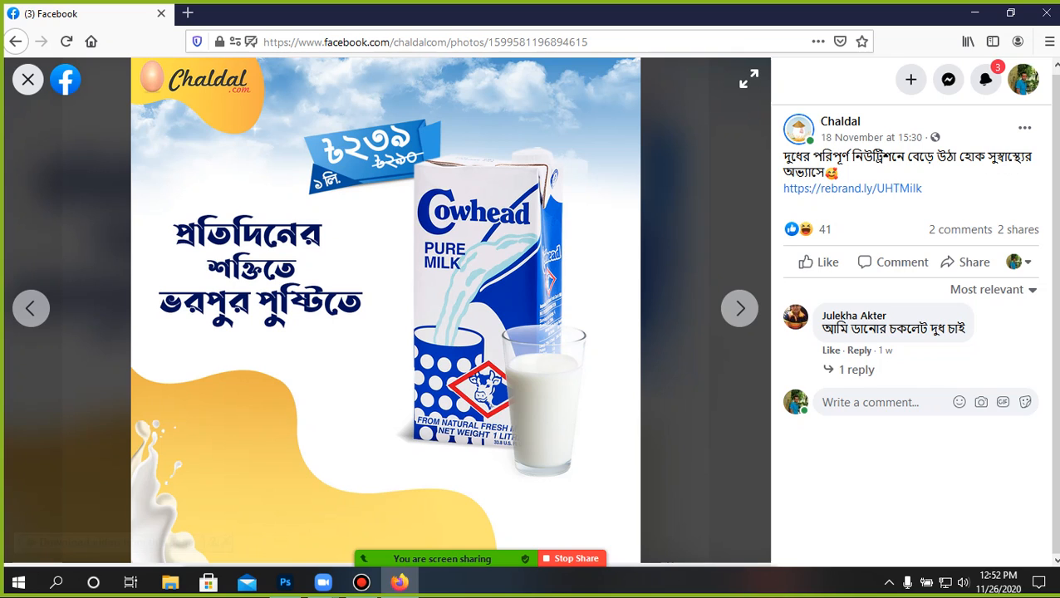
left_click(573, 558)
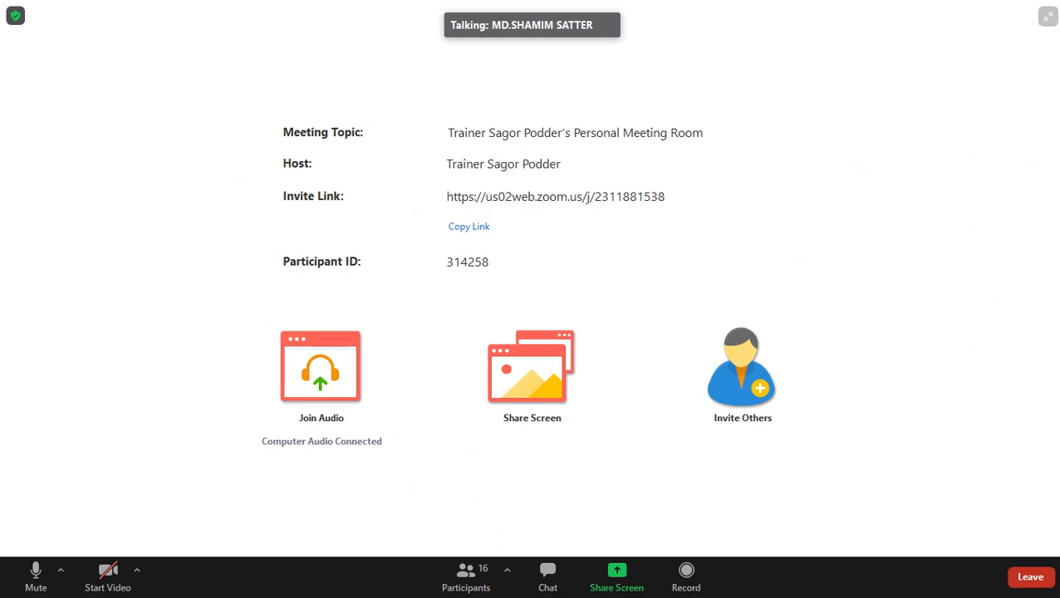